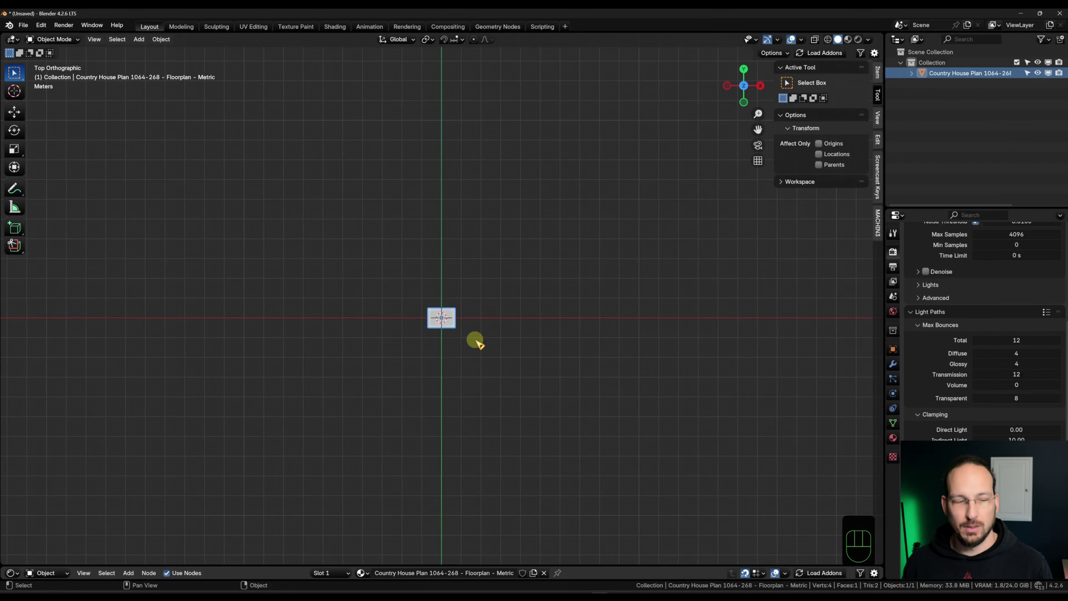
Display the floor plan image on the plane by setting the solid viewport shading colour to Texture.
scroll(473, 335, "up", 6)
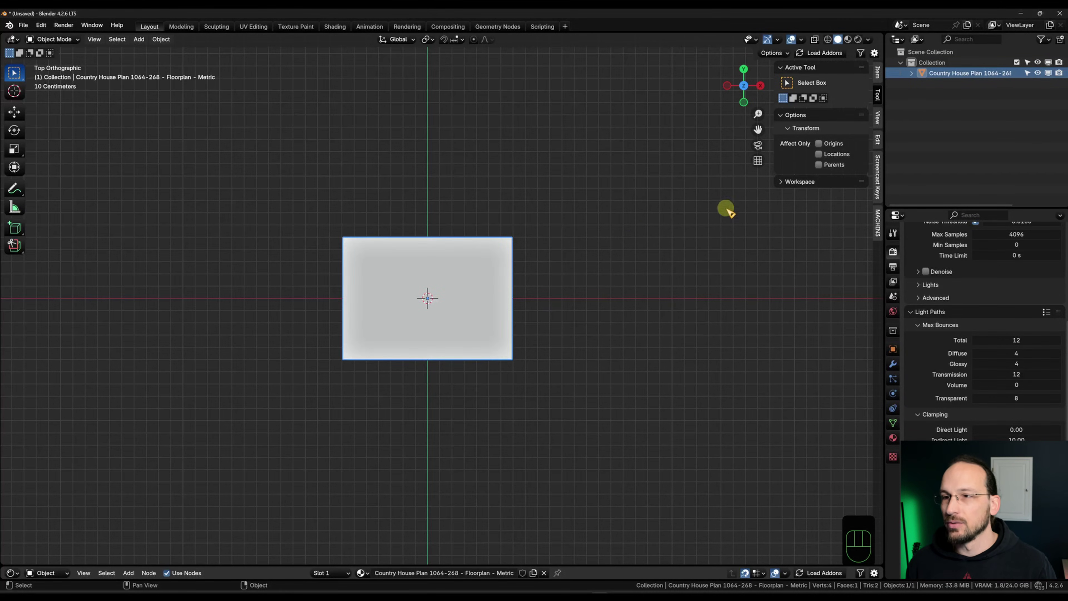
left_click(868, 39)
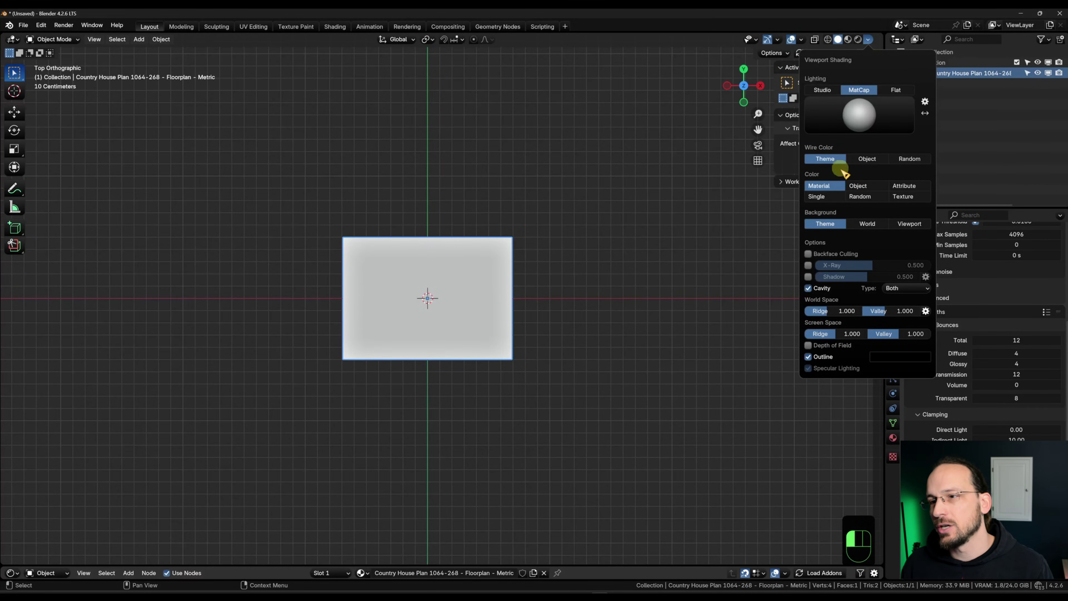
left_click(908, 197)
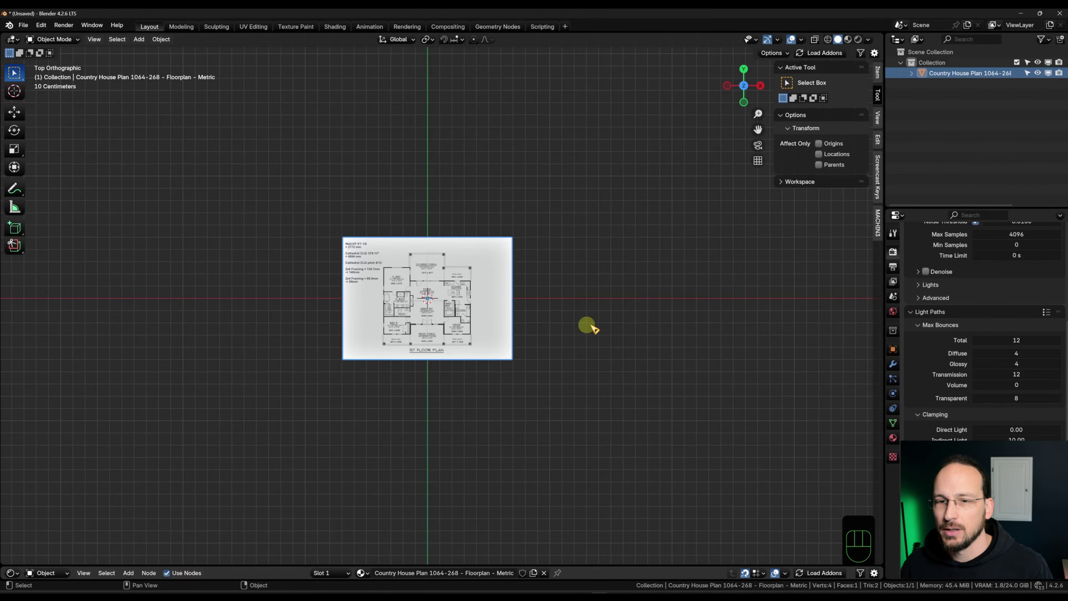
Enter Edit Mode with edge selection on the floor plan plane.
scroll(424, 301, "up", 6)
scroll(422, 299, "up", 3)
scroll(469, 317, "down", 4)
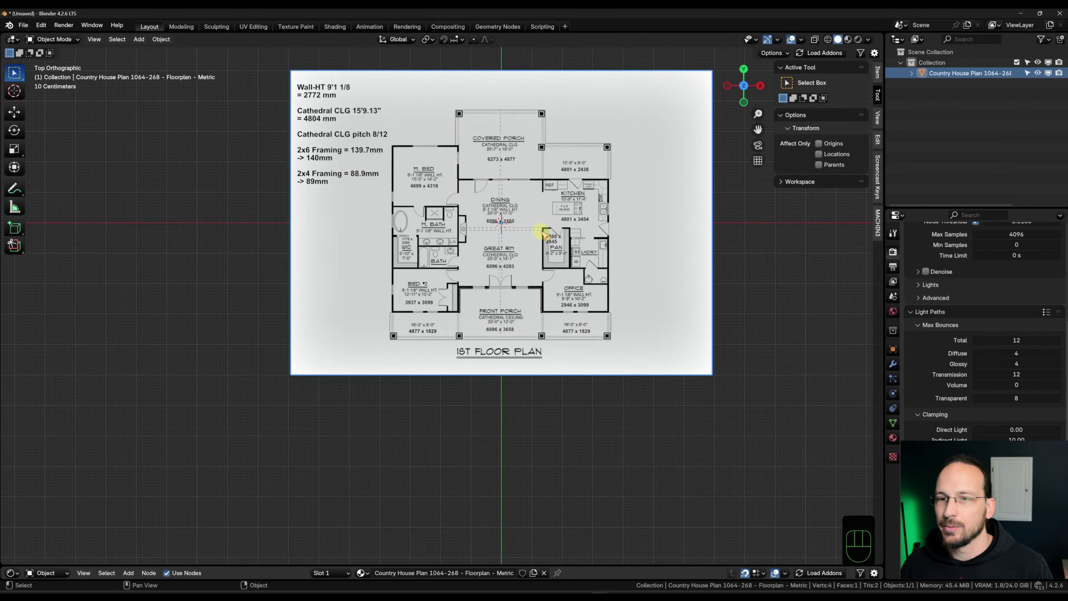
scroll(542, 233, "up", 2)
middle_click_drag(507, 253, 521, 302, "shift")
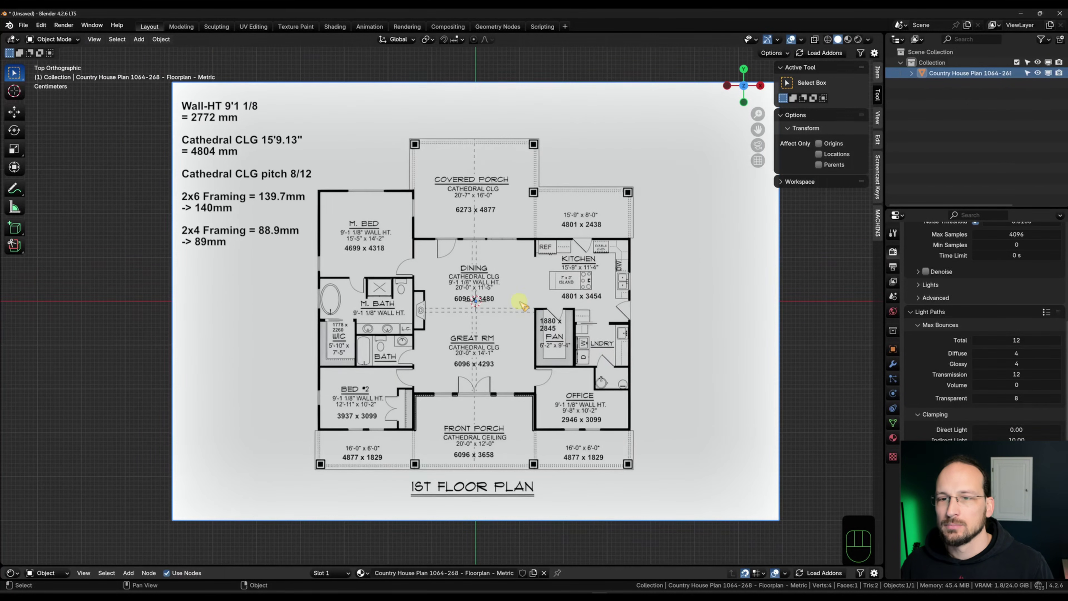
key("Tab")
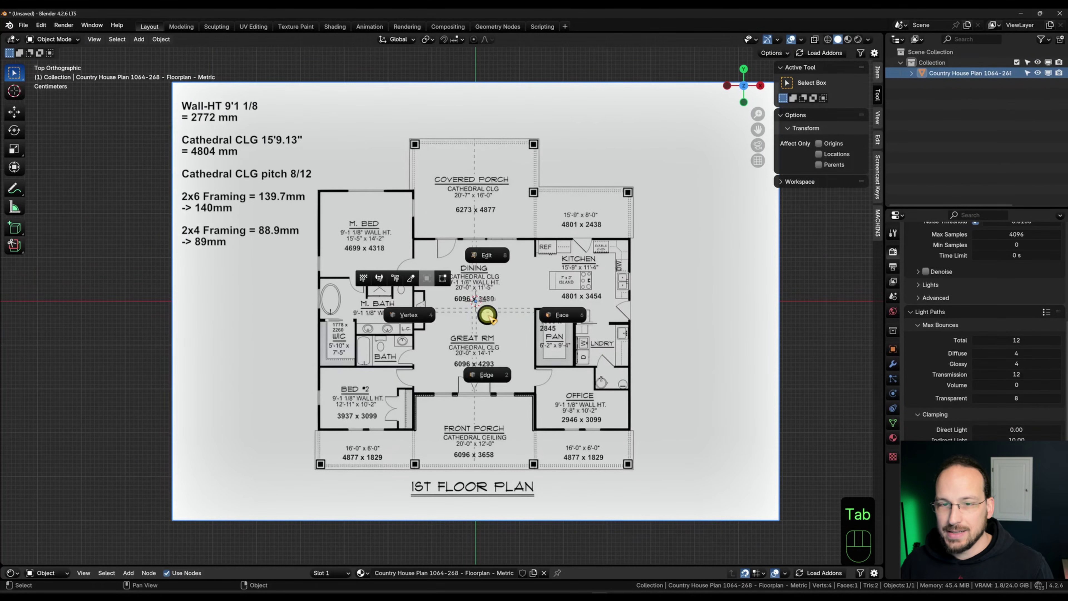
left_click(487, 374)
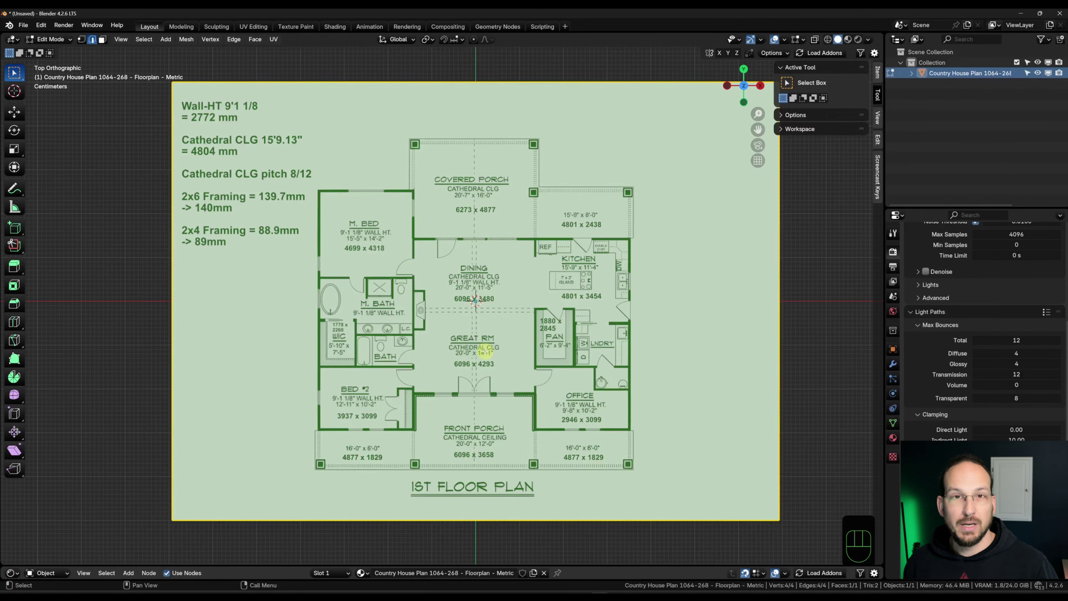
Add a vertical loop cut to the plane, placed roughly along the wall between the master bedroom and the dining room.
scroll(476, 298, "up", 4)
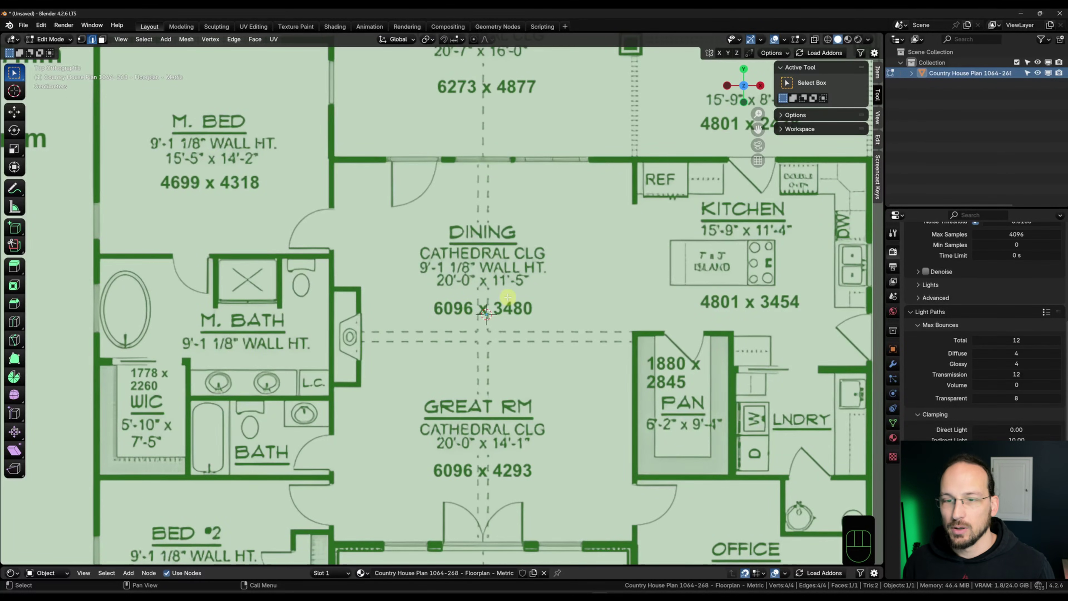
middle_click_drag(514, 319, 515, 303, "shift")
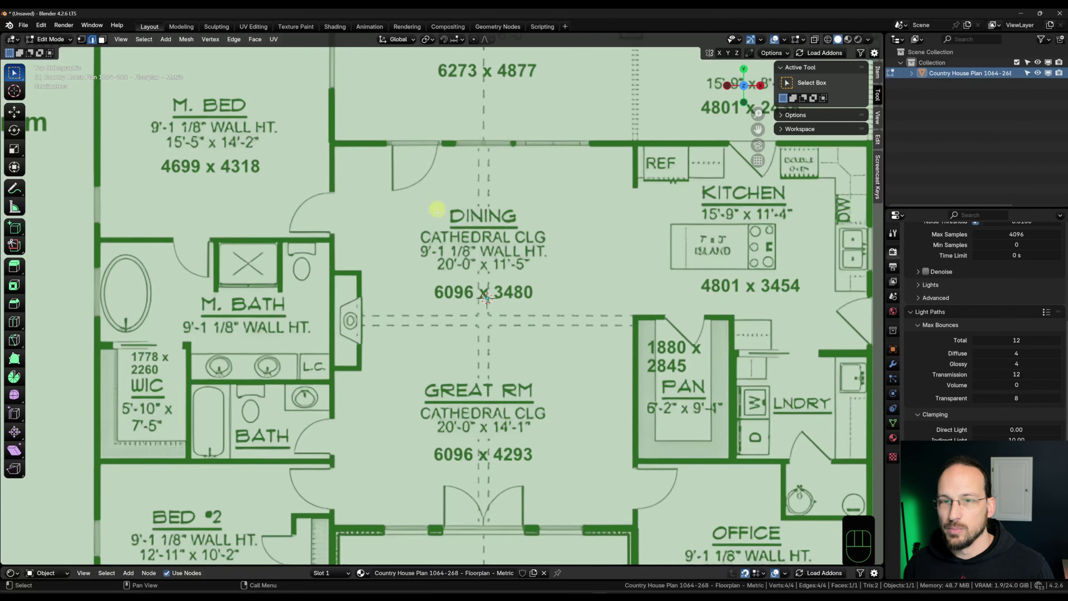
scroll(454, 253, "down", 3)
middle_click_drag(465, 303, 476, 368, "shift")
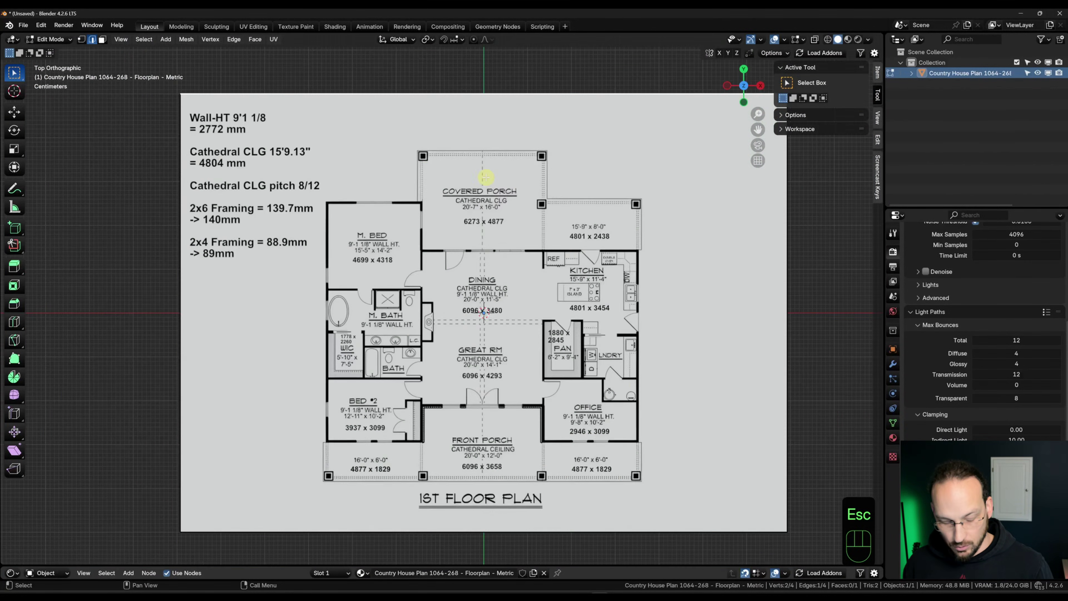
key("ctrl+r")
left_click(488, 100)
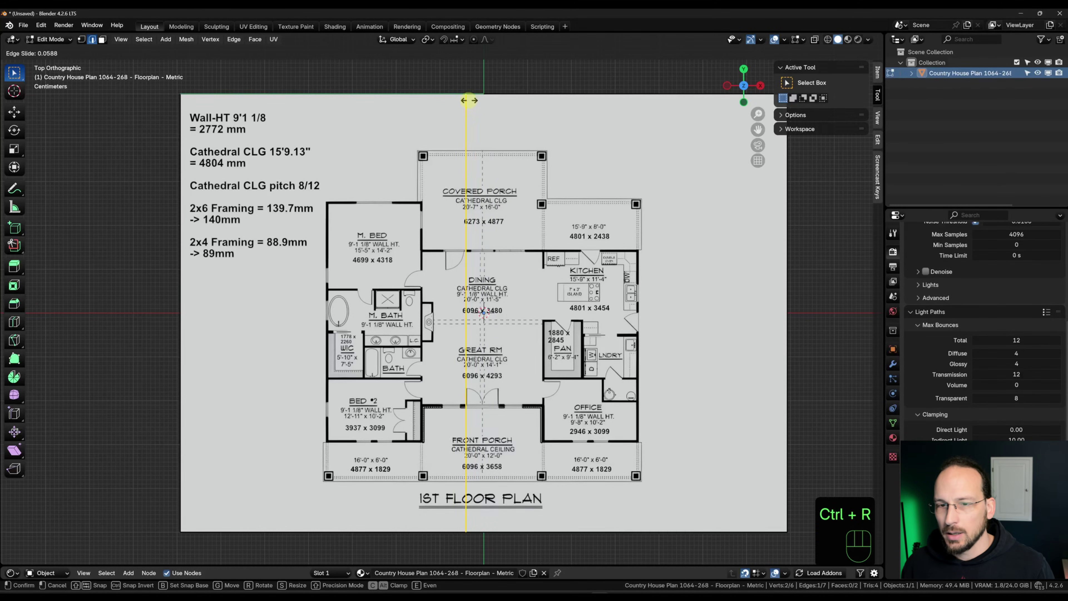
left_click(423, 96)
scroll(416, 194, "up", 10)
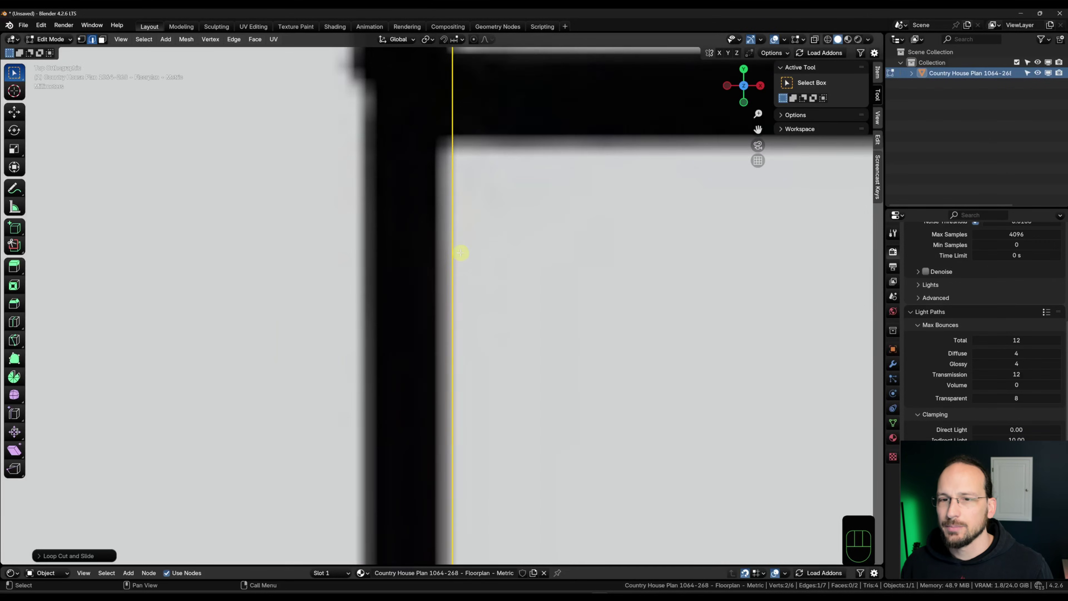
scroll(521, 378, "up", 3)
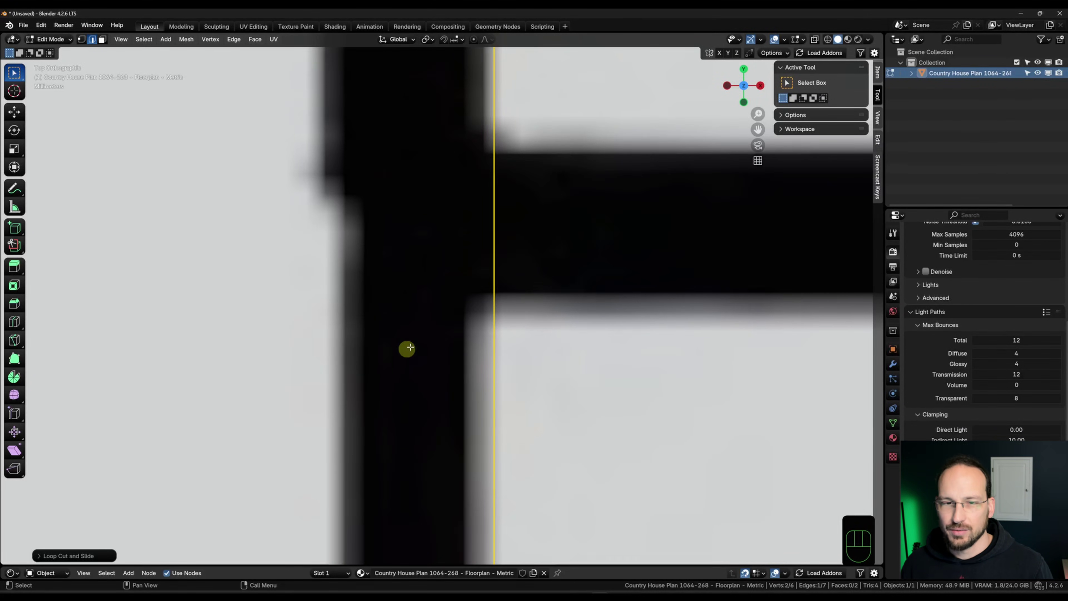
middle_click_drag(490, 325, 499, 238, "shift")
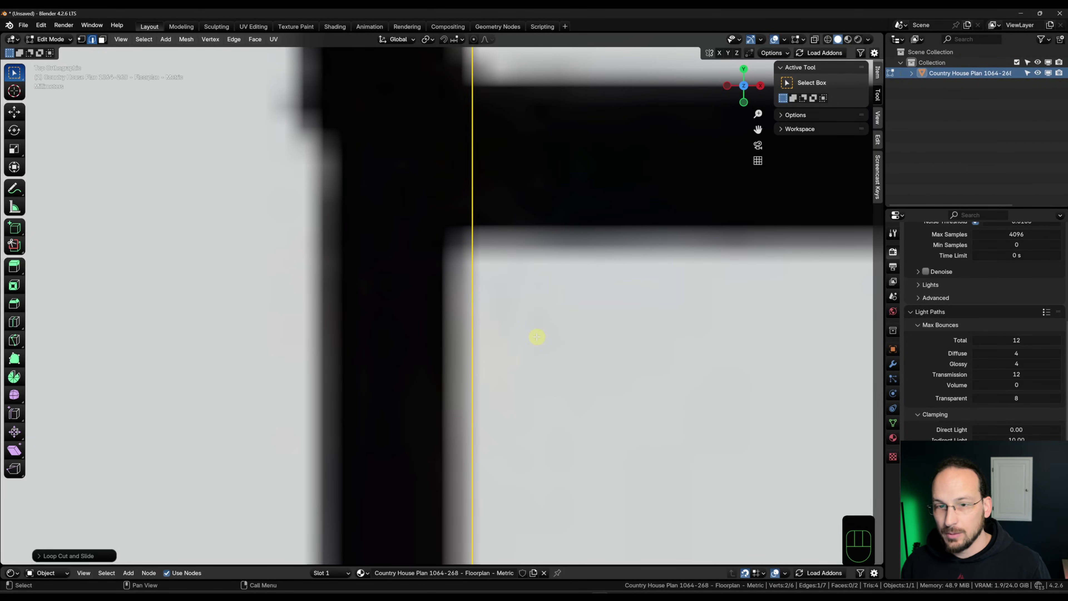
key("g")
key("g")
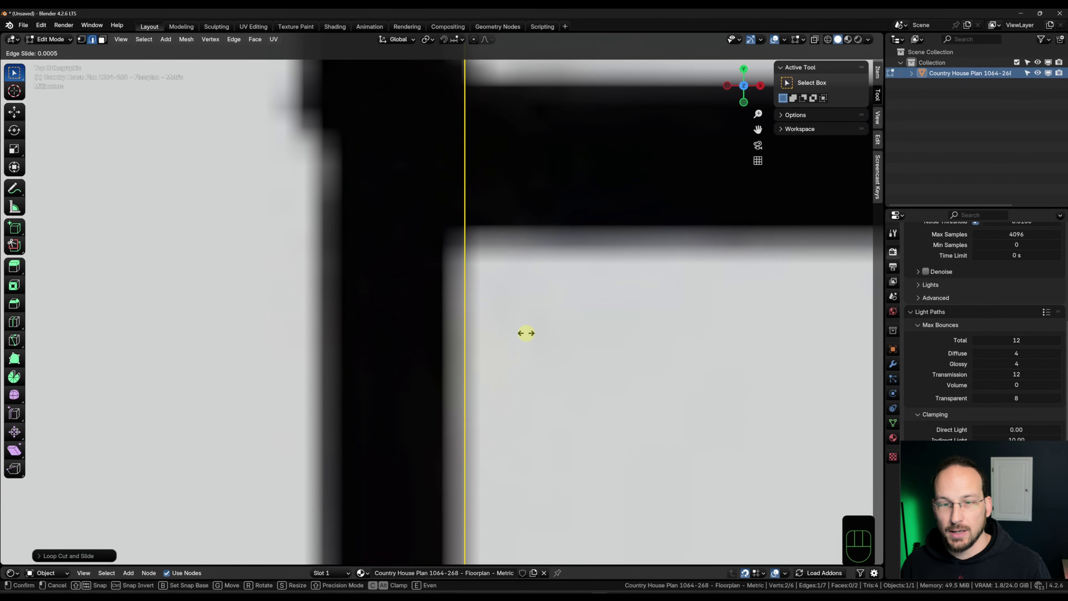
left_click(570, 309)
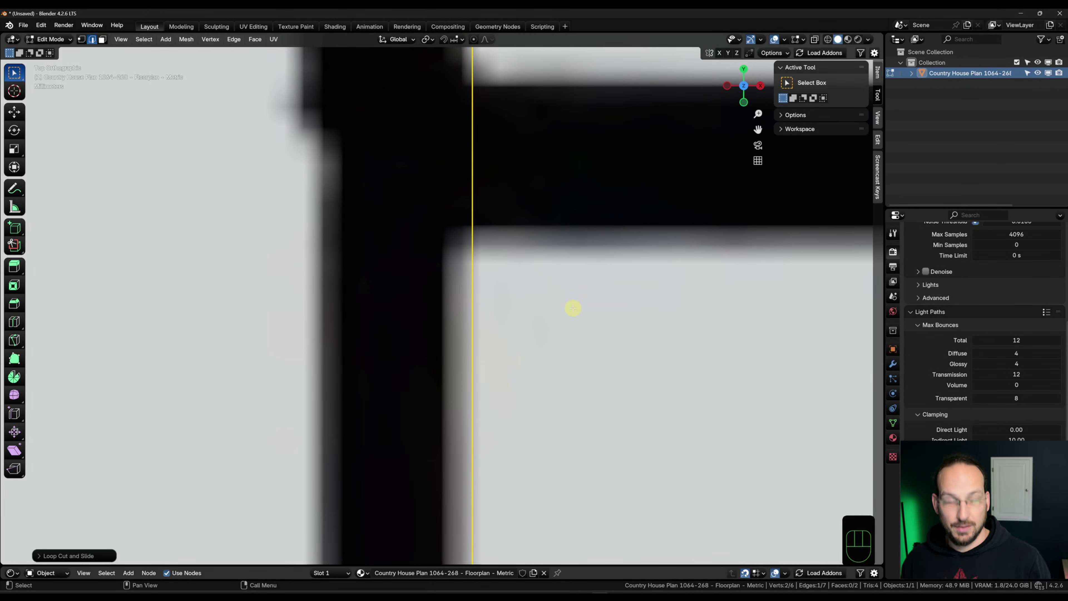
key("g")
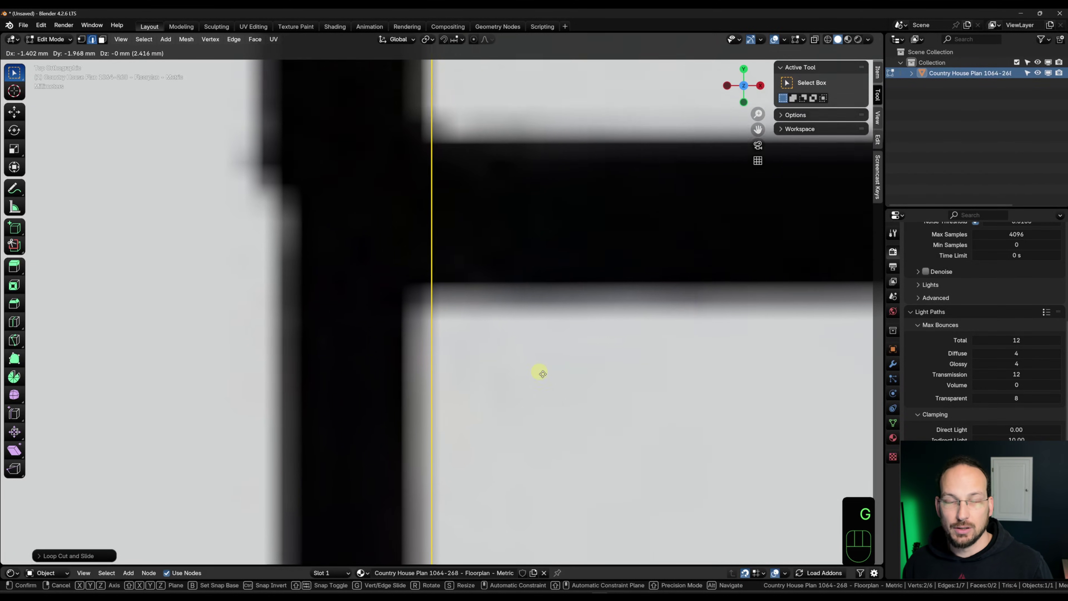
left_click(571, 328)
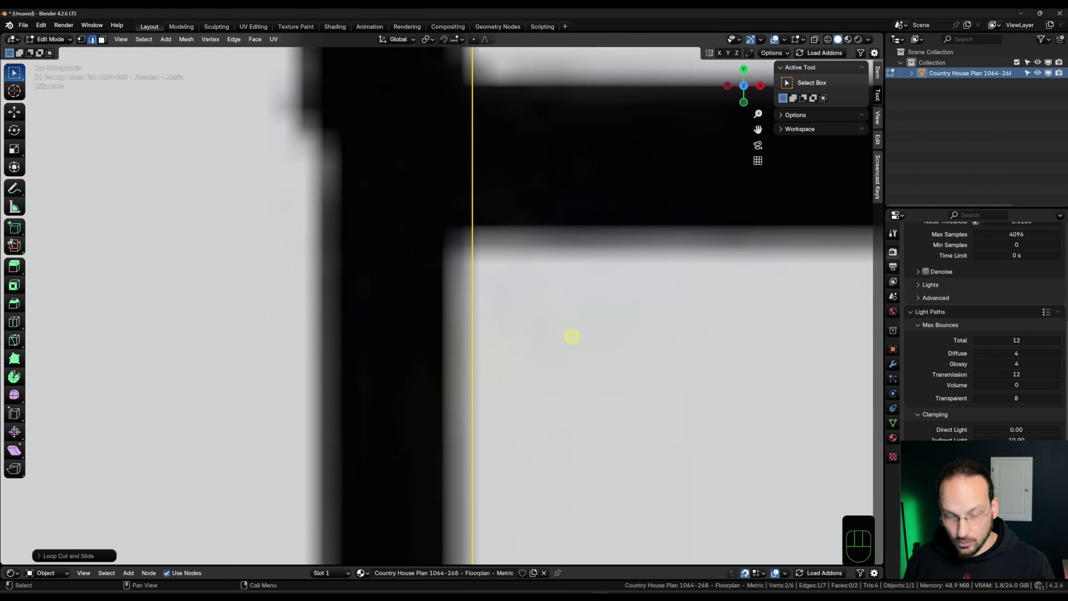
Edge-slide the vertical loop onto the dining room face of the wall shared with the master bedroom.
key("g")
key("g")
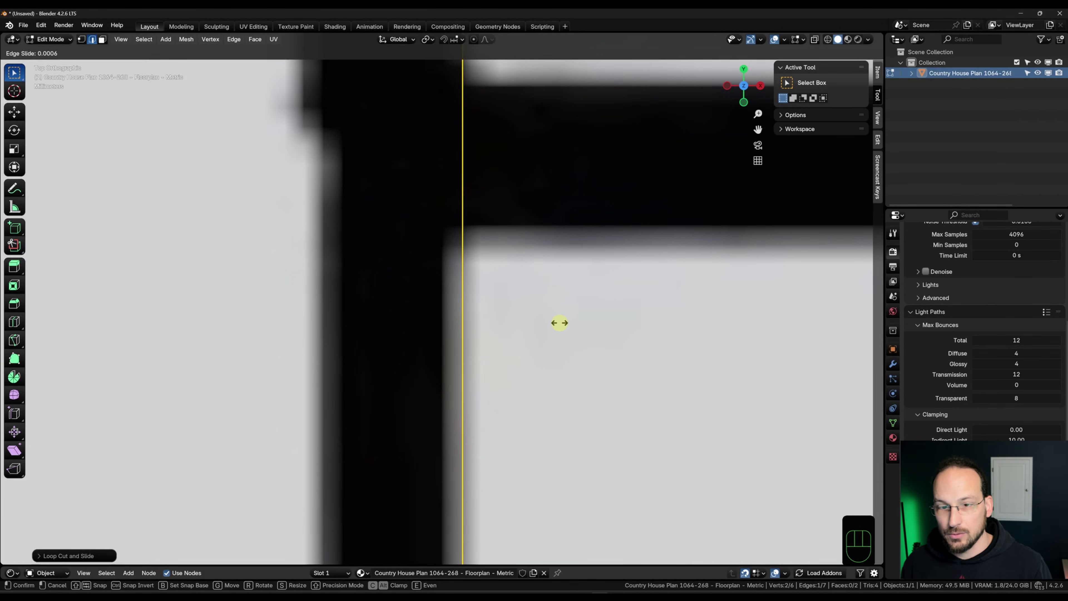
left_click(560, 324)
Add a second vertical loop cut at the kitchen-side wall and edge-slide it onto the dining room face of that wall.
scroll(562, 326, "down", 5)
scroll(562, 325, "down", 8)
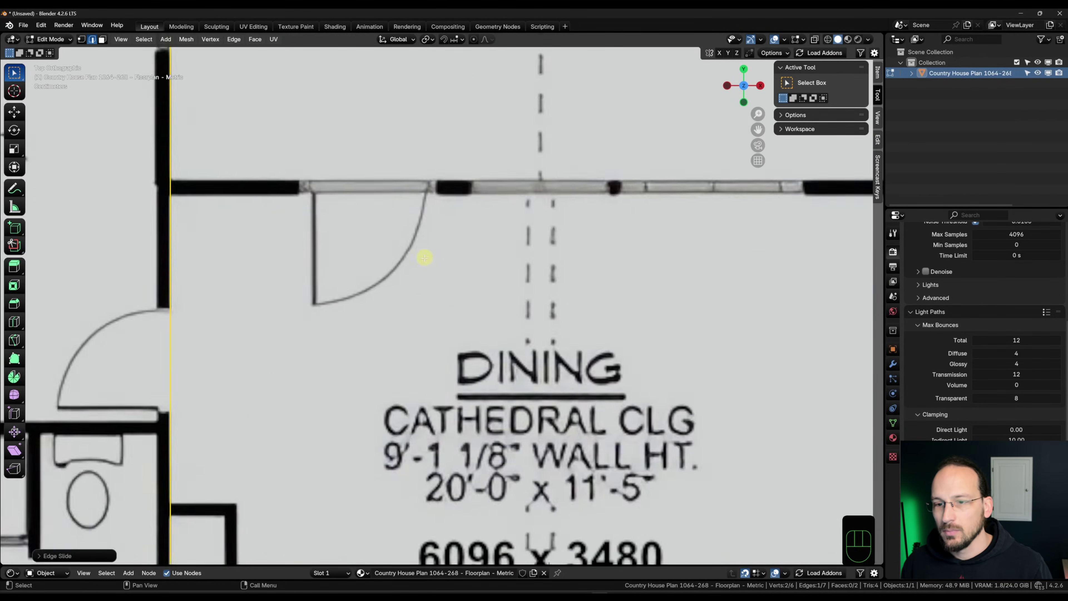
scroll(488, 161, "down", 3)
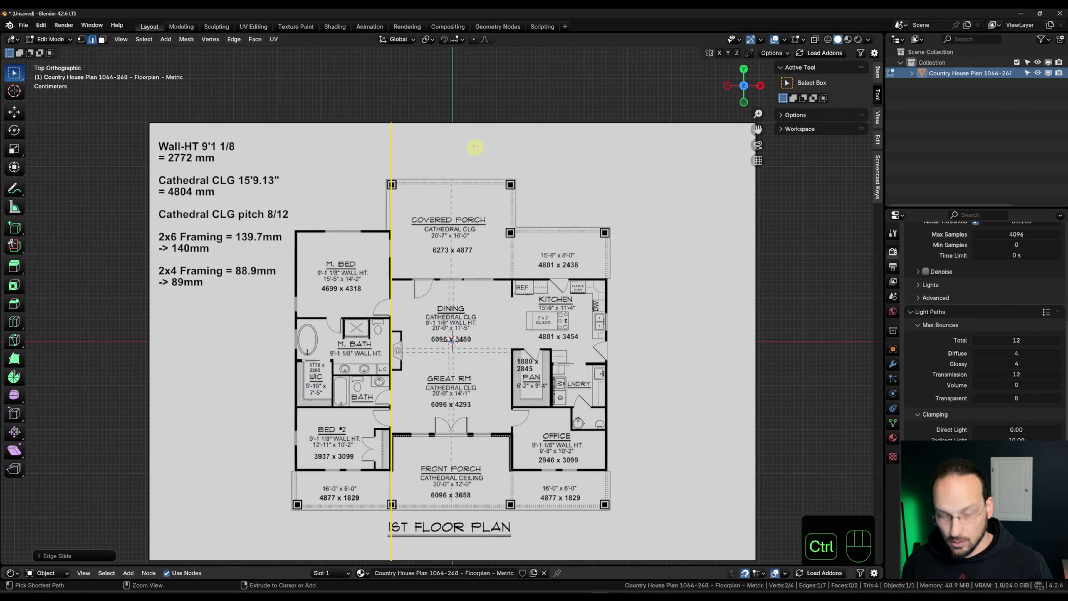
key("ctrl+r")
left_click(475, 125)
left_click(409, 148)
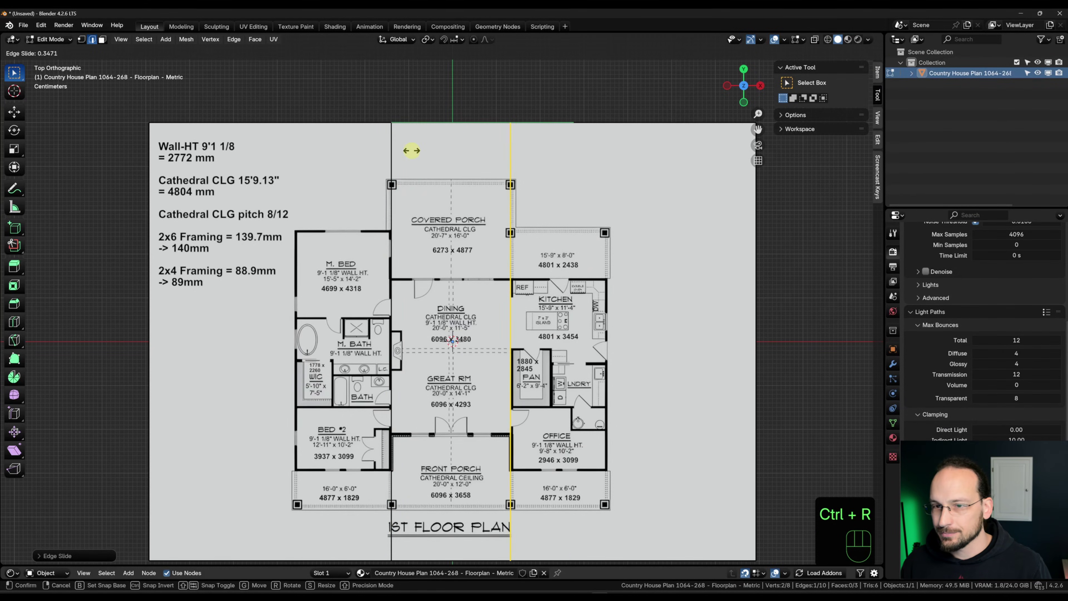
scroll(511, 279, "up", 10)
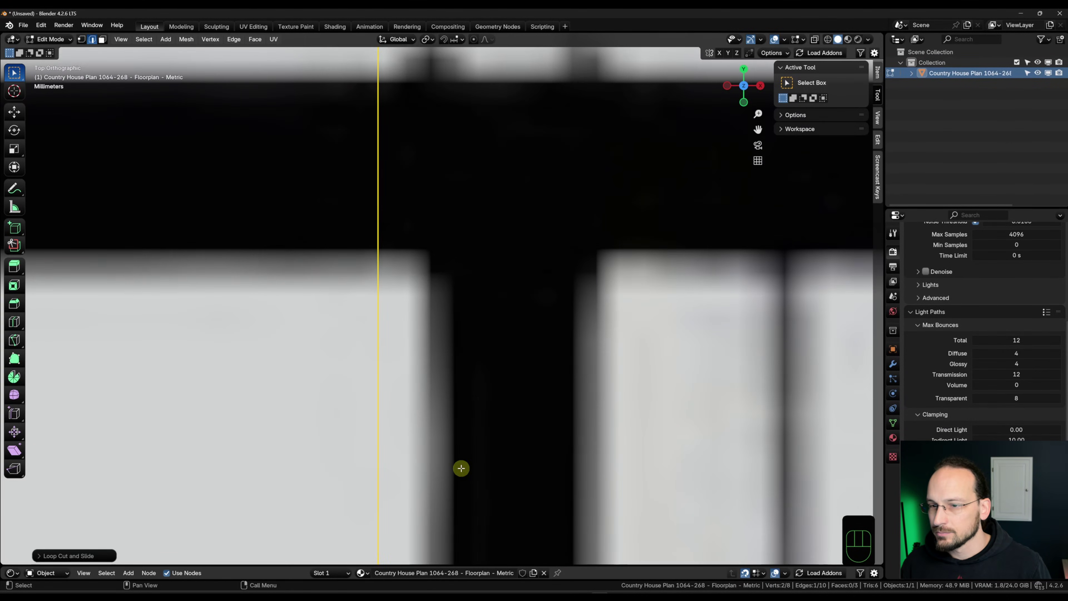
key("g")
key("g")
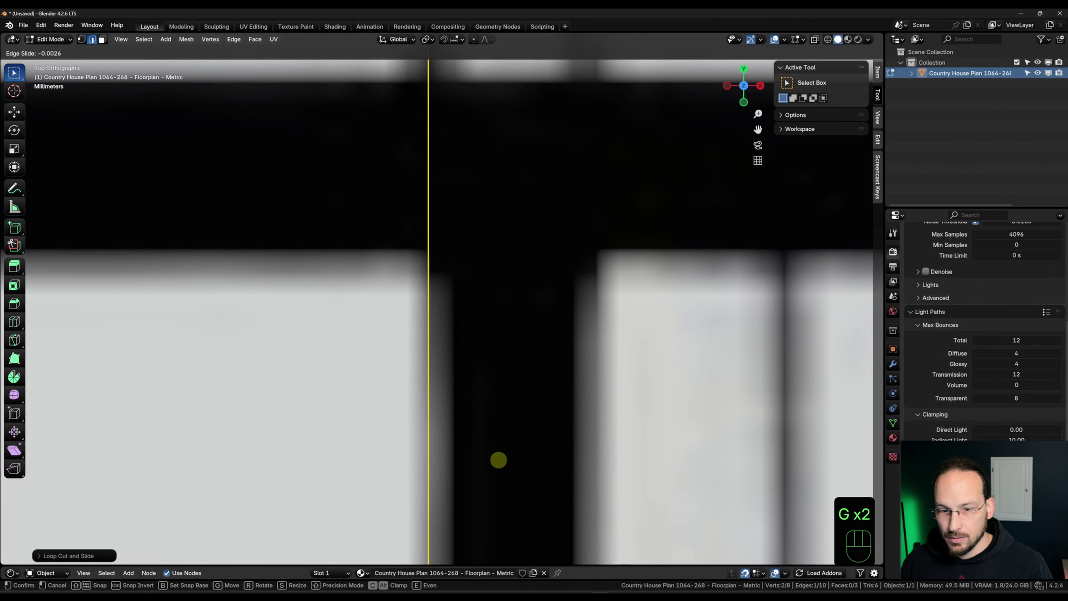
left_click(498, 459)
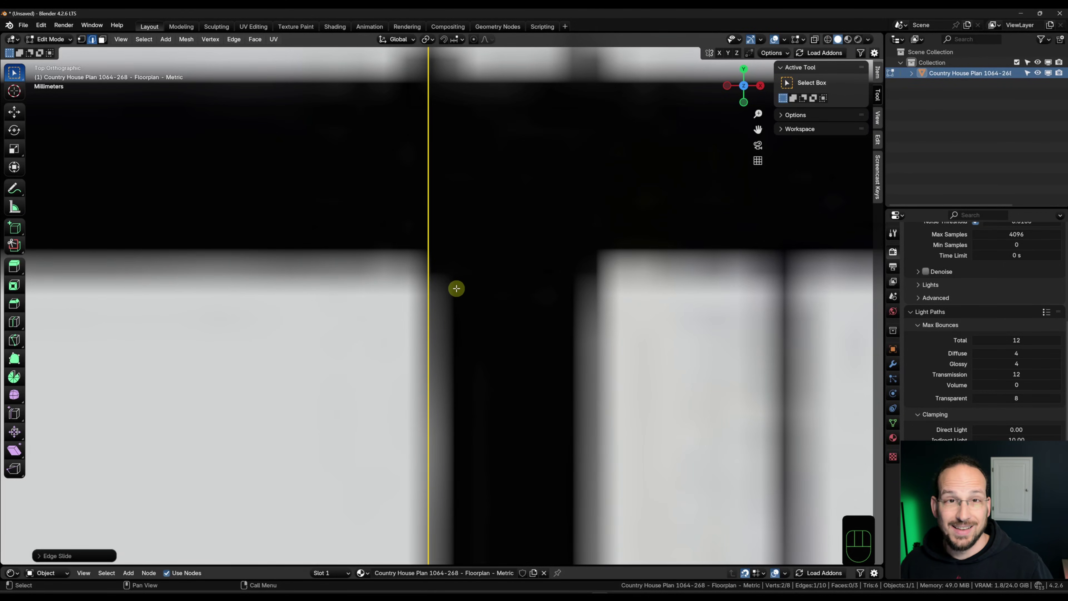
Add a horizontal loop cut across the plane near the wall between the dining room and the covered porch.
scroll(460, 316, "down", 4)
scroll(446, 322, "down", 7)
middle_click_drag(446, 322, 610, 303, "shift")
scroll(610, 302, "down", 7)
middle_click_drag(546, 234, 525, 180, "shift")
key("ctrl+r")
left_click(580, 404)
left_click(574, 279)
Edge-slide the horizontal loop onto the inner face of the dining room's covered porch wall.
scroll(596, 239, "up", 10)
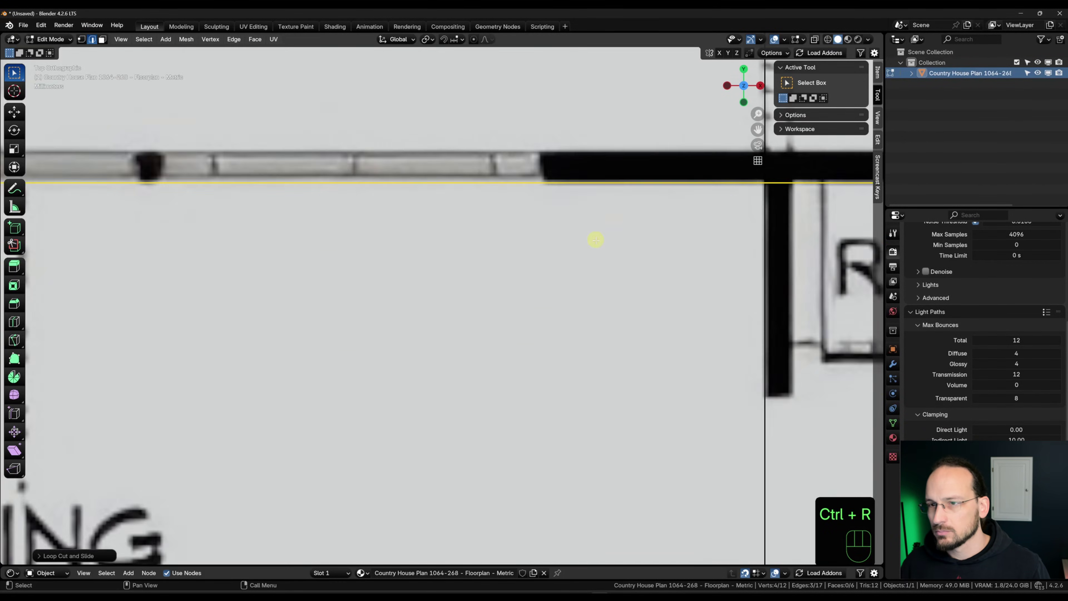
scroll(639, 257, "down", 6)
scroll(544, 398, "up", 4)
key("g")
key("g")
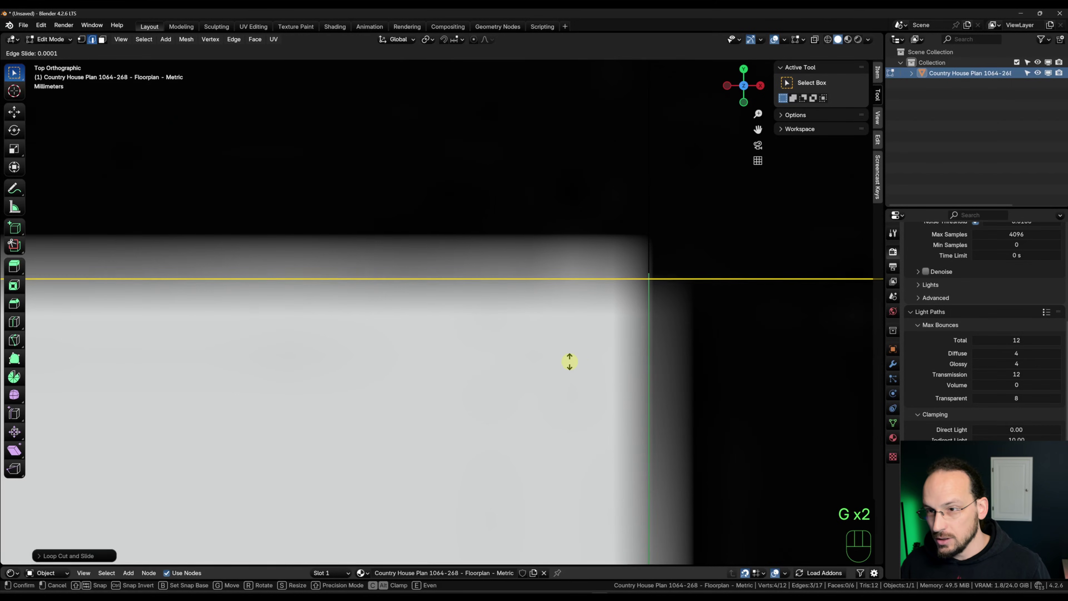
left_click(570, 360)
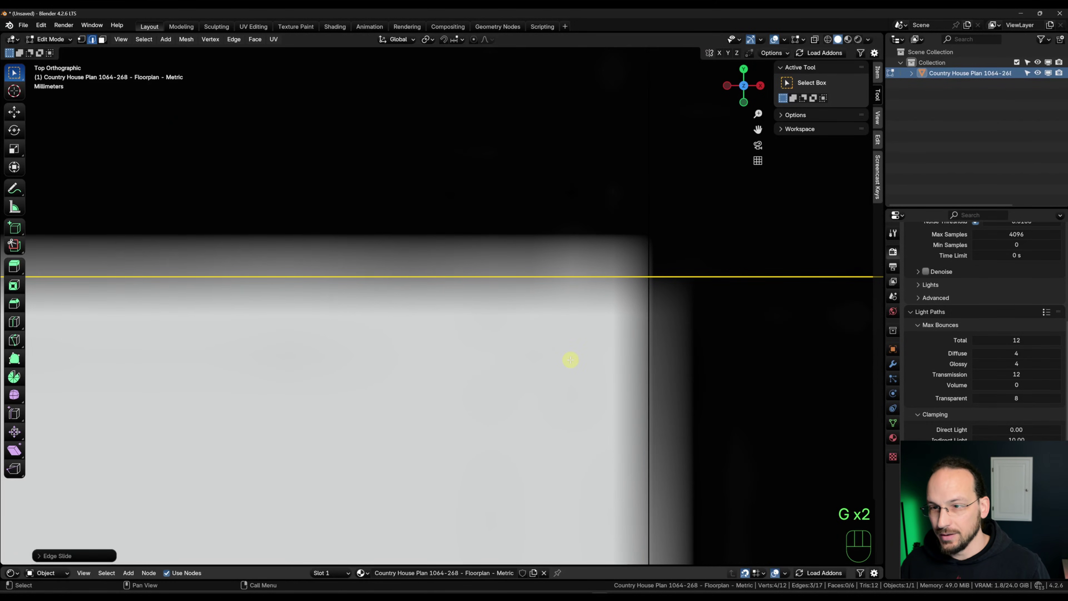
Add a horizontal loop cut at the front porch wall and edge-slide it onto the great room face of that wall.
scroll(565, 376, "down", 3)
scroll(565, 376, "down", 5)
scroll(500, 300, "up", 3)
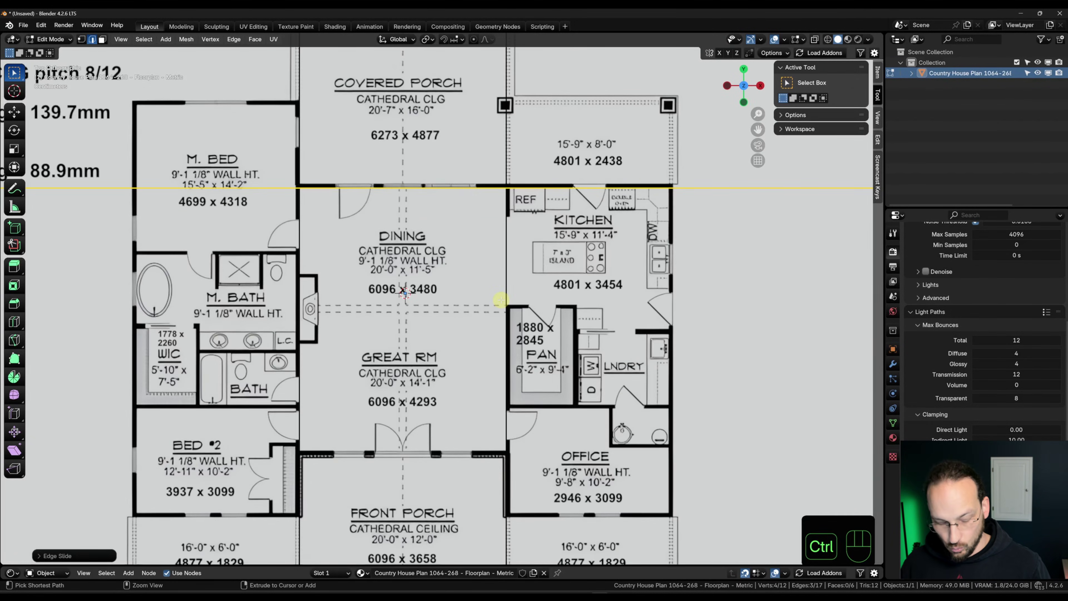
key("ctrl+r")
left_click(500, 299)
left_click(507, 311)
scroll(491, 408, "up", 5)
scroll(491, 408, "up", 3)
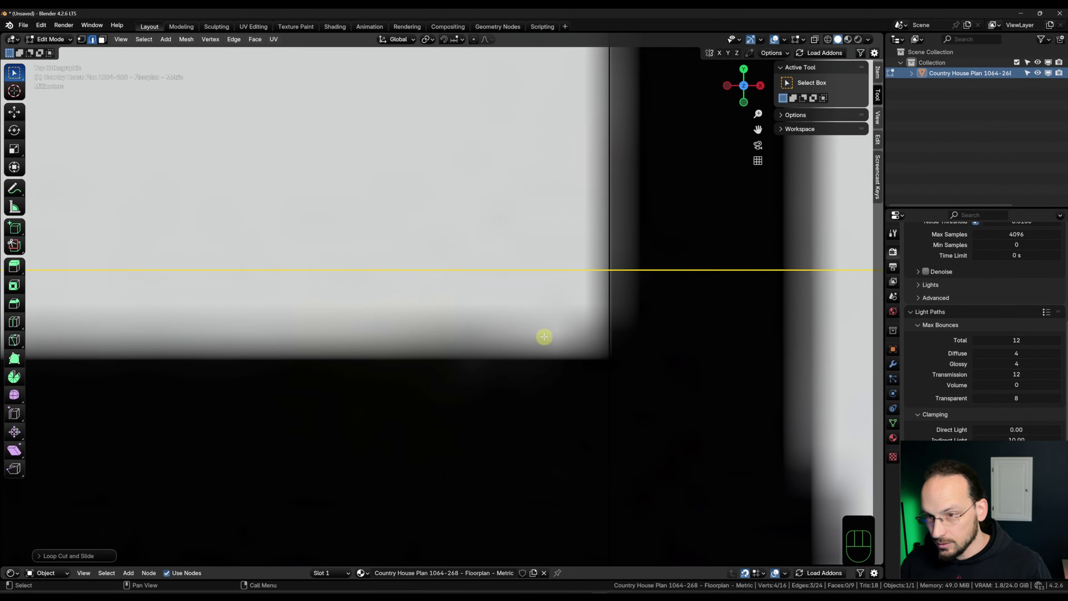
key("g")
key("g")
left_click(534, 402)
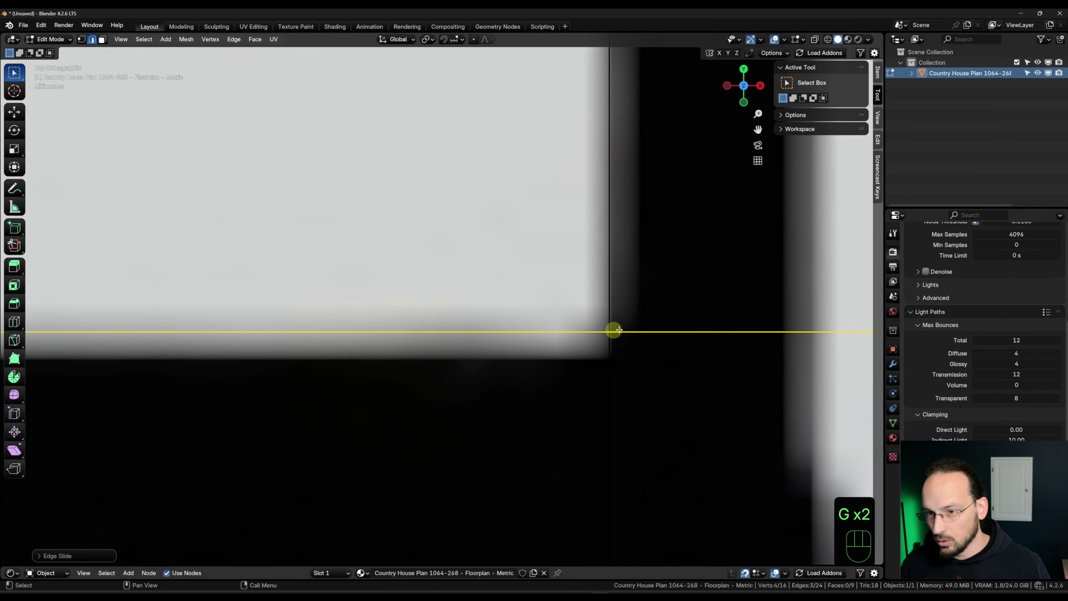
Turn on the edge length display for the floor plan mesh in Edit Mode.
scroll(584, 363, "down", 6)
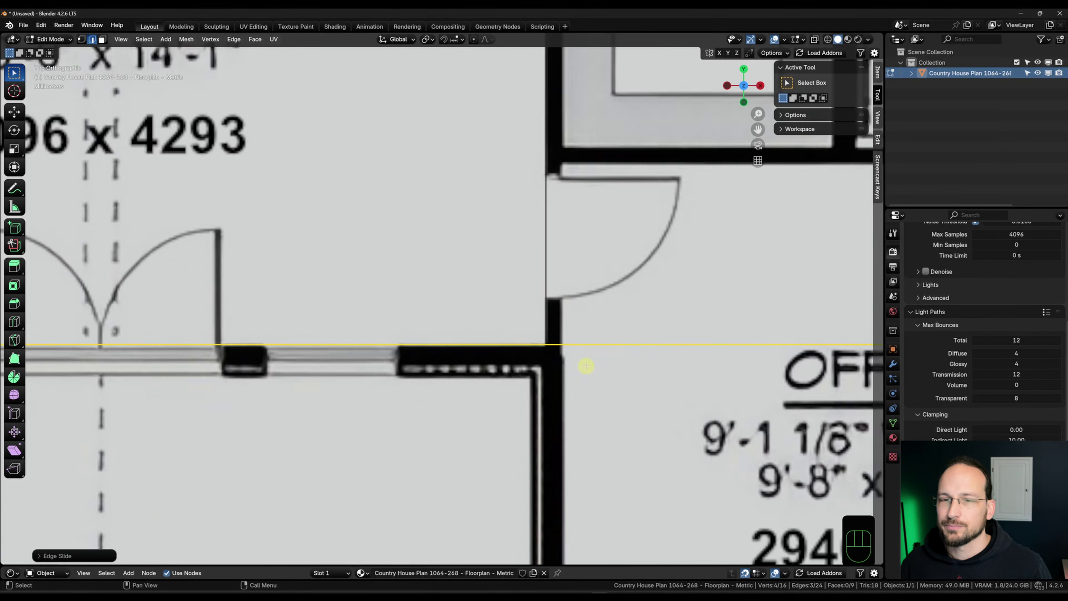
middle_click_drag(522, 353, 524, 364, "shift")
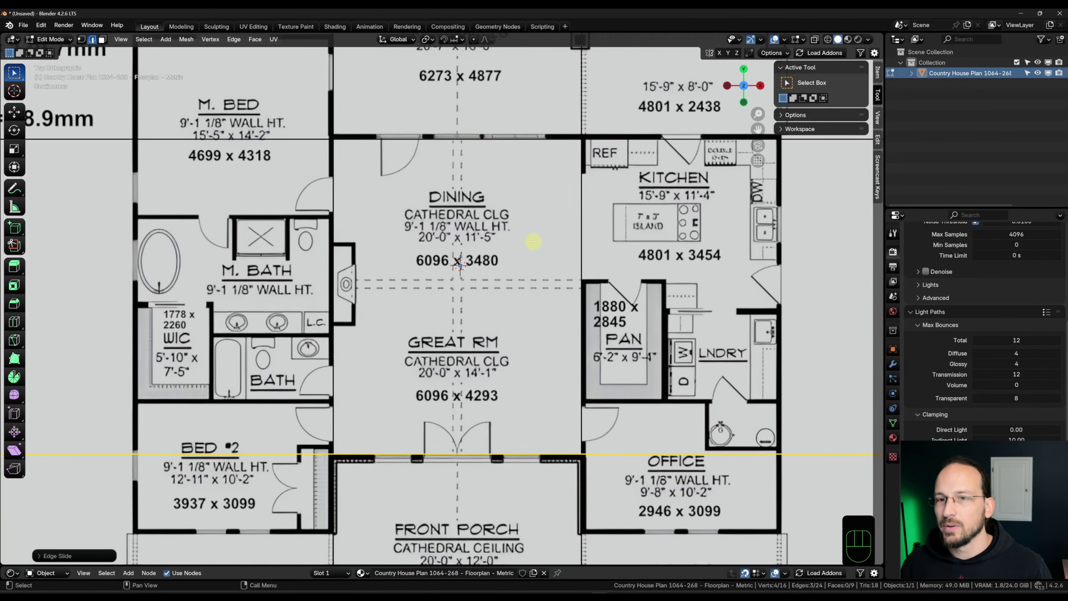
left_click(785, 40)
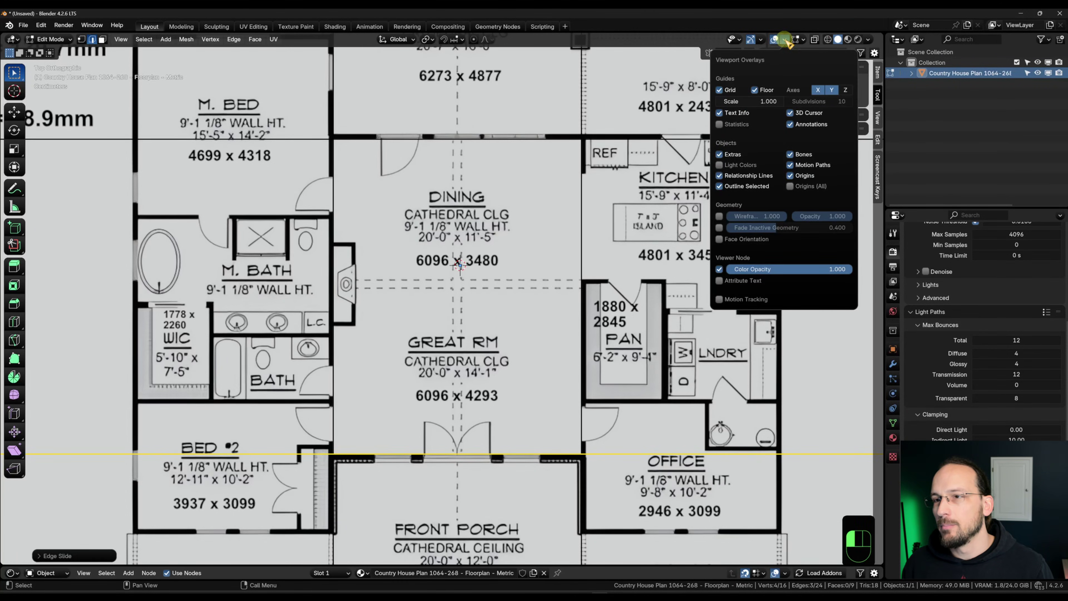
left_click(803, 40)
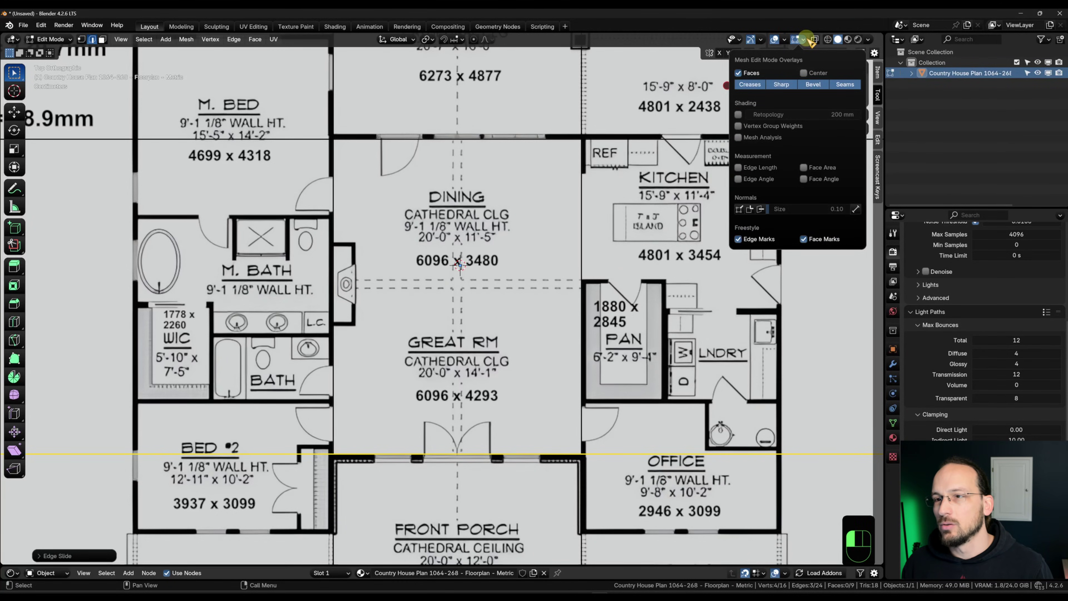
left_click(738, 167)
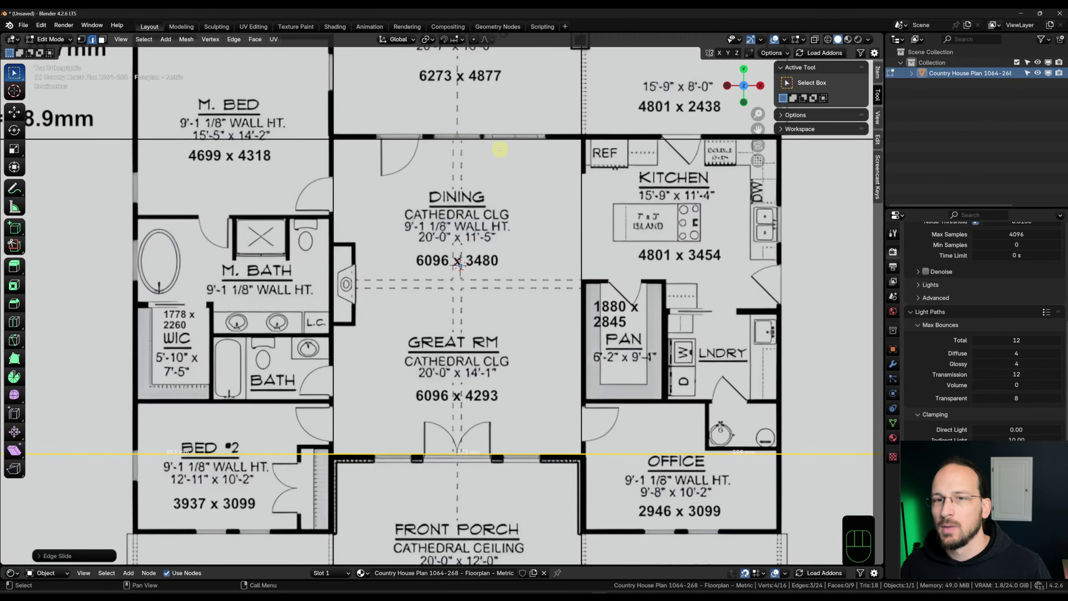
Check the edge lengths along the dining room's covered porch wall and its kitchen-side wall.
left_click(484, 140)
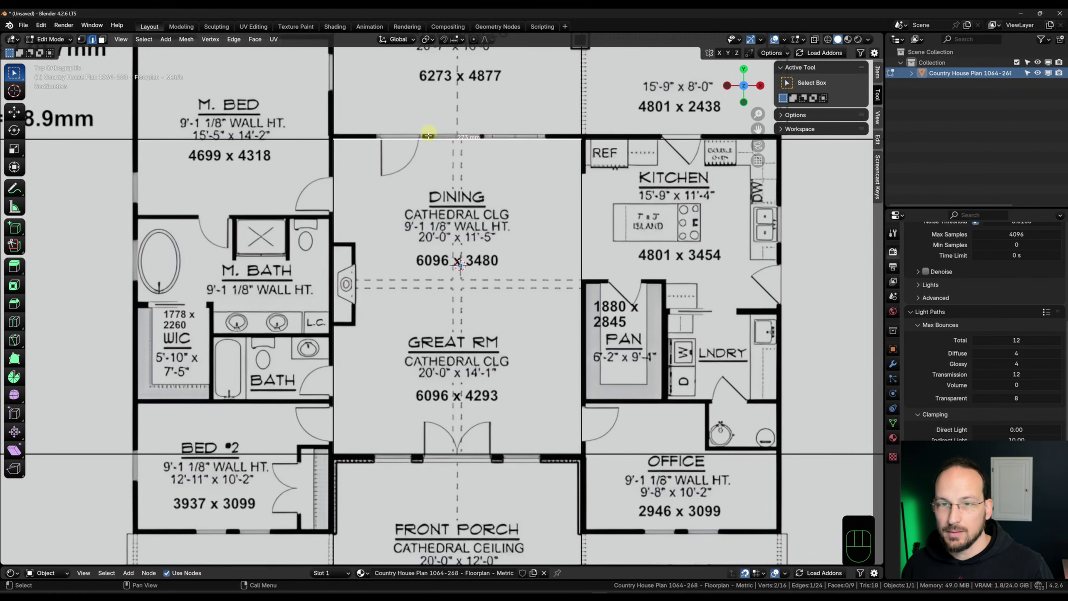
left_click(581, 255)
left_click(461, 140)
Select the entire floor plan mesh and scale it up uniformly by about 4.6.
scroll(522, 296, "down", 1)
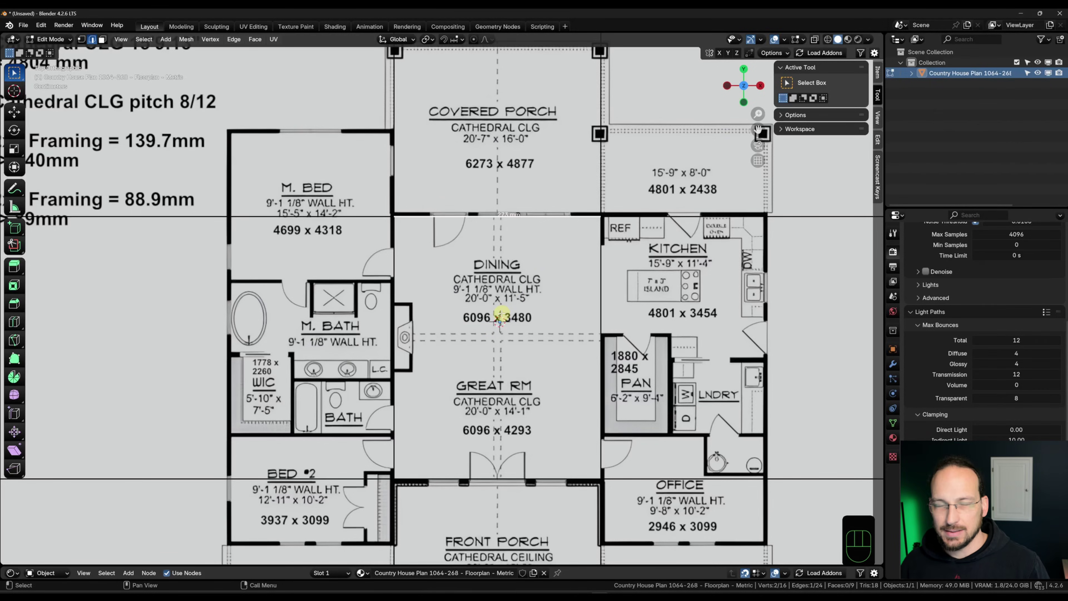
middle_click_drag(511, 226, 477, 358)
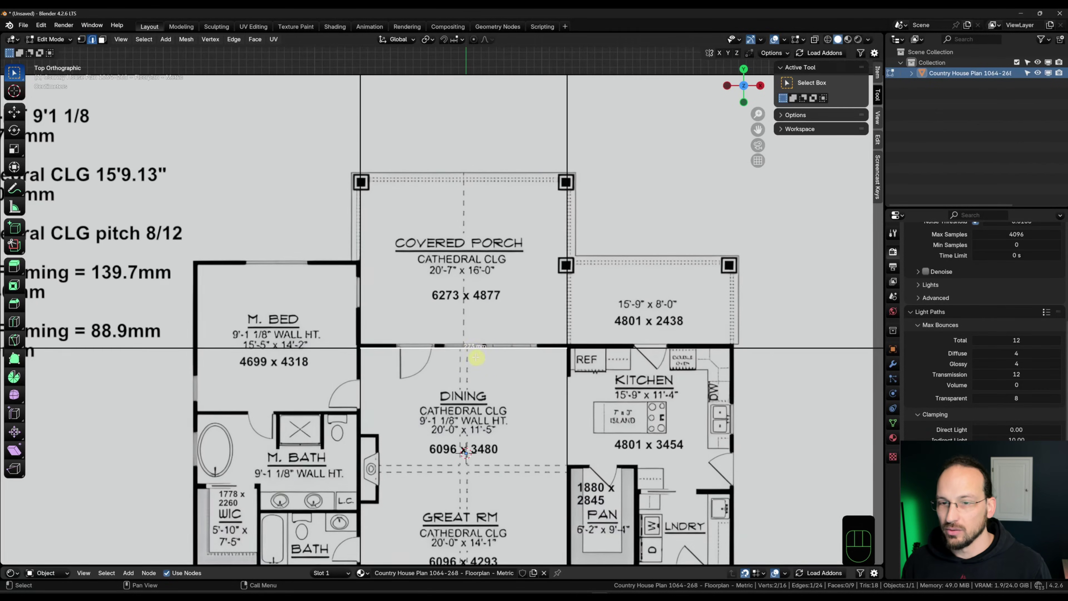
key("a")
scroll(479, 358, "up", 1)
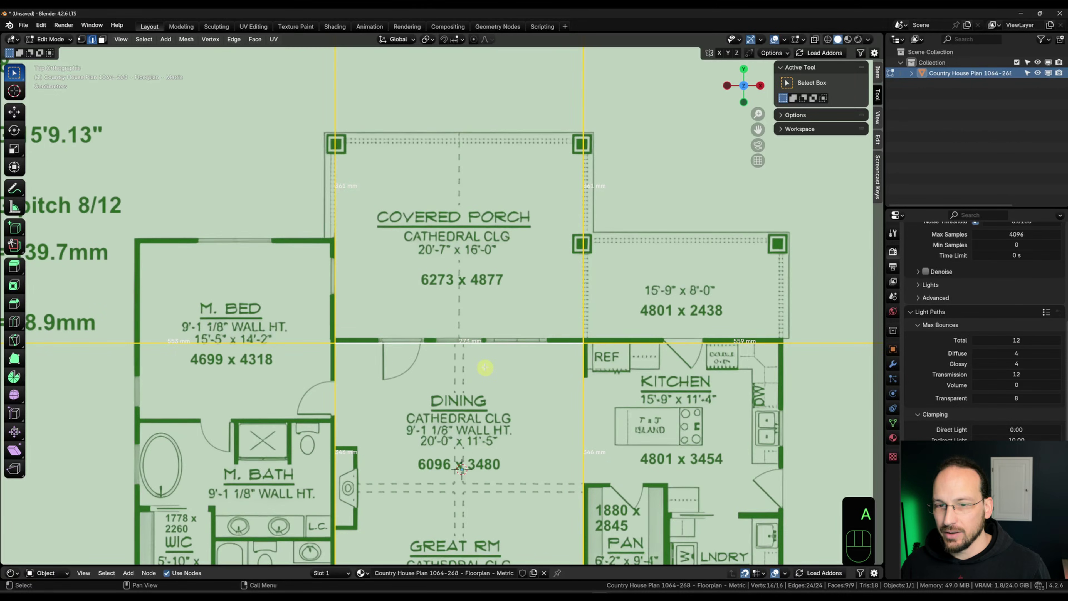
scroll(483, 361, "down", 3)
key("s")
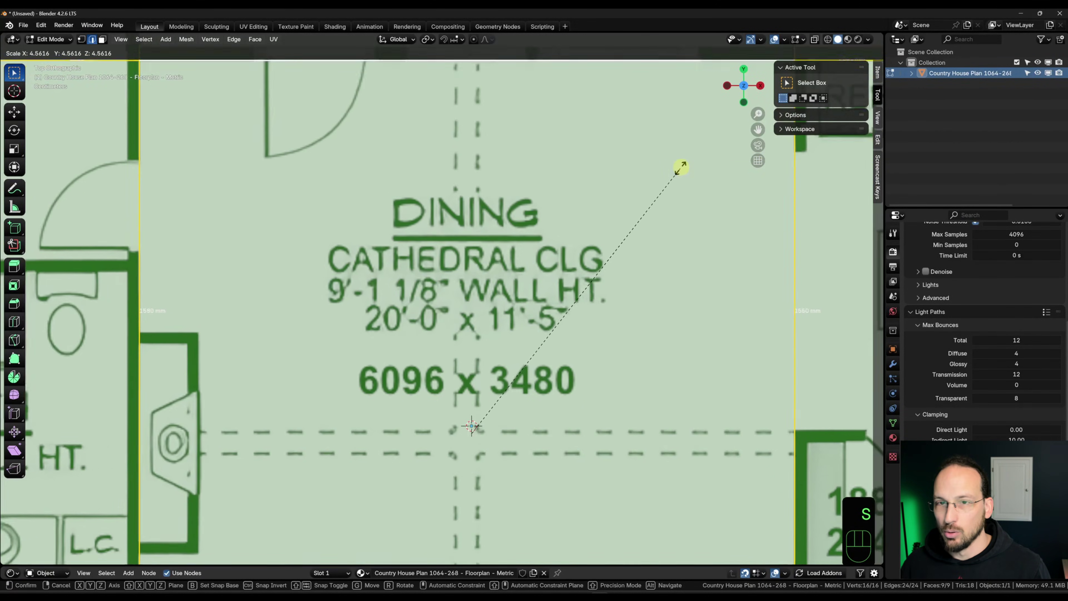
left_click(699, 135)
scroll(538, 227, "down", 4)
middle_click_drag(522, 238, 472, 410)
scroll(479, 391, "up", 2)
middle_click_drag(483, 370, 552, 325, "shift")
scroll(549, 378, "down", 4)
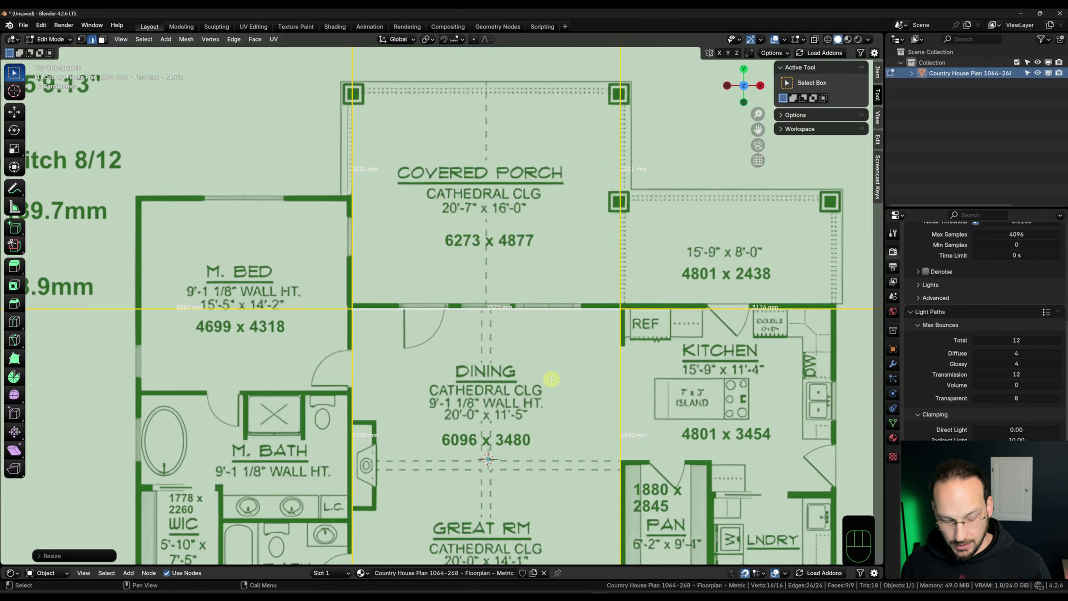
Scale the whole floor plan mesh further until the edge along the dining room's covered porch wall measures 6096 mm.
key("s")
left_click(626, 422)
key("s")
left_click(517, 314)
middle_click_drag(517, 313, 639, 171, "shift")
scroll(560, 190, "down", 1)
key("s")
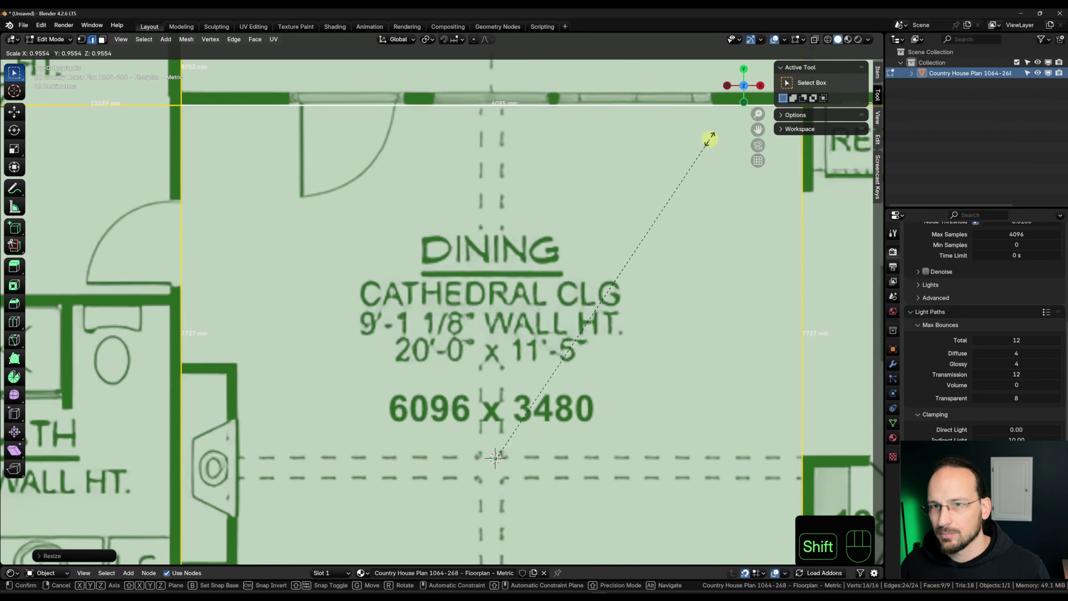
left_click(709, 138)
scroll(569, 361, "down", 4)
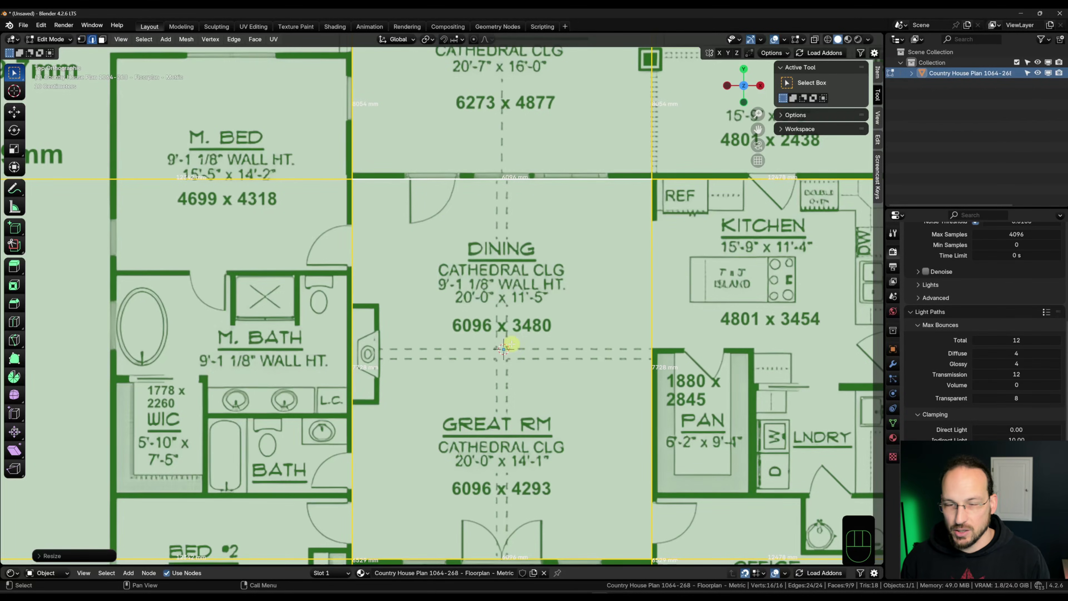
Calculate the combined dining and great room depth by adding 3480 and 4293 in Calculator, and return to Blender.
mouse_move(511, 343)
middle_mouse_down("shift")
mouse_move(419, 370)
mouse_move(575, 359)
middle_mouse_up("shift")
scroll(432, 339, "down", 2)
scroll(474, 346, "up", 2)
middle_click_drag(438, 304, 557, 292, "shift")
scroll(530, 314, "down", 2)
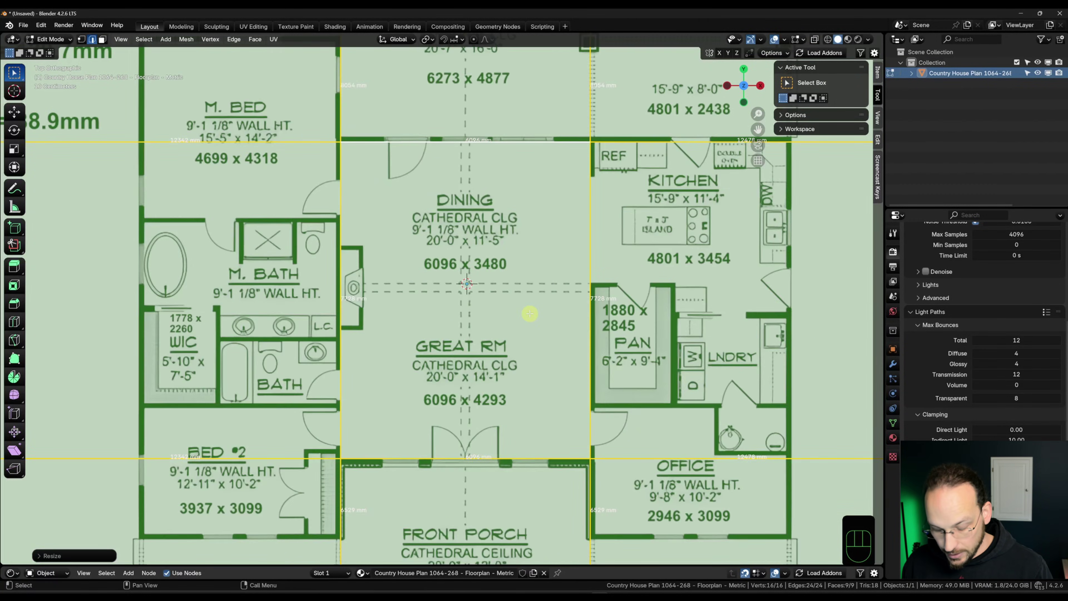
key("XF86Calculator")
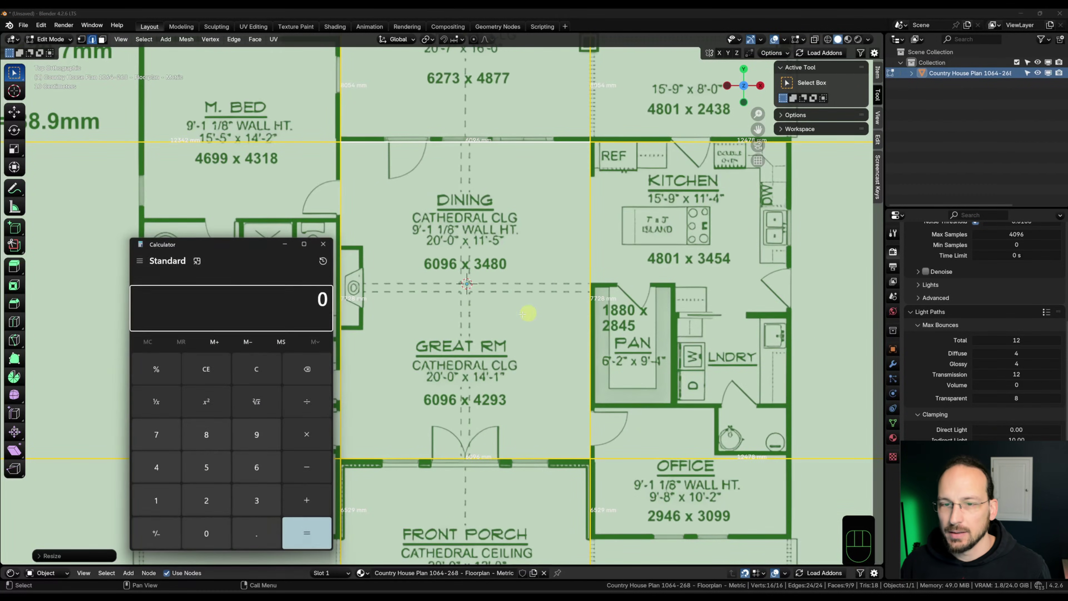
type("3480 + 4,293")
key("Return")
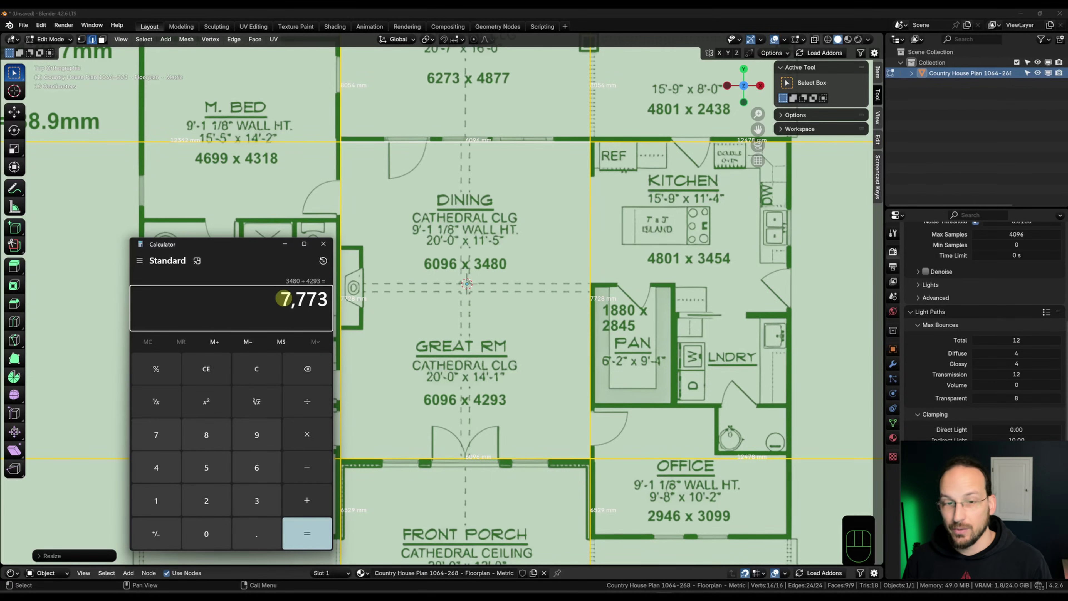
left_click(561, 345)
Move the mesh section from the great room's porch wall down about -44.42 mm along Y, making the combined room depth 7773 mm, and return to Object Mode.
scroll(561, 344, "down", 1)
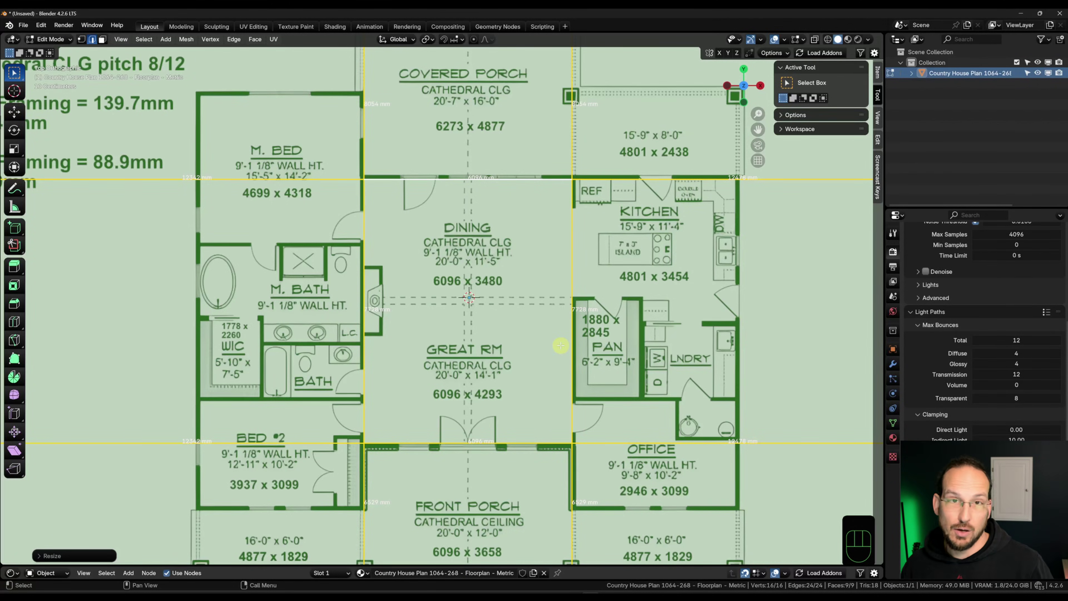
scroll(611, 395, "down", 2)
scroll(596, 444, "down", 2)
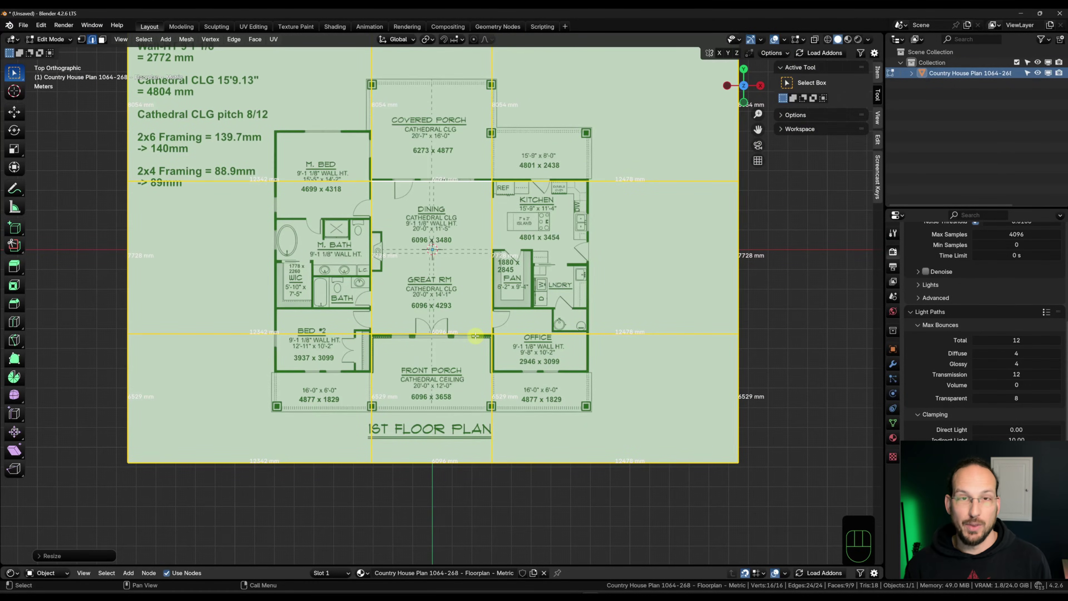
left_click_drag(72, 295, 791, 486)
scroll(543, 411, "up", 6)
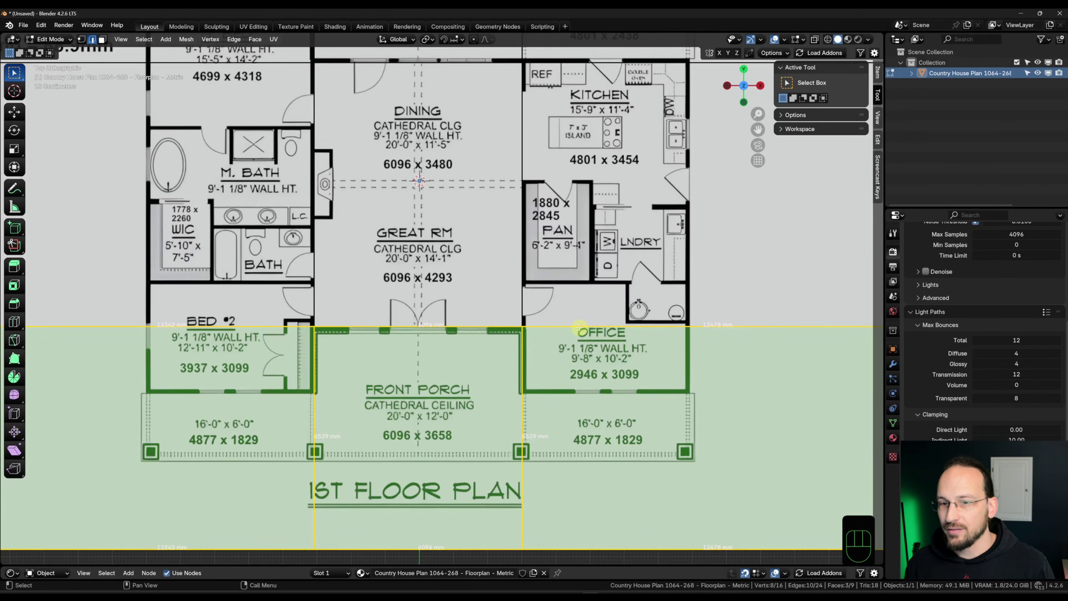
key("g")
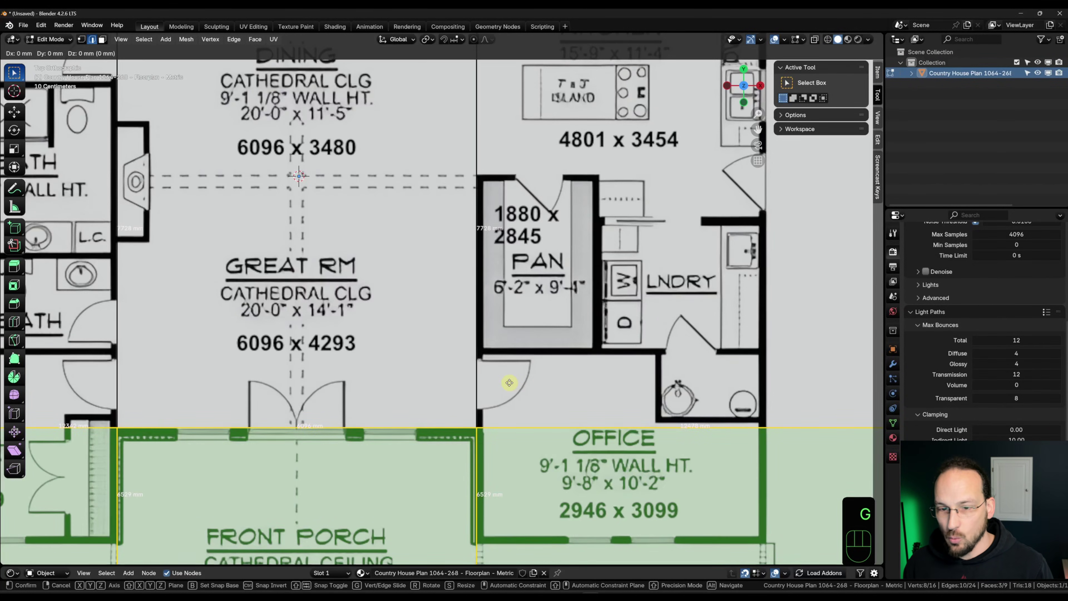
key("y")
key("shift")
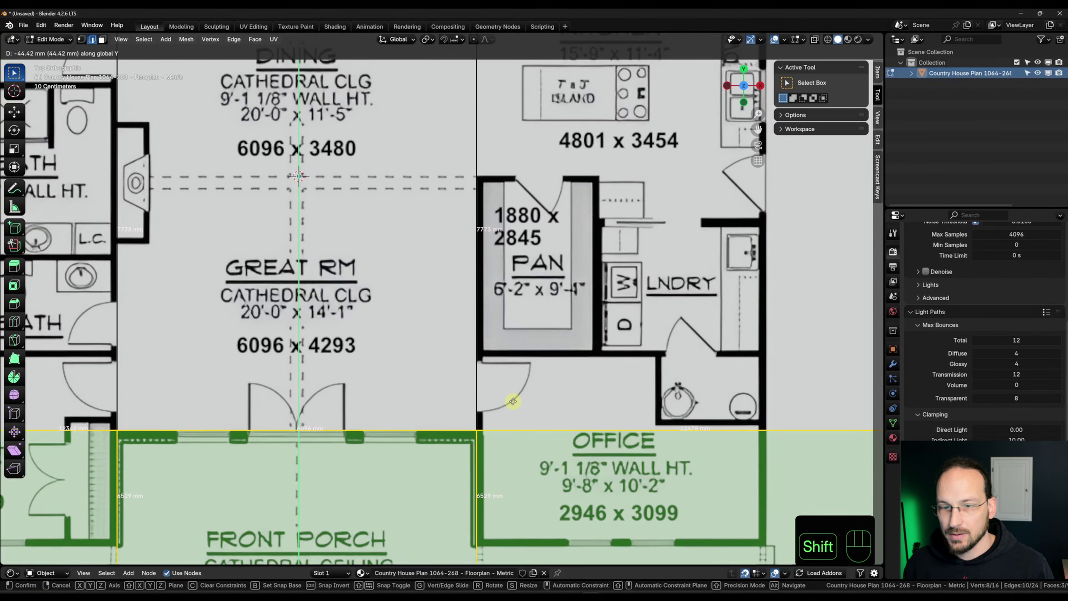
left_click(512, 401)
left_click(478, 263)
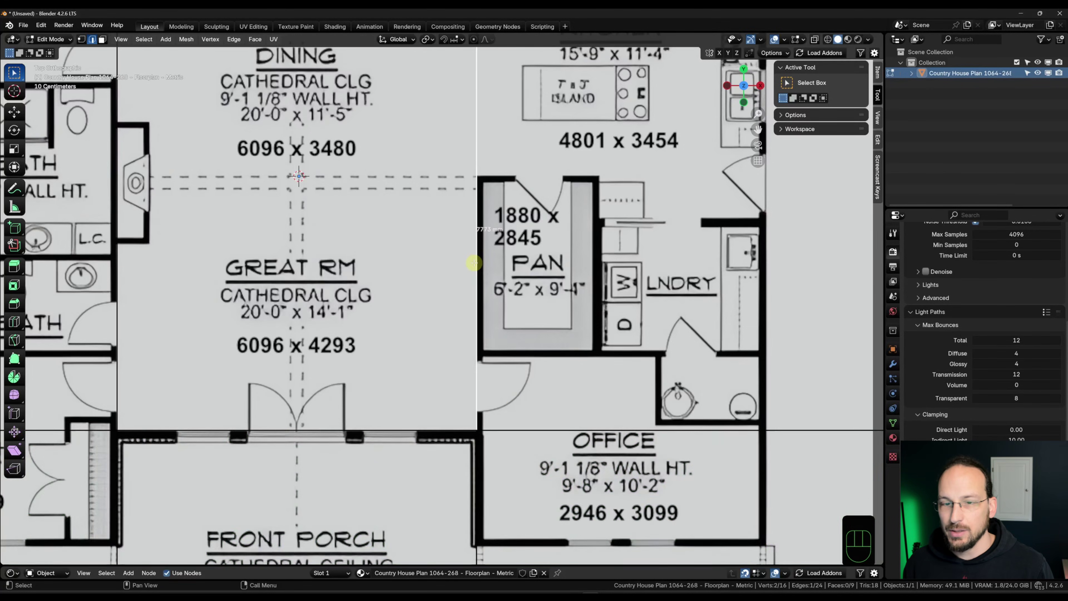
scroll(459, 425, "down", 2)
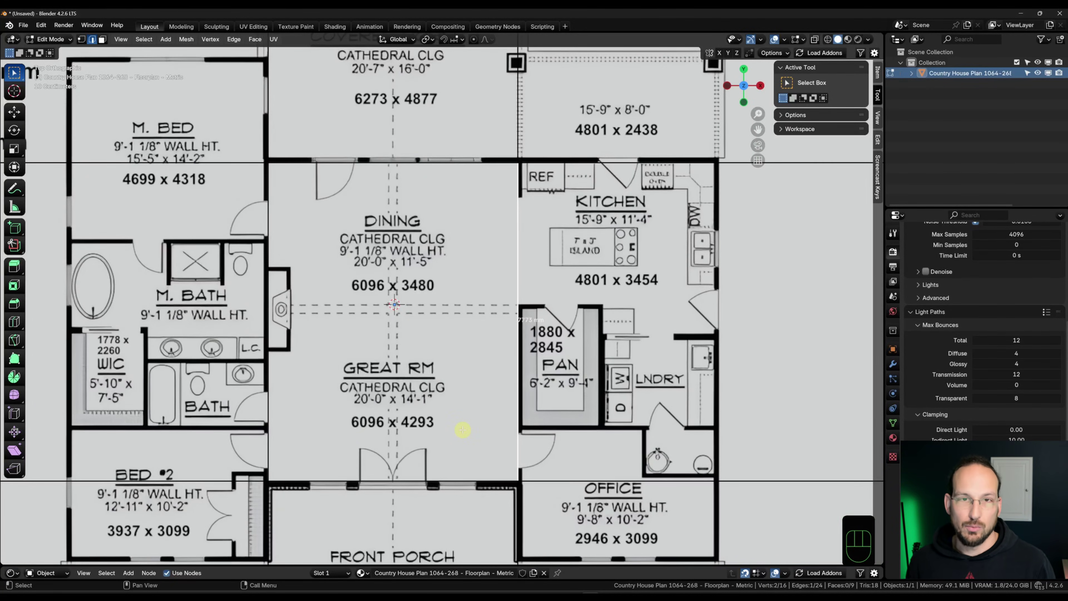
key("Tab")
Examine the floor plan's framing notes, room dimensions and wall thicknesses, especially around the kitchen, pantry and laundry.
scroll(462, 429, "down", 2)
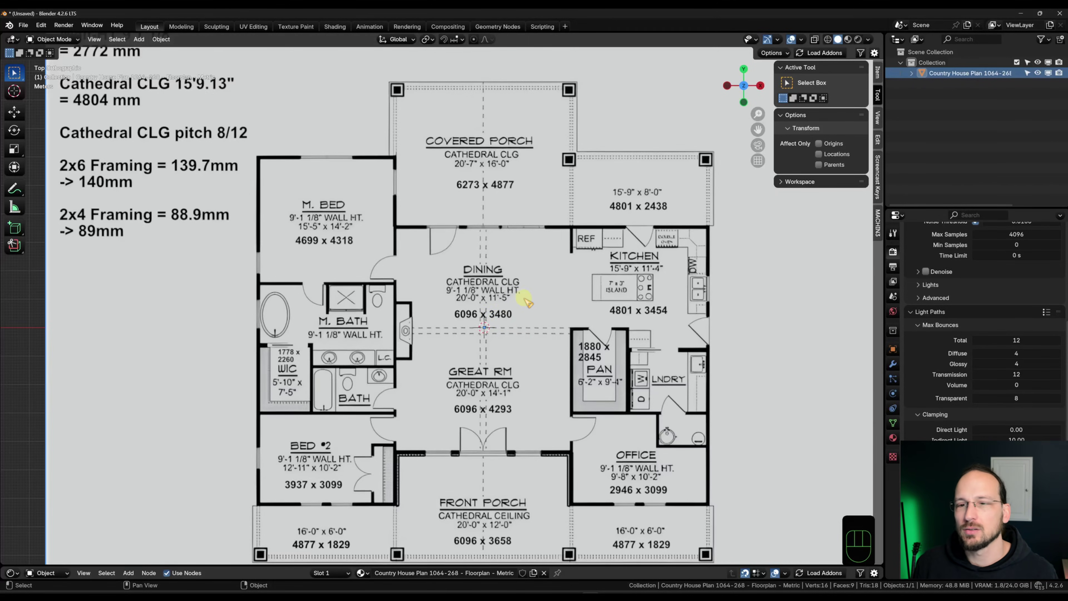
scroll(528, 302, "down", 1)
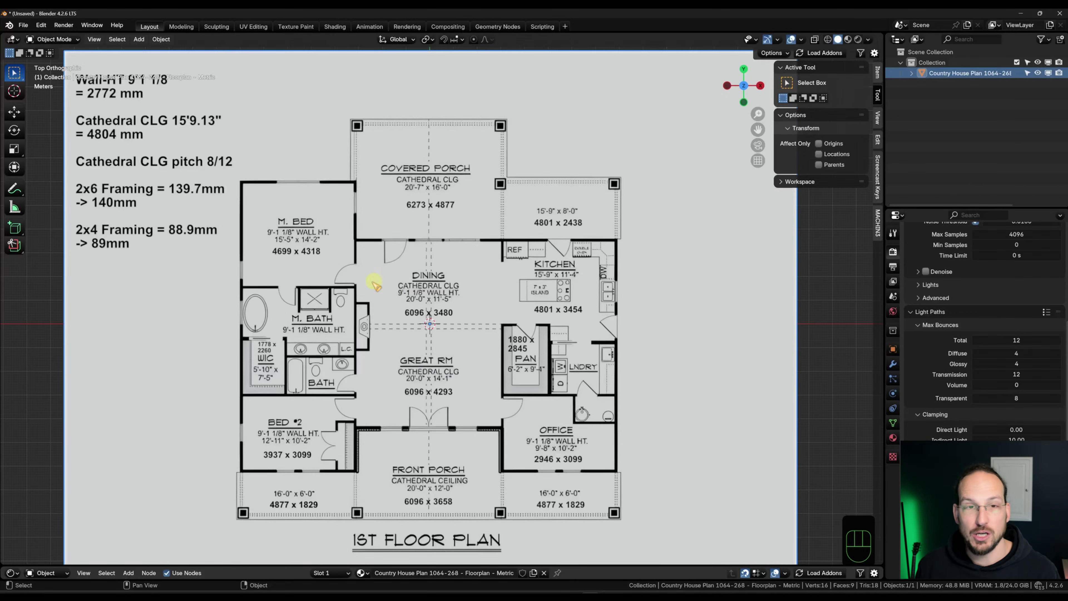
mouse_move(449, 363)
middle_mouse_down("shift")
mouse_move(467, 311)
mouse_move(440, 347)
middle_mouse_up("shift")
scroll(467, 307, "up", 2)
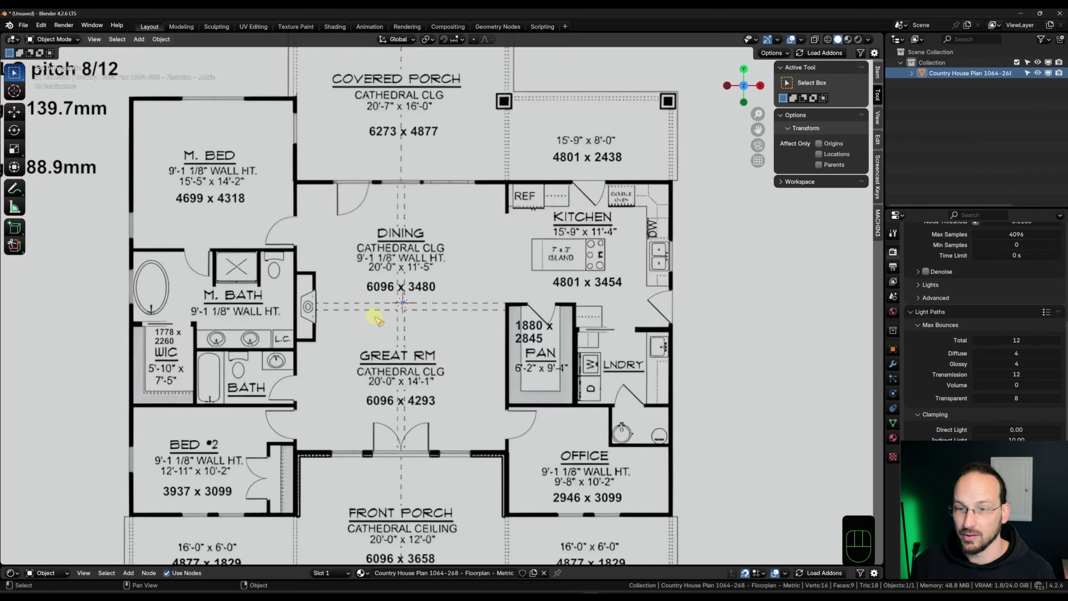
middle_click_drag(373, 314, 438, 310, "shift")
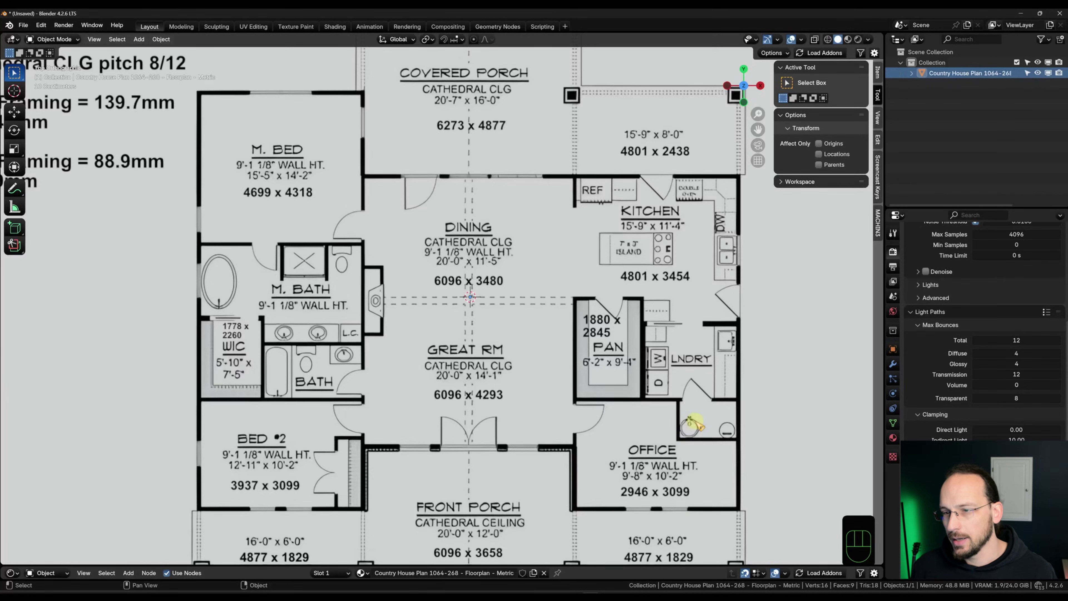
scroll(718, 356, "up", 3)
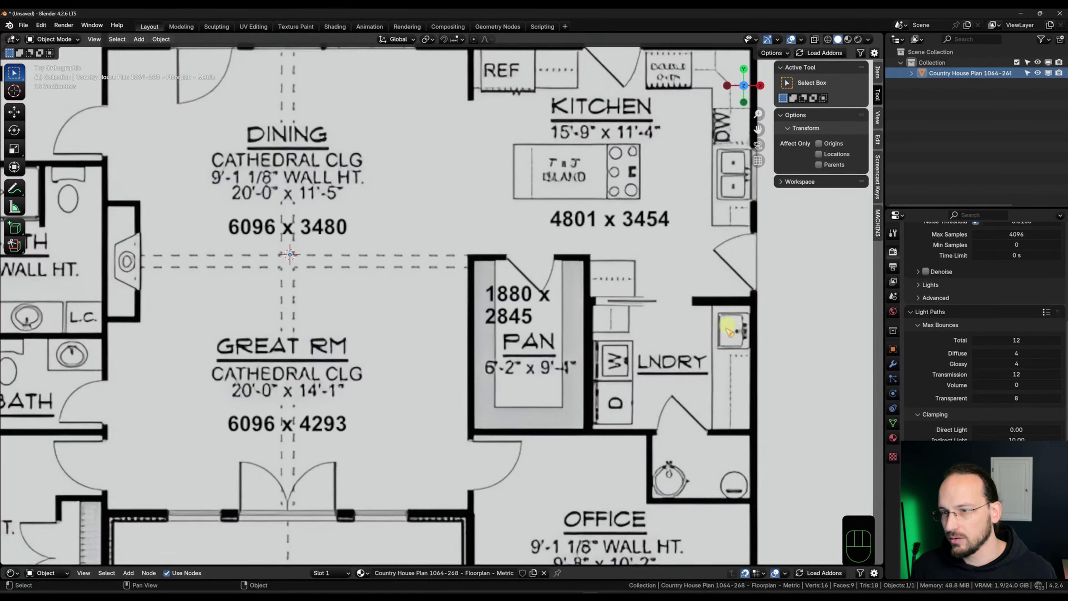
middle_click_drag(729, 328, 589, 388)
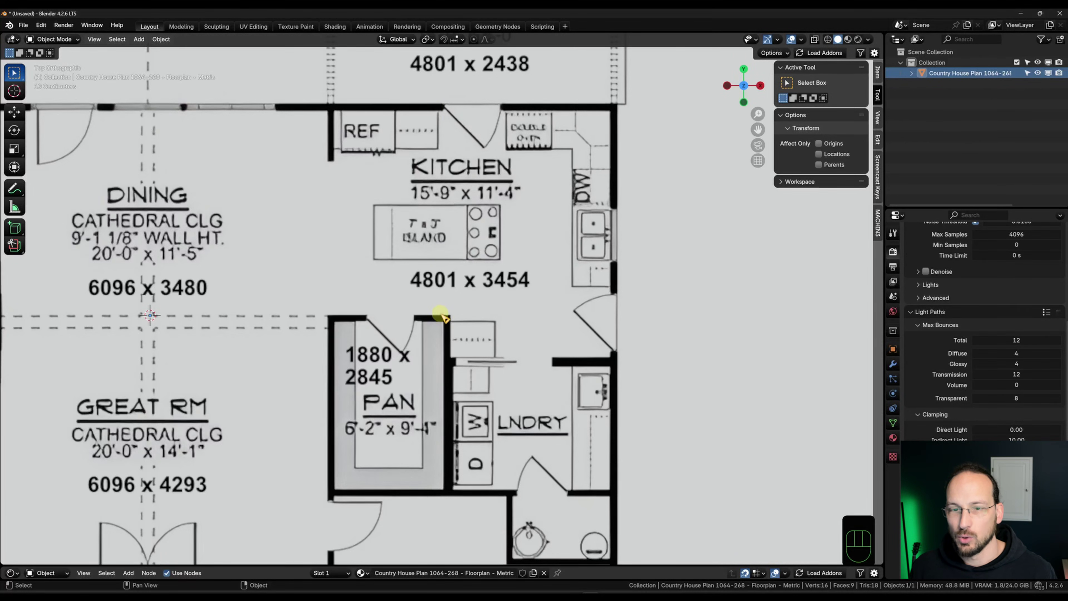
scroll(544, 328, "down", 4)
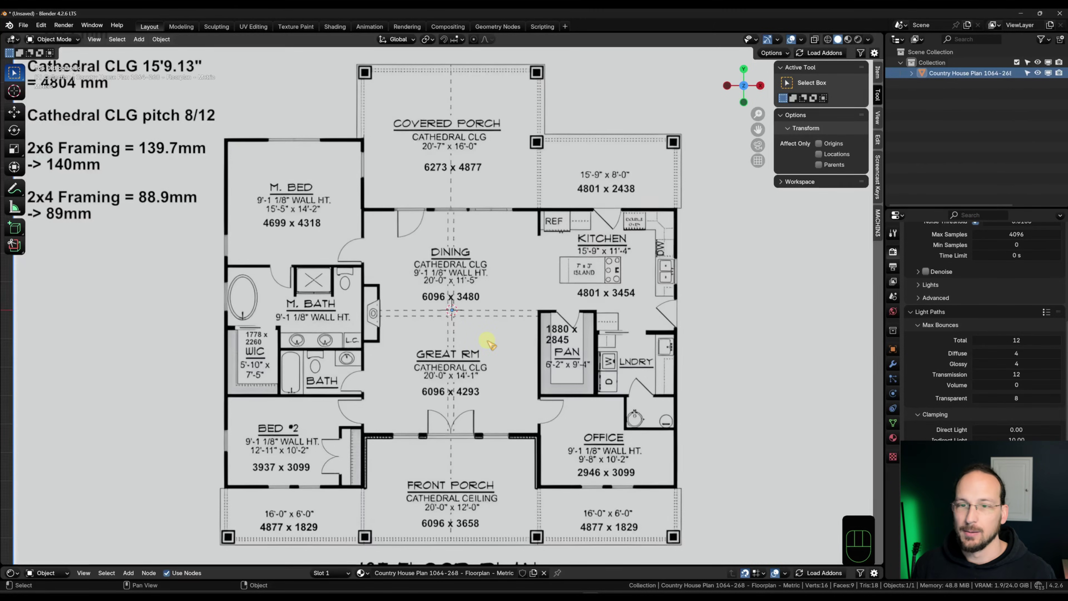
scroll(489, 343, "down", 1)
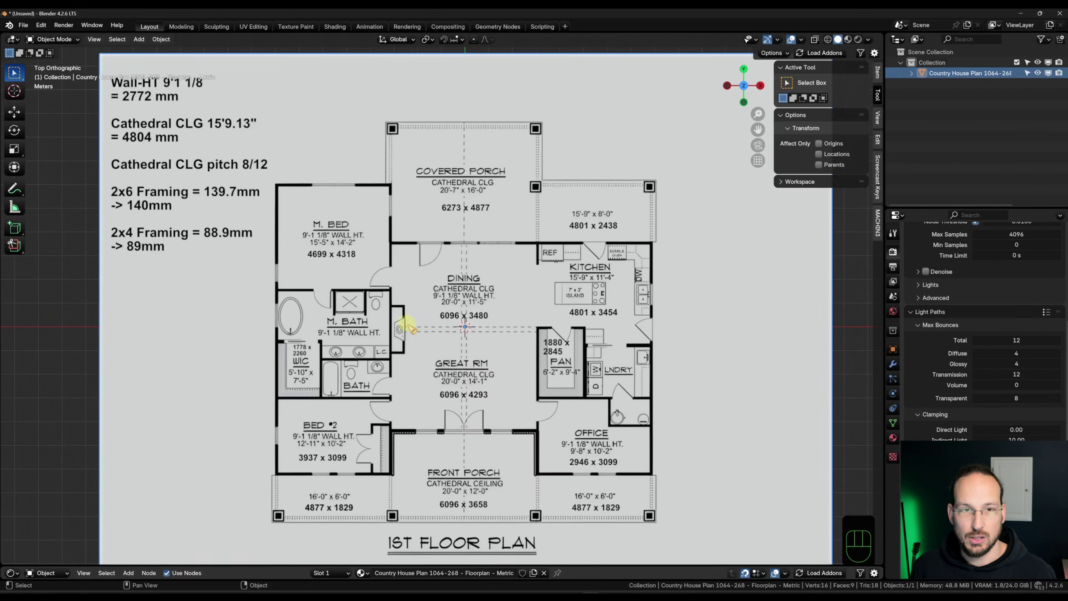
middle_click_drag(228, 267, 235, 274, "shift")
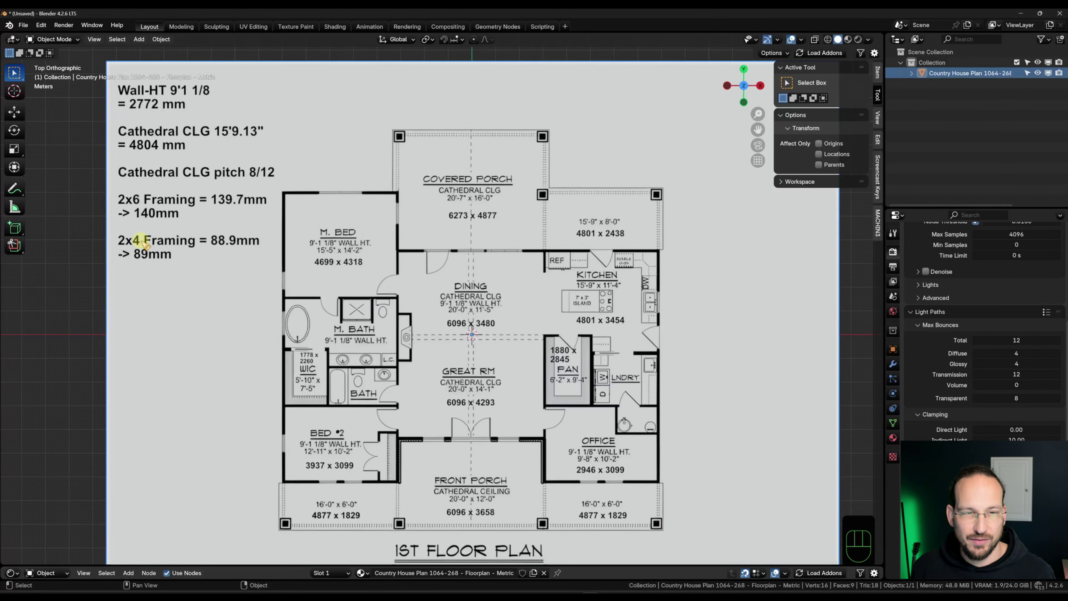
scroll(681, 383, "up", 6)
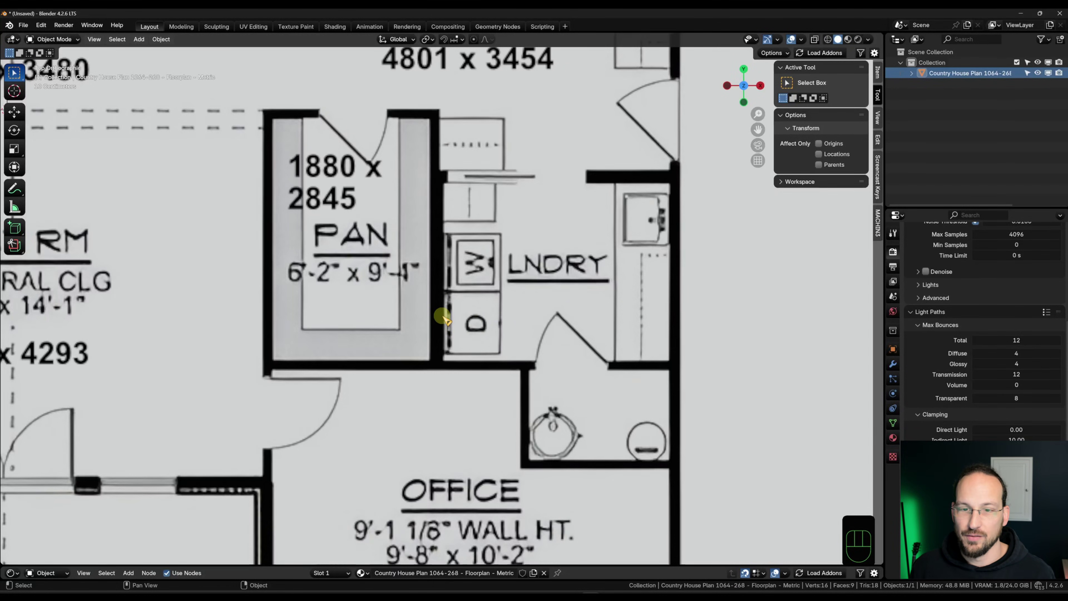
scroll(566, 312, "down", 2)
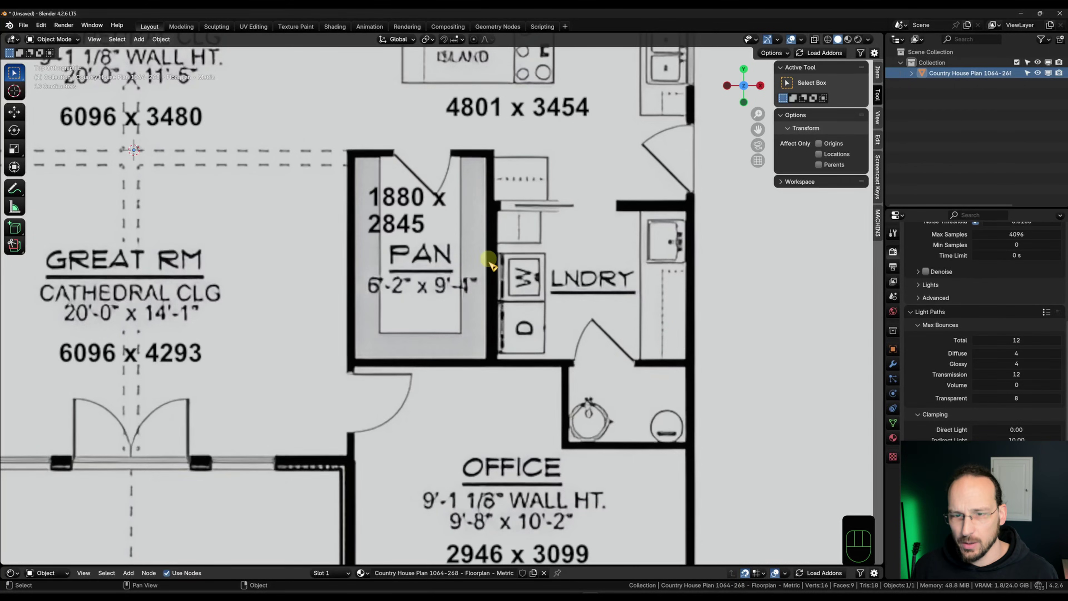
scroll(489, 298, "down", 2)
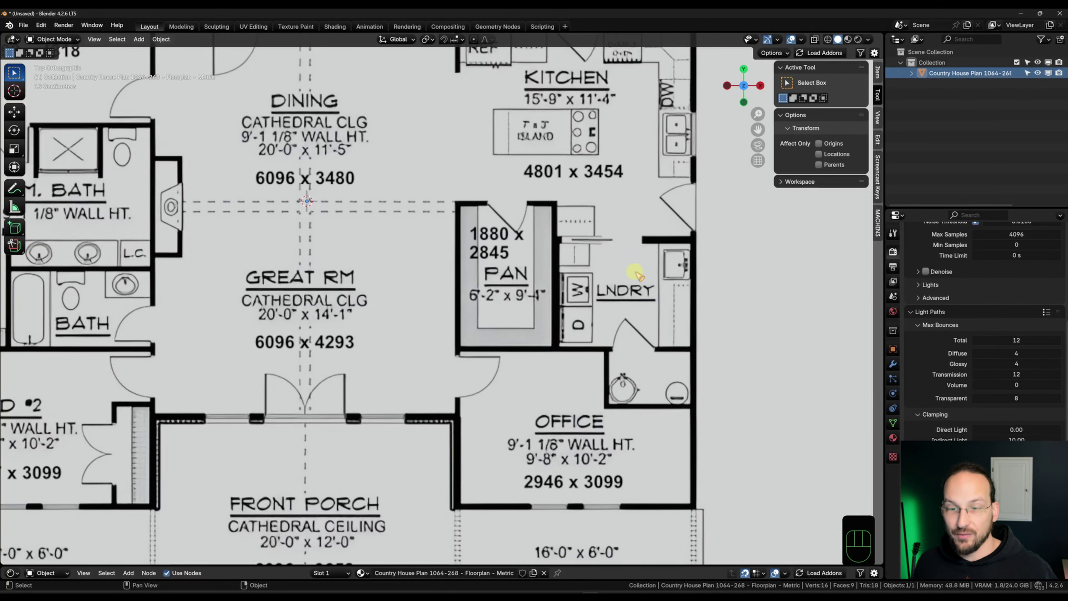
Duplicate the floor plan vertex at the dining room's corner between the master bedroom and covered porch in place, and separate it into its own object.
scroll(489, 336, "down", 3)
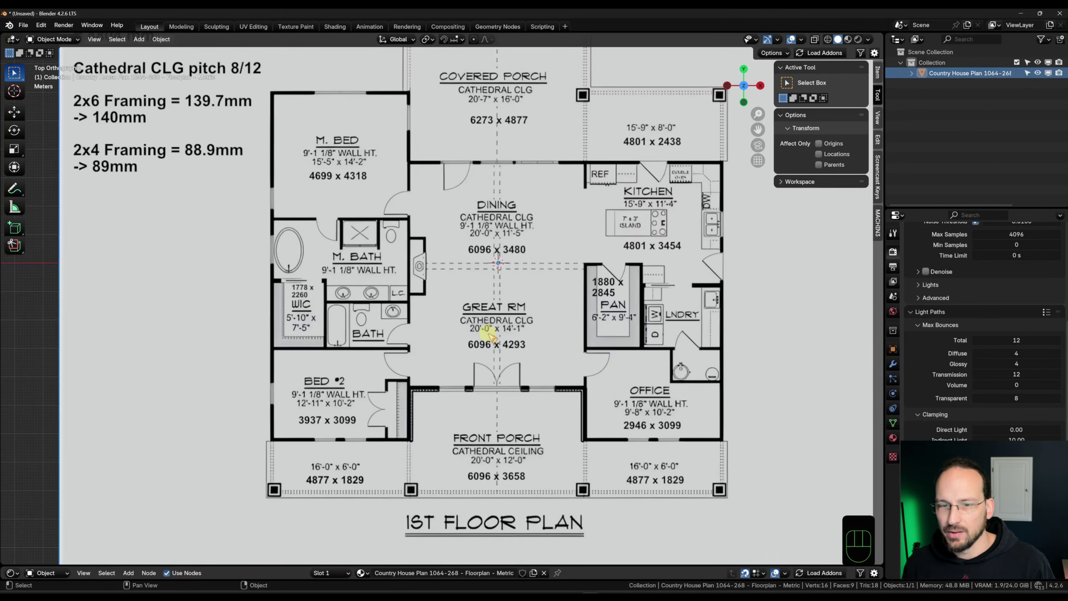
middle_click_drag(523, 357, 500, 348, "shift")
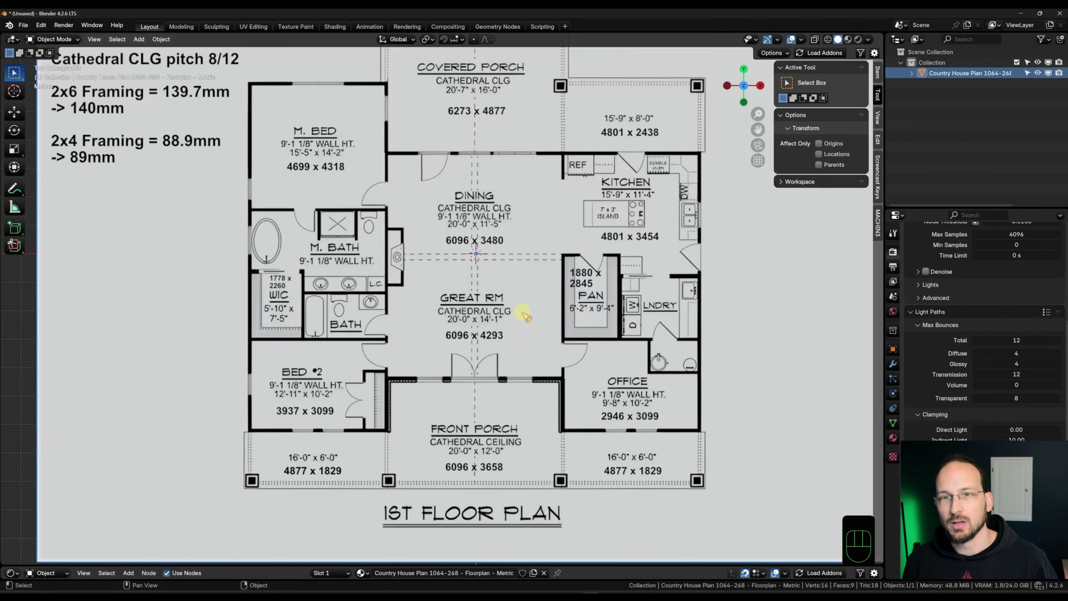
middle_click_drag(525, 331, 541, 407, "shift")
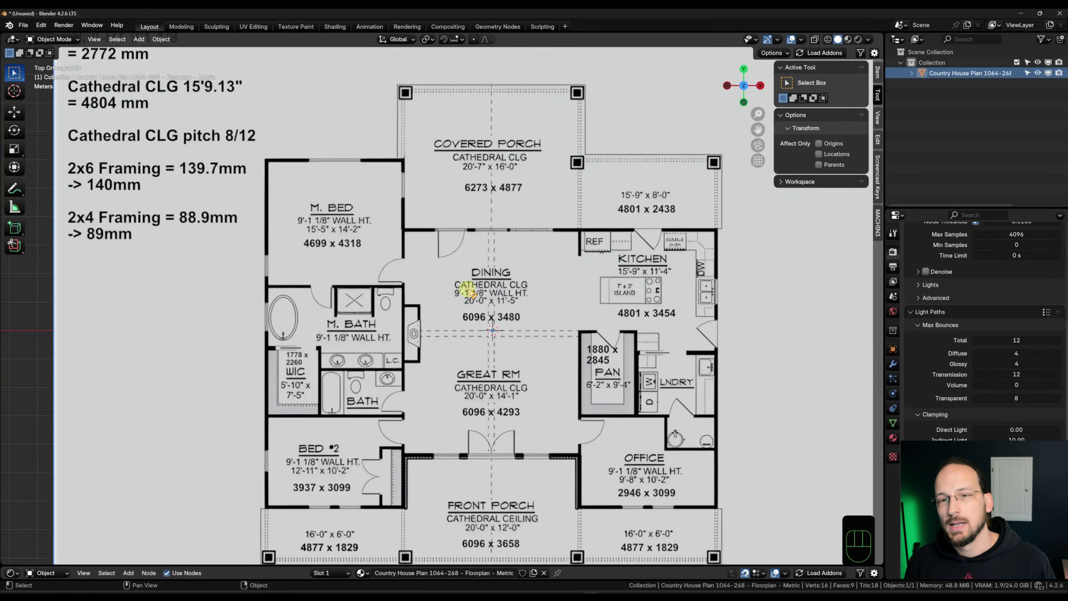
key("Tab")
left_click(403, 290)
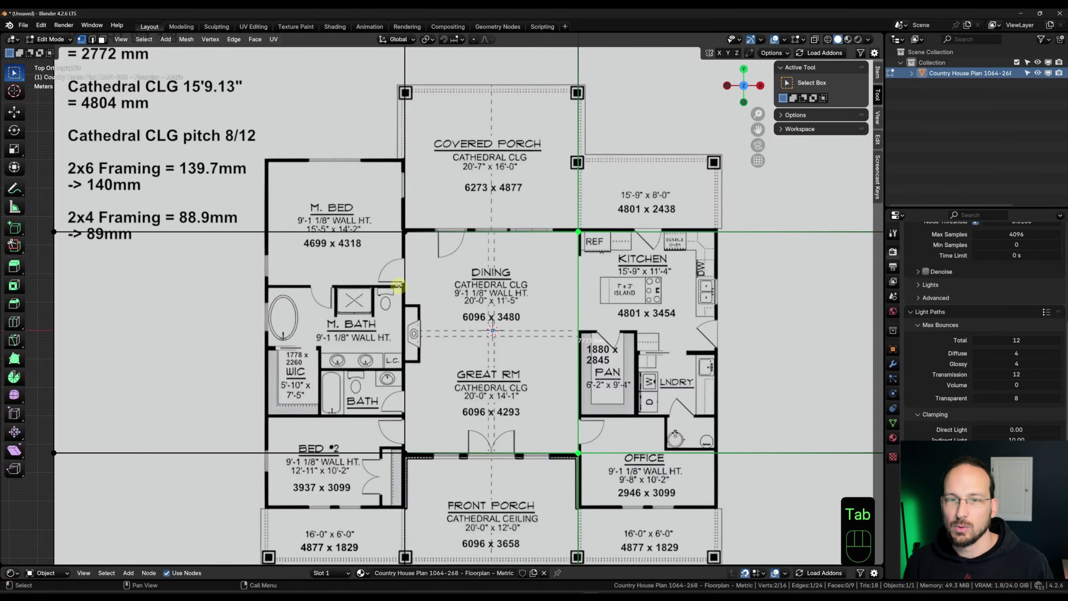
scroll(424, 267, "up", 6)
left_click(417, 301)
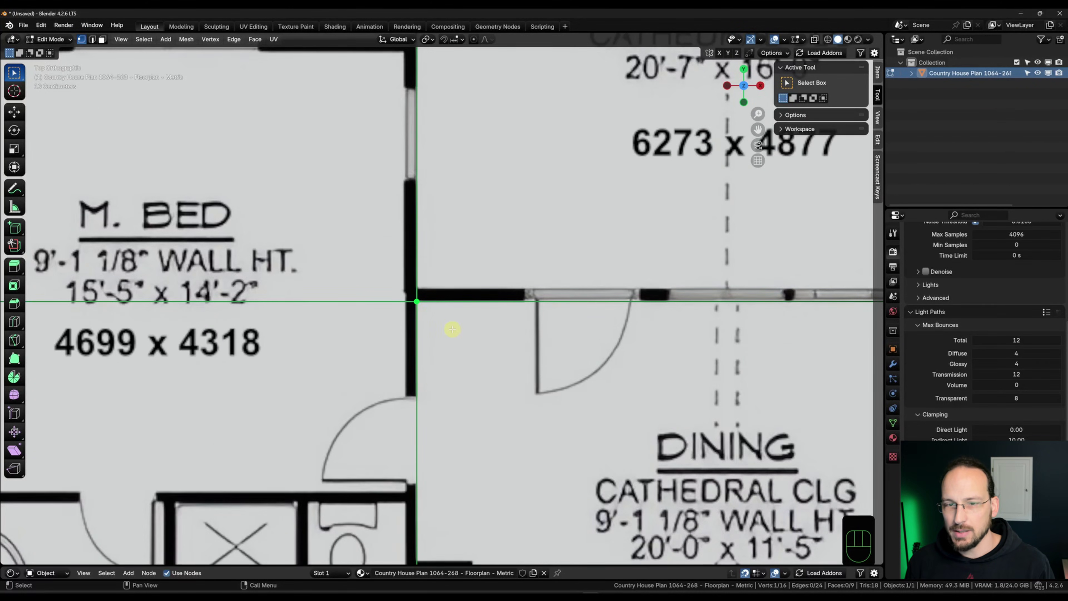
key("shift+d")
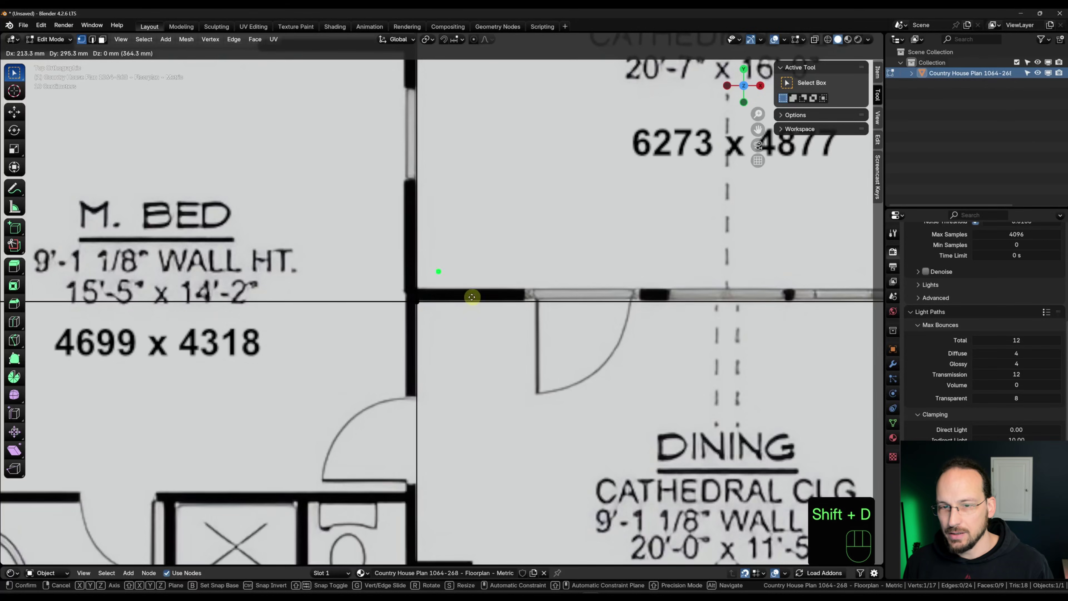
right_click(462, 322)
key("p")
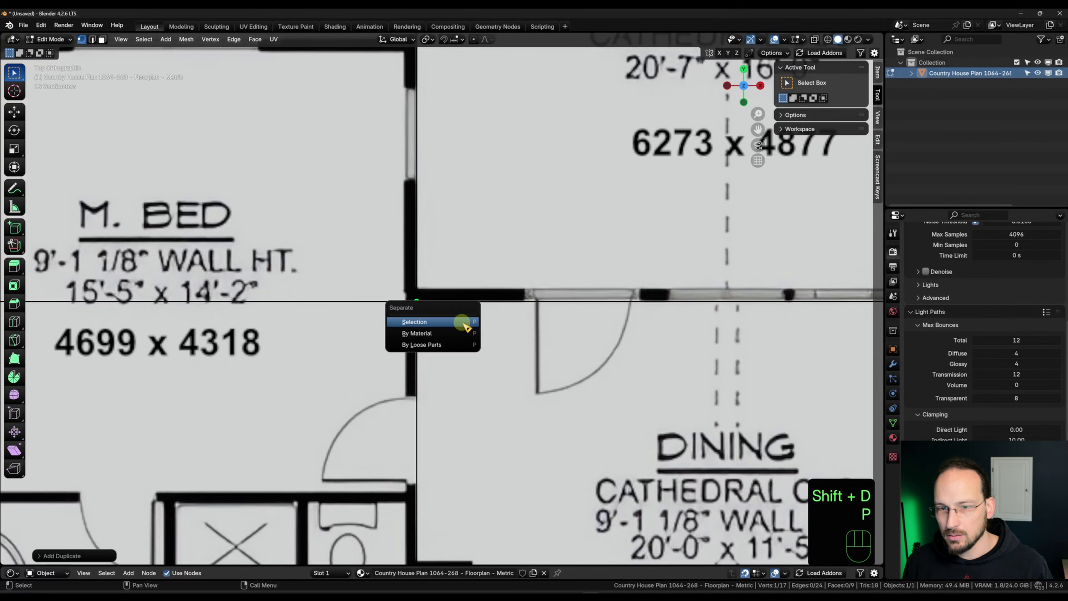
left_click(463, 322)
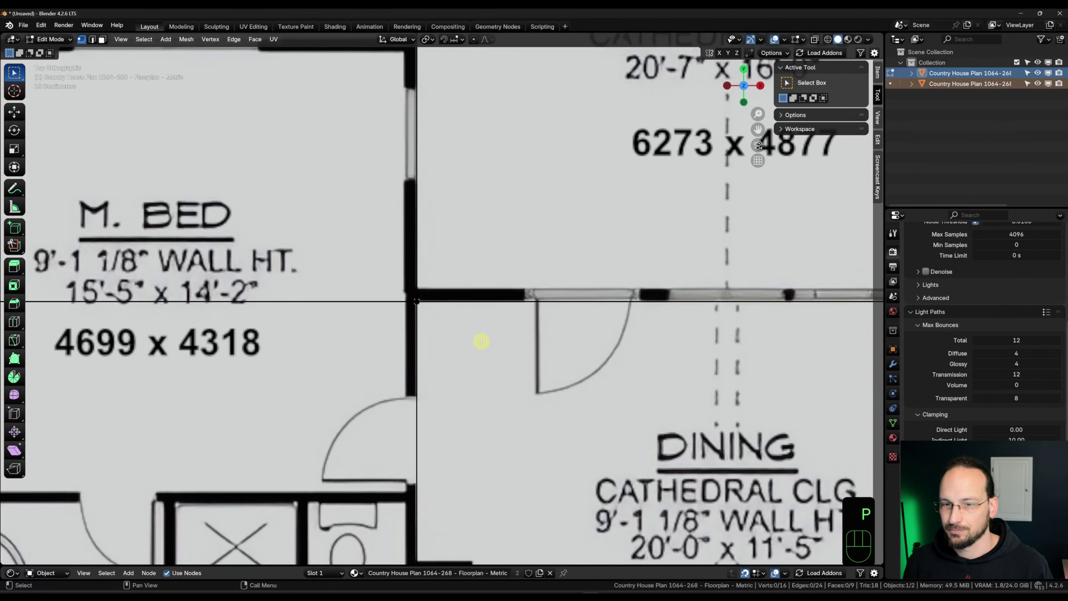
Return to Object Mode and rename the separated vertex object as Walls.
key("Tab")
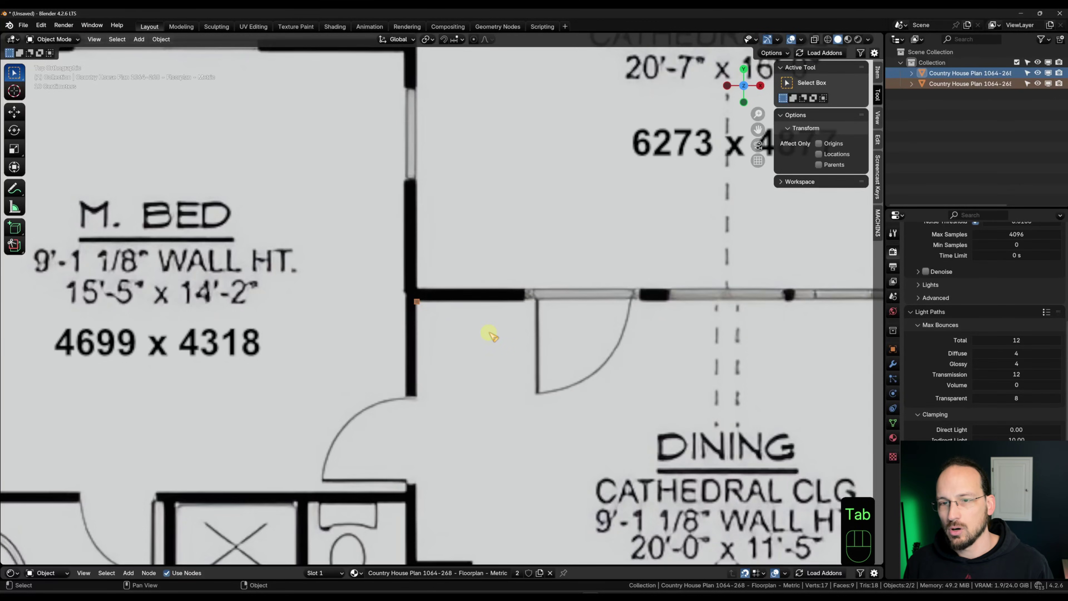
left_click(956, 143)
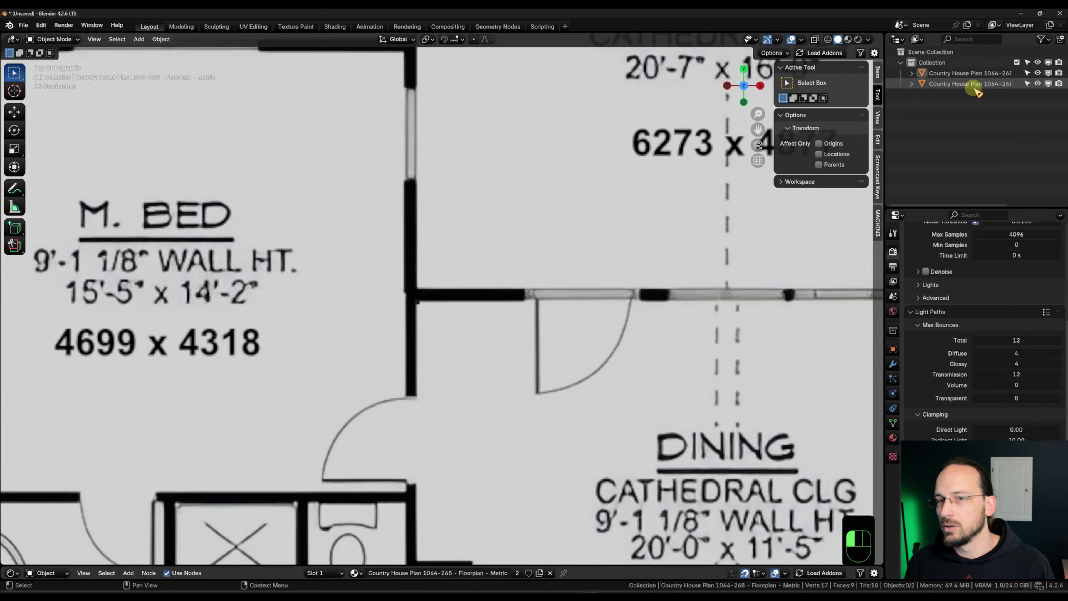
left_click(973, 85)
double_click(969, 85)
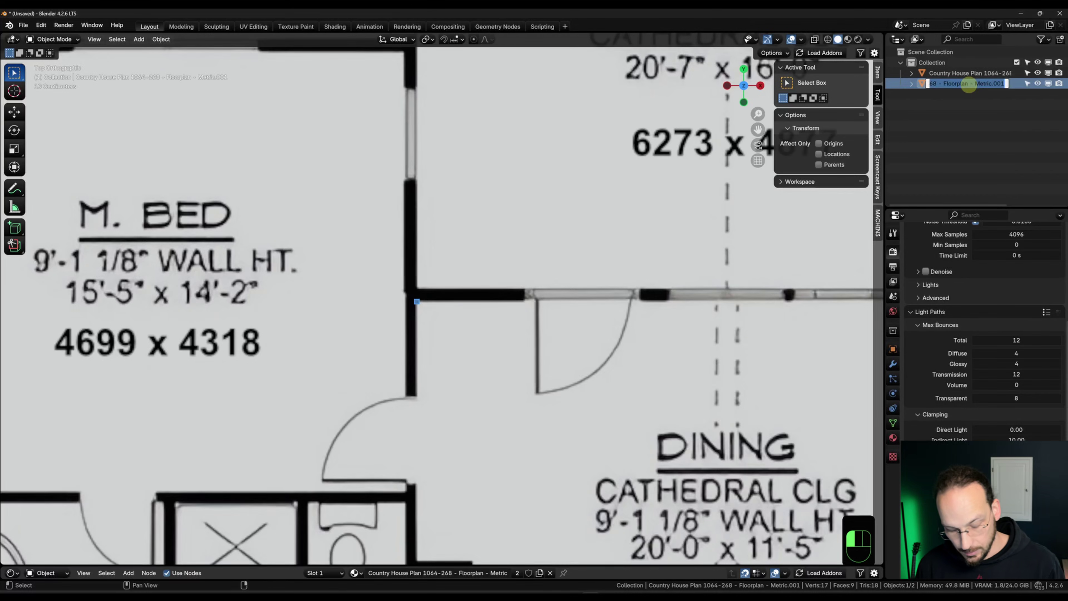
type("Walls")
key("Return")
Edit Walls in vertex mode and extrude its single vertex 140 mm along Y, across the covered porch wall's thickness.
scroll(475, 323, "down", 3)
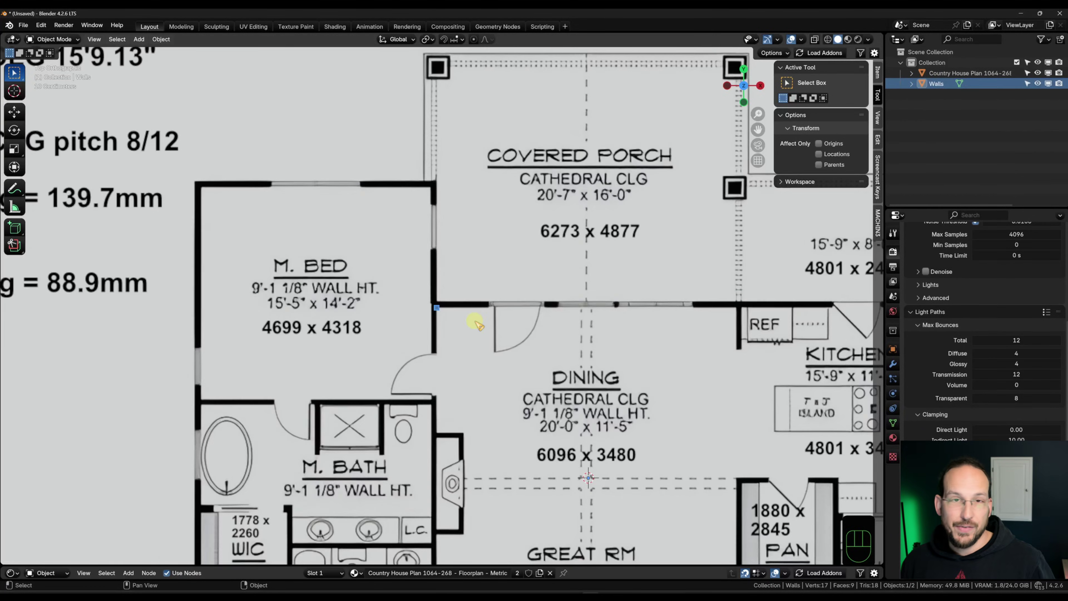
middle_click_drag(459, 333, 544, 334, "shift")
middle_click_drag(433, 357, 523, 370, "shift")
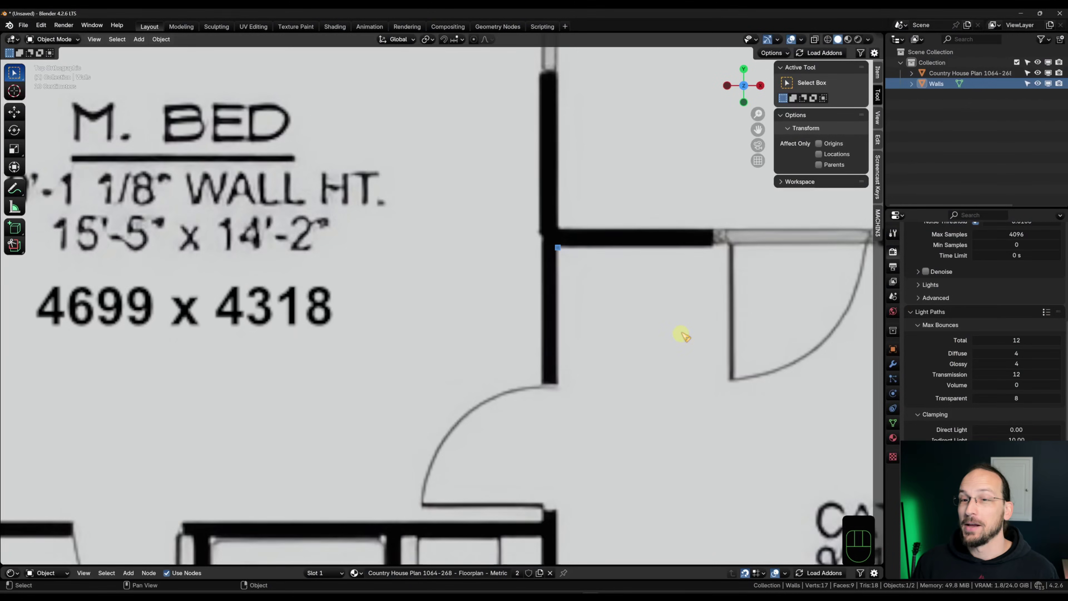
middle_click_drag(679, 334, 502, 420, "shift")
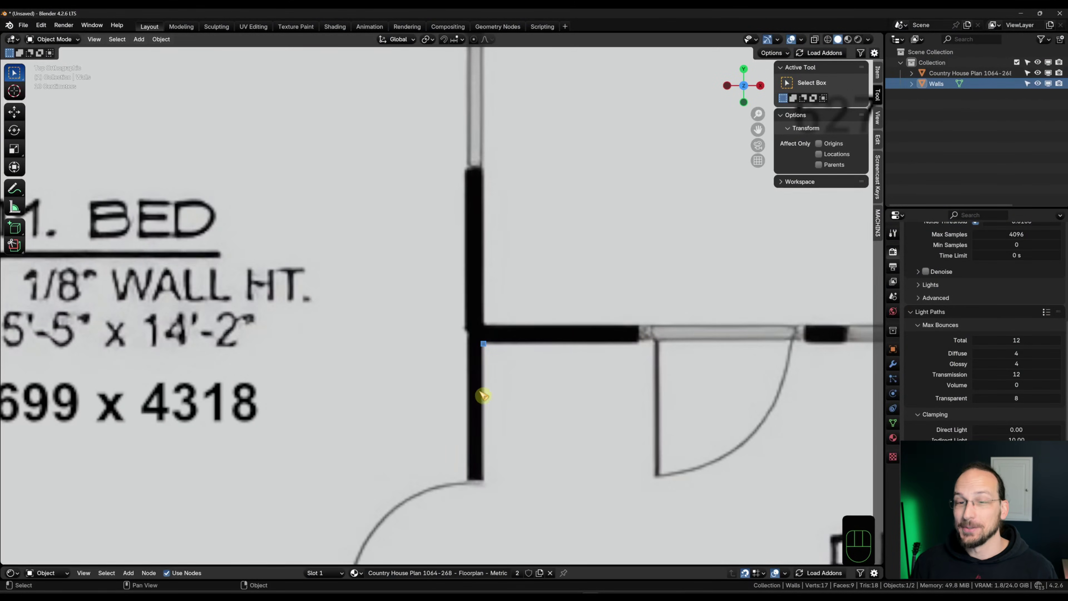
key("Tab")
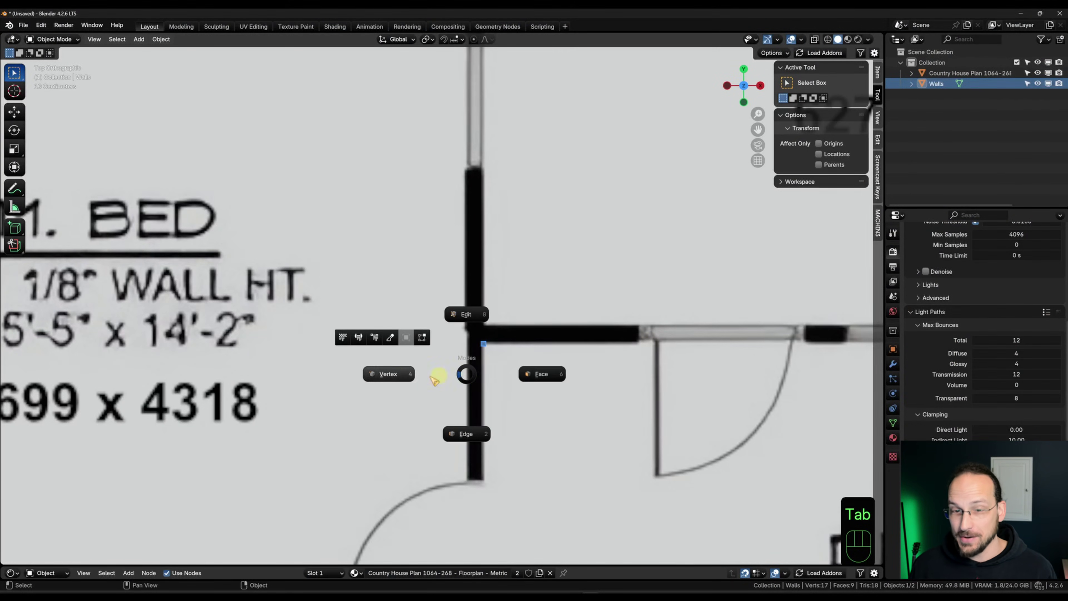
left_click(391, 373)
middle_click_drag(517, 369, 456, 377, "shift")
left_click(422, 340)
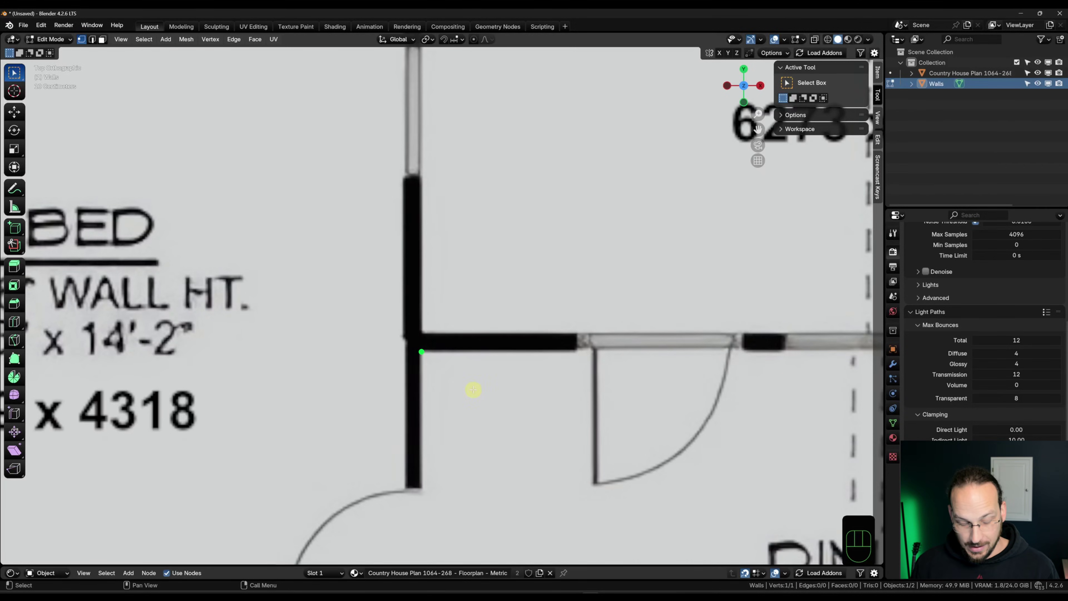
key("e")
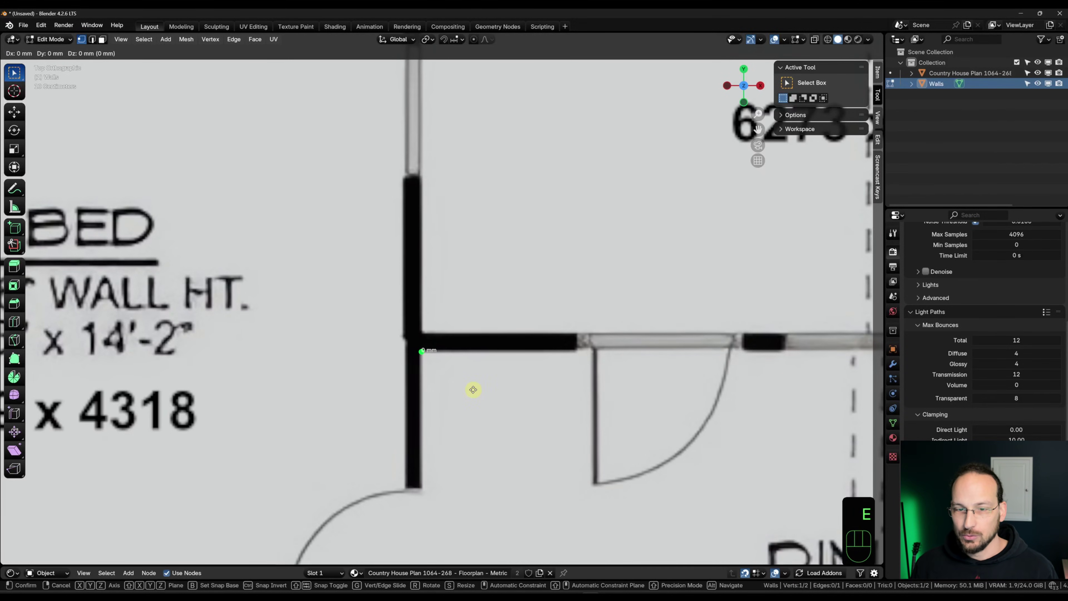
key("y")
key("KP_1")
key("KP_4")
key("KP_0")
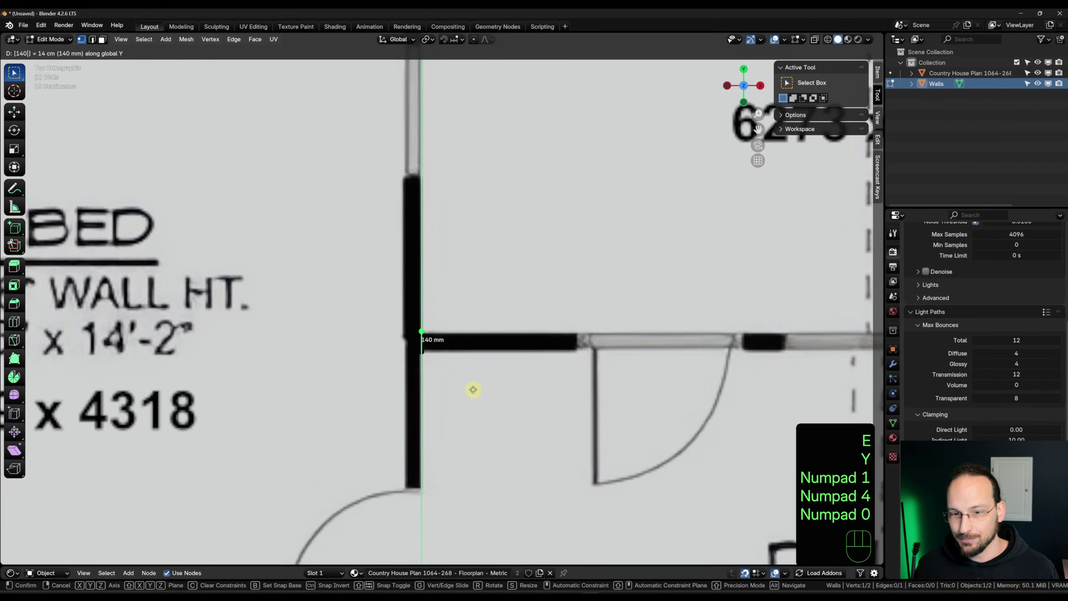
key("KP_Enter")
Set snapping to vertices and extrude the 140 mm wall edge 6096 mm along X to the dining room's kitchen-side corner.
scroll(488, 363, "down", 6)
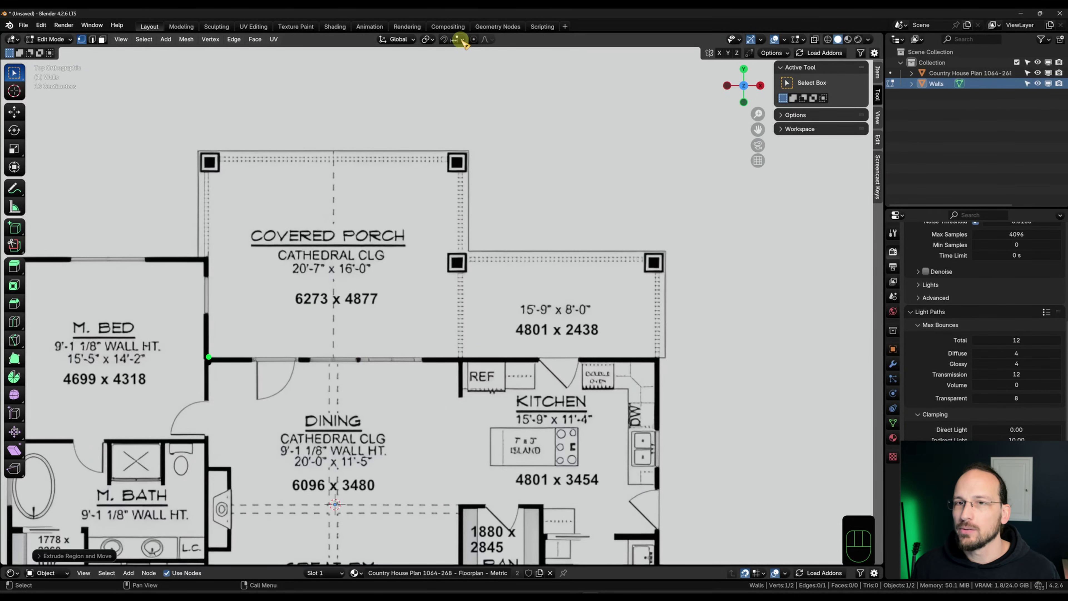
left_click(461, 40)
left_click(447, 116)
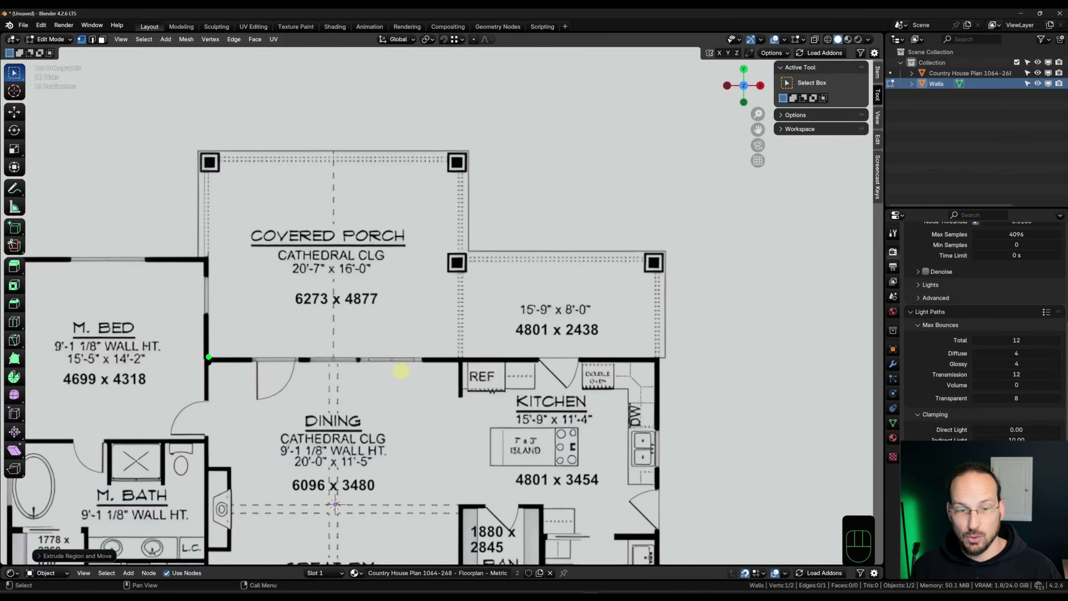
left_click_drag(197, 348, 242, 382)
scroll(254, 365, "up", 1)
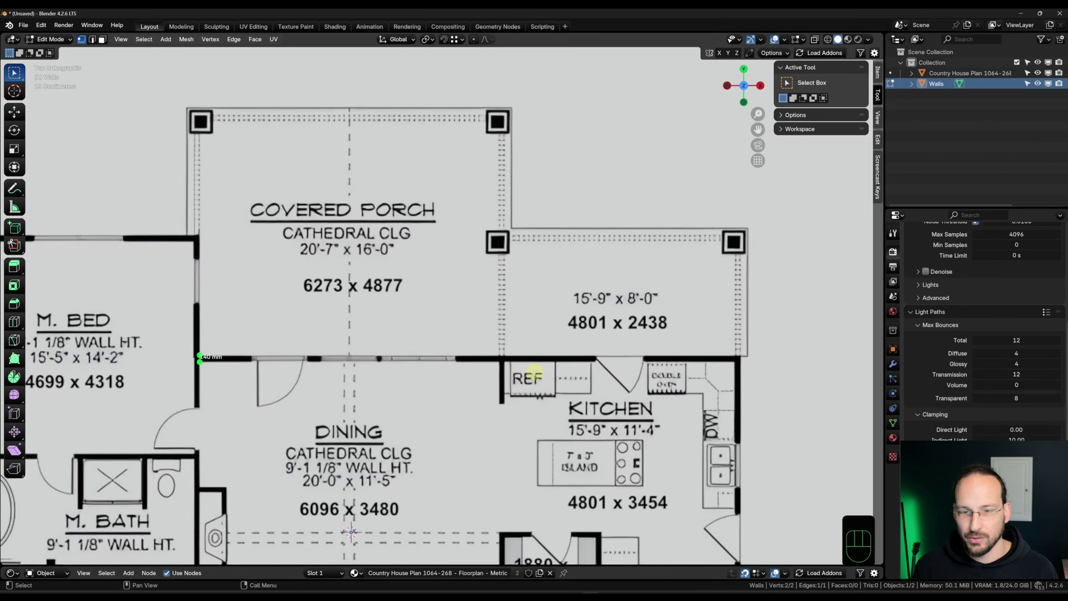
middle_click_drag(524, 374, 458, 372, "shift")
key("e")
key("x")
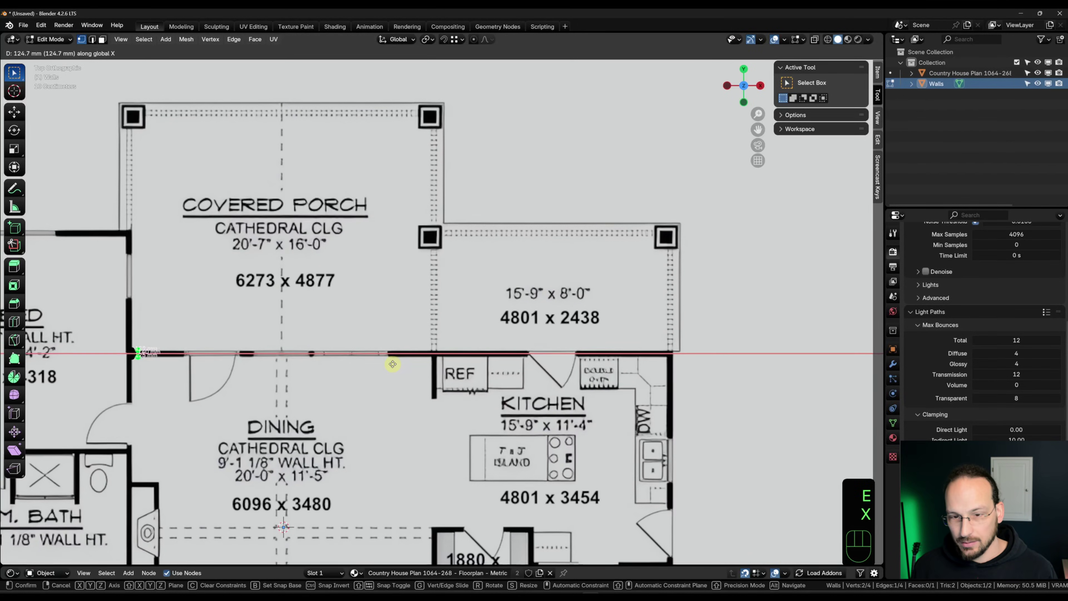
key("ctrl")
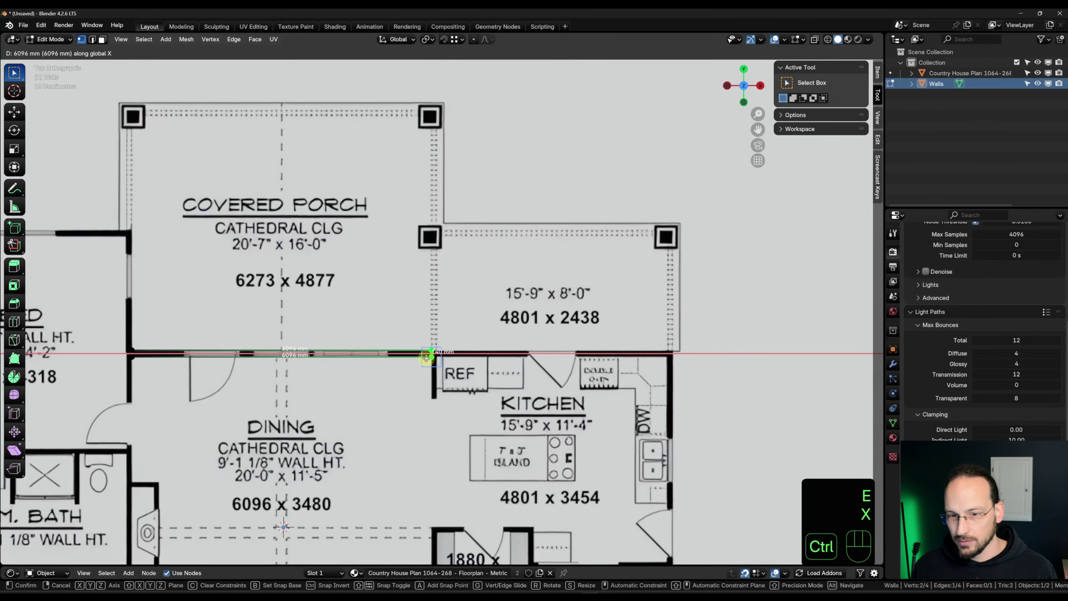
left_click(427, 357)
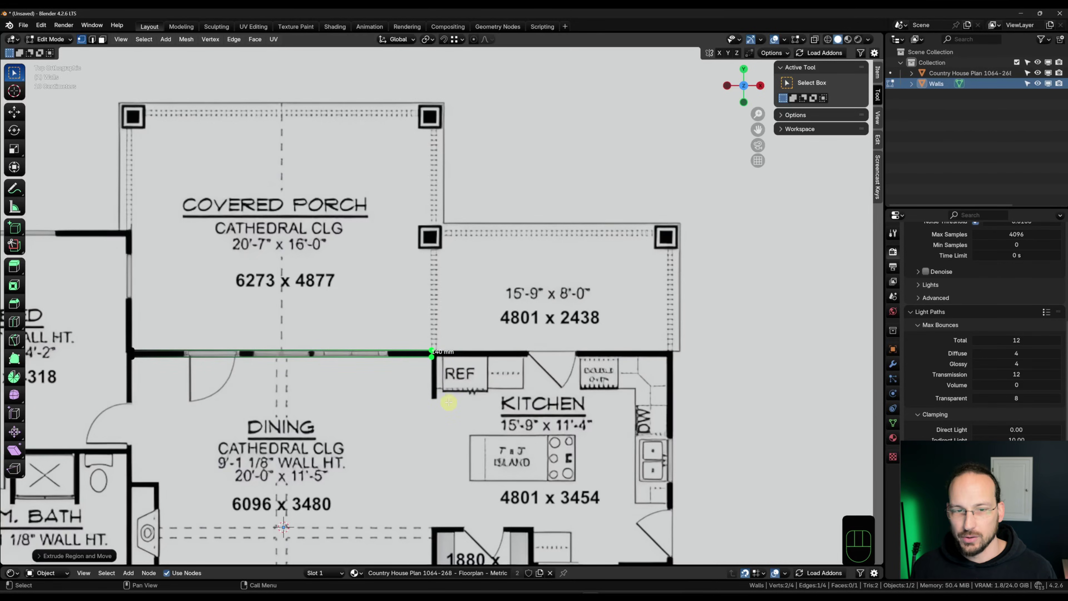
Extrude the wall's end edge another 140 mm along X, past the partition beside the refrigerator.
scroll(430, 421, "down", 2)
middle_click_drag(429, 421, 403, 194, "shift")
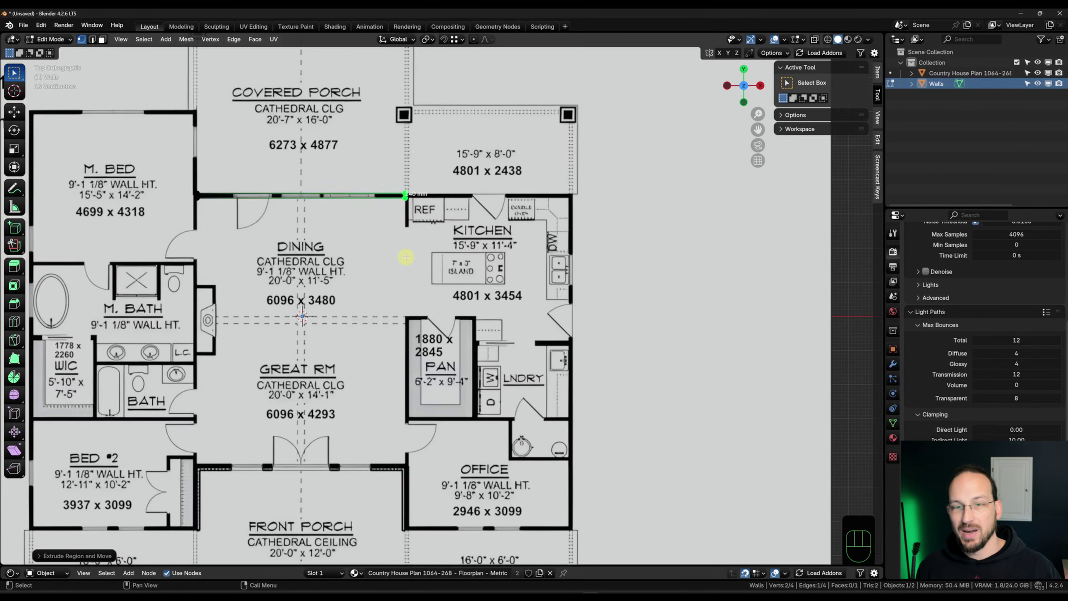
scroll(409, 247, "up", 10)
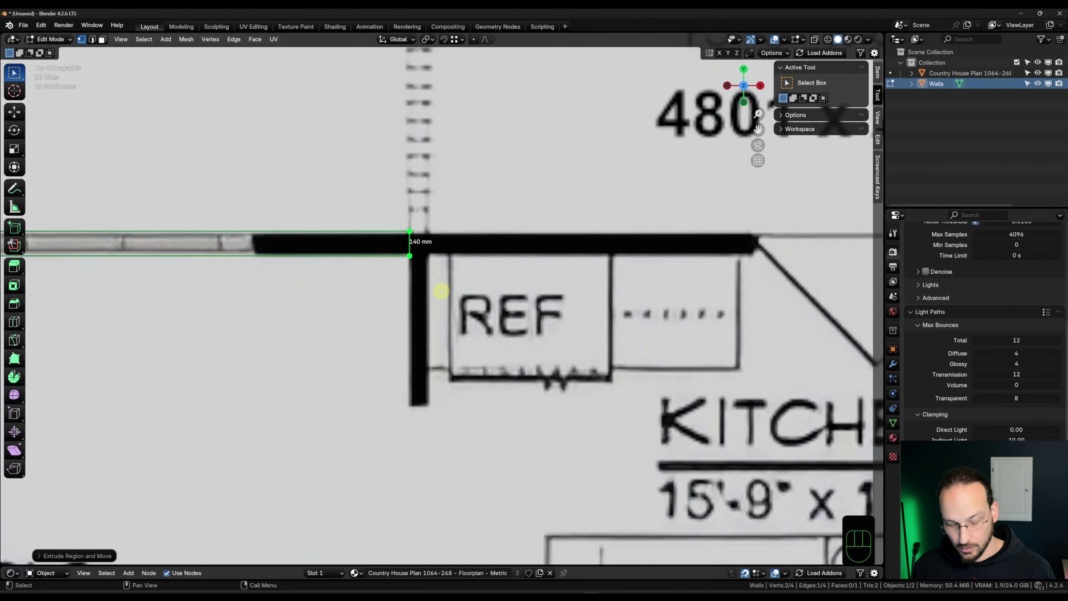
key("e")
key("x")
key("KP_1")
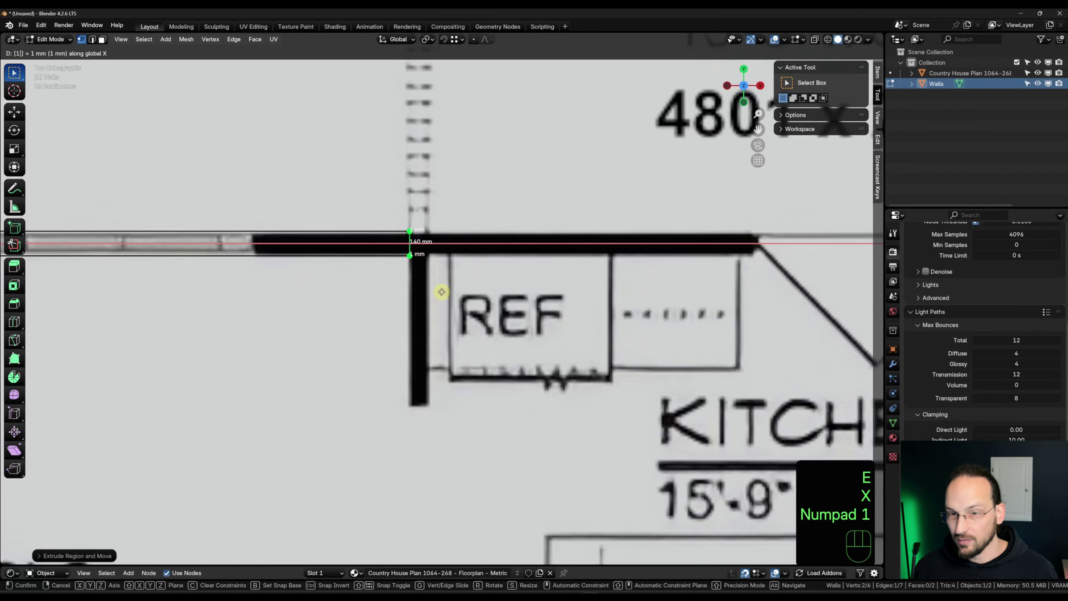
key("KP_4")
key("KP_0")
key("KP_Enter")
scroll(444, 264, "up", 5)
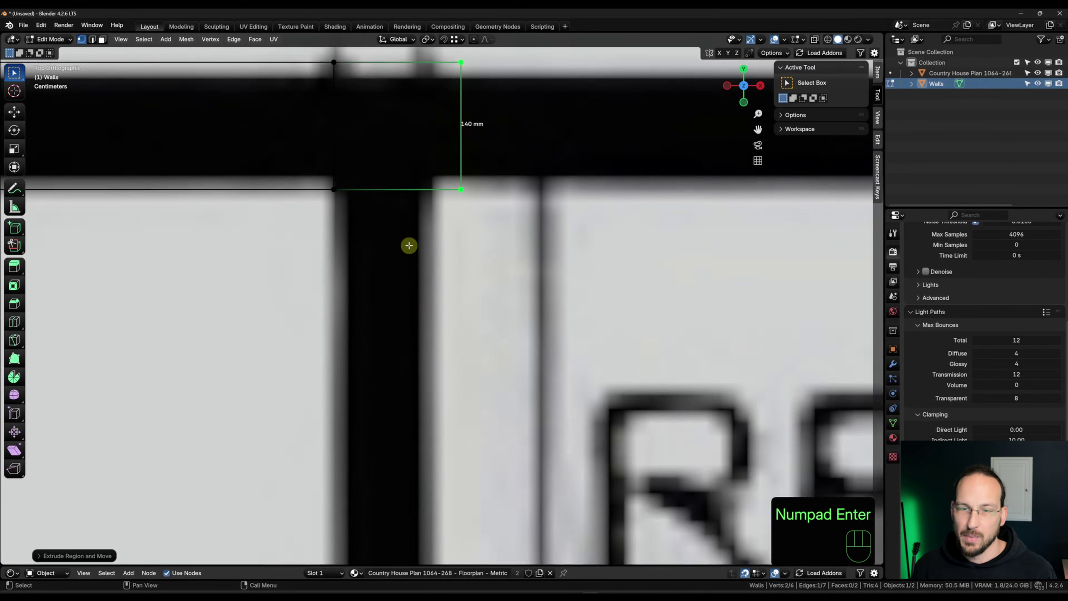
Edit the floor plan plane and add a vertical loop cut, slid to the kitchen-side face of the partition beside the refrigerator.
scroll(408, 246, "down", 6)
scroll(425, 239, "down", 1)
scroll(425, 238, "down", 2)
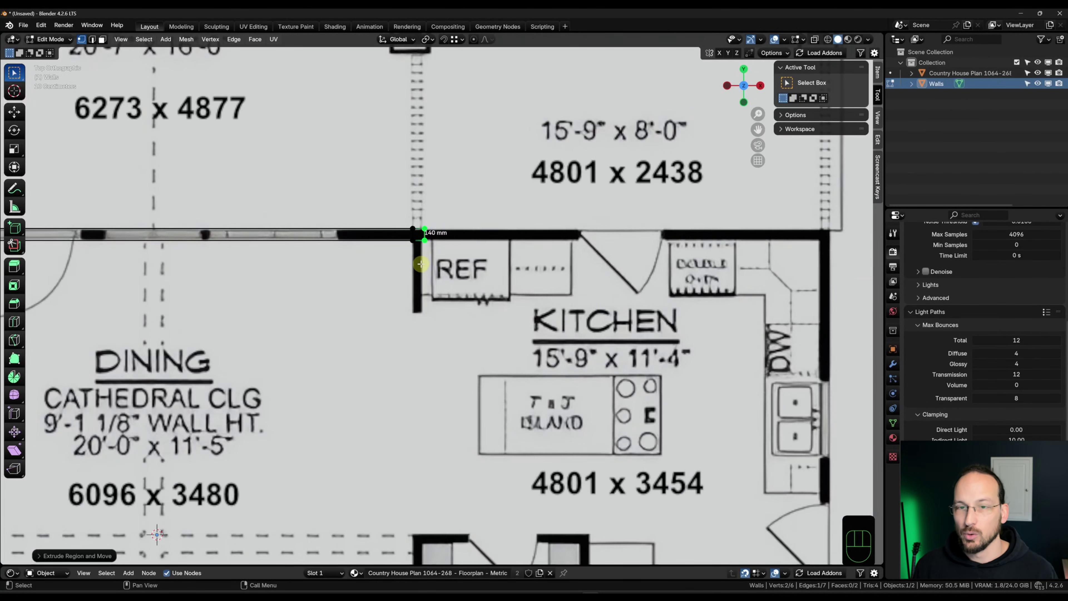
scroll(430, 264, "down", 2)
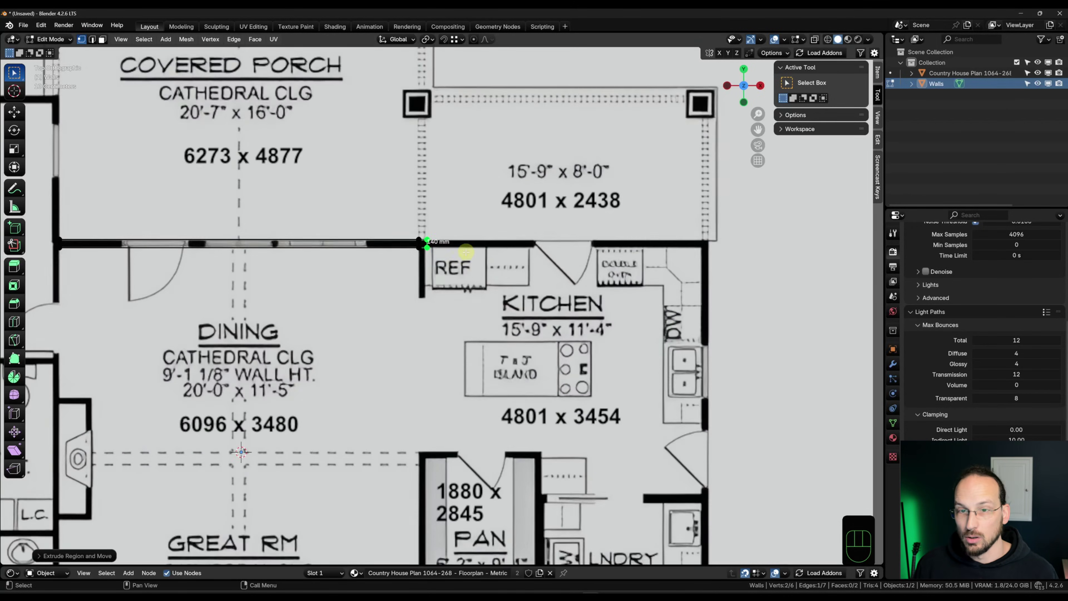
middle_click_drag(469, 258, 464, 296)
key("Tab")
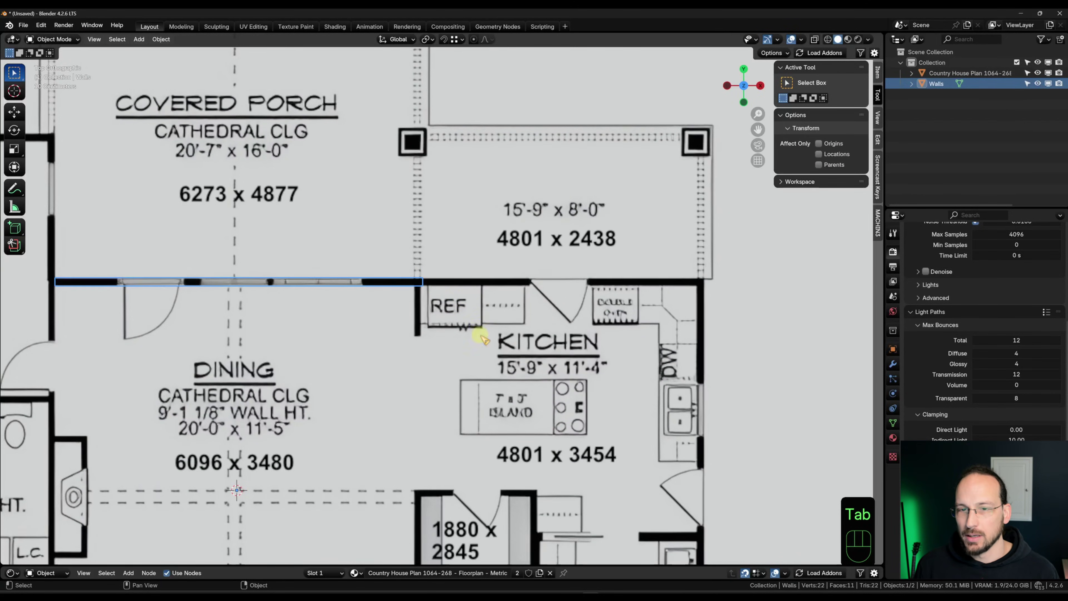
left_click(480, 302)
key("Tab")
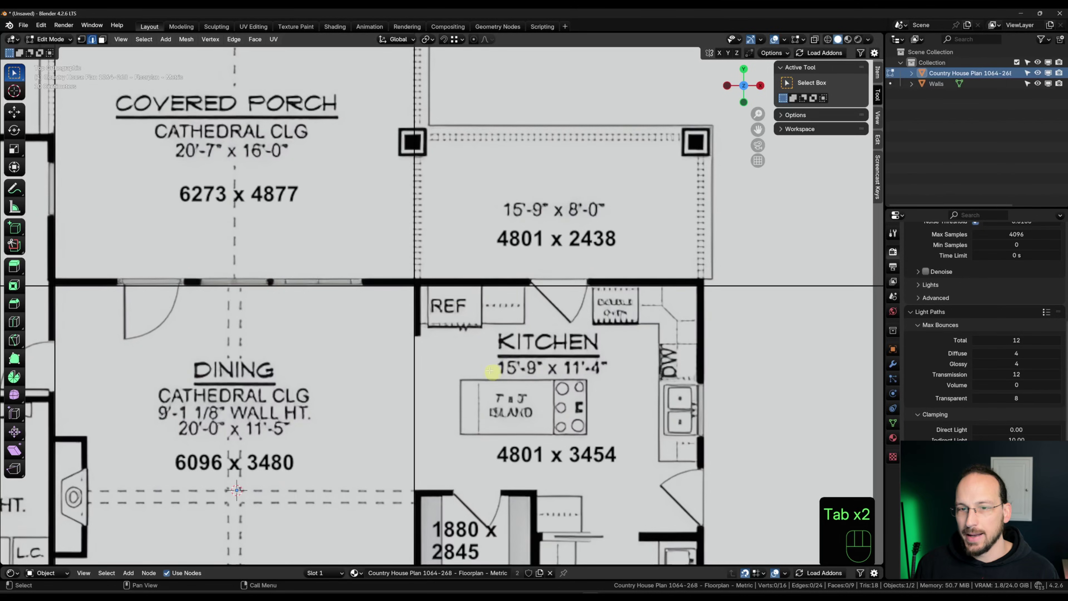
key("ctrl+r")
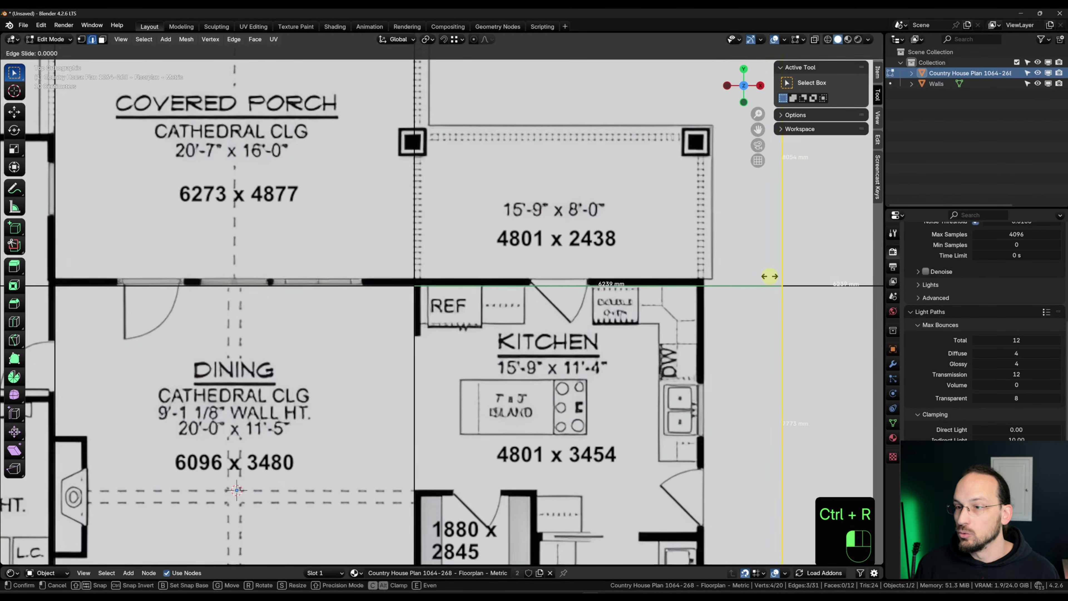
left_click(410, 276)
scroll(410, 276, "up", 10)
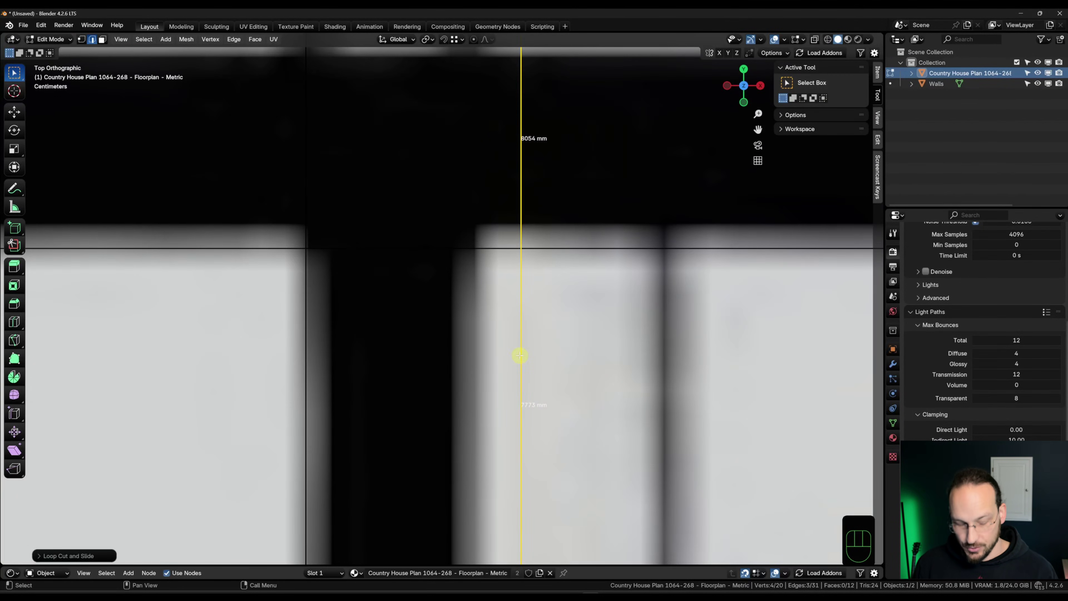
key("g")
key("g")
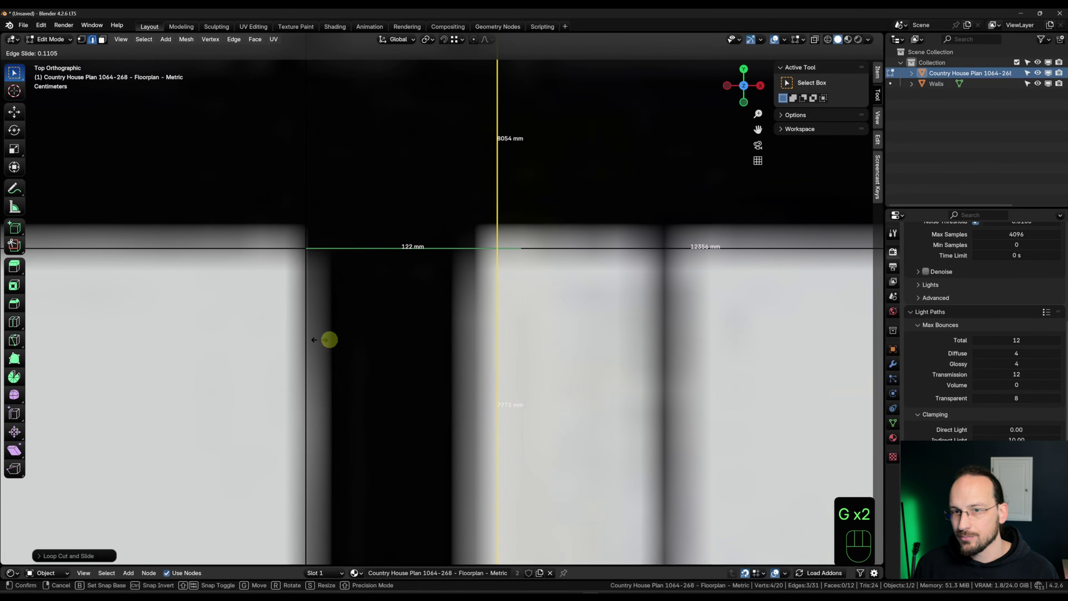
left_click(310, 372)
scroll(500, 362, "down", 8)
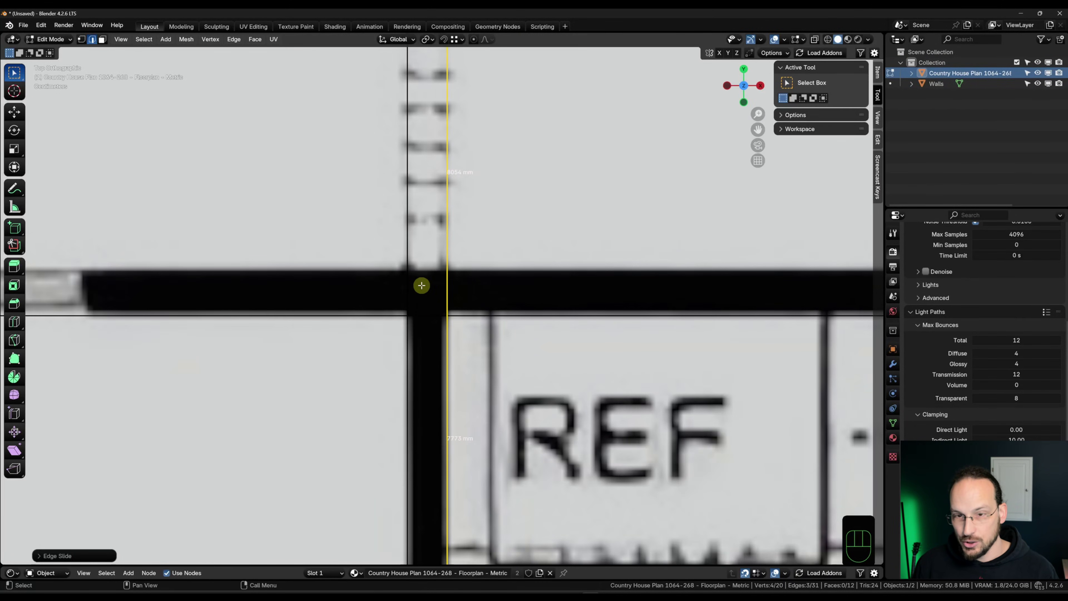
Move the partition's new edge loop along X, snapping it to the end of the Walls mesh.
key("g")
key("x")
key("ctrl")
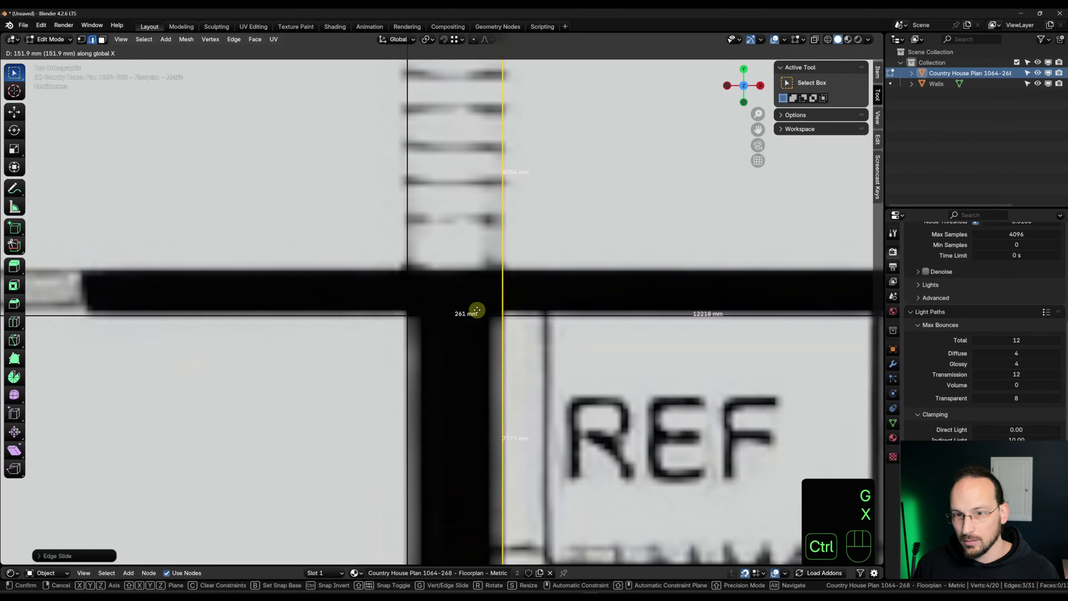
left_click(452, 310)
scroll(517, 376, "down", 8)
scroll(517, 376, "down", 4)
Edit Walls in vertex mode with X-ray on and extrude its end edge 4801 mm along X across the kitchen.
key("Tab")
left_click(426, 295)
key("Tab")
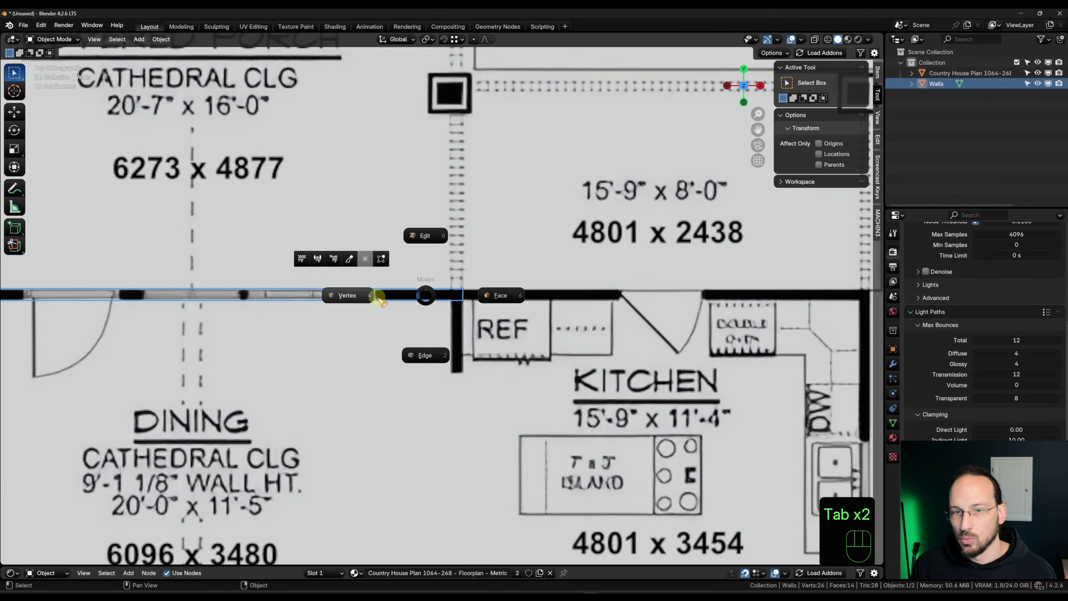
left_click(377, 297)
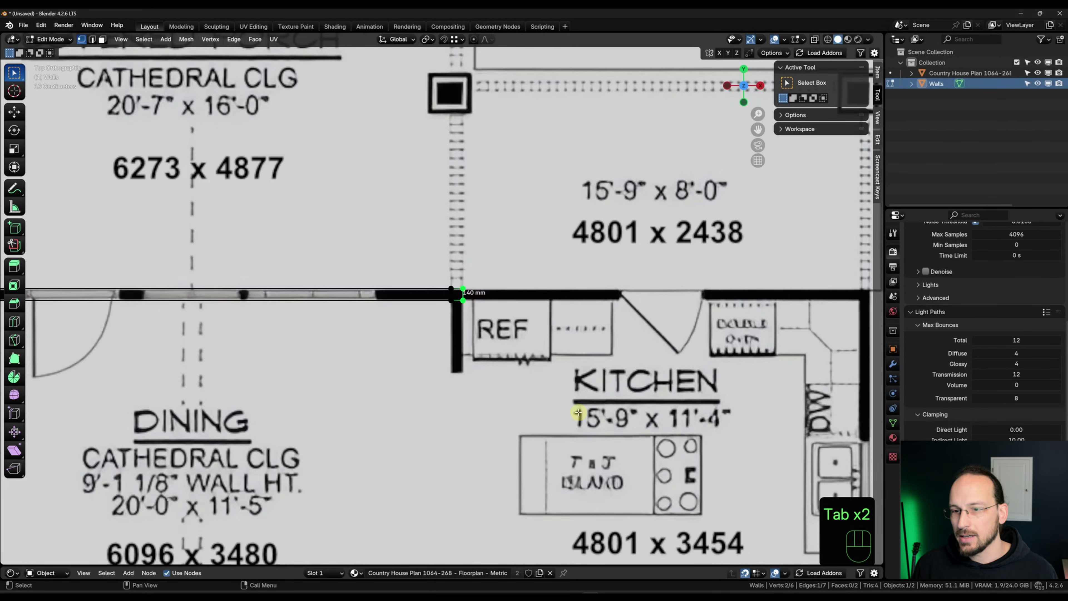
key("alt+z")
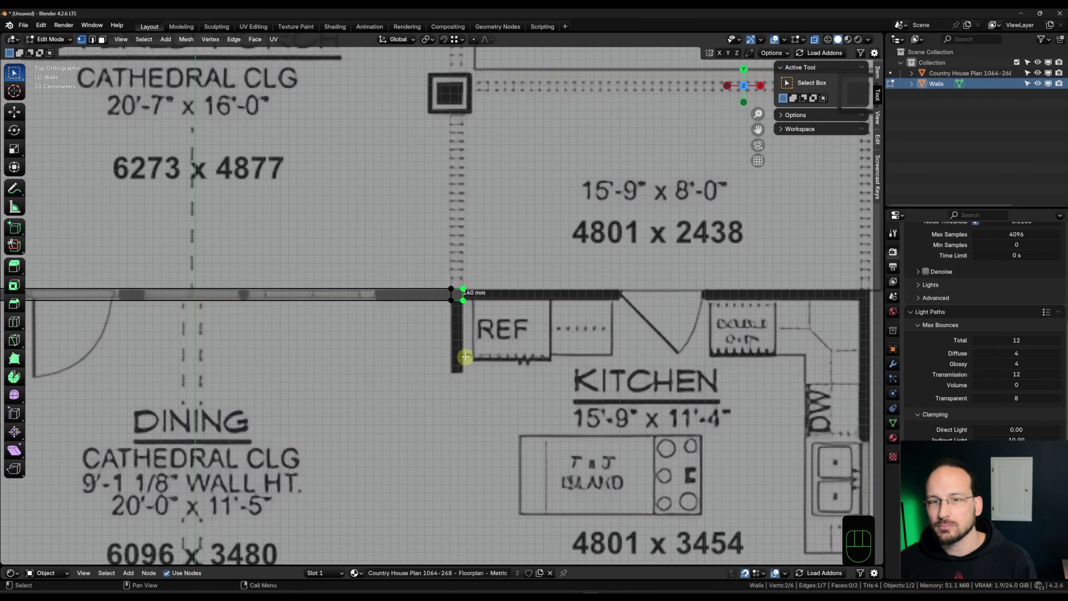
middle_click_drag(514, 374, 421, 344)
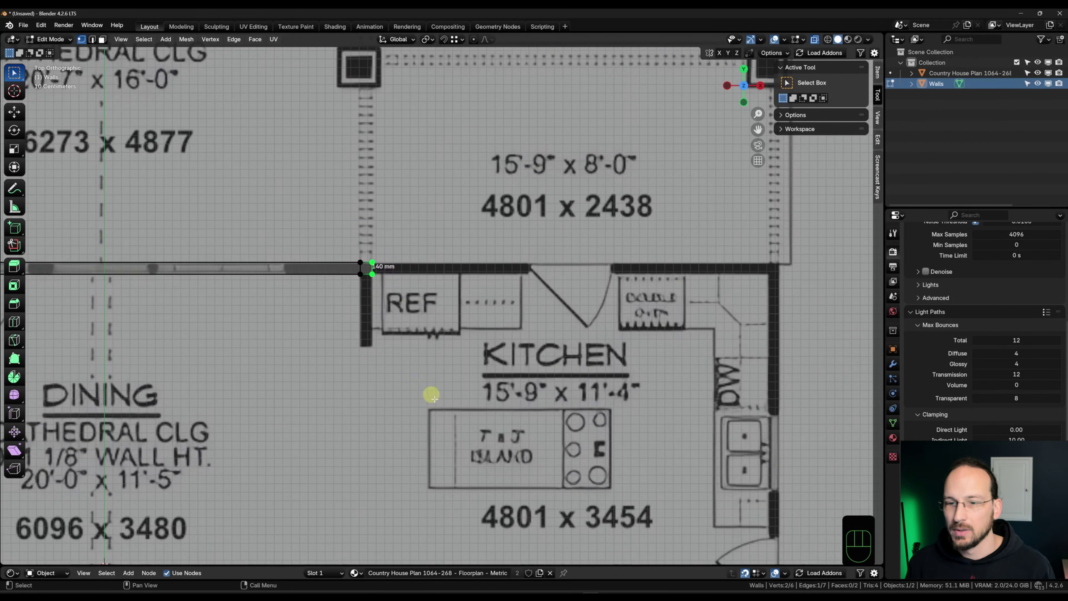
middle_click_drag(493, 496, 467, 447)
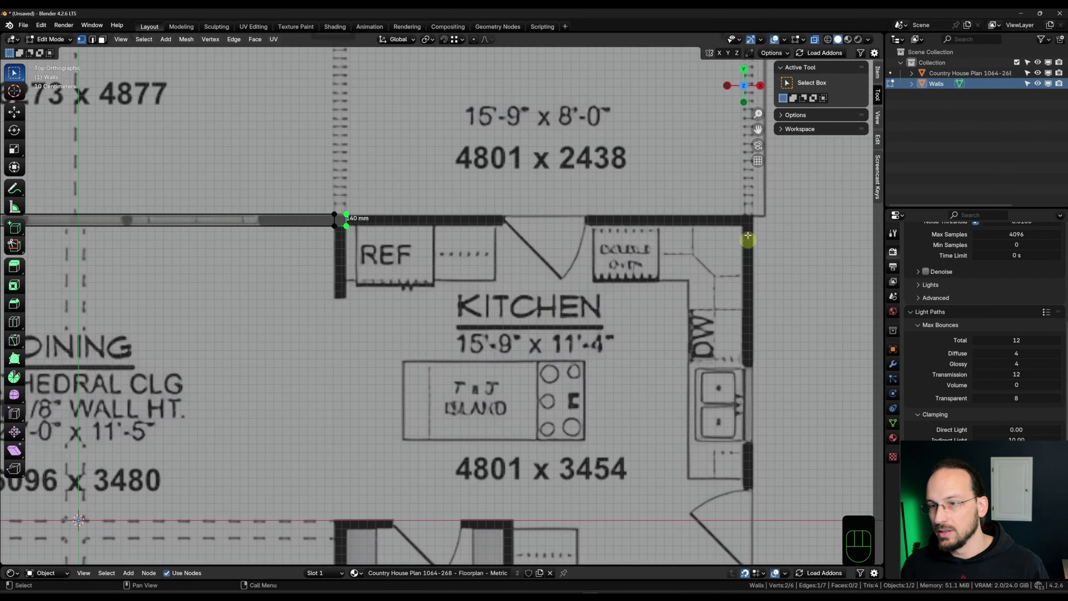
middle_click_drag(389, 298, 381, 339, "shift")
type("ex4801")
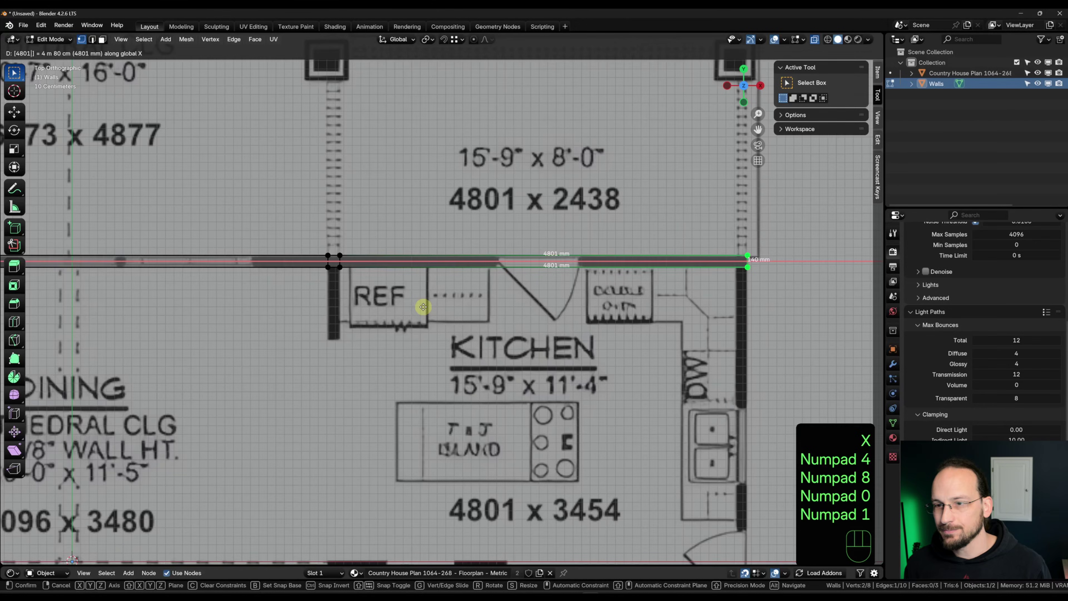
key("KP_Enter")
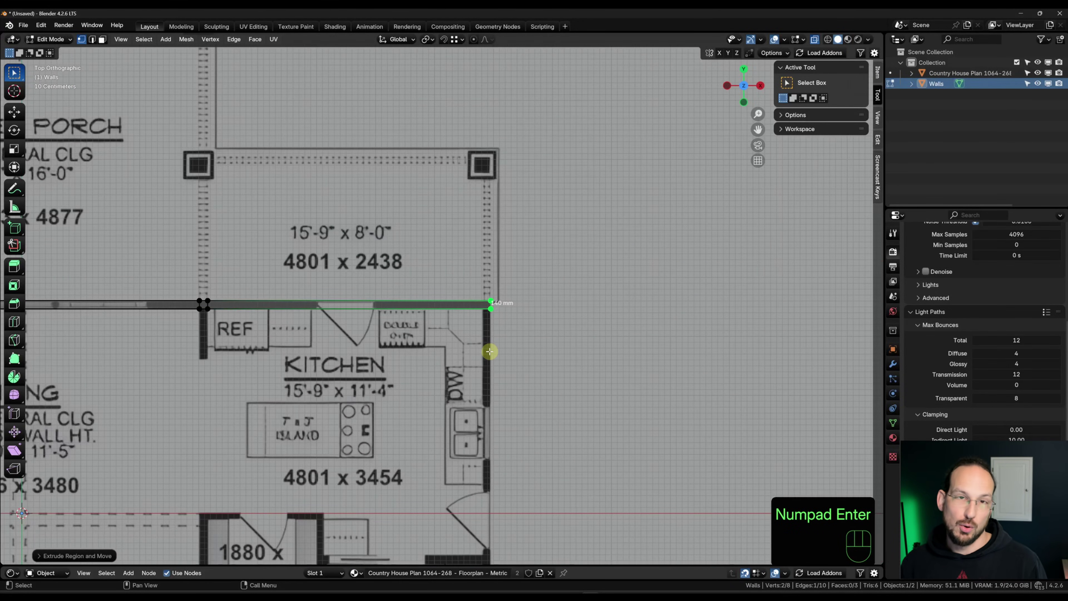
Extrude the Walls end edge another 140 mm along X to form the kitchen's outer corner.
scroll(492, 356, "up", 1)
middle_click_drag(504, 388, 549, 332)
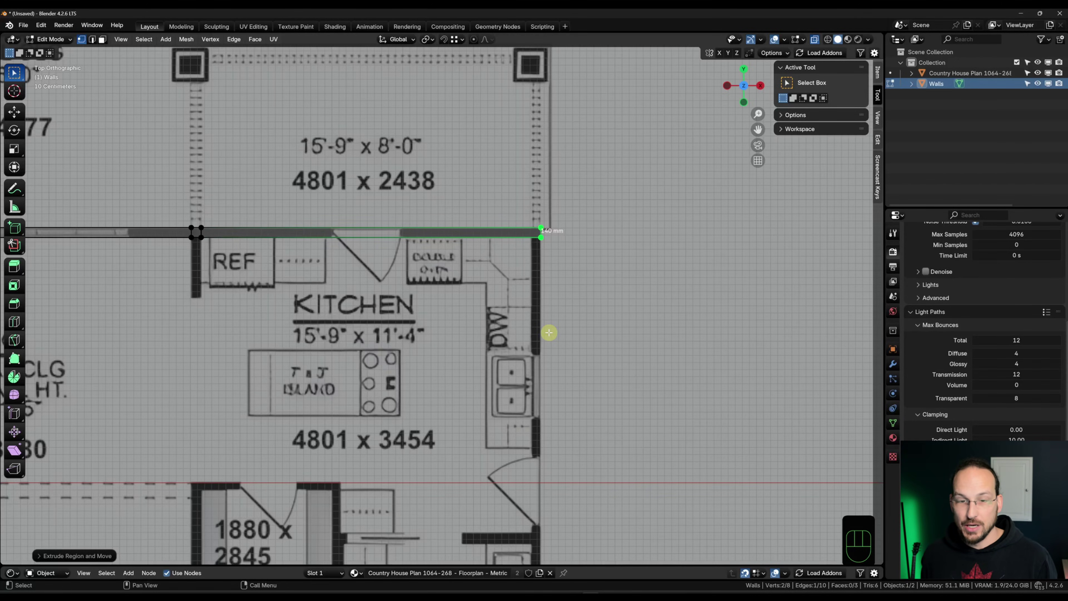
middle_click_drag(530, 276, 450, 295, "shift")
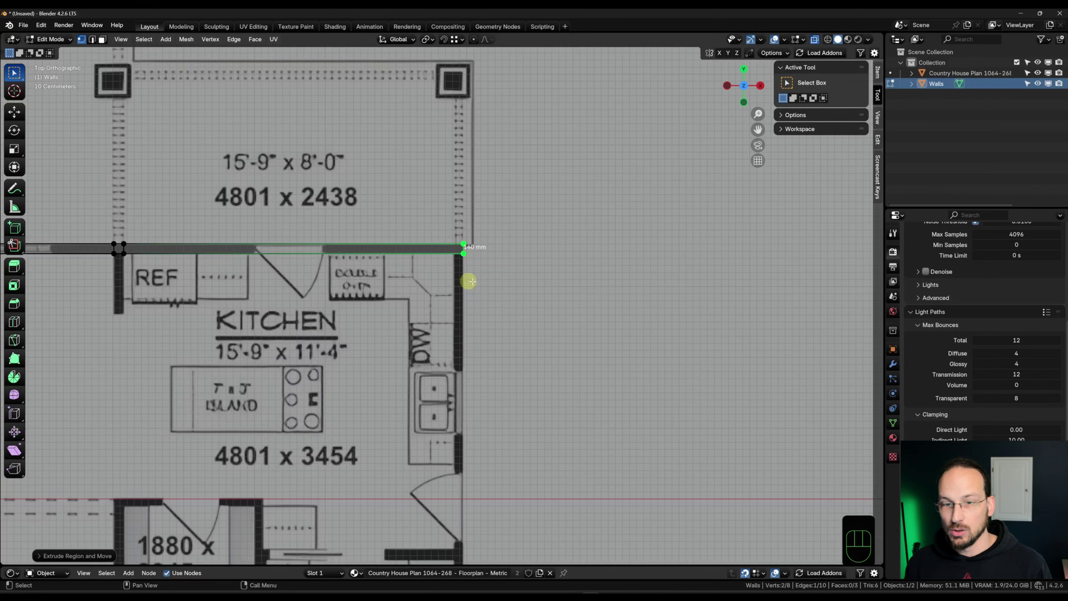
scroll(457, 252, "up", 3)
middle_click_drag(486, 262, 609, 435, "shift")
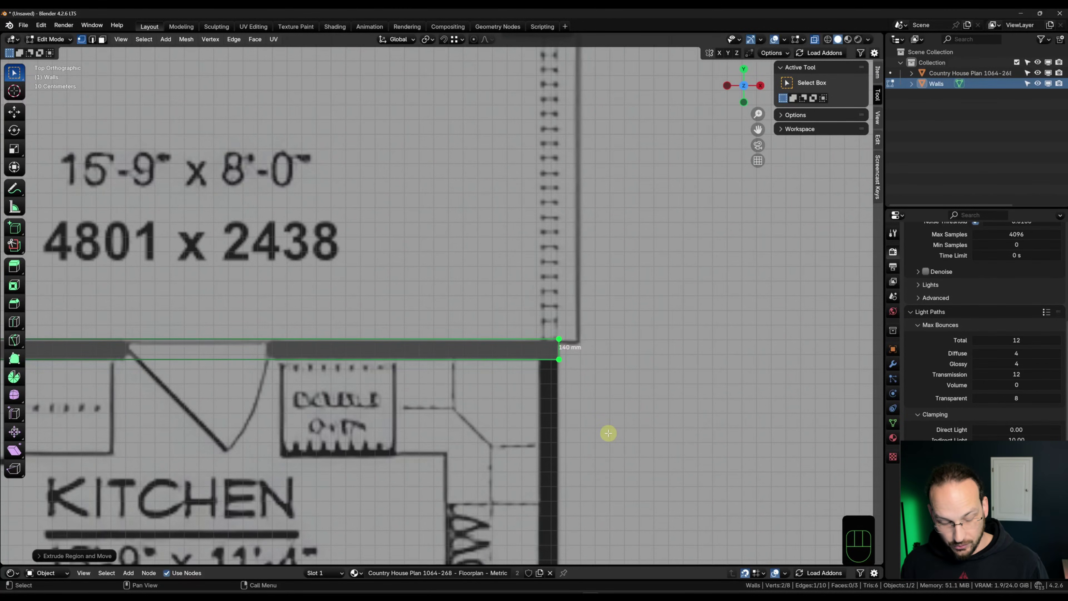
type("ex140")
key("KP_Enter")
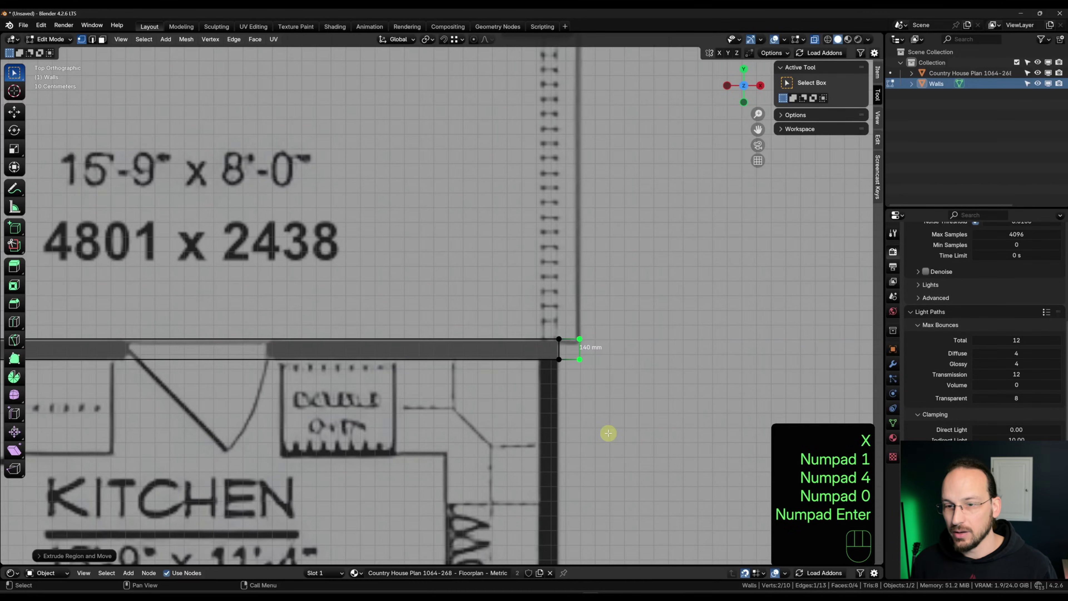
scroll(599, 423, "down", 3)
Edit the floor plan plane and add a vertical loop cut, slid to the inner face of the kitchen's outer wall.
key("Tab")
left_click(623, 323)
key("Tab")
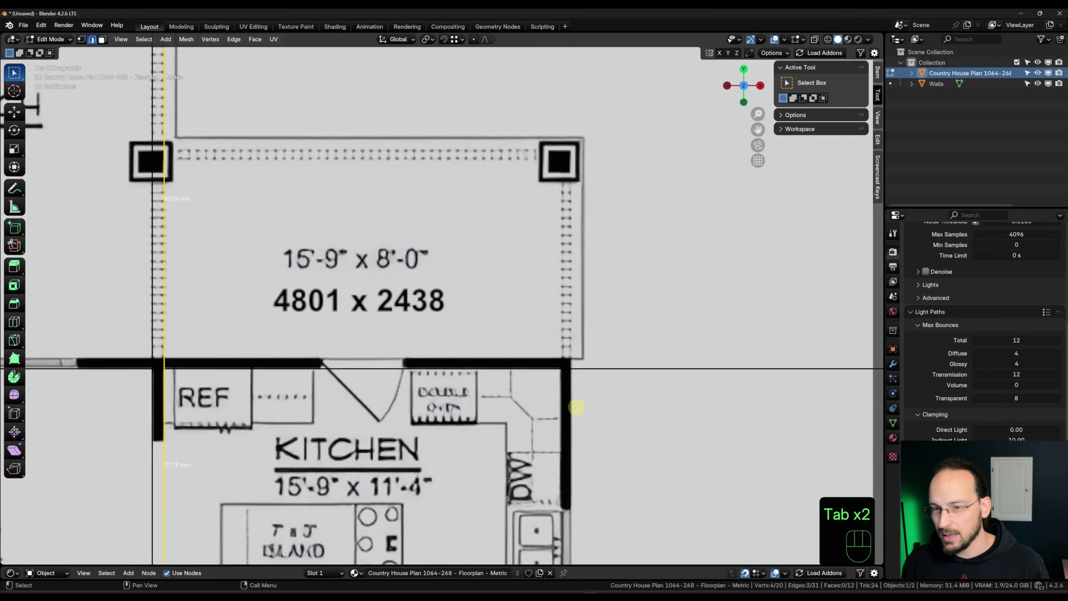
key("ctrl+r")
left_click(698, 380)
left_click(576, 397)
scroll(559, 387, "up", 13)
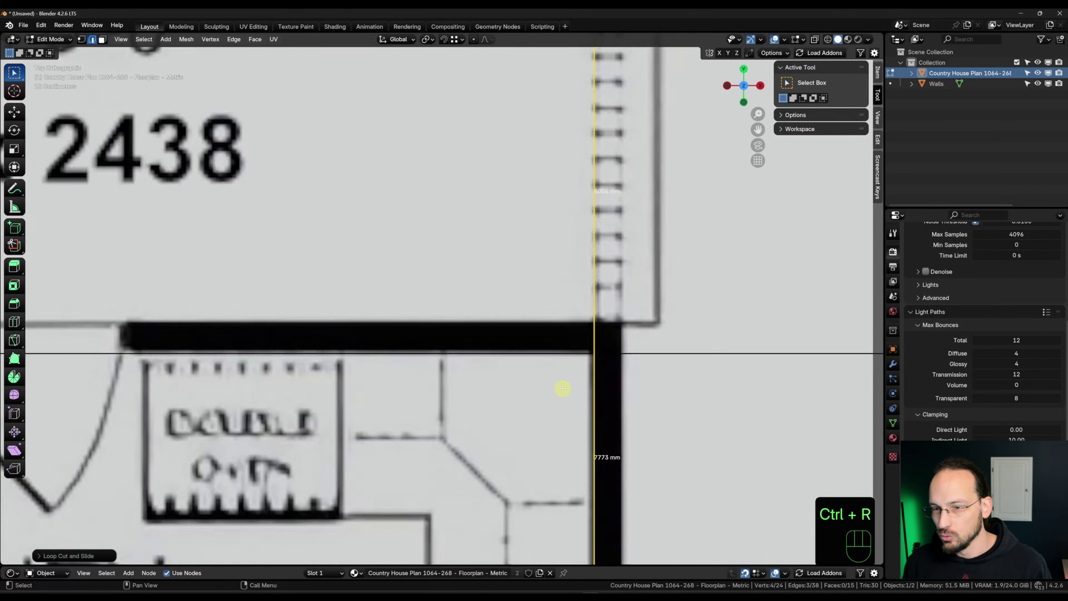
key("g")
key("g")
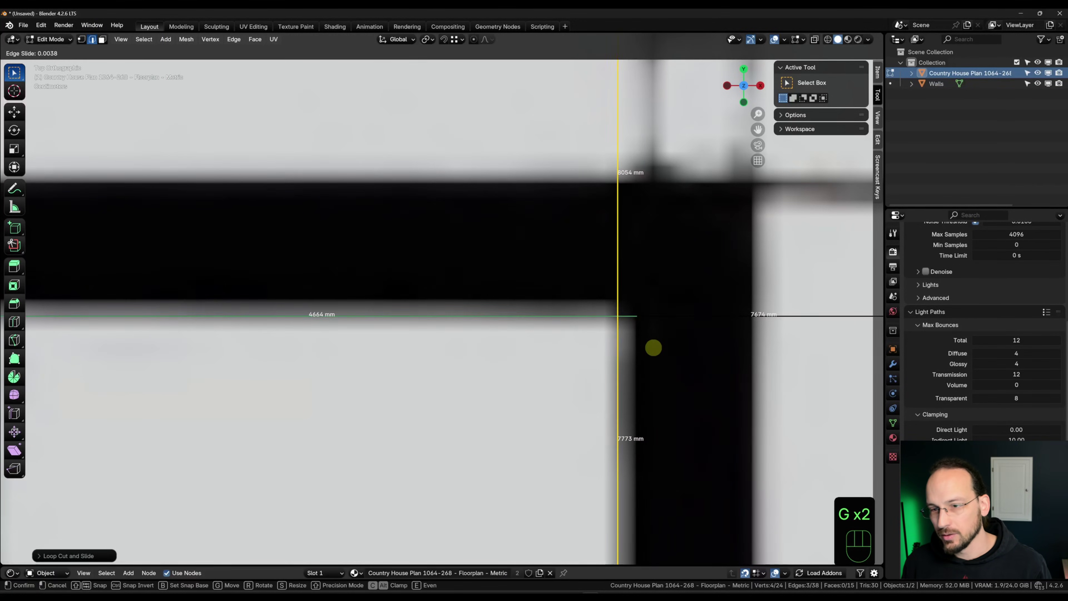
left_click(653, 348)
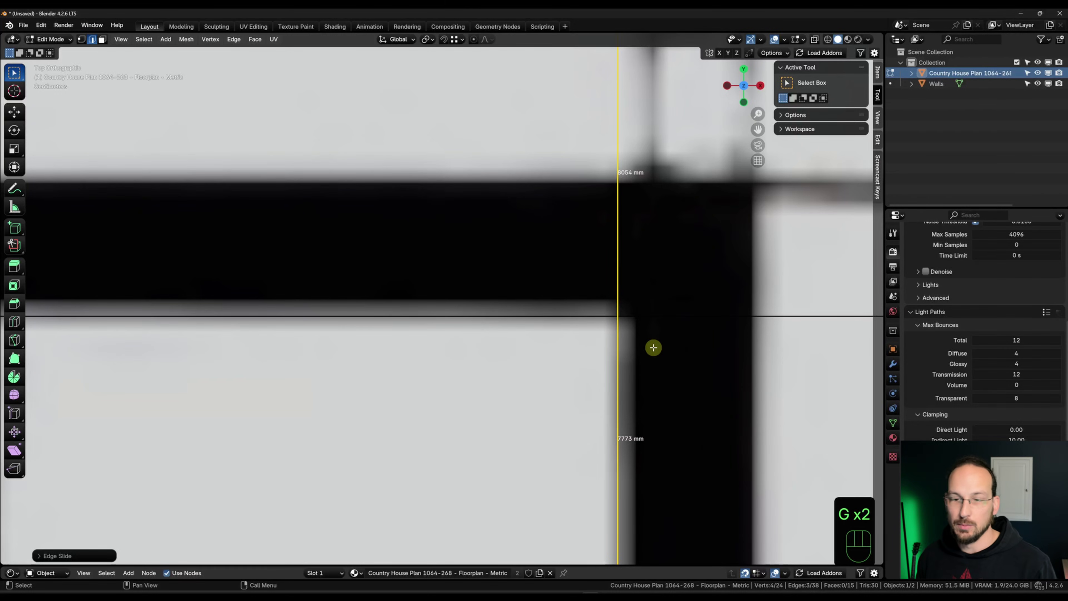
scroll(653, 347, "down", 4)
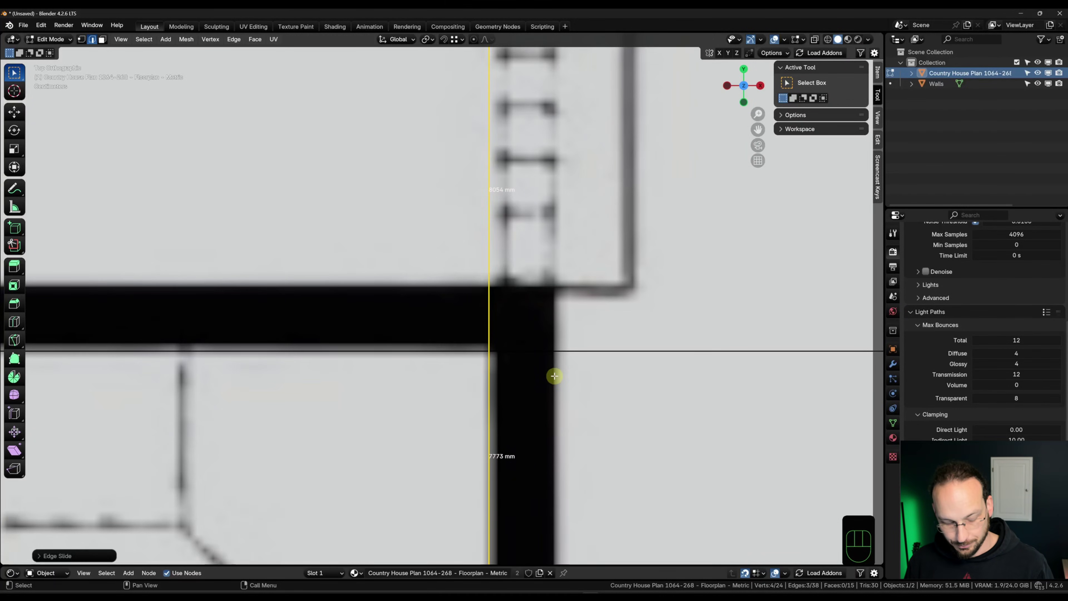
Move the outer wall's edge loop along X to snap to the inner Walls corner, and check the alignment in wireframe.
key("g")
key("x")
key("ctrl")
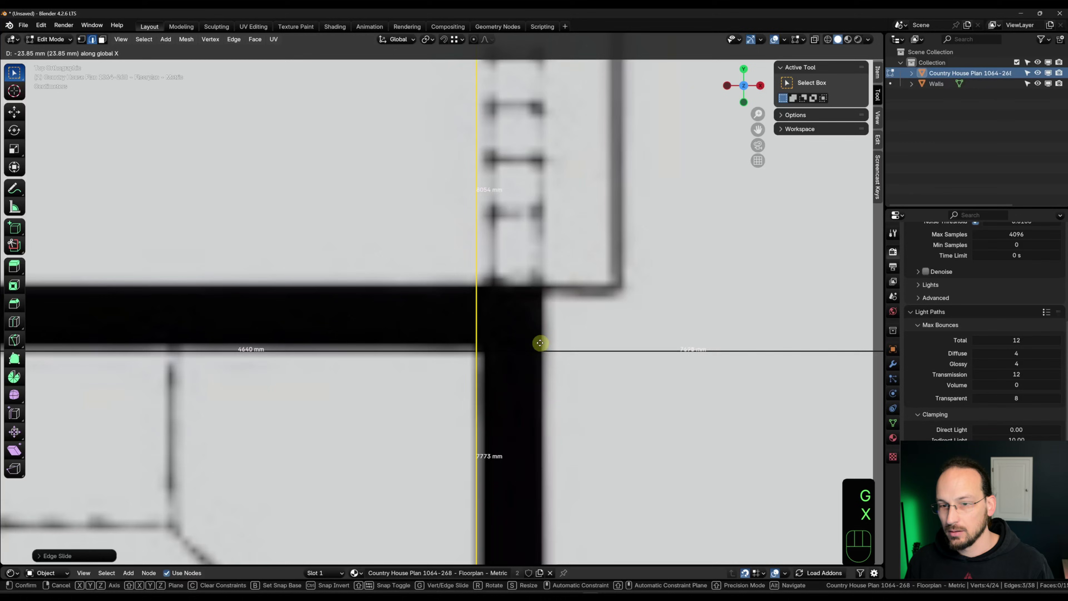
left_click(567, 350)
key("shift+z")
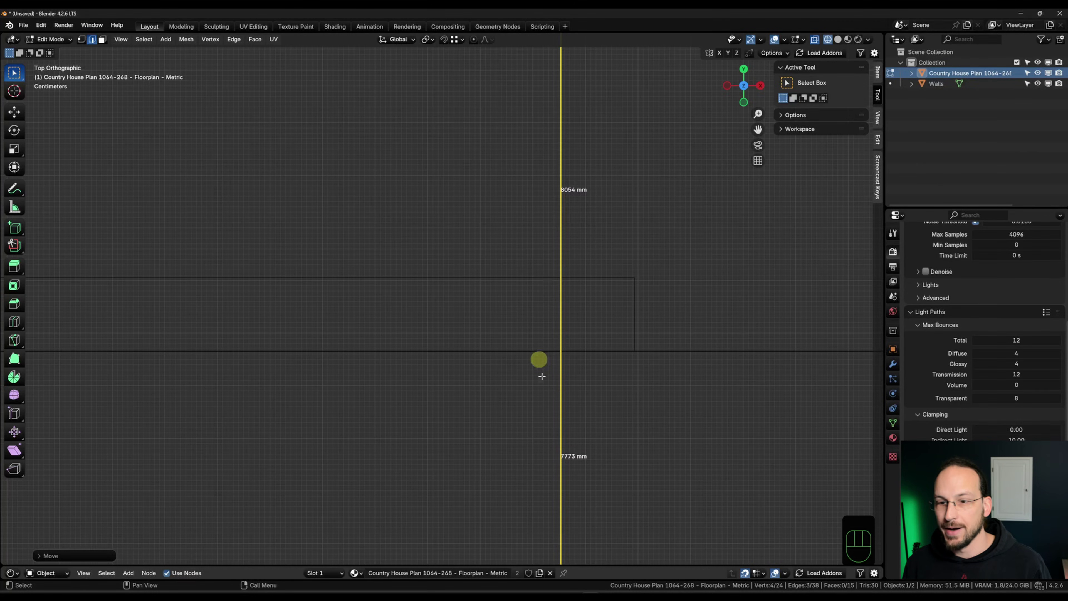
key("shift+z")
scroll(589, 364, "down", 4)
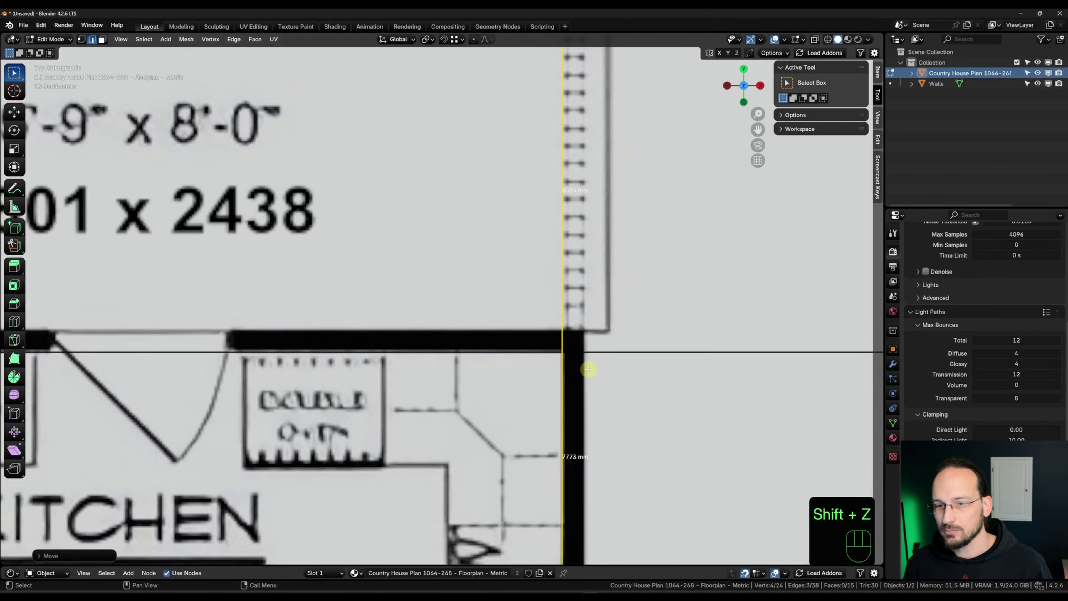
In Object Mode with X-ray on, examine the outer corner of Walls and the remaining rooms' walls and dimensions on the floor plan.
key("Tab")
key("alt+z")
scroll(598, 364, "up", 10)
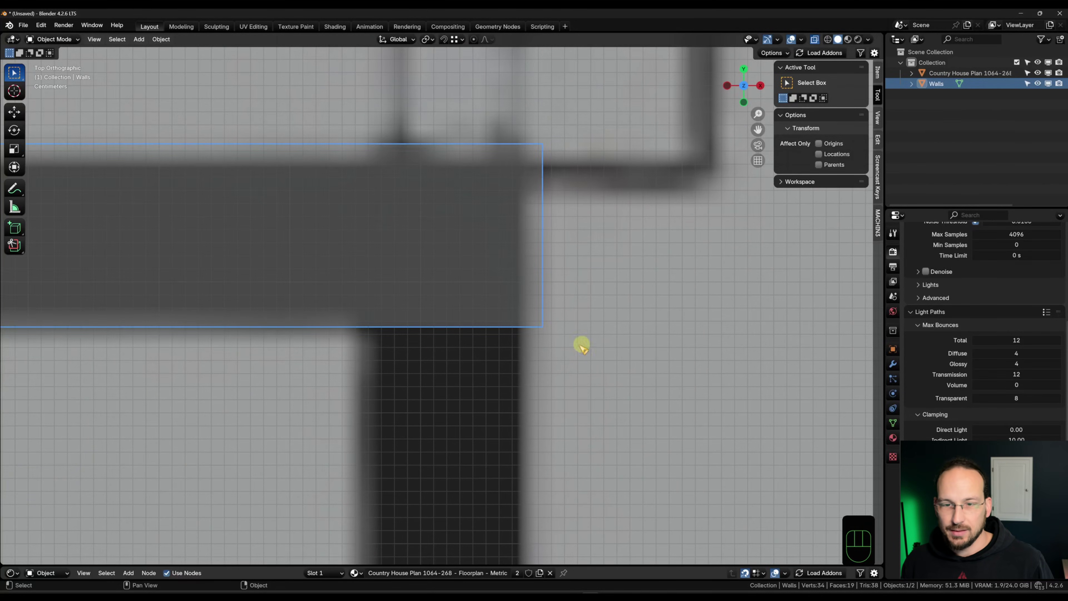
scroll(584, 361, "down", 8)
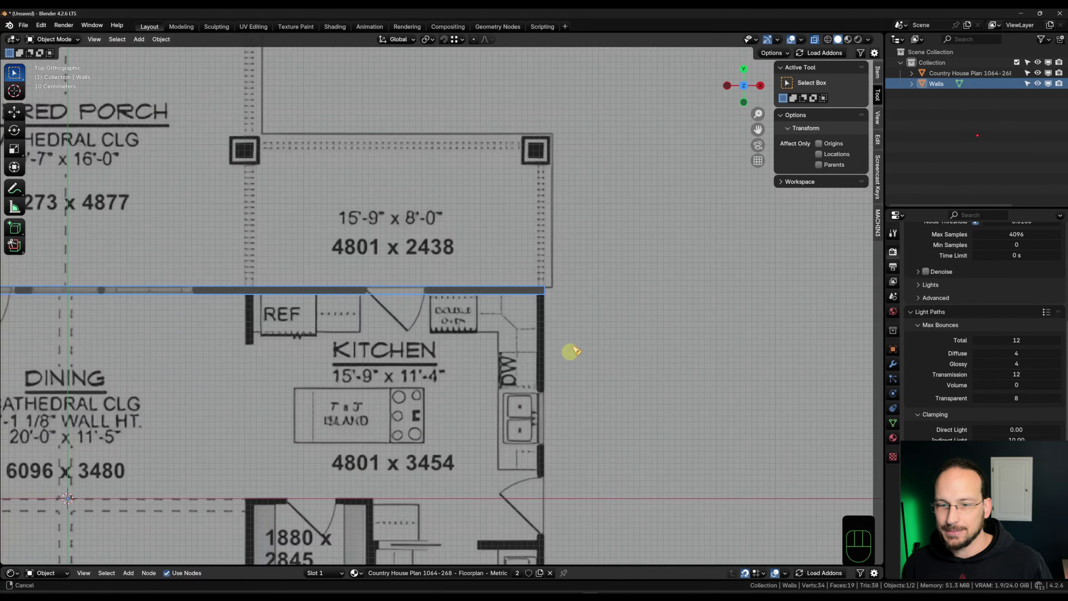
scroll(576, 330, "down", 3)
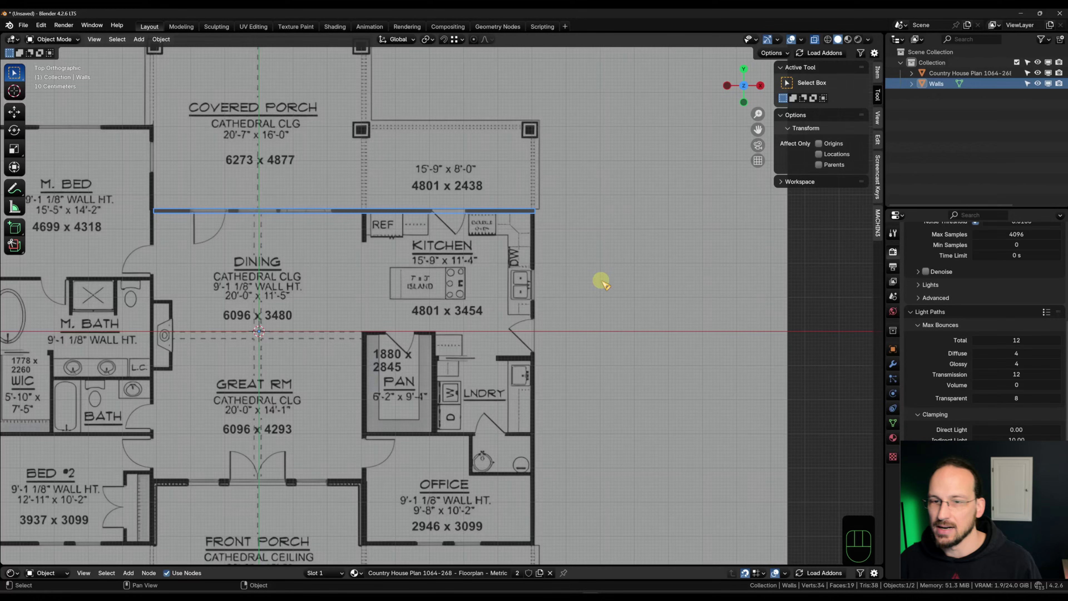
scroll(547, 257, "up", 3)
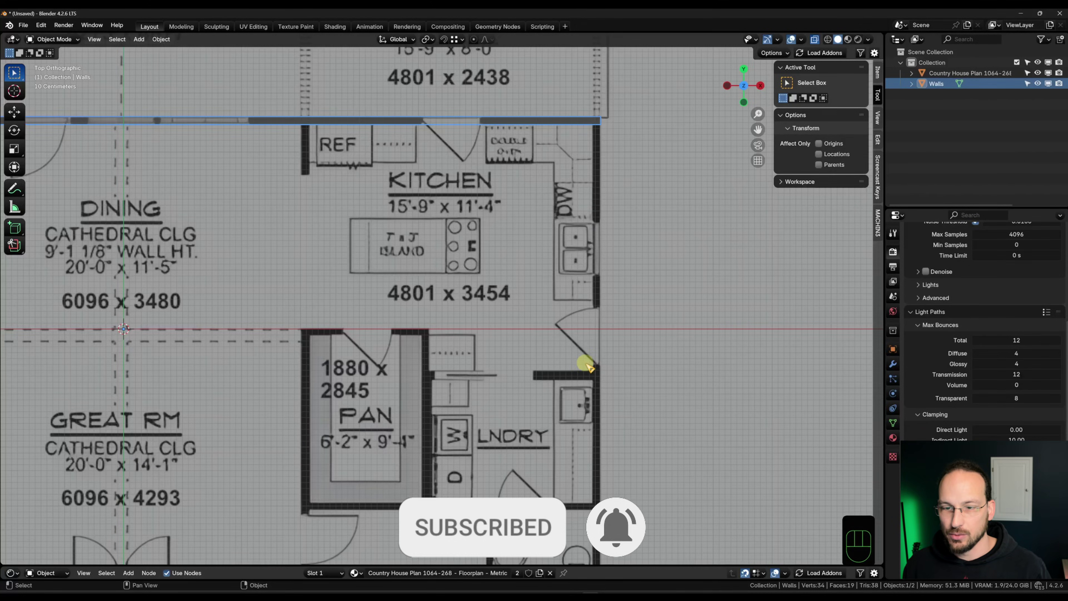
scroll(589, 375, "down", 2)
middle_click_drag(582, 388, 684, 370, "shift")
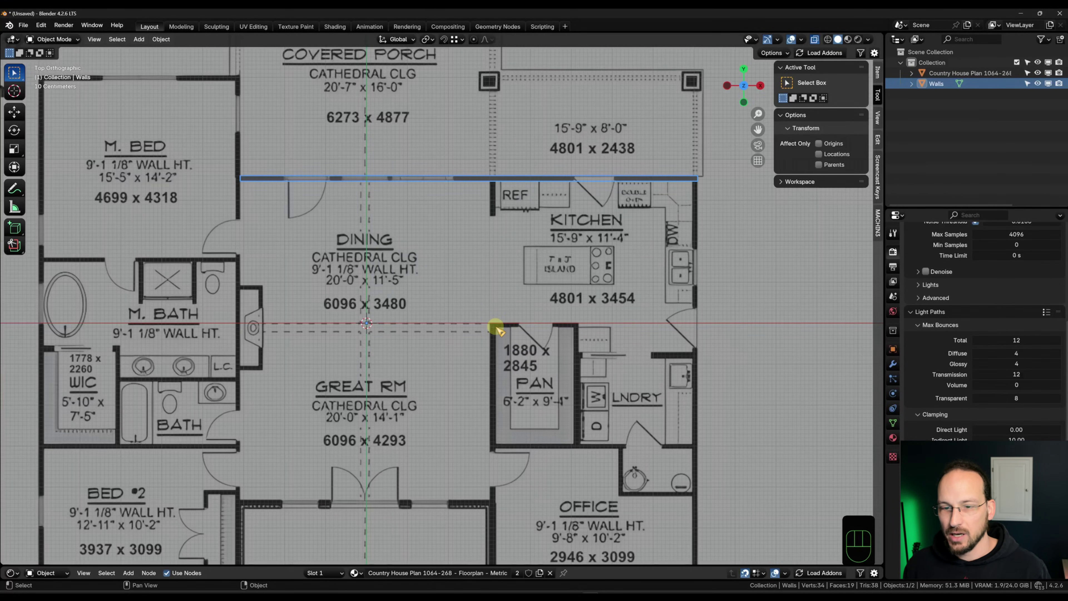
middle_click_drag(523, 433, 550, 323, "shift")
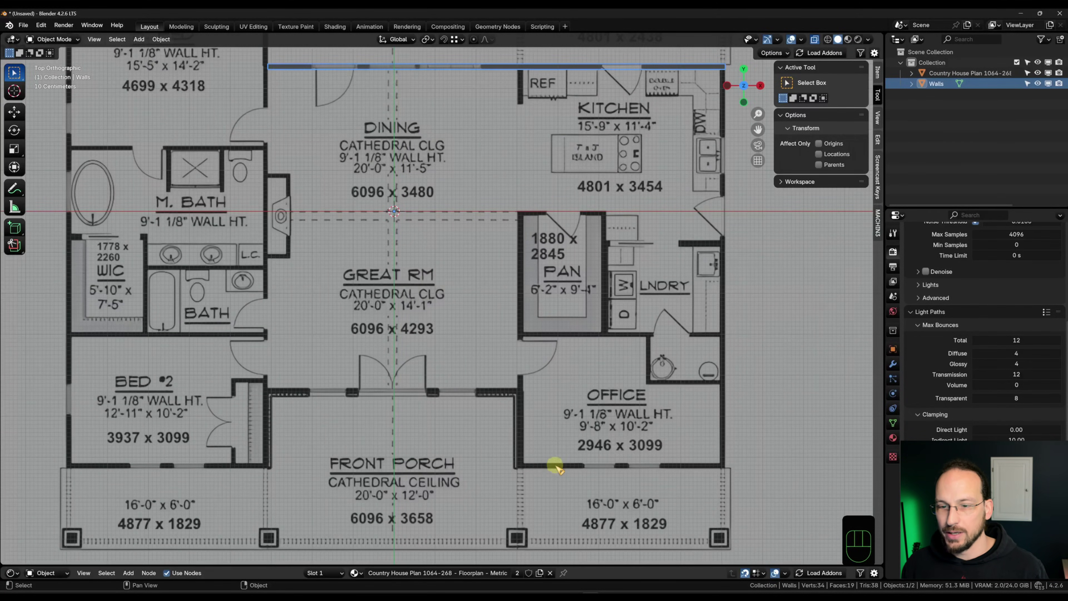
middle_click_drag(542, 308, 523, 393, "shift")
middle_click_drag(503, 237, 495, 348, "shift")
In Edit Mode on Walls, select the lower edge of the dining–kitchen wall junction and extrude it -3454 mm along Y.
scroll(501, 313, "up", 3)
key("Tab")
left_click(448, 243)
left_click_drag(474, 222, 514, 245)
scroll(497, 333, "down", 1)
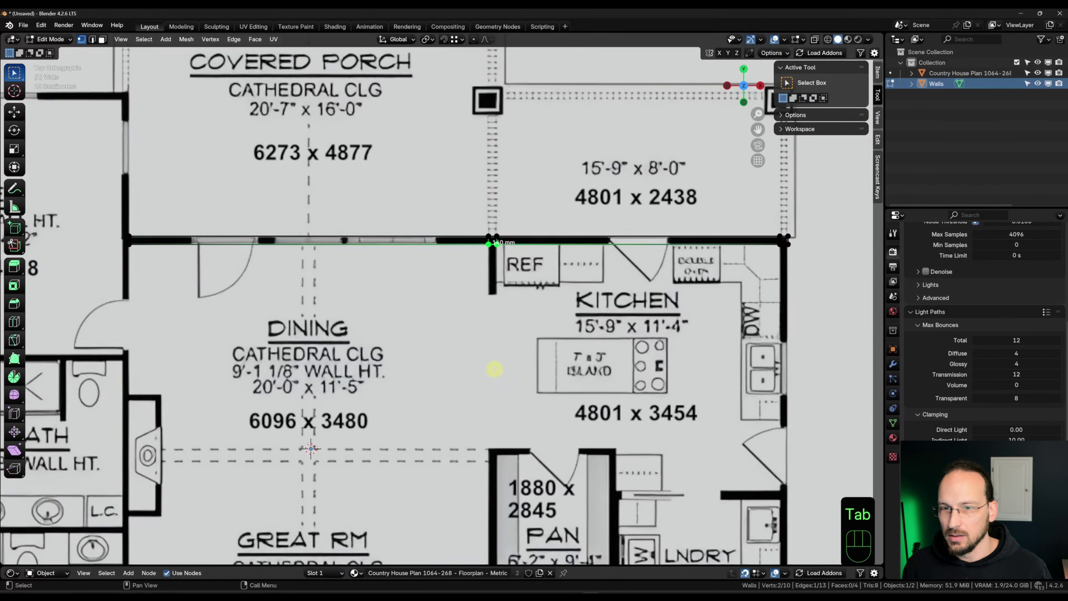
middle_click_drag(493, 369, 496, 258, "shift")
type("ey")
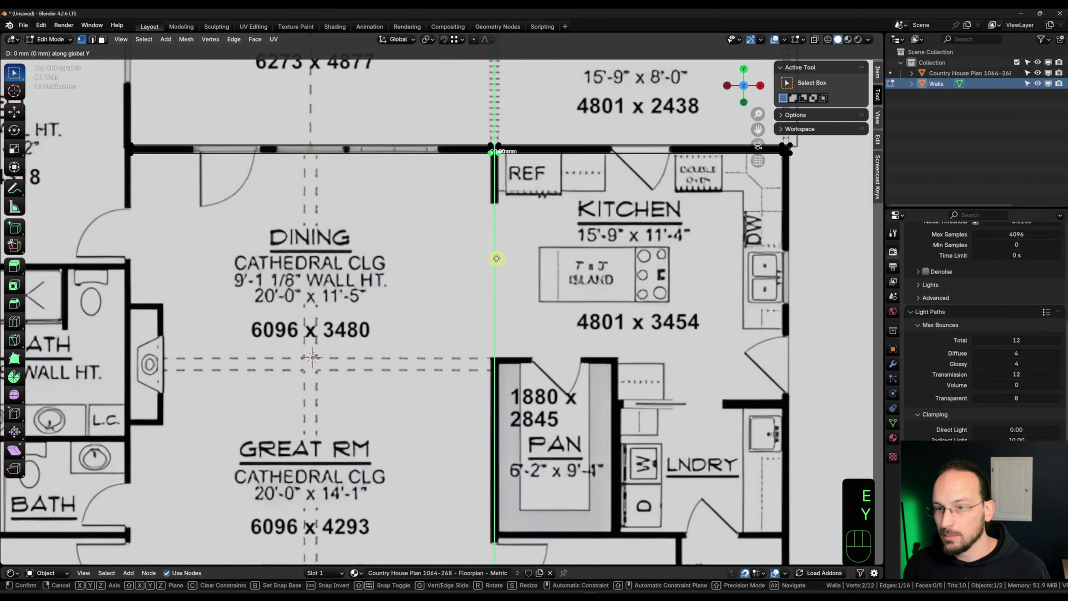
type("-3454")
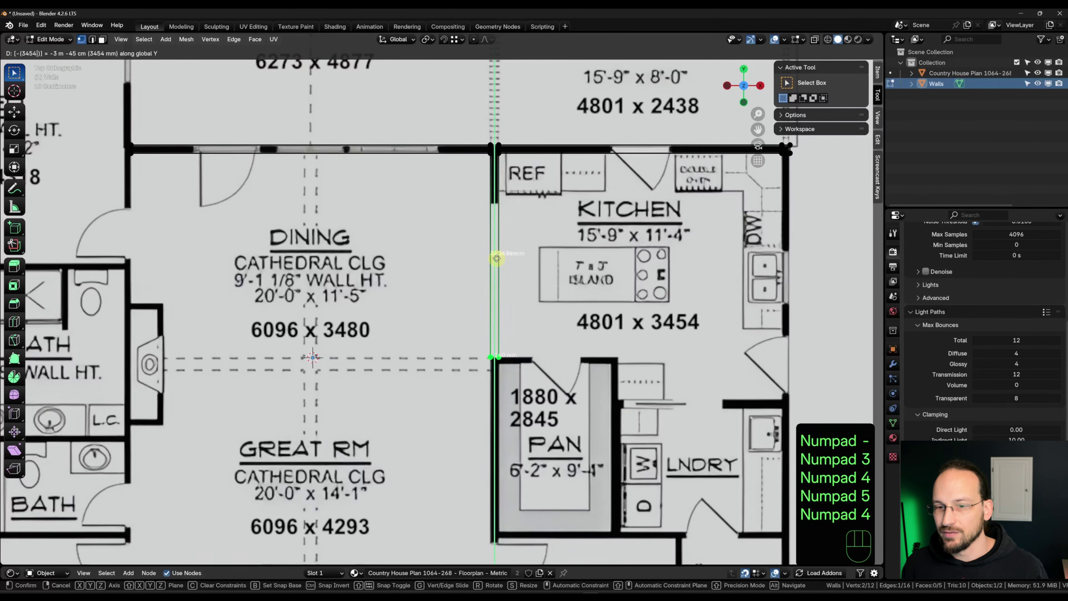
key("KP_Enter")
Extrude the Walls end edge another -89 mm along Y for the thickness of the pantry's kitchen-side wall.
middle_click_drag(496, 258, 496, 80, "shift")
scroll(488, 220, "up", 4)
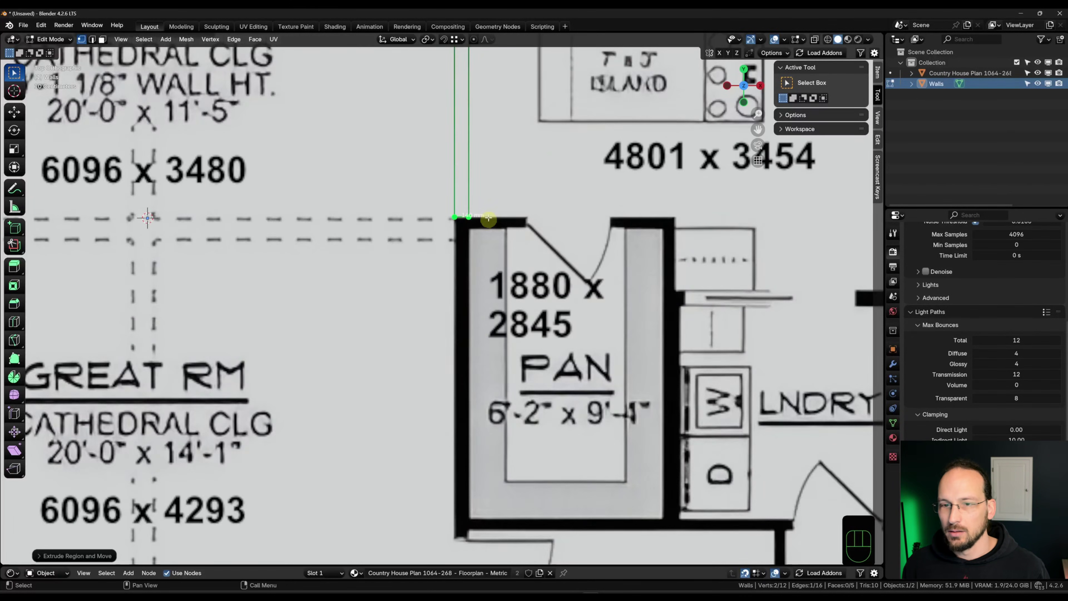
type("ey89")
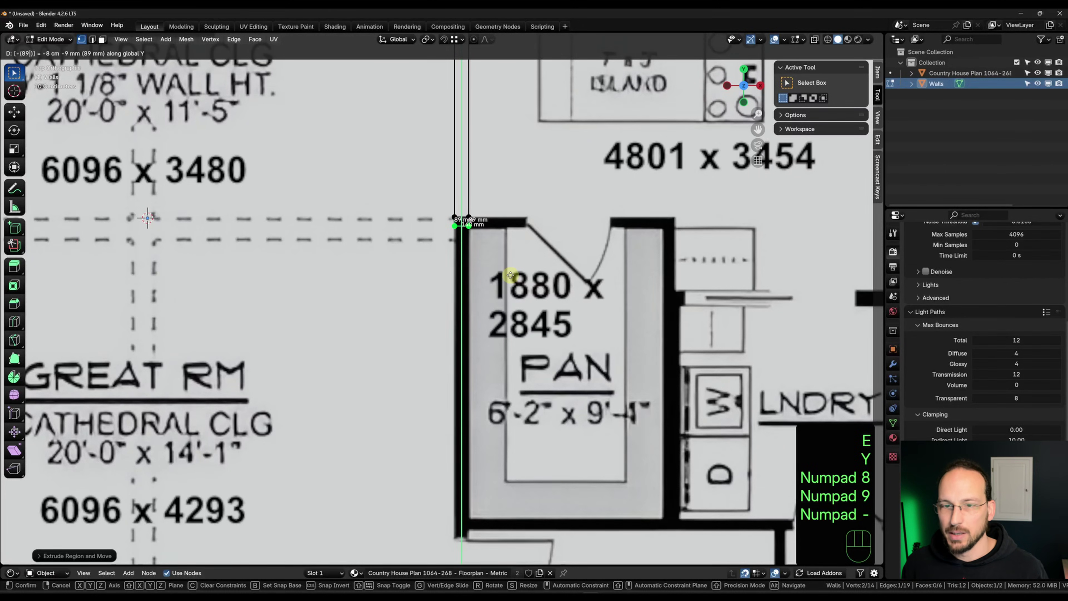
type("-")
key("KP_Enter")
scroll(436, 246, "up", 6)
scroll(474, 230, "down", 6)
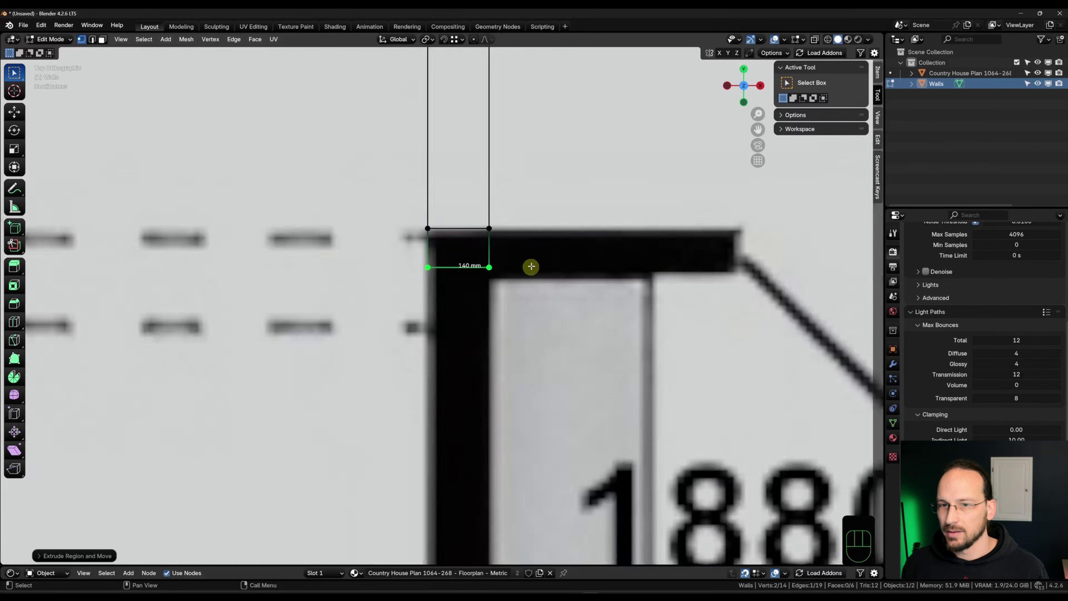
scroll(529, 235, "up", 2)
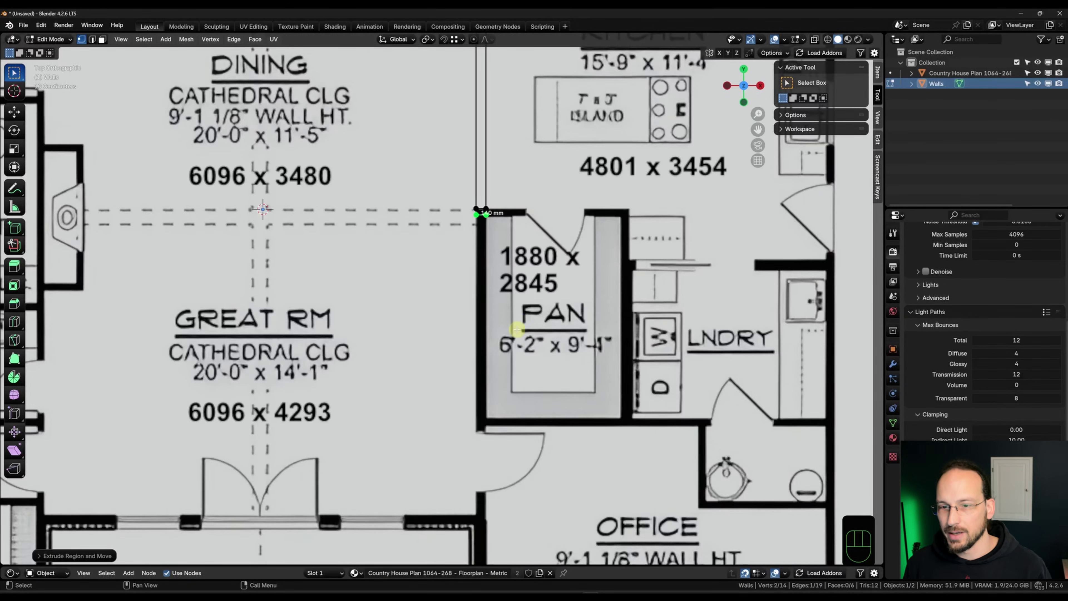
Extrude the end edge -2845 mm along Y to run the wall down the pantry's length.
middle_click_drag(517, 329, 523, 286, "shift")
key("e")
key("y")
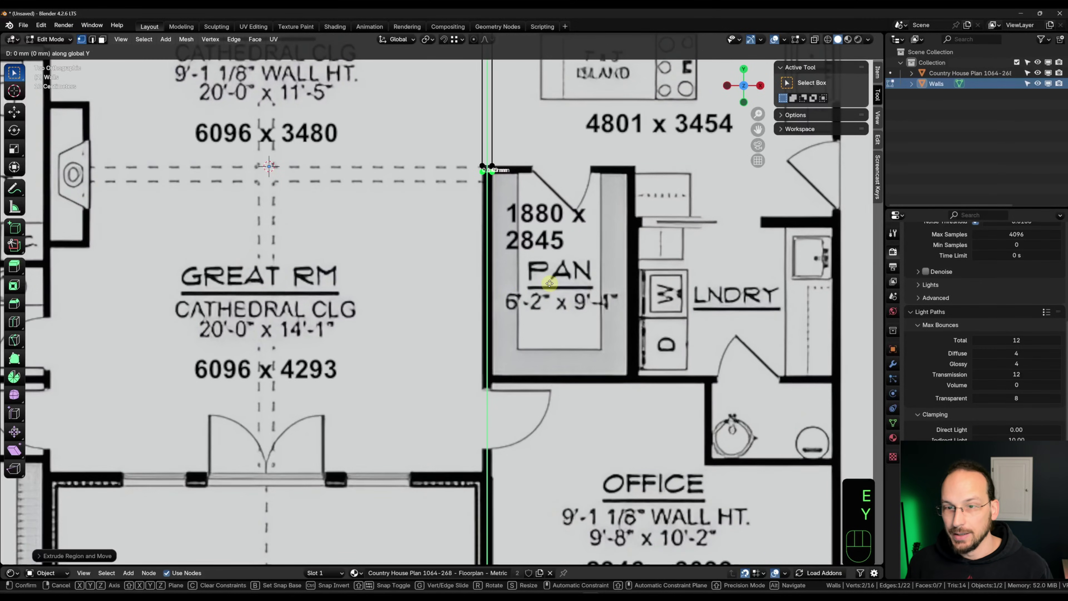
type("2845")
key("KP_Subtract")
key("KP_Enter")
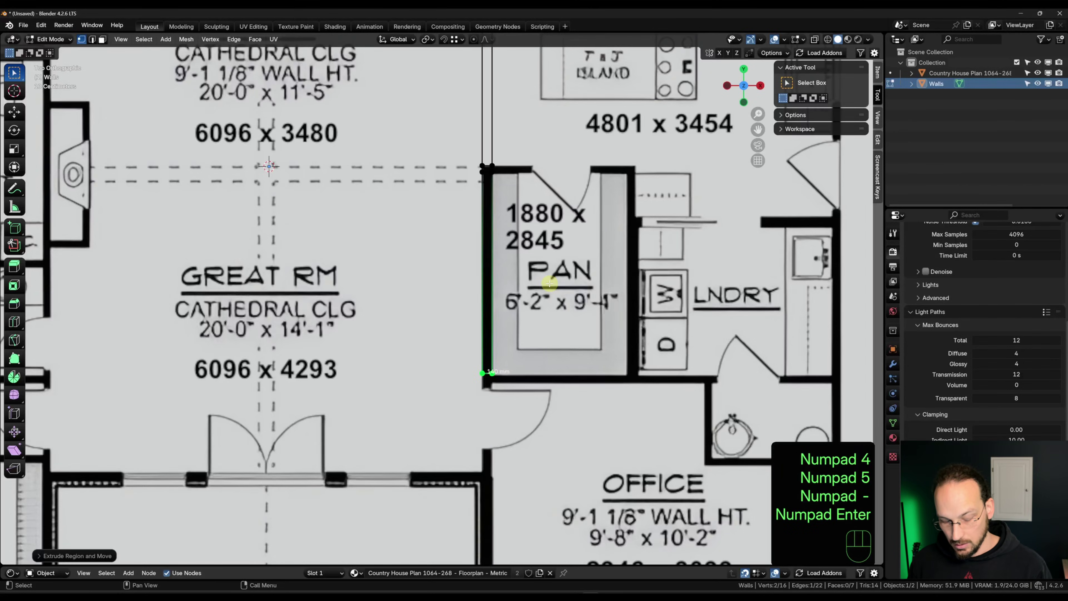
Extrude the end edge -89 mm along Y for the thickness of the wall between pantry and office.
type("ey89")
key("KP_Subtract")
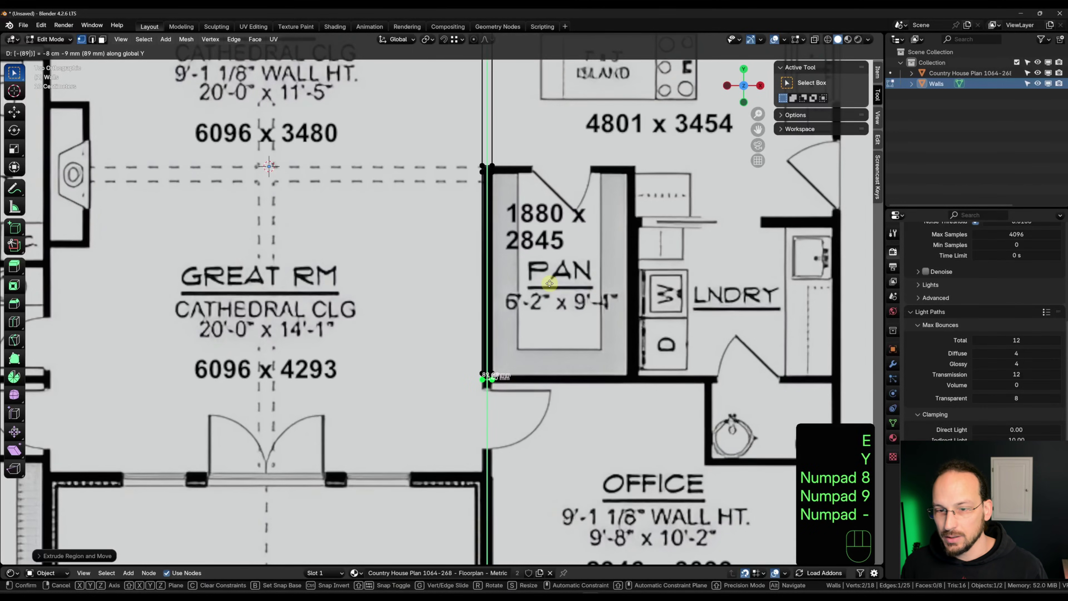
key("KP_Enter")
scroll(606, 392, "down", 2)
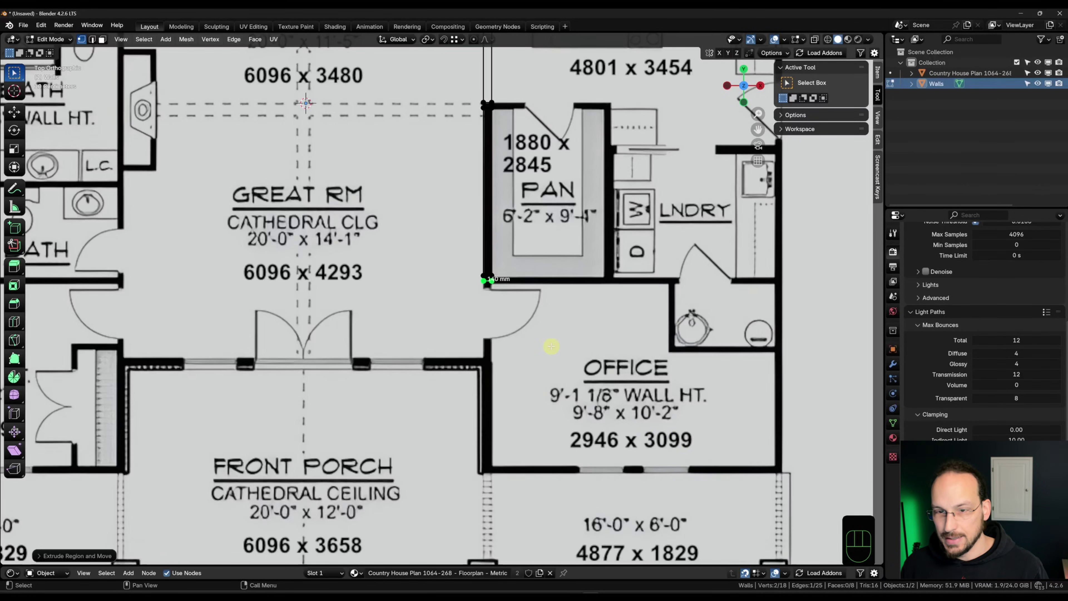
Extrude the end edge -3099 mm along Y to run the wall along the office beside the front porch.
key("e")
key("y")
key("KP_Subtract")
type("309")
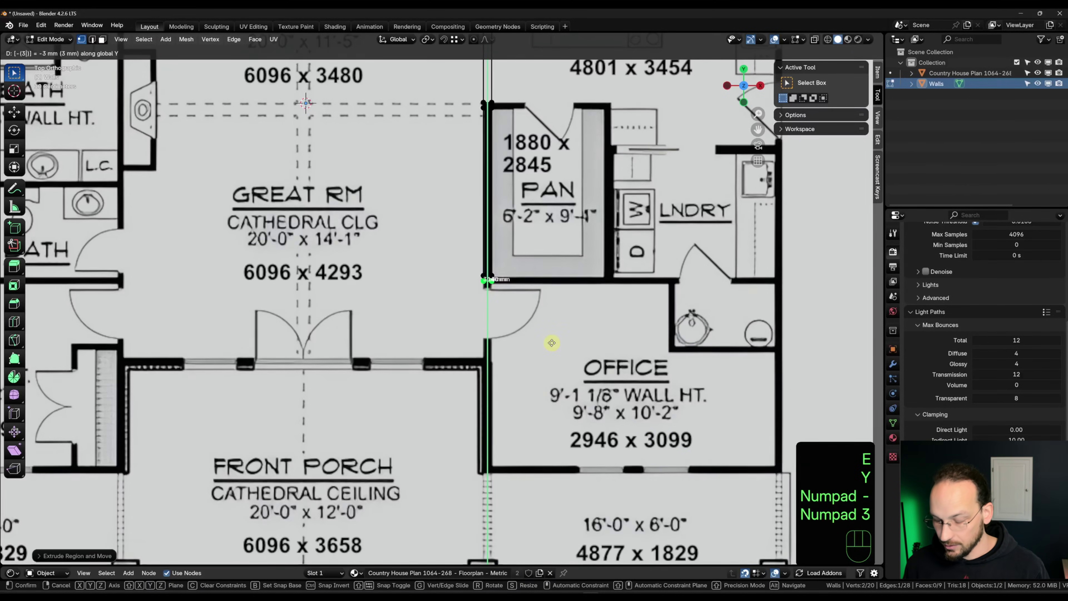
type("9")
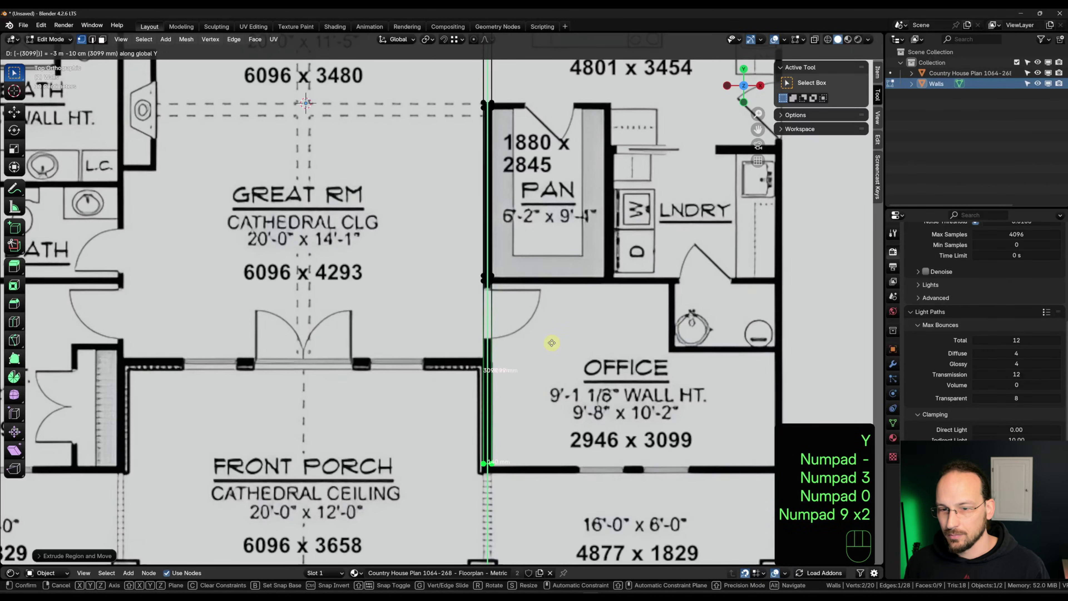
key("KP_Enter")
middle_click_drag(552, 343, 536, 235, "shift")
scroll(452, 400, "up", 9)
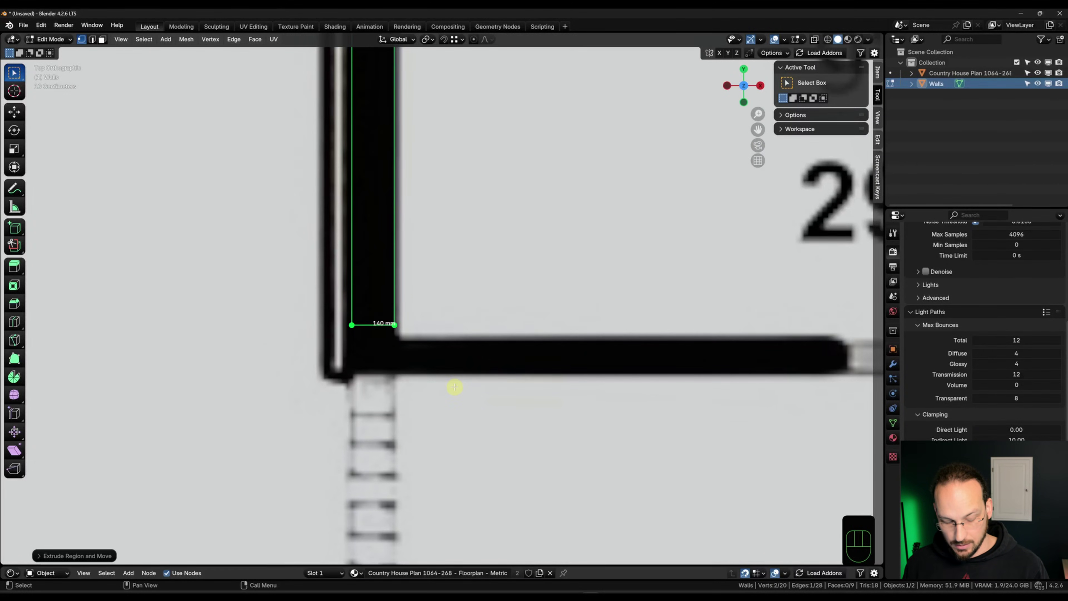
Extrude the end edge -140 mm along Y to form the office's front wall corner.
type("ey-140")
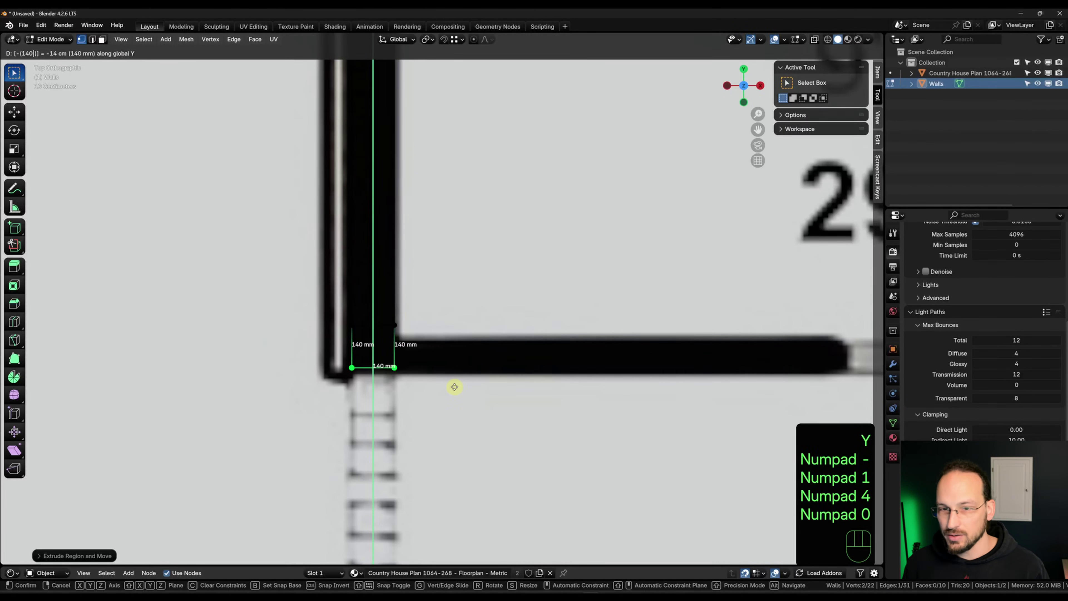
key("KP_Enter")
scroll(456, 376, "down", 8)
middle_click_drag(489, 281, 496, 338, "shift")
scroll(496, 338, "up", 5, "shift")
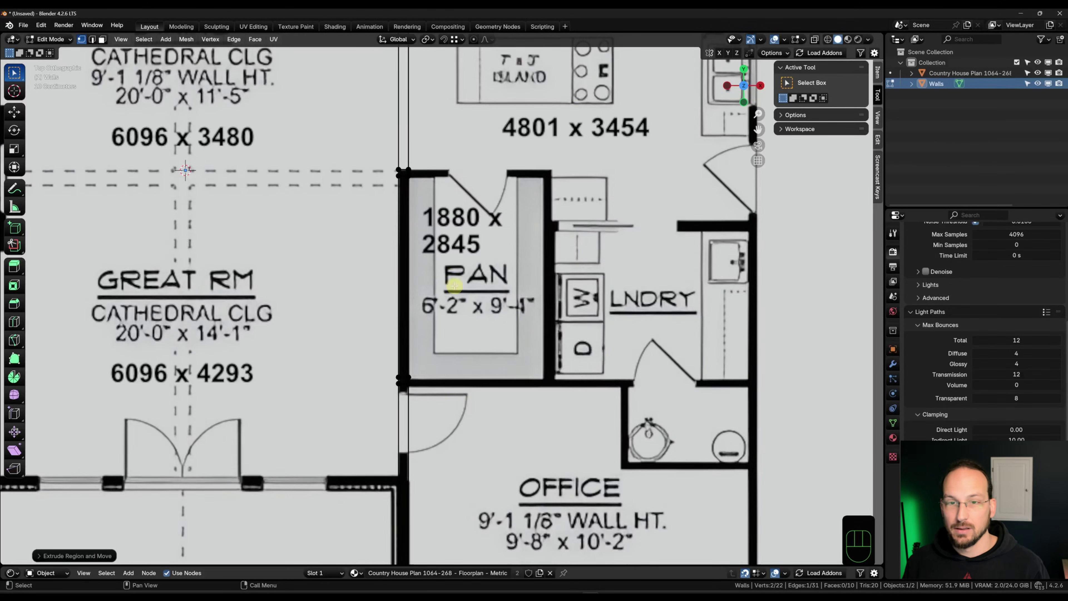
Edit the floor plan plane and add a horizontal loop cut near the pantry's kitchen-side wall, with wireframe shading shown.
key("Tab")
left_click(493, 218)
middle_click_drag(494, 218, 505, 250, "shift")
key("Tab")
scroll(458, 284, "up", 4)
scroll(458, 284, "down", 7)
key("ctrl+r")
left_click(464, 283)
left_click(466, 266)
scroll(444, 291, "up", 10)
middle_click_drag(444, 291, 520, 298, "shift")
scroll(487, 263, "up", 9)
key("shift+z")
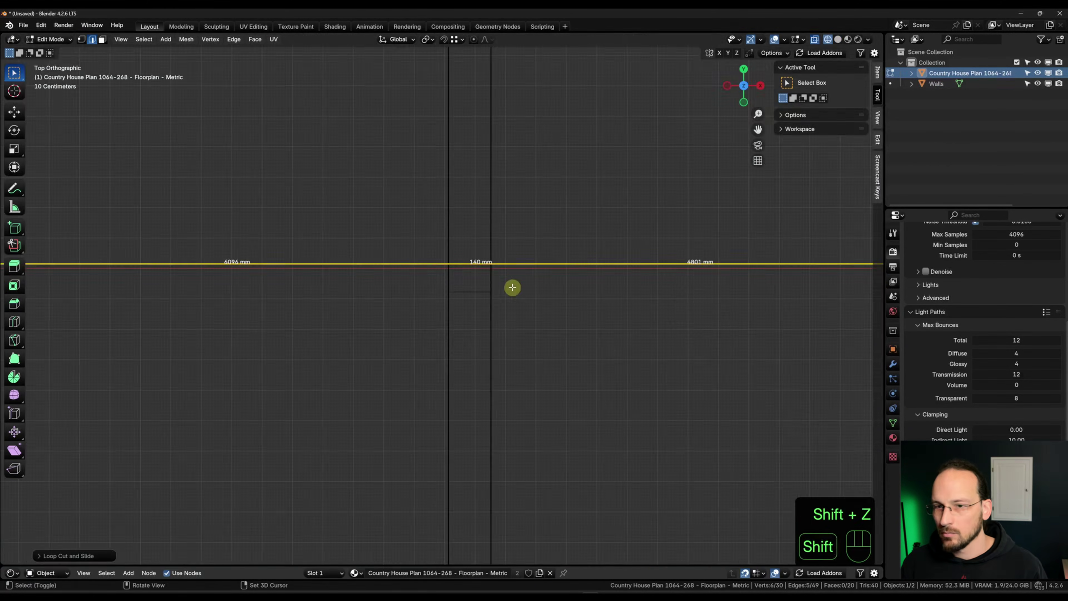
Slide the new edge loop to the kitchen-side face of the pantry wall and snap it along Y to the Walls corner.
key("g")
key("y")
right_click(507, 279)
key("shift+z")
key("g")
key("g")
key("shift+z")
key("g")
key("y")
left_click(570, 392)
key("shift+z")
Add a horizontal loop cut at the inner face of the pantry's kitchen-side wall and snap it along Y to the Walls corner.
scroll(455, 345, "down", 15)
key("ctrl+r")
left_click(473, 302)
left_click(469, 267)
scroll(433, 320, "up", 14)
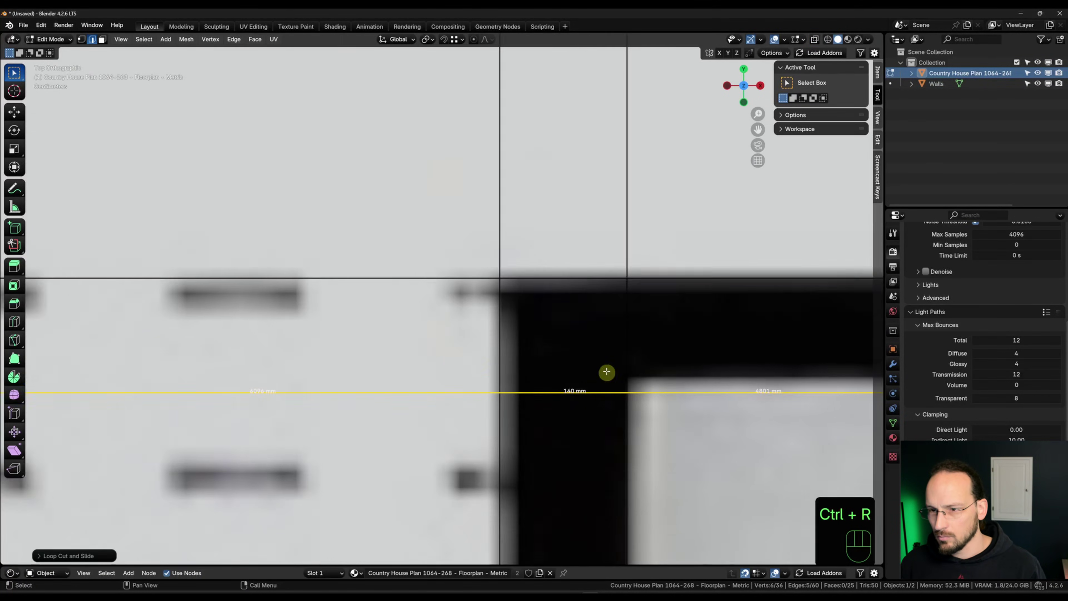
middle_click_drag(622, 371, 420, 360, "shift")
key("g")
key("g")
left_click(441, 346)
key("shift+z")
key("g")
key("y")
left_click(363, 346, "ctrl")
key("shift+z")
Add a horizontal loop cut at the pantry-side face of the pantry–office wall and snap it along Y to the Walls corner.
scroll(420, 349, "down", 10)
key("ctrl+r")
left_click(410, 411)
scroll(470, 331, "up", 10)
key("g")
key("g")
left_click(437, 320)
key("shift+z")
key("g")
key("y")
left_click(371, 248)
key("shift+z")
Add a horizontal loop cut at the office-side face of the pantry–office wall and snap it along Y to the Walls corner.
key("ctrl+r")
left_click(409, 446)
left_click(415, 309)
scroll(415, 306, "up", 11)
key("g")
key("g")
left_click(336, 326)
scroll(330, 313, "down", 8)
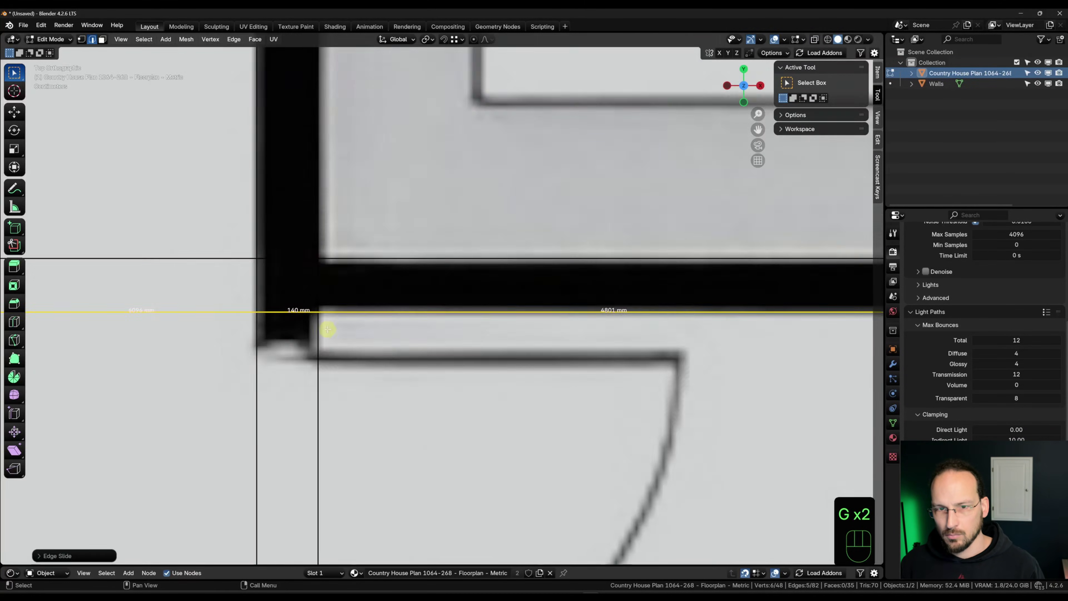
key("shift+z")
key("g")
key("y")
left_click(437, 315)
scroll(437, 317, "down", 12)
key("shift+z")
Add a horizontal loop cut at the inner face of the office's front wall and snap it along Y to the Walls corner.
scroll(436, 314, "up", 10)
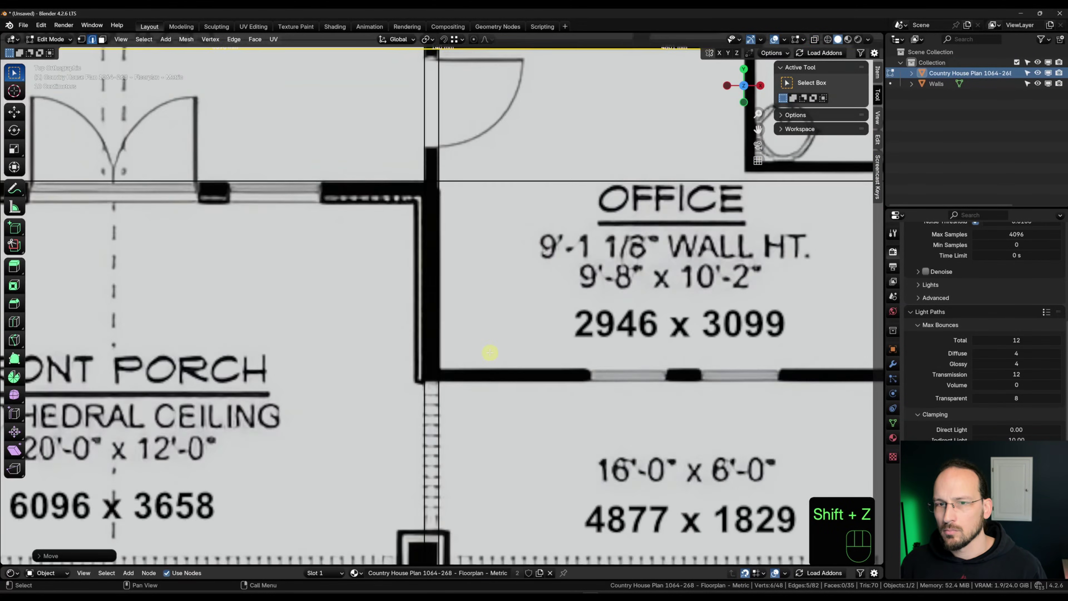
key("ctrl+r")
left_click(405, 373)
scroll(488, 322, "up", 8)
key("g")
key("g")
left_click(468, 388)
key("shift+z")
key("g")
key("y")
left_click(473, 437)
key("shift+z")
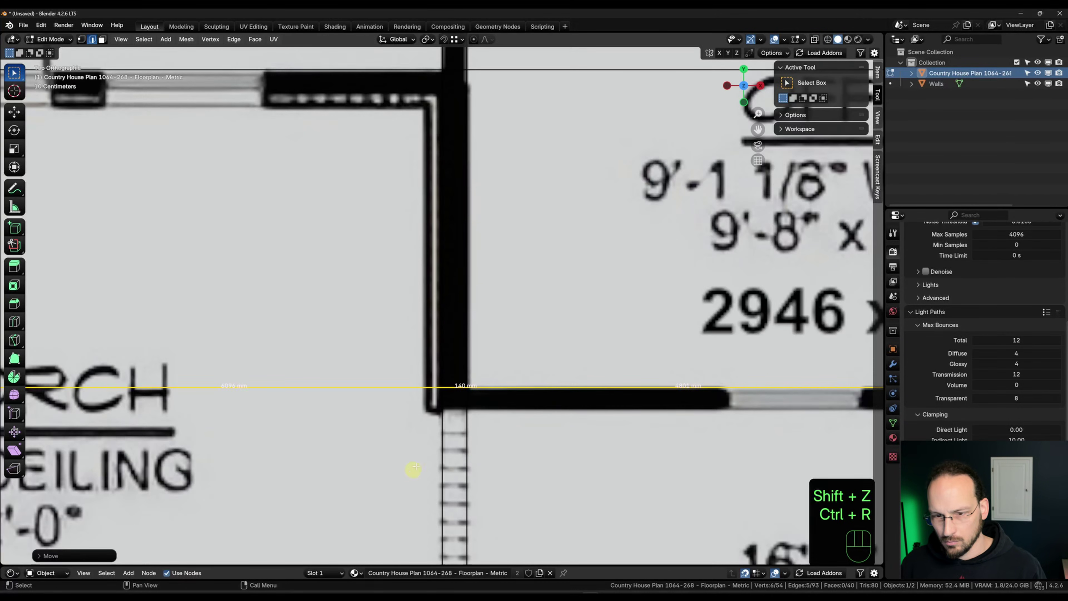
Add a loop cut at the outer face of the office's front wall, align it with the Walls corner, and leave Edit Mode.
scroll(484, 527, "down", 8)
left_click(484, 358)
scroll(484, 358, "up", 8)
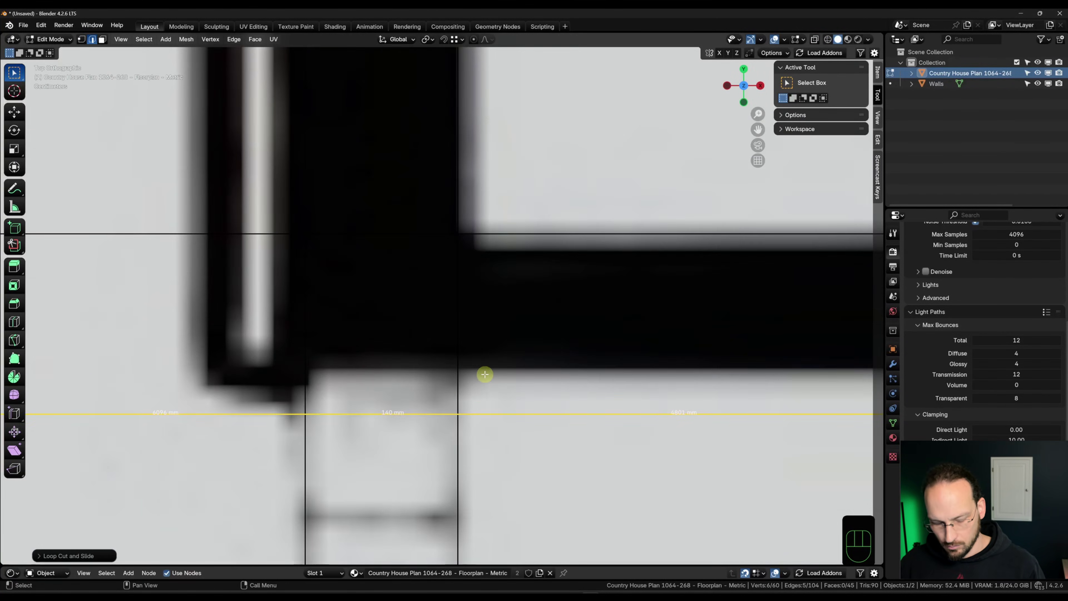
key("g")
key("g")
key("shift+z")
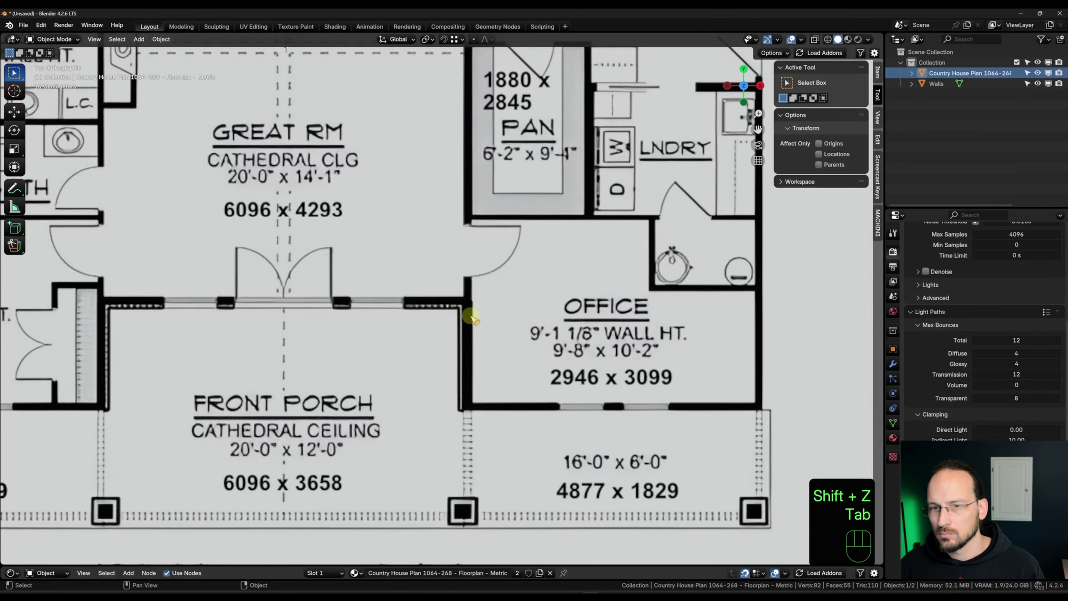
key("Tab")
In Walls, select the office-side edge of the front corner and extrude it 4801 mm along X, snapping to the kitchen's inner outer-wall corner.
scroll(499, 410, "down", 3)
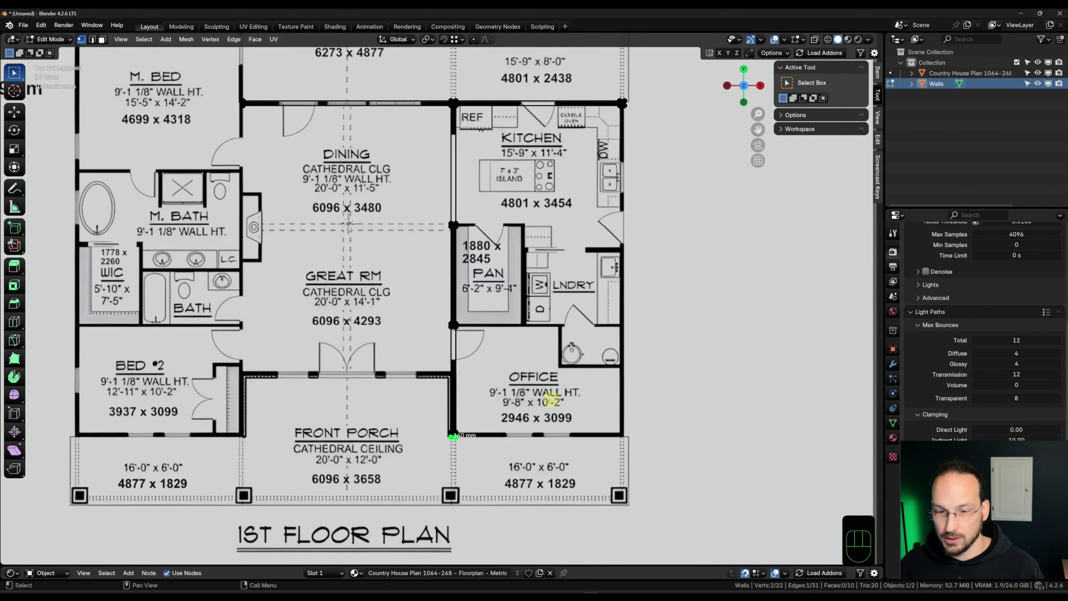
scroll(557, 402, "up", 2)
middle_click_drag(608, 428, 495, 422, "shift")
scroll(494, 426, "down", 2)
left_click_drag(354, 432, 409, 442)
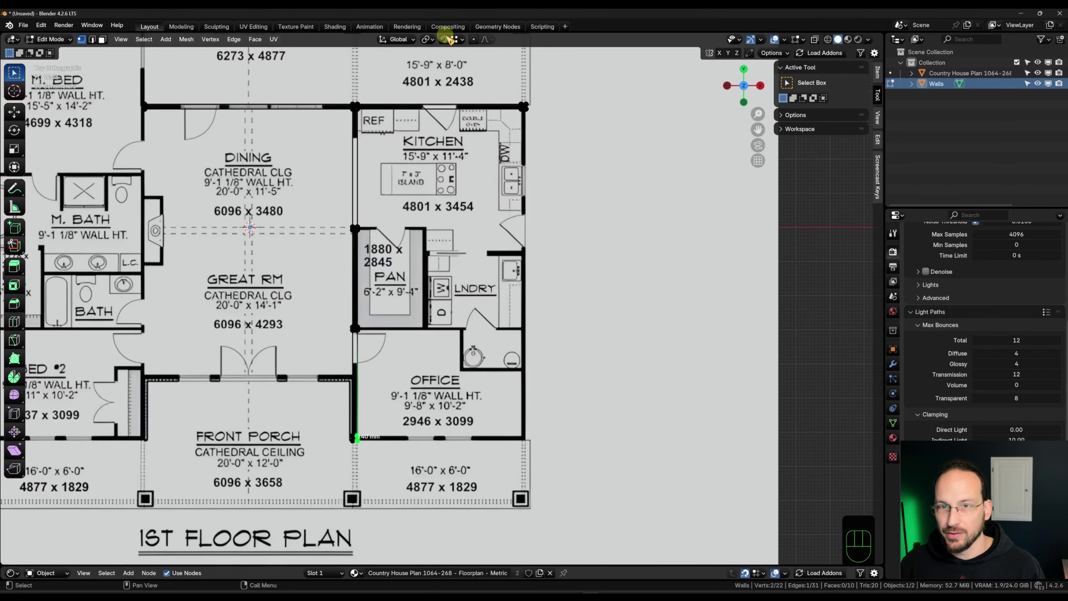
key("e")
key("x")
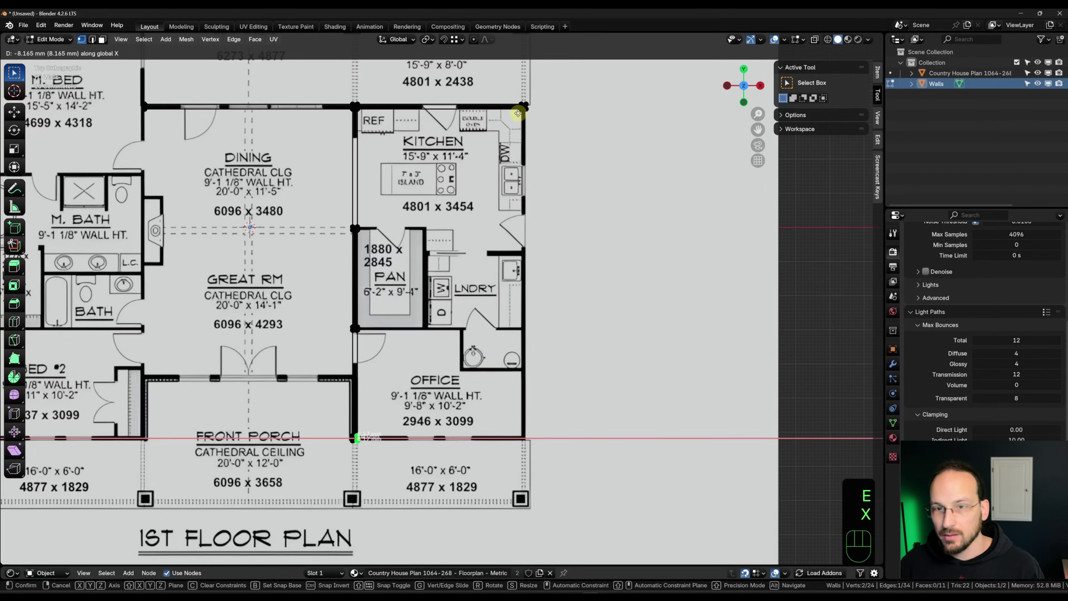
key("ctrl")
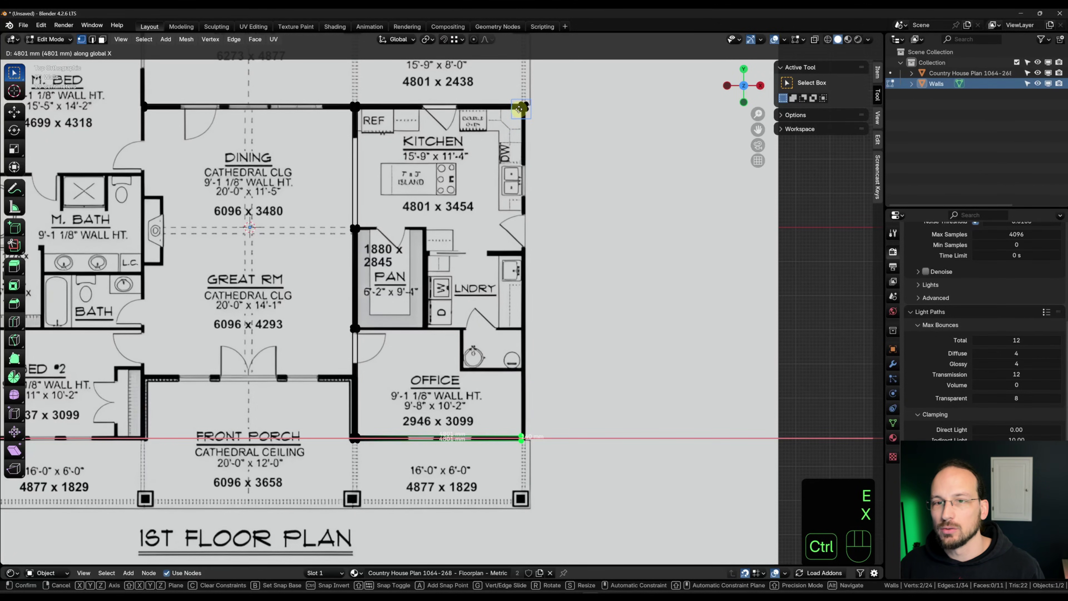
left_click(521, 109)
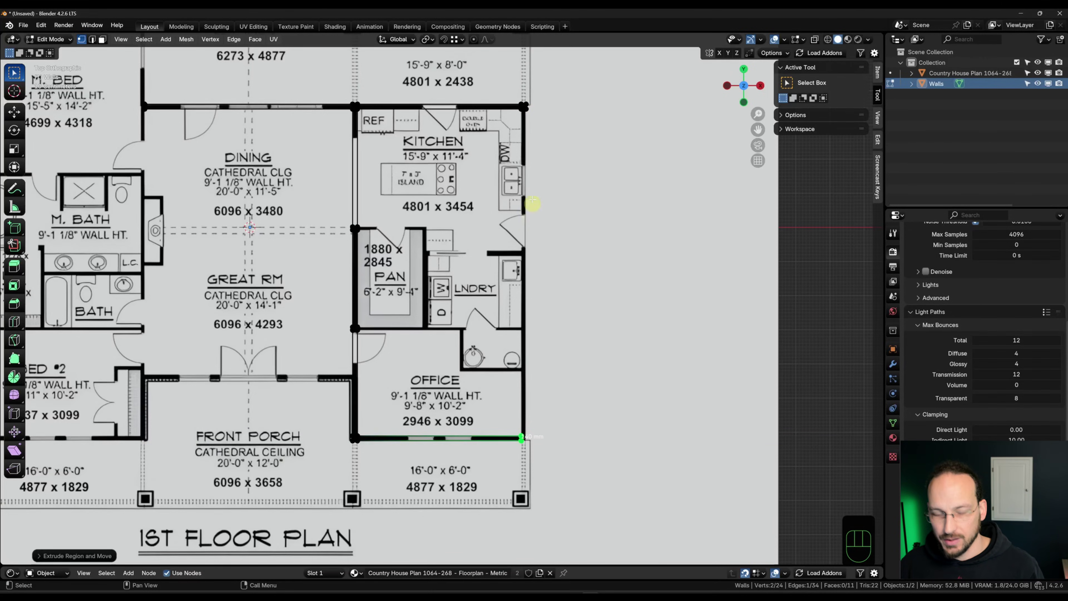
Extrude the end edge 140 mm along X, snapping to the kitchen's outer corner, to form the office's outer corner.
key("e")
key("x")
key("ctrl")
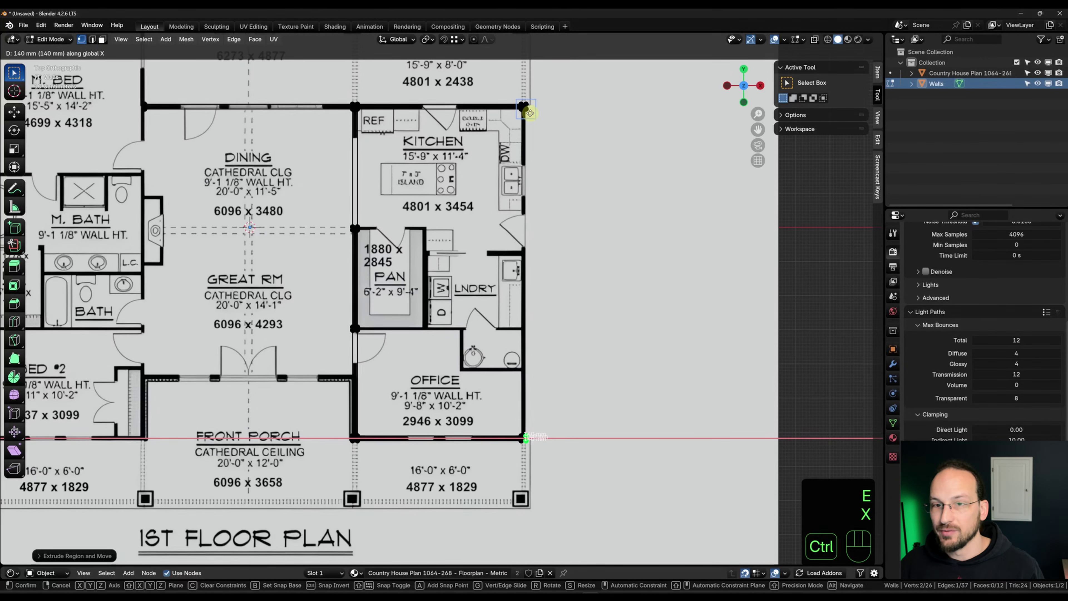
left_click(529, 112)
scroll(493, 326, "up", 1)
middle_click_drag(494, 326, 572, 316)
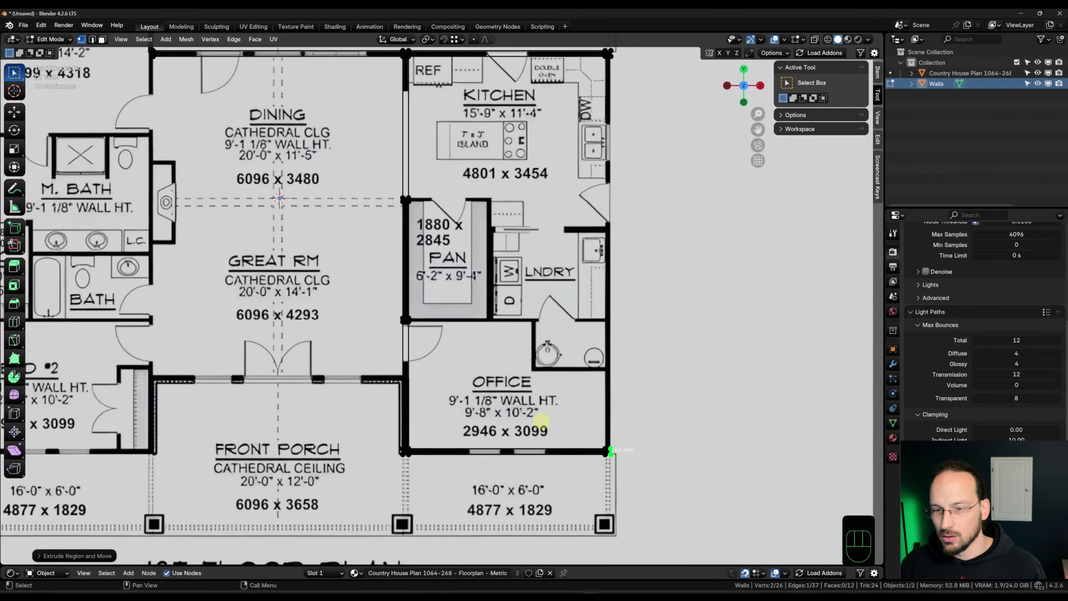
Select the upper edge of the office's outer corner and extrude it along Y, snapping to the office-side face of the pantry–office wall.
key("b")
left_click_drag(624, 449, 625, 450)
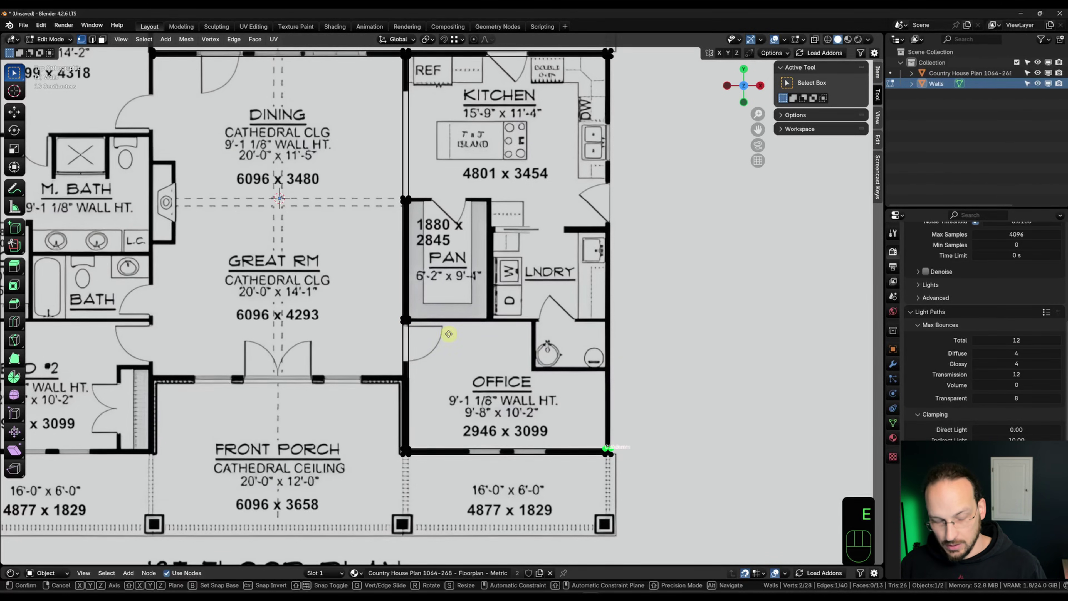
key("e")
key("y")
key("ctrl")
left_click(443, 318)
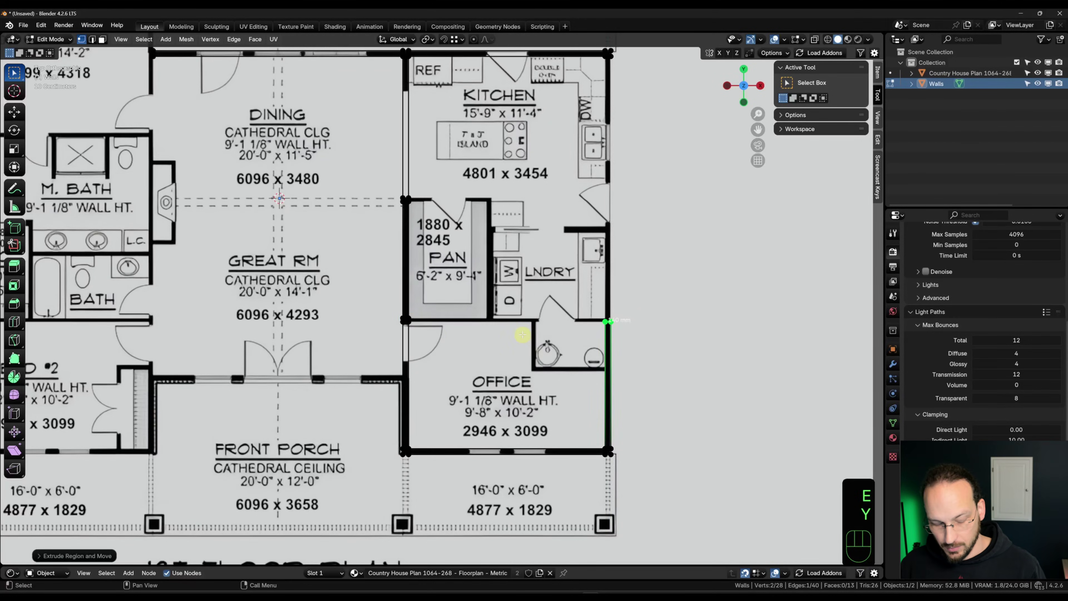
Extrude the outer wall's end edge along Y, snapping to the pantry-side face of the pantry–office wall.
key("e")
key("y")
left_click(411, 313, "ctrl")
scroll(556, 236, "up", 1)
middle_click_drag(556, 236, 518, 290, "shift")
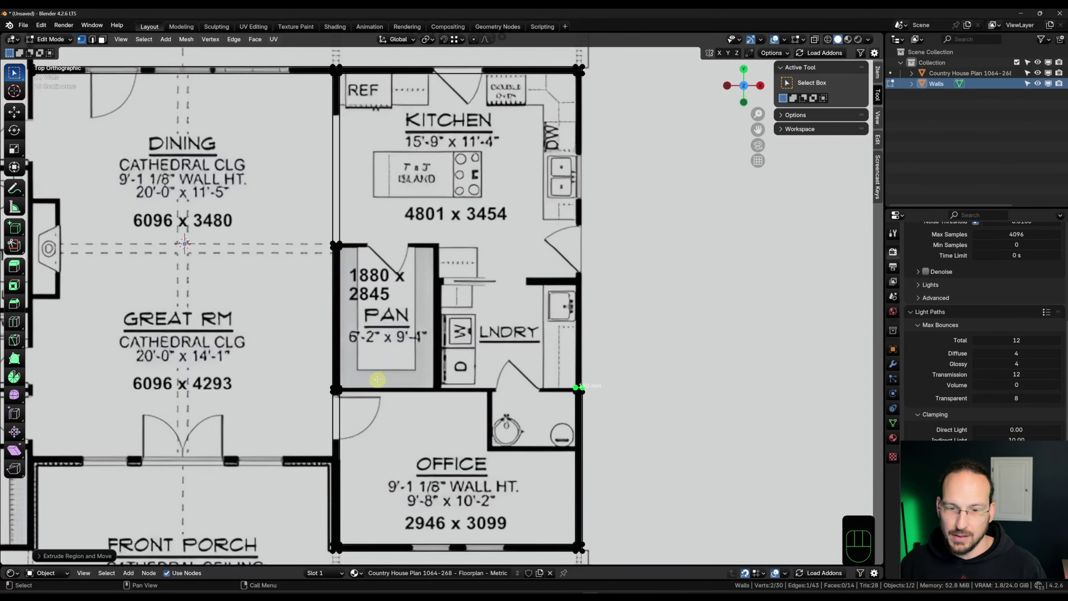
Fill the outer wall face between the office outer wall's end edge and the kitchen's corner edge.
scroll(596, 300, "down", 1)
middle_click_drag(574, 278, 574, 305, "shift")
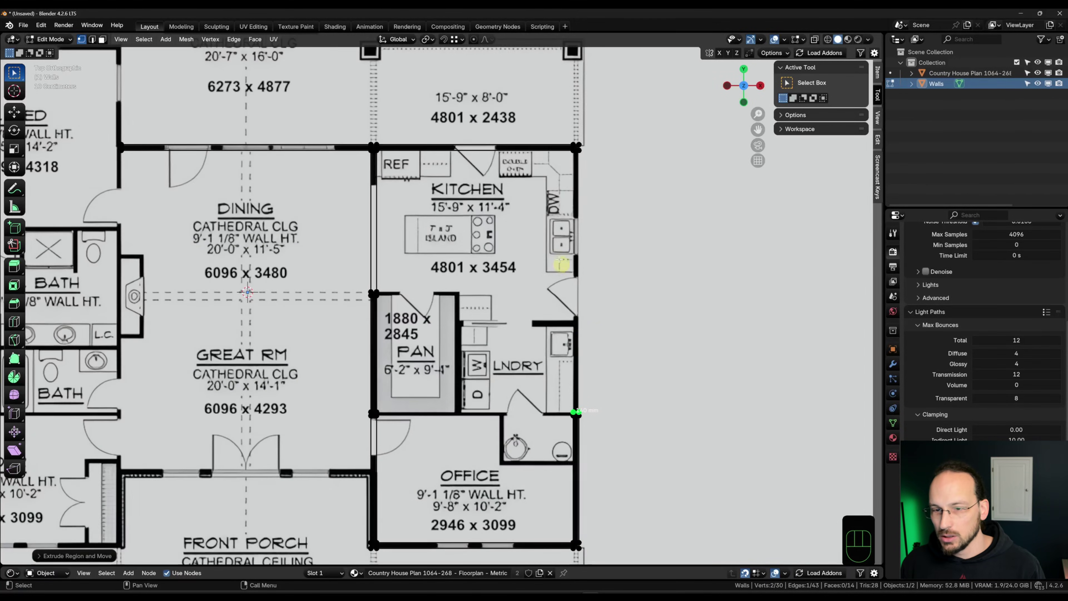
left_click(568, 147, "shift")
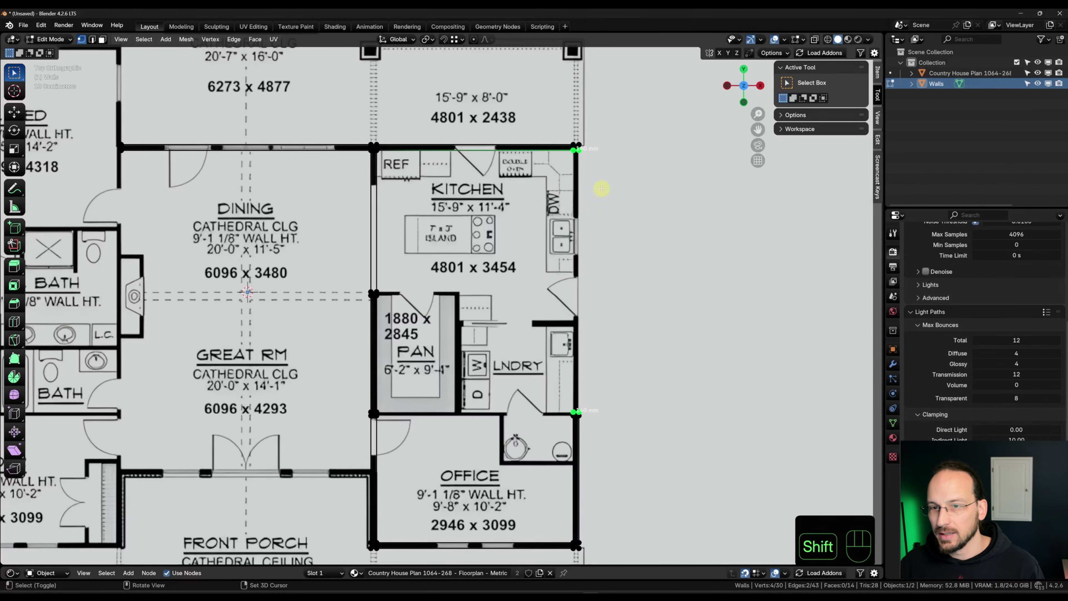
key("f")
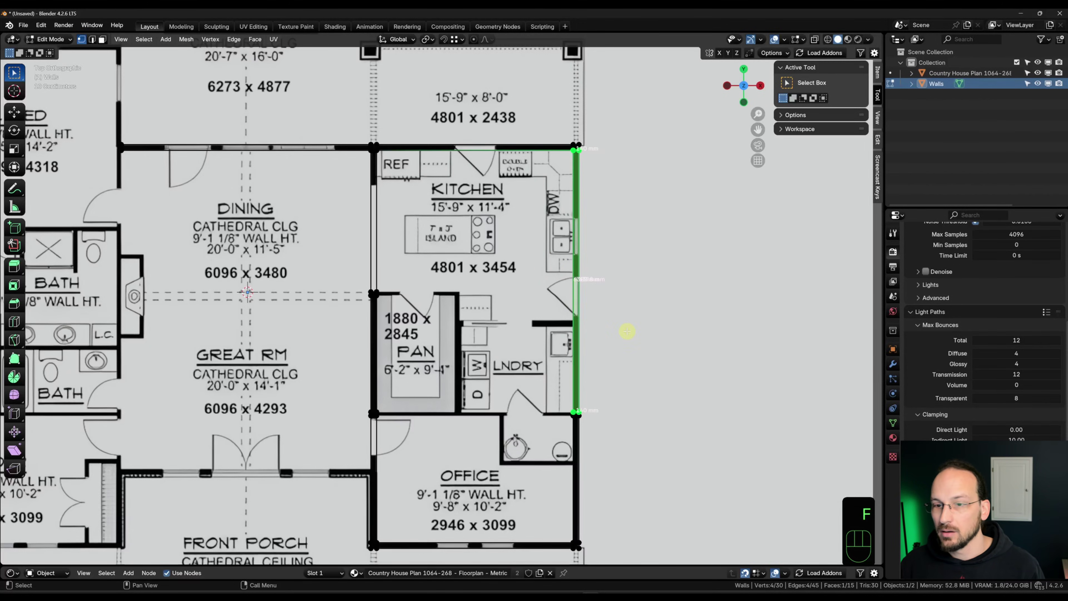
Select the pantry–office wall junction's short edge on the great room wall and extrude it 1880 mm along X.
scroll(472, 372, "up", 5)
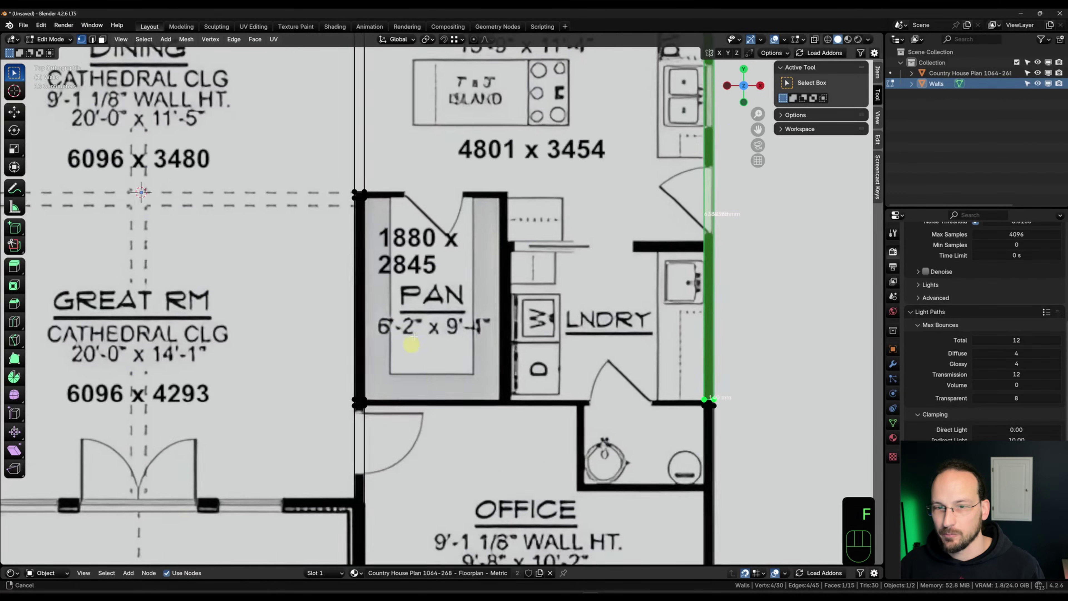
left_click(327, 323)
middle_click_drag(346, 276, 441, 334)
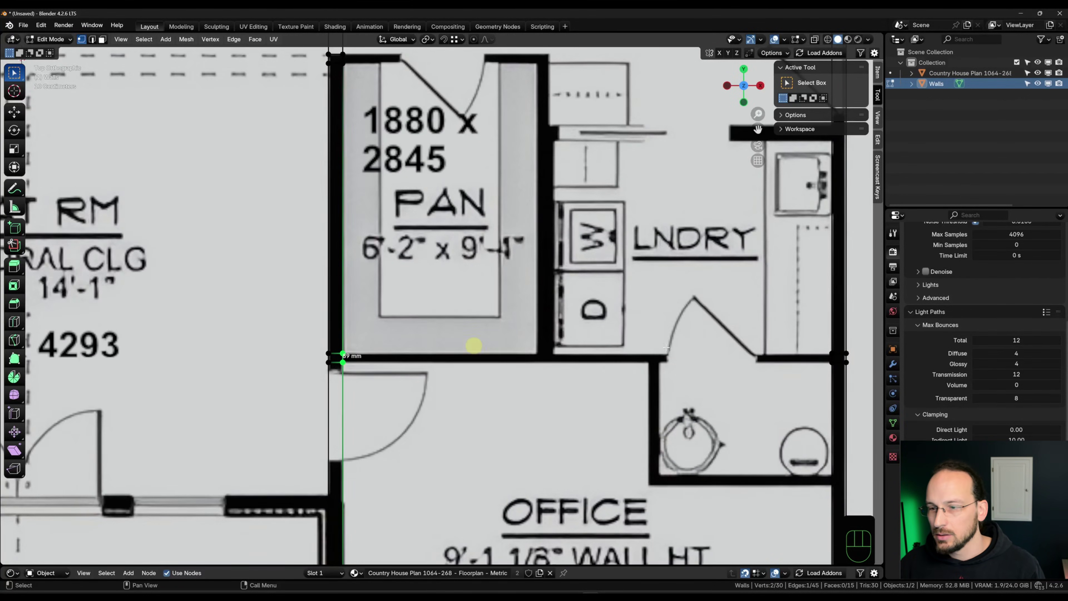
middle_click_drag(411, 151, 411, 175)
middle_click_drag(469, 290, 441, 285)
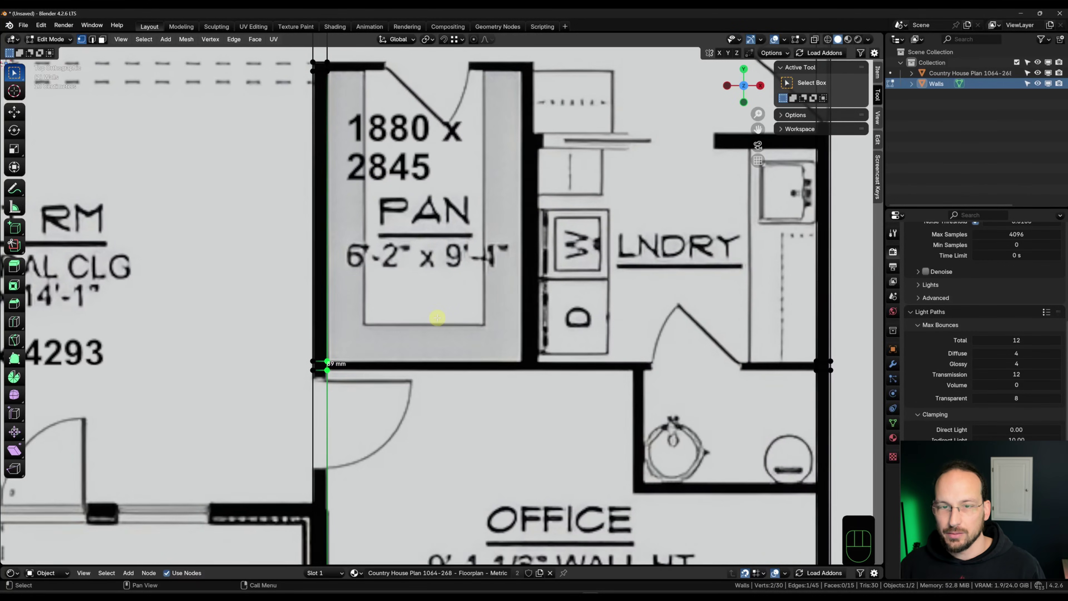
type("ex18880")
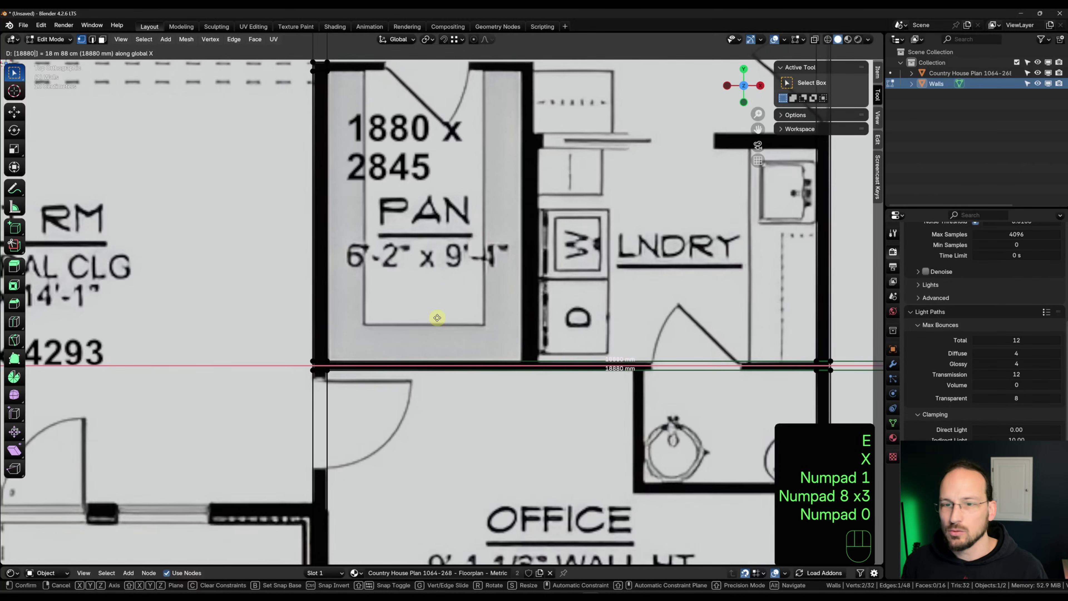
key("KP_Enter")
Extrude the end edge of the pantry–office wall 89 mm along X to form the pantry's corner.
type("ex")
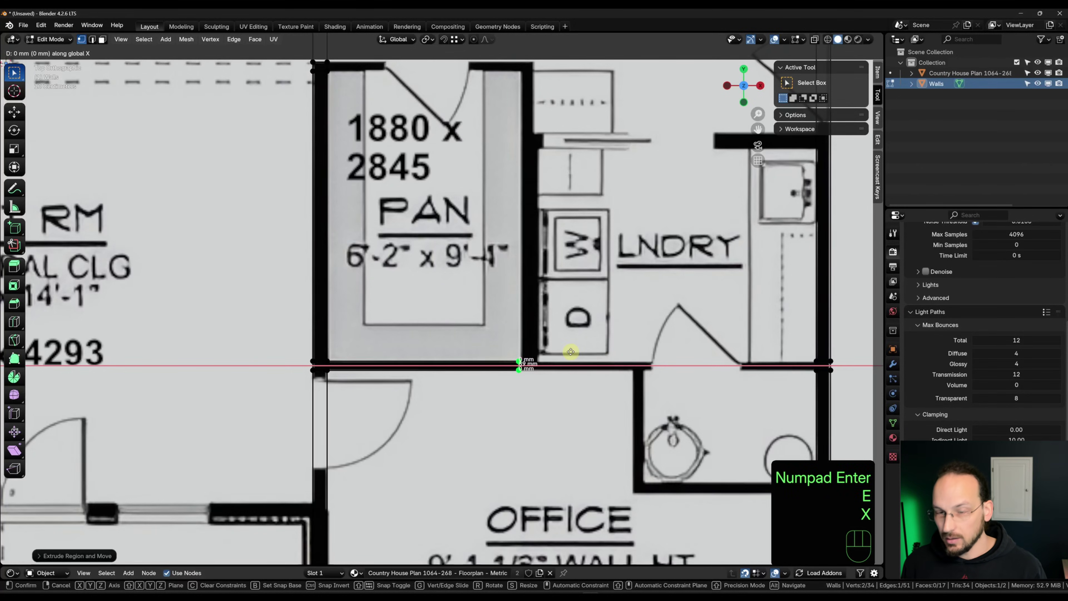
type("89")
key("KP_Enter")
Fill the laundry–office wall between the pantry corner's end edge and the matching edge on the outer wall.
scroll(571, 351, "down", 3)
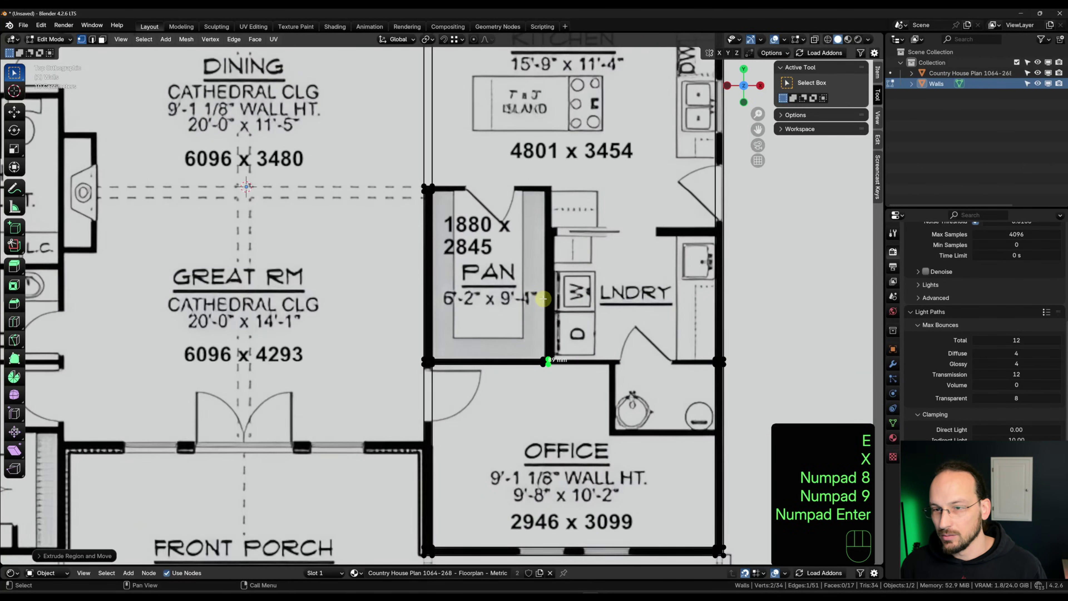
scroll(666, 378, "up", 3)
left_click(666, 378, "shift")
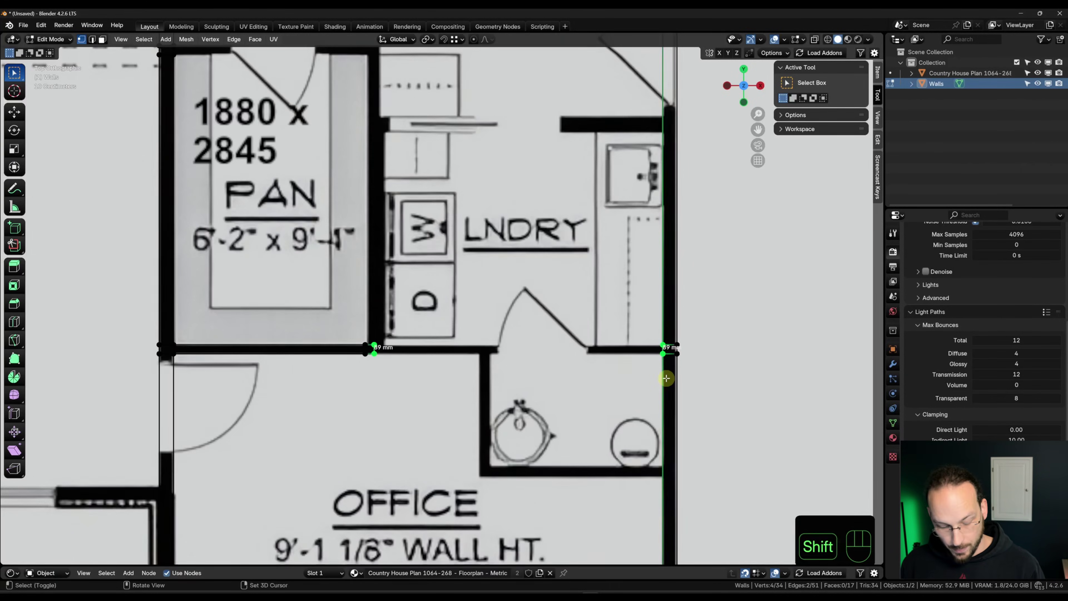
key("f")
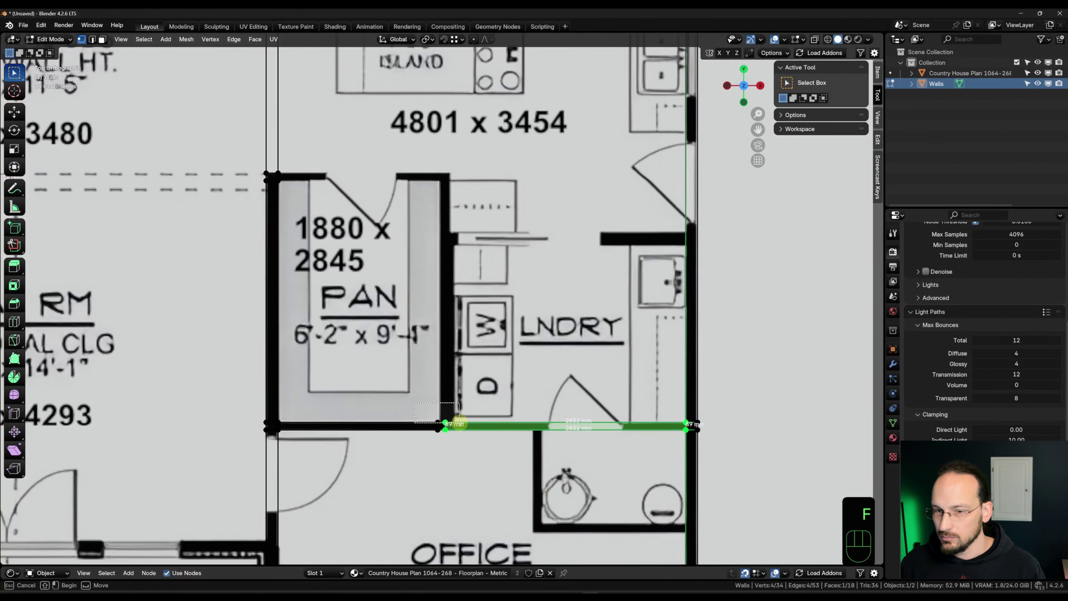
Extrude the upper edge of the pantry's 89 mm corner along Y, snapping to the pantry-side face of the pantry–kitchen wall.
left_click_drag(458, 425, 361, 327)
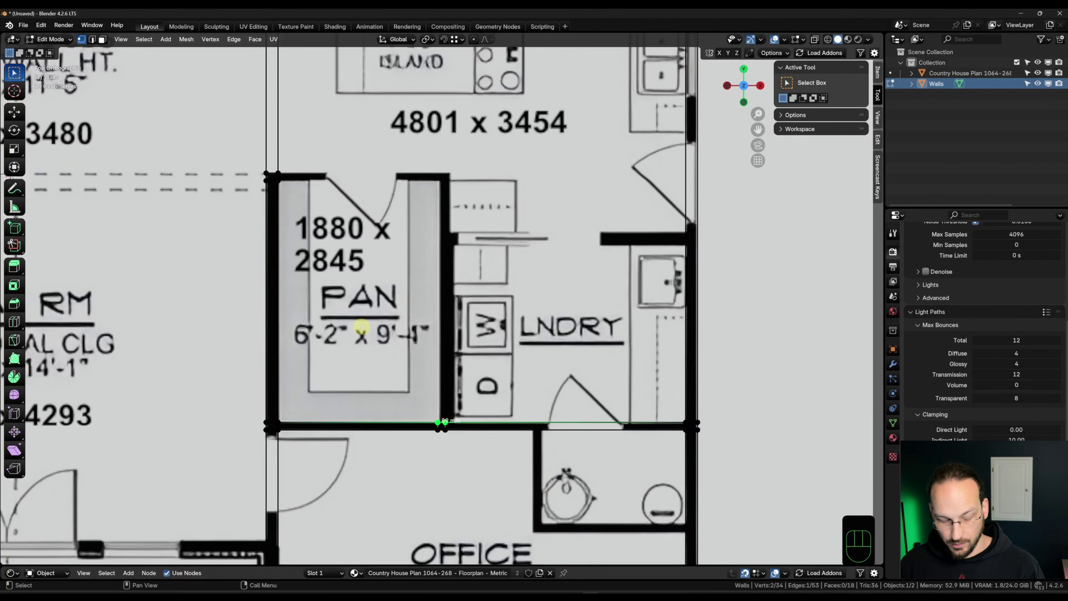
key("e")
key("y")
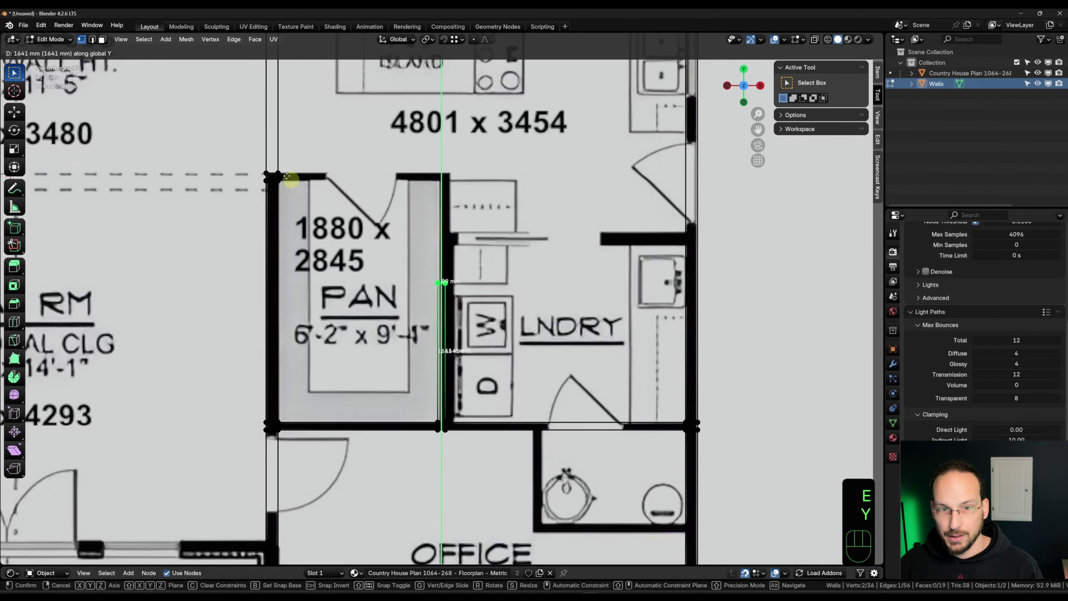
left_click(277, 180, "ctrl")
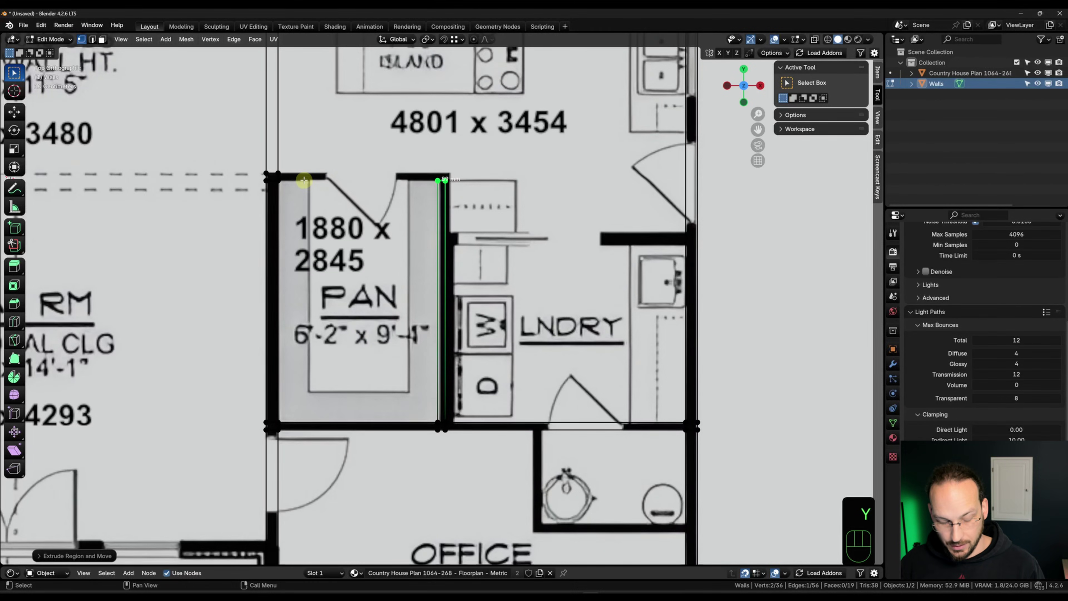
Extrude the pantry–laundry wall's end along Y to the kitchen-side face and fill the pantry–kitchen wall to the great room wall.
key("e")
key("y")
left_click(272, 166, "ctrl")
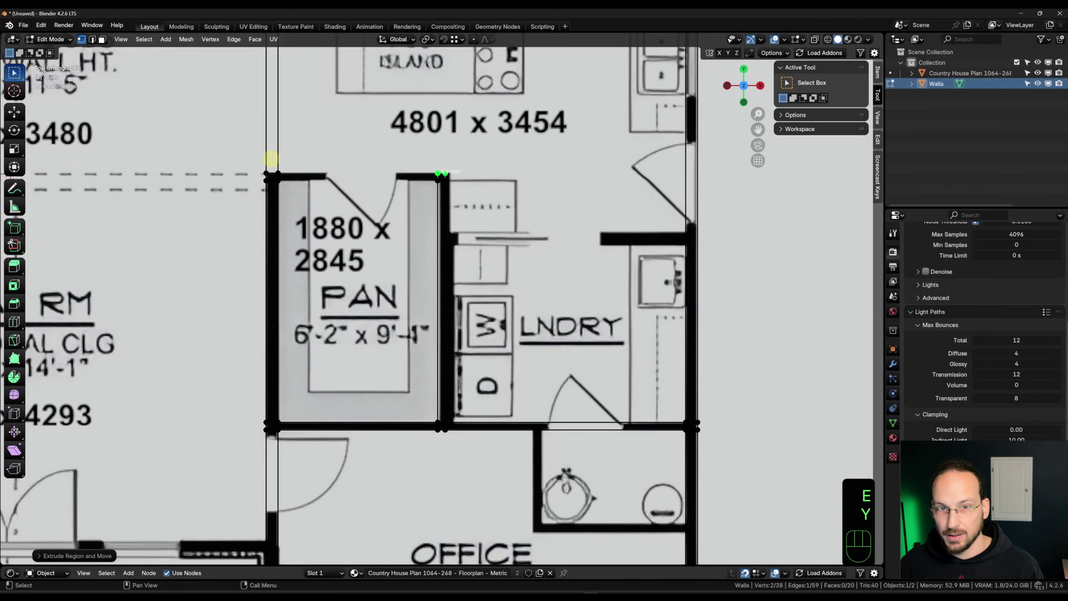
left_click(439, 211, "shift")
key("f")
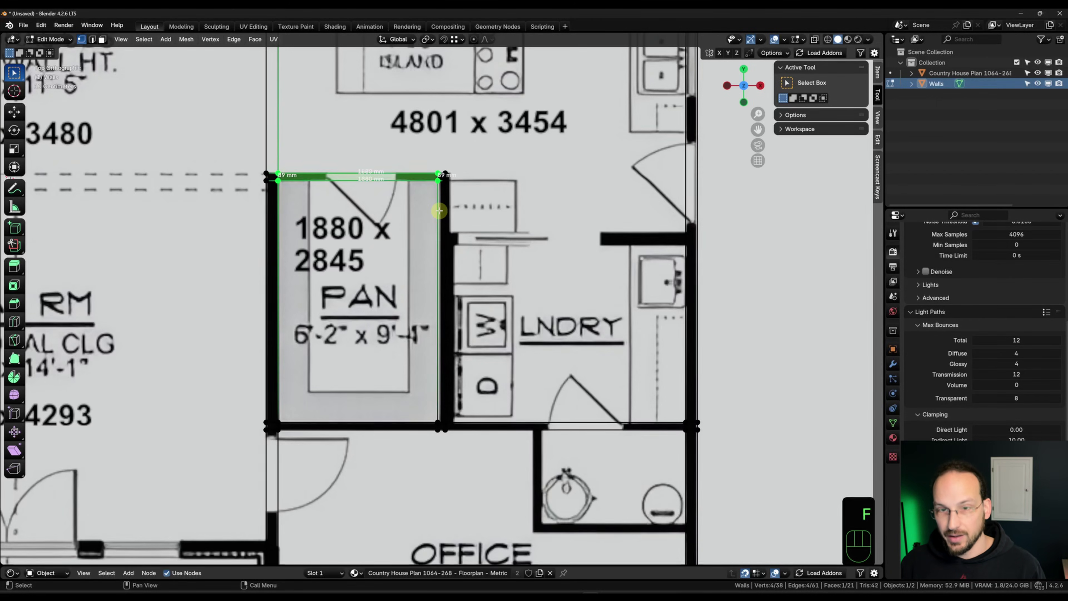
Leave Edit Mode and review the traced walls against the whole floor plan, including the bedroom side and great room front.
key("Tab")
scroll(546, 328, "down", 1)
scroll(565, 362, "down", 2)
middle_click_drag(567, 365, 591, 300)
middle_click_drag(496, 382, 703, 293)
scroll(703, 290, "down", 5)
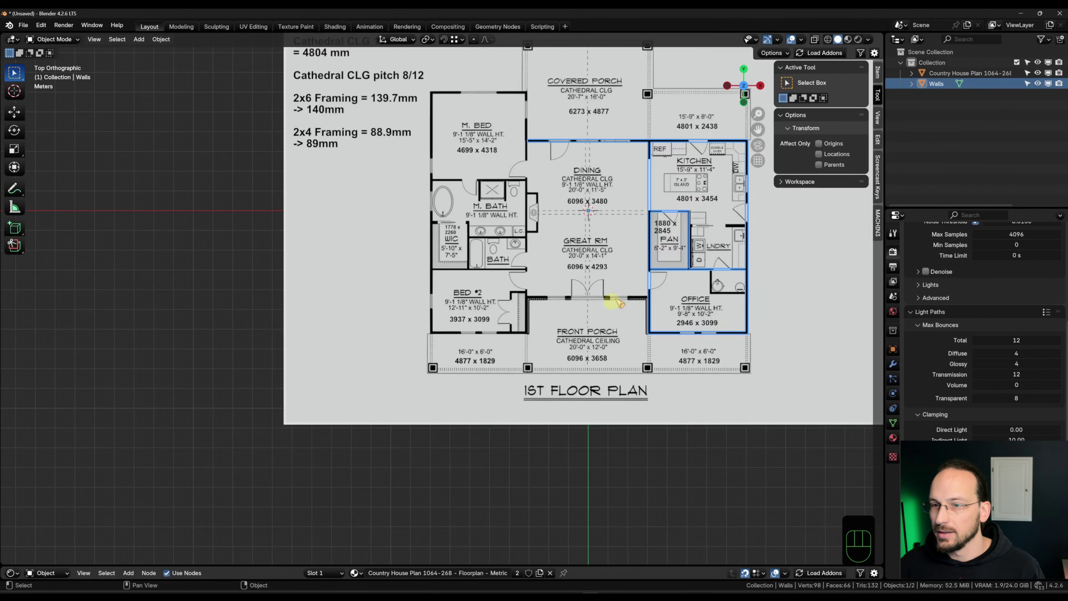
middle_click_drag(606, 336, 657, 294)
middle_click_drag(693, 228, 575, 367)
scroll(550, 343, "up", 4)
middle_click_drag(465, 395, 521, 344)
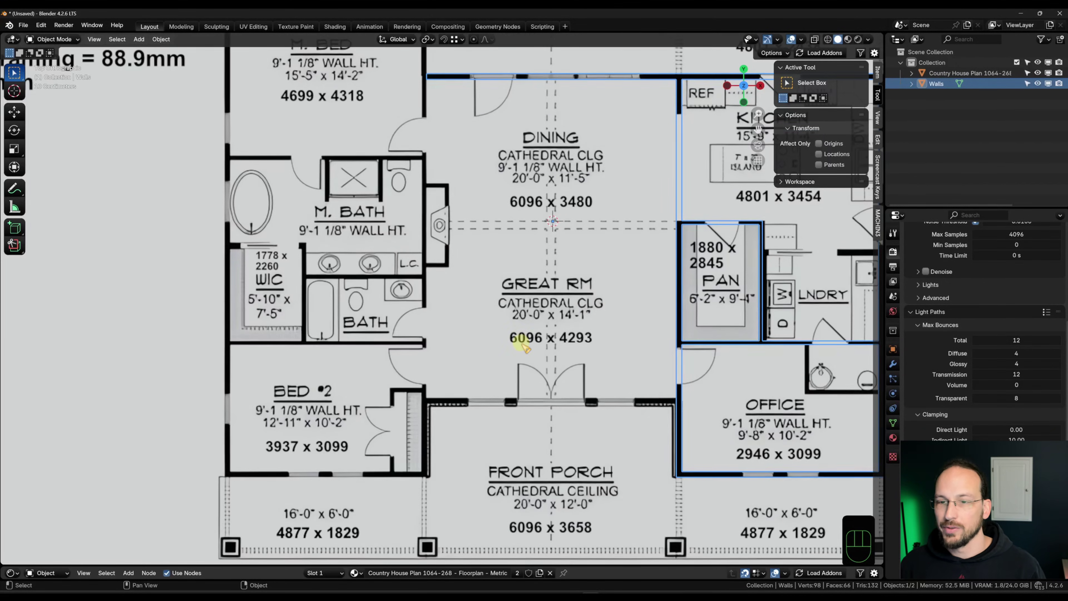
scroll(651, 423, "up", 3)
scroll(690, 381, "down", 3)
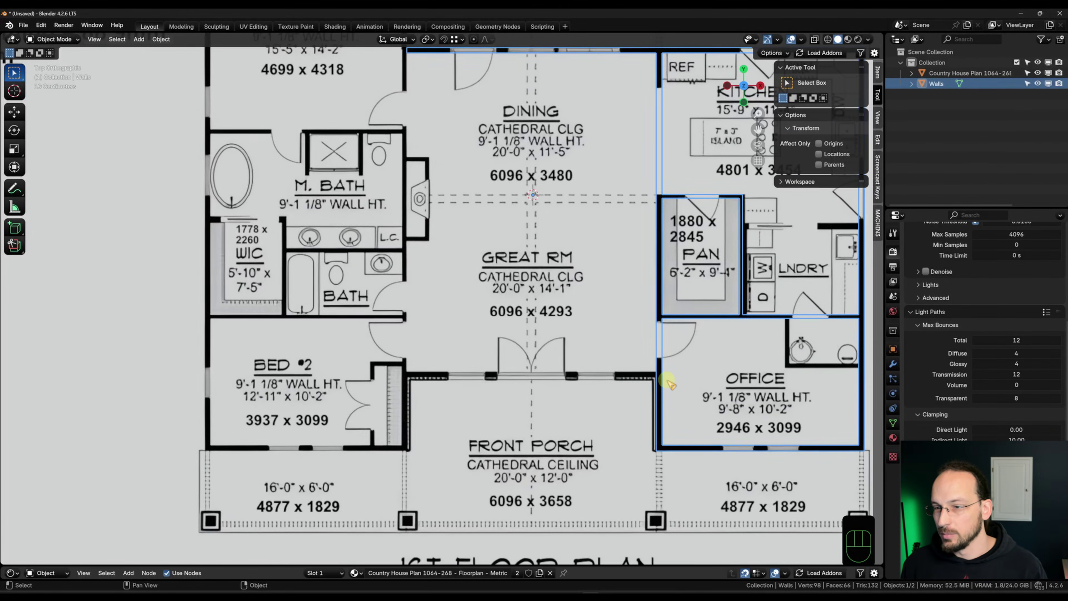
In Walls, add a loop cut across the great room–office wall, level with the inner face of the great room's front wall.
key("Tab")
scroll(647, 370, "up", 5)
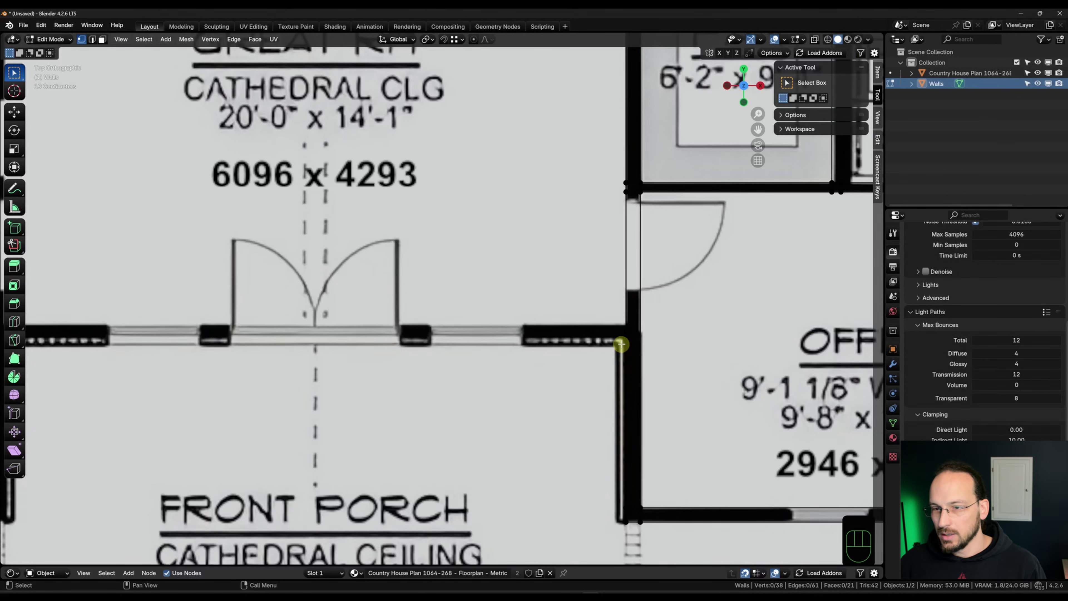
middle_click_drag(621, 325, 629, 350, "shift")
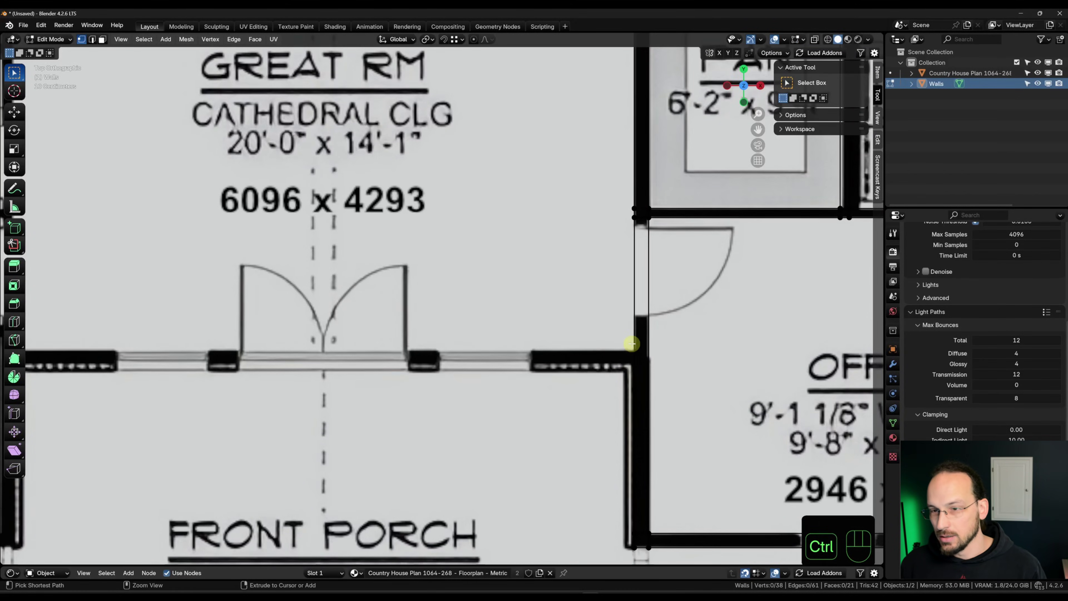
key("ctrl+r")
left_click(640, 361)
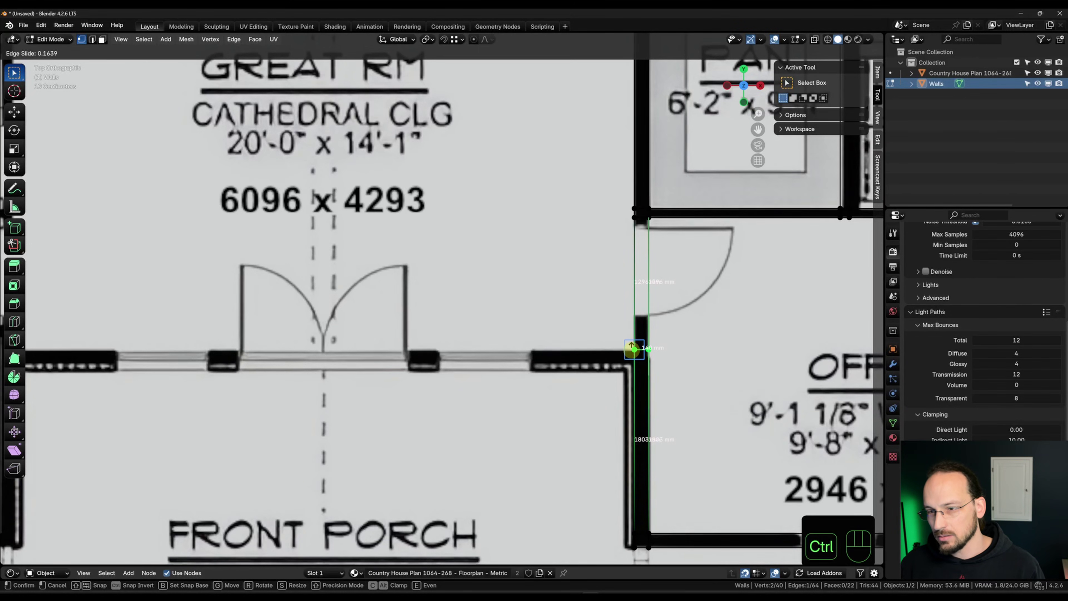
left_click(632, 348)
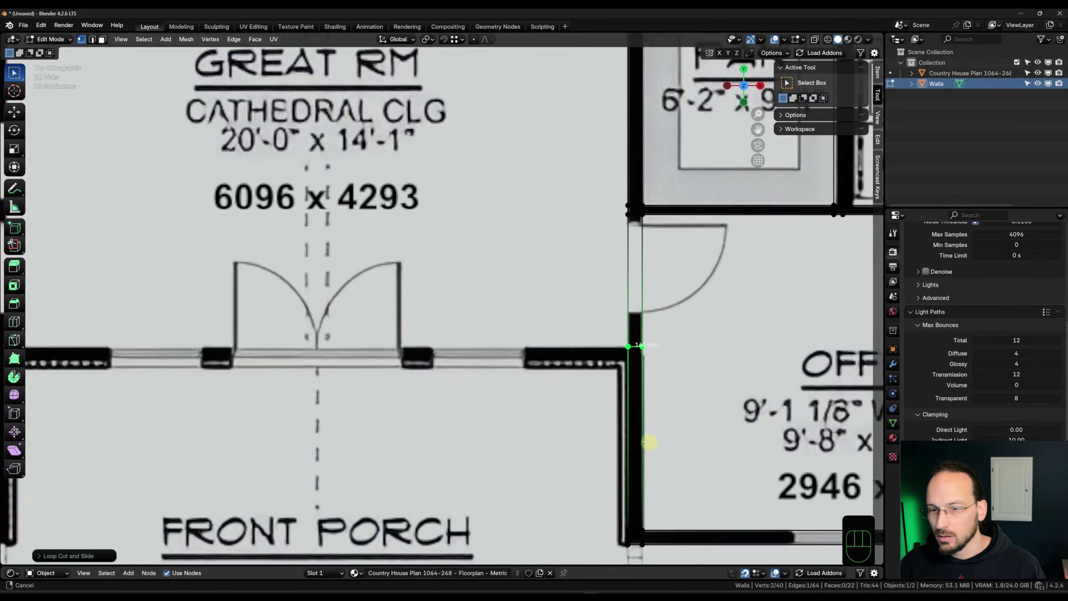
Add a second loop cut across the great room–office wall, about 139 mm toward the front porch from the first.
scroll(647, 441, "up", 3)
key("ctrl+r")
left_click(501, 431)
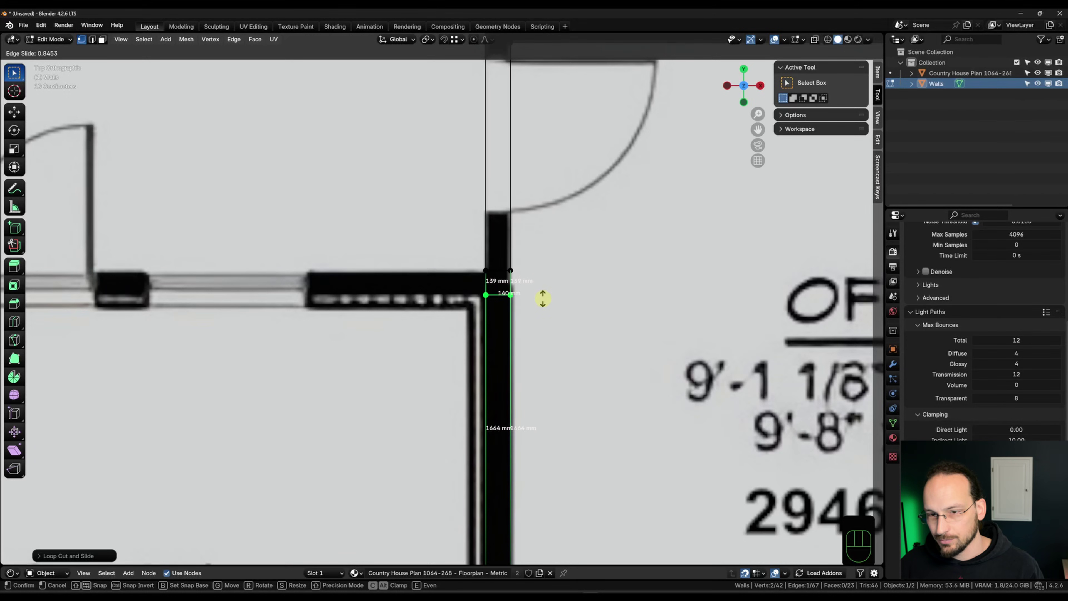
key("shift")
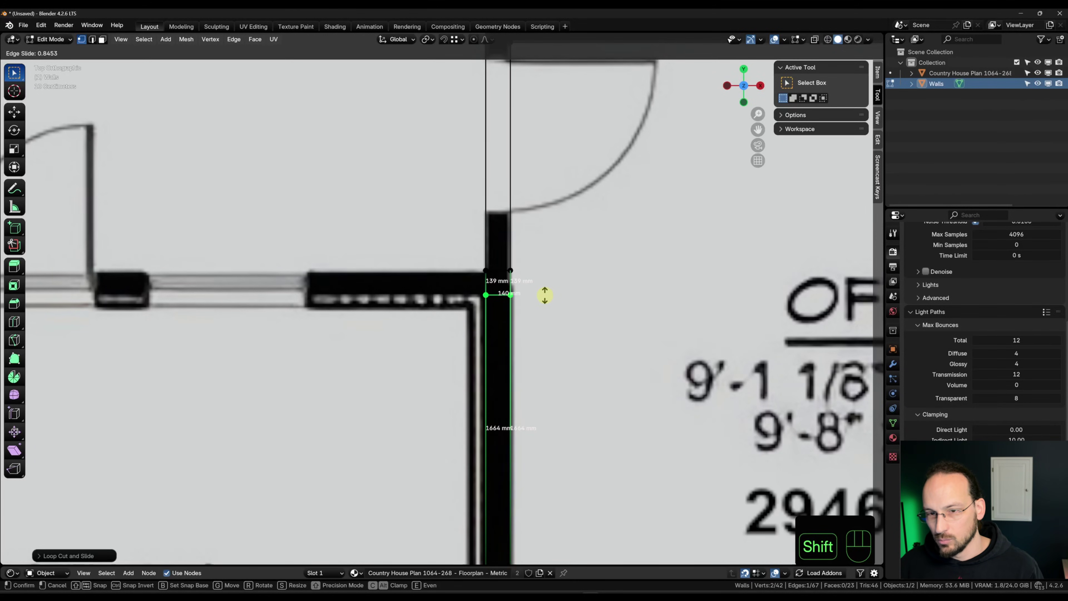
left_click(542, 298)
Slide the second loop cut to 140 mm from the first, matching the front wall's thickness.
scroll(536, 300, "up", 4)
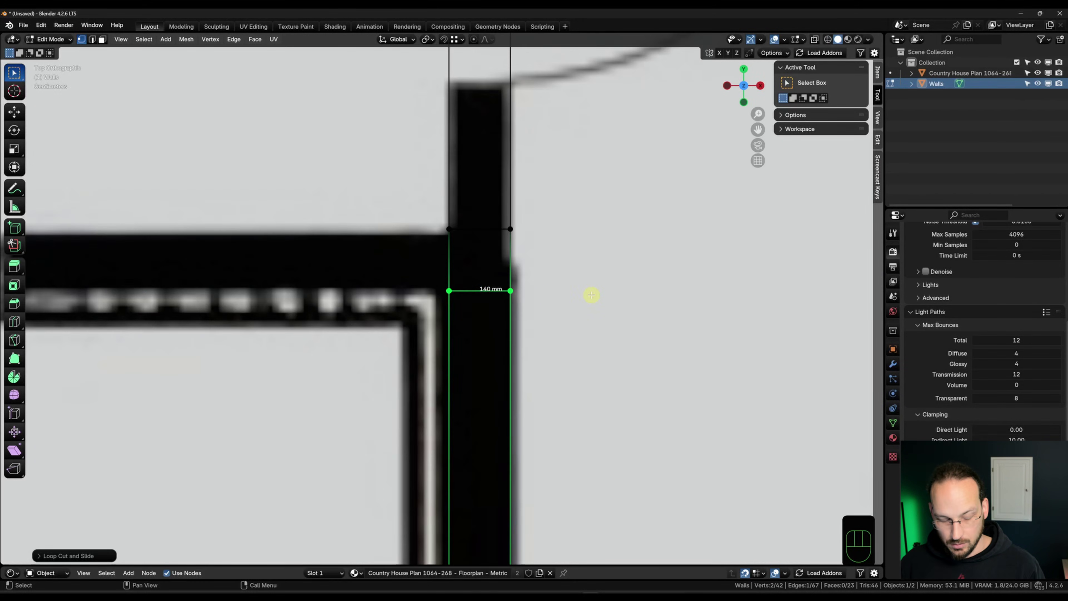
key("g")
key("g")
key("shift")
left_click(591, 274)
Select the great-room-side edge between the loop cuts and extrude it 6096 mm along negative X to the bedroom-side wall.
scroll(580, 303, "down", 8)
middle_click_drag(575, 309, 685, 322)
left_click_drag(658, 278, 672, 305)
middle_click_drag(479, 327, 658, 337)
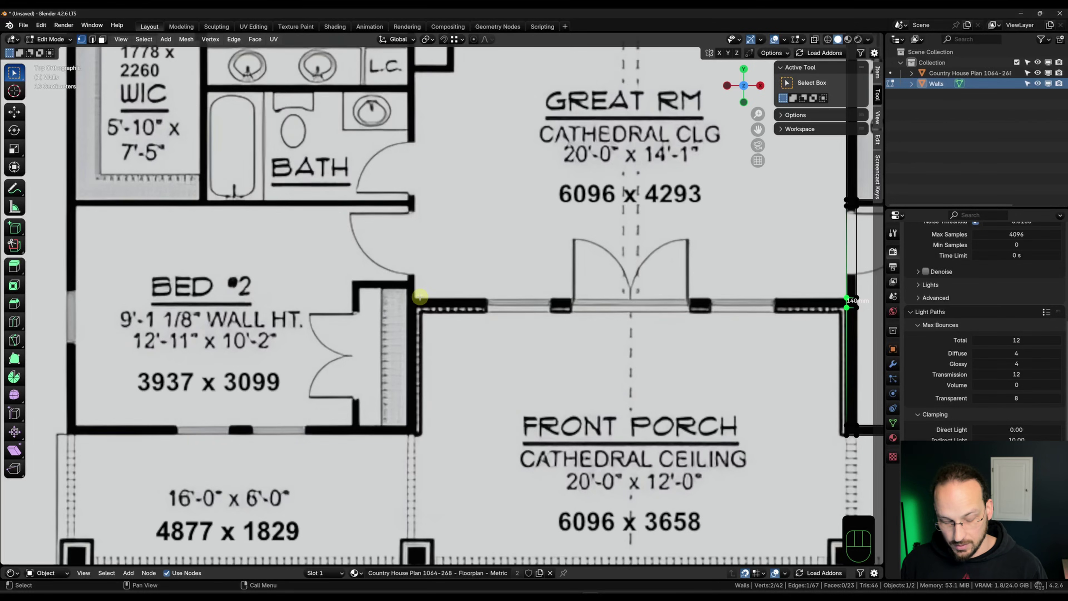
key("ctrl+z")
key("e")
key("x")
key("ctrl")
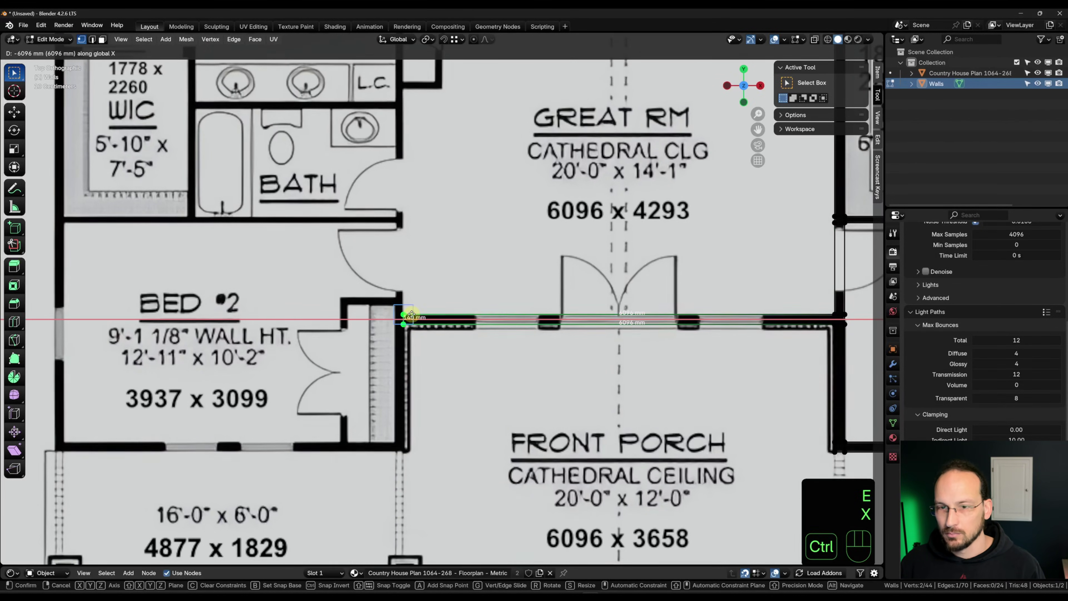
Extrude the great room front wall's end edge 140 mm along negative X to form the corner beside Bed #2.
scroll(412, 314, "up", 4)
type("140-")
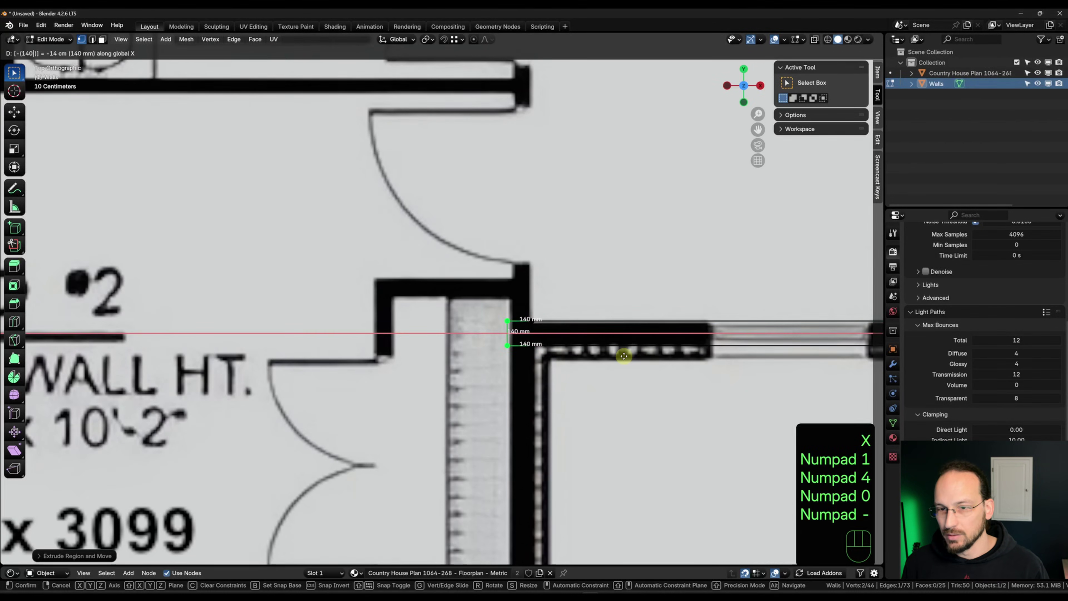
key("KP_Enter")
Extrude the porch-side edge of the Bed #2 corner along negative Y, snapping to the inner face of the office's front wall.
scroll(618, 362, "down", 5)
scroll(431, 317, "up", 10)
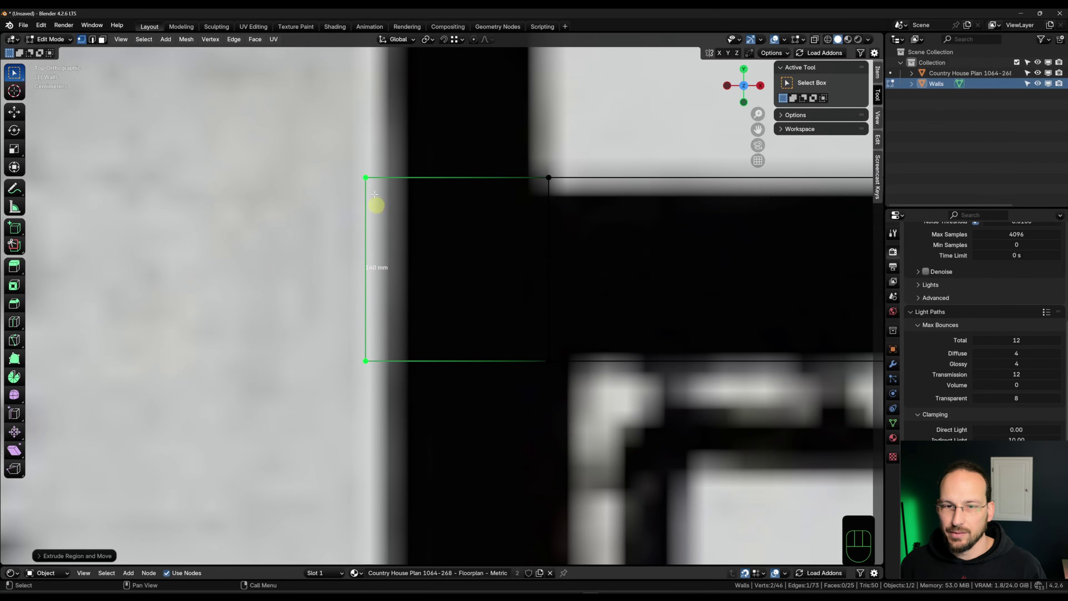
scroll(421, 320, "down", 6)
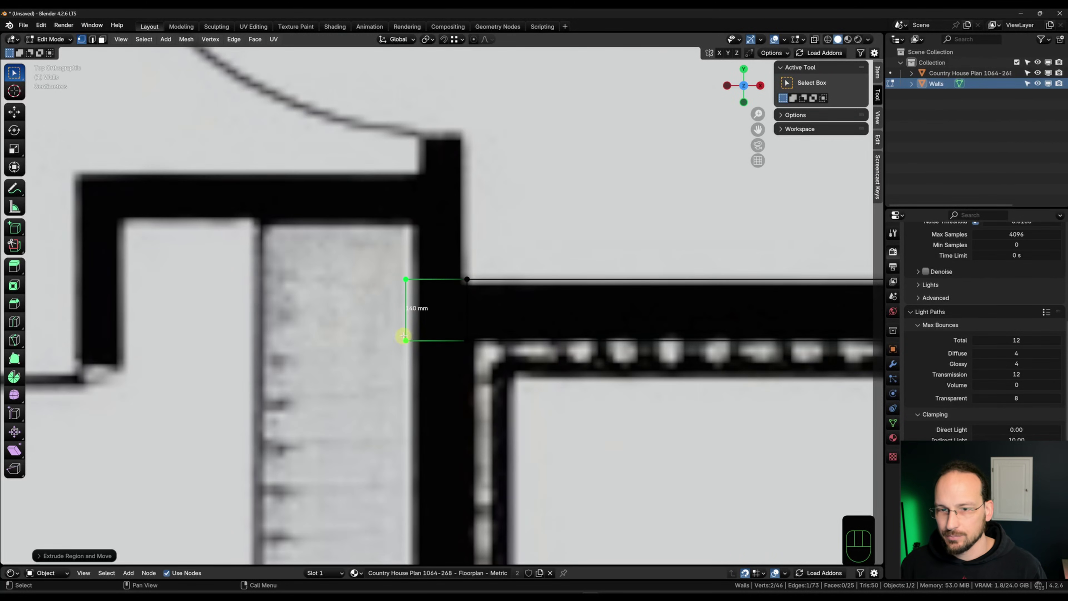
scroll(403, 337, "down", 10)
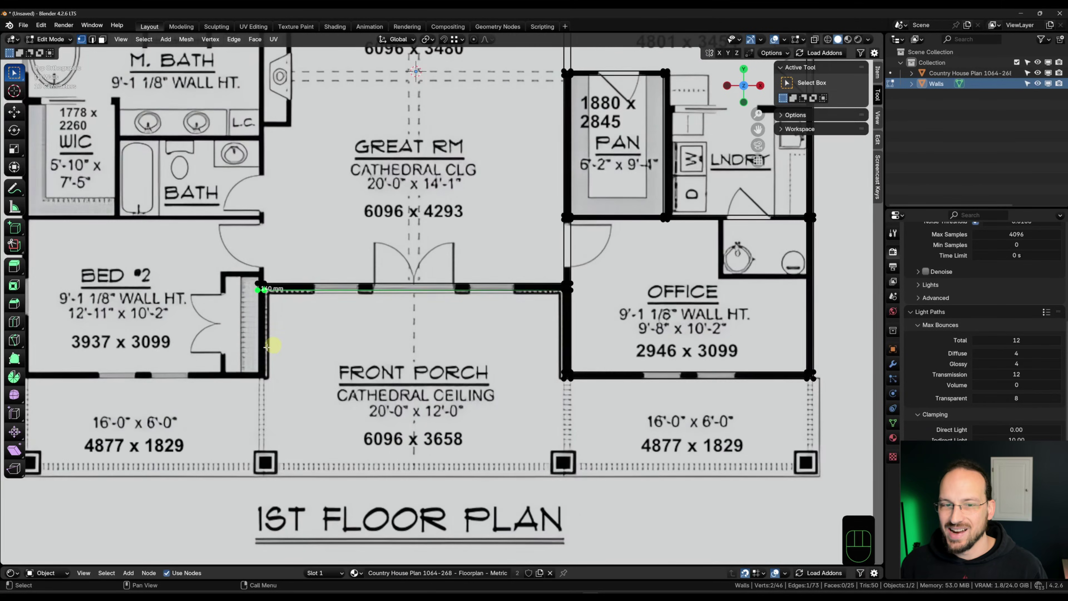
middle_click_drag(273, 345, 335, 335, "shift")
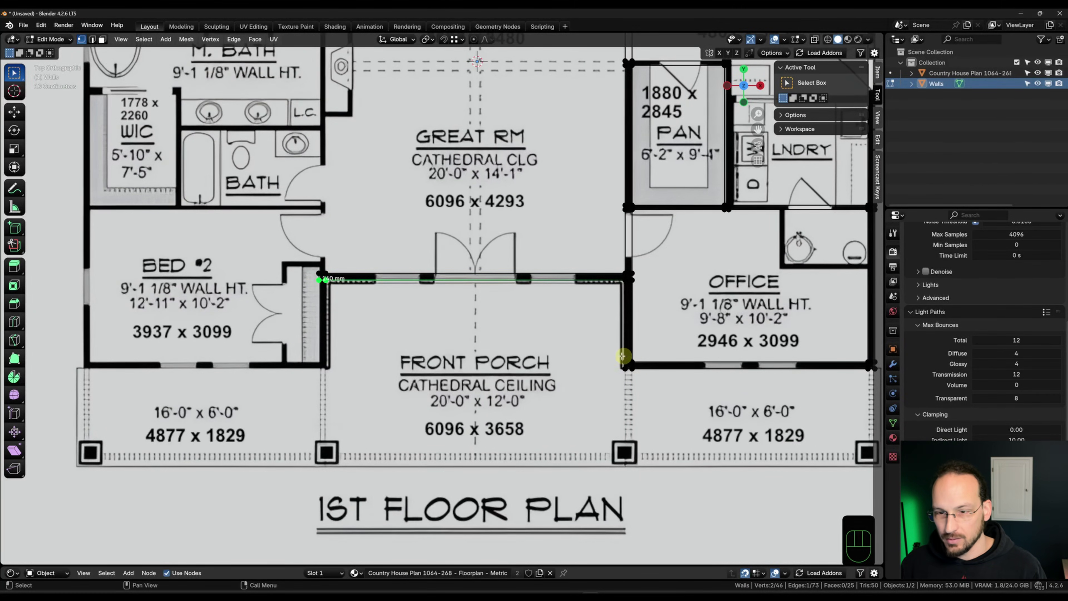
key("e")
key("y")
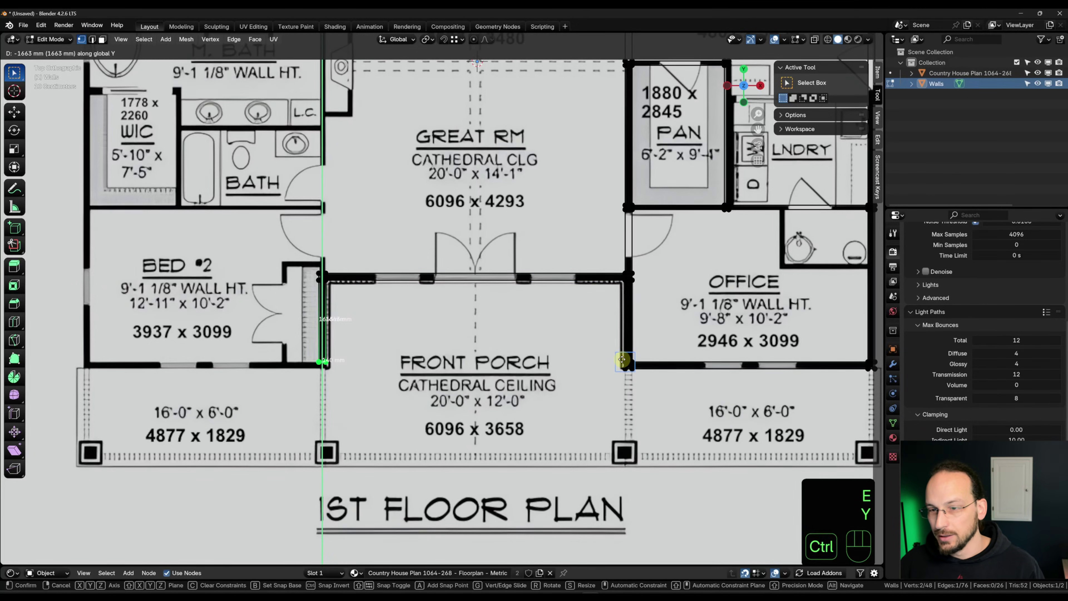
left_click(621, 360)
Extrude the end edge of the wall between Bed #2 and the porch 140 mm along negative Y, snapping to the office front wall's outer face.
key("e")
key("y")
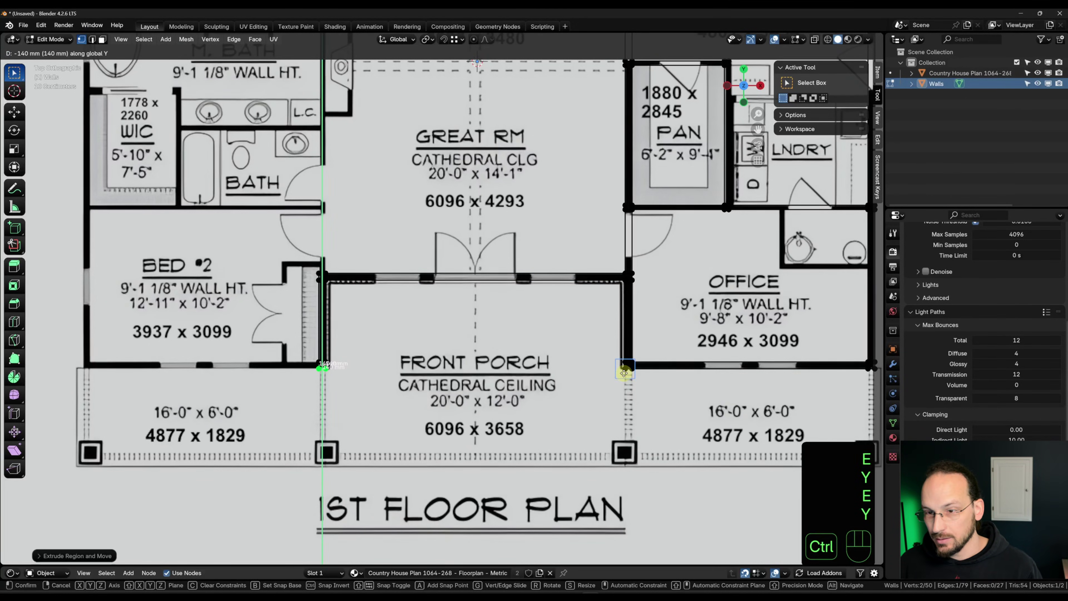
left_click(625, 369, "ctrl")
middle_click_drag(388, 326, 521, 326, "shift")
scroll(520, 326, "up", 6)
scroll(520, 326, "down", 3)
Switch to editing the floor plan mesh and add a vertical loop cut near the wall between Bed #2 and the front porch.
key("Tab")
left_click(444, 241)
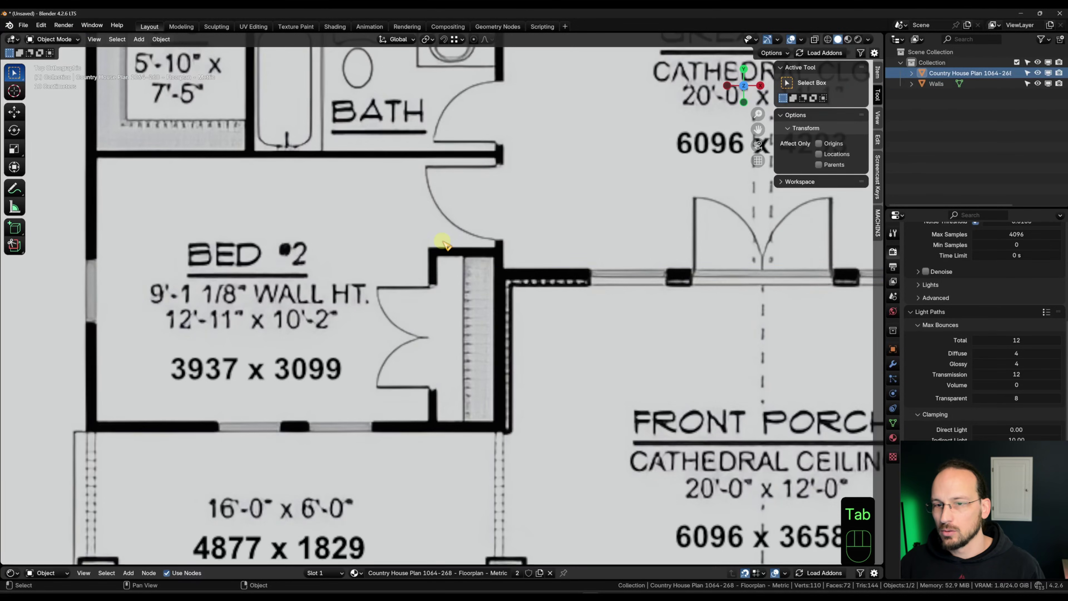
key("Tab")
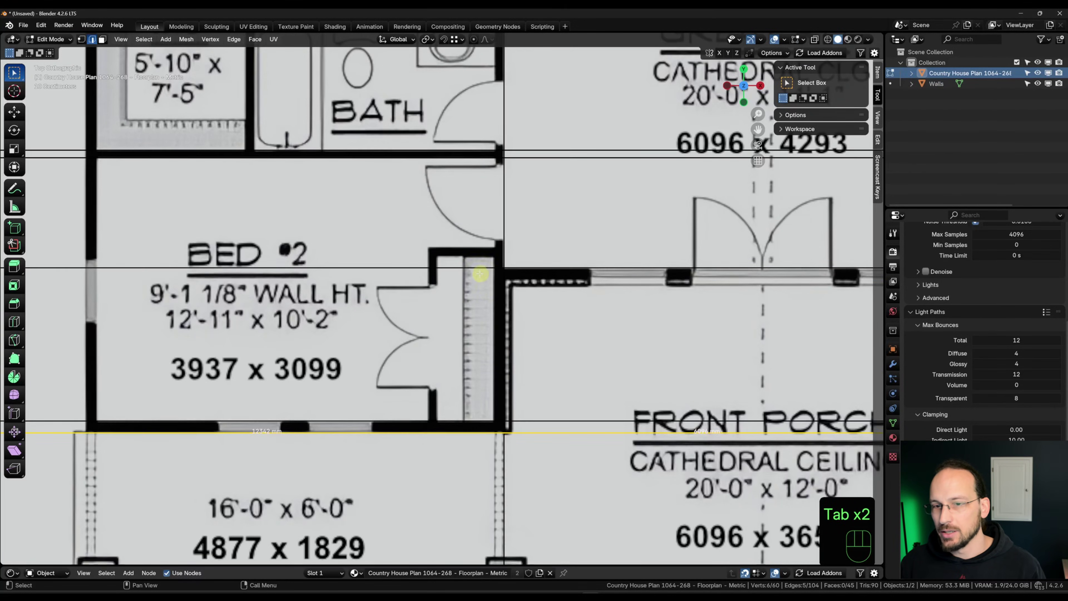
scroll(480, 274, "down", 1)
scroll(454, 311, "up", 3)
key("ctrl+r")
left_click(796, 290)
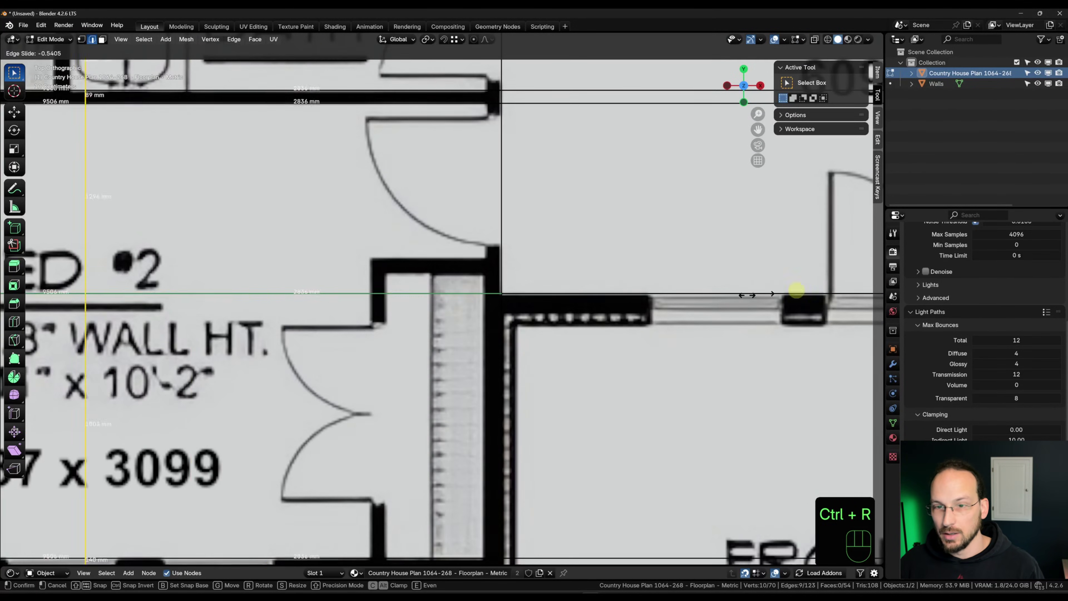
left_click(796, 290)
Slide the floor plan's loop cut onto the closet-side face of the drawn wall between Bed #2 and the porch.
scroll(470, 360, "down", 3)
scroll(384, 277, "up", 10)
key("g")
key("g")
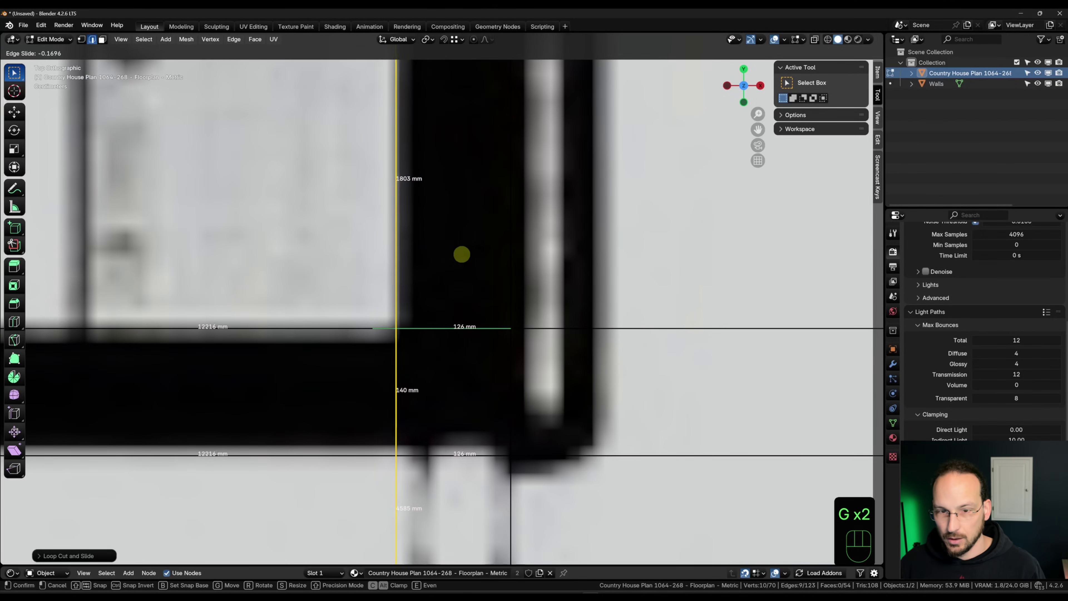
left_click(501, 252)
scroll(503, 253, "down", 8)
scroll(433, 343, "up", 2)
scroll(433, 343, "down", 5)
scroll(501, 392, "up", 2)
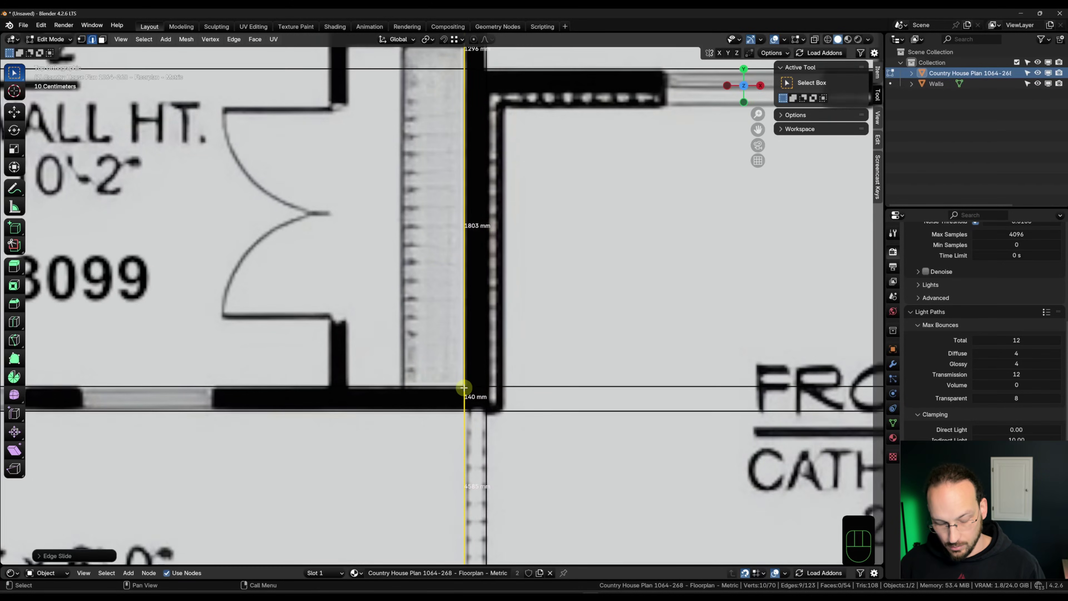
In wireframe, move the floor plan's loop cut along X, snapping it to the Walls corner beside Bed #2, and restore the shaded view.
key("shift+z")
scroll(464, 391, "up", 2)
key("g")
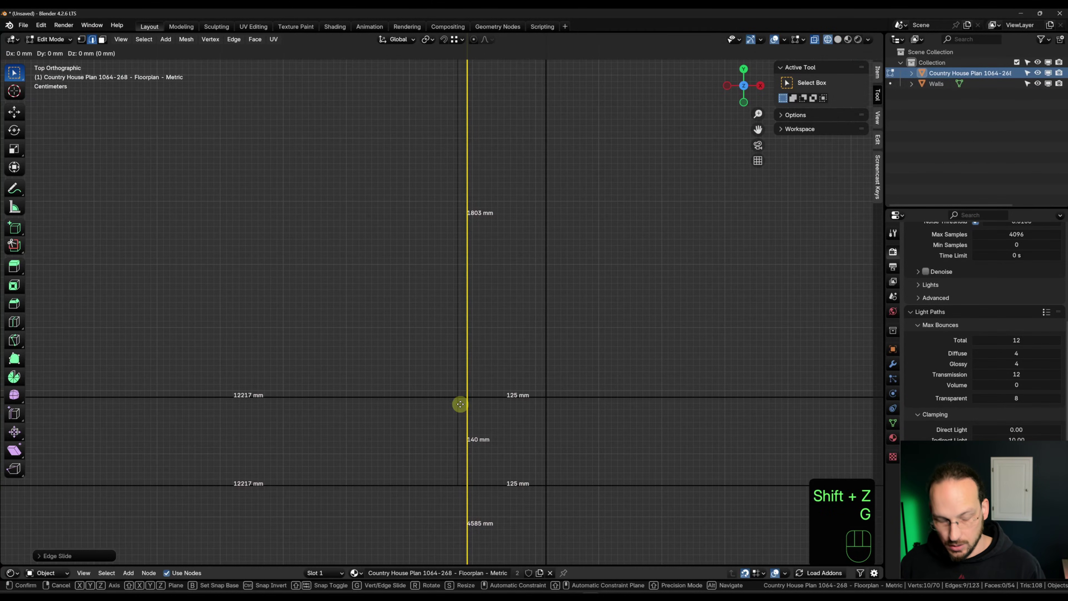
key("x")
left_click(457, 398, "ctrl")
scroll(470, 406, "down", 2)
key("ctrl+Tab")
left_click(488, 316)
key("shift+z")
scroll(490, 318, "up", 1)
Return to editing the Walls mesh and turn on X-ray so the plan shows through around Bed #2.
key("ctrl+Tab")
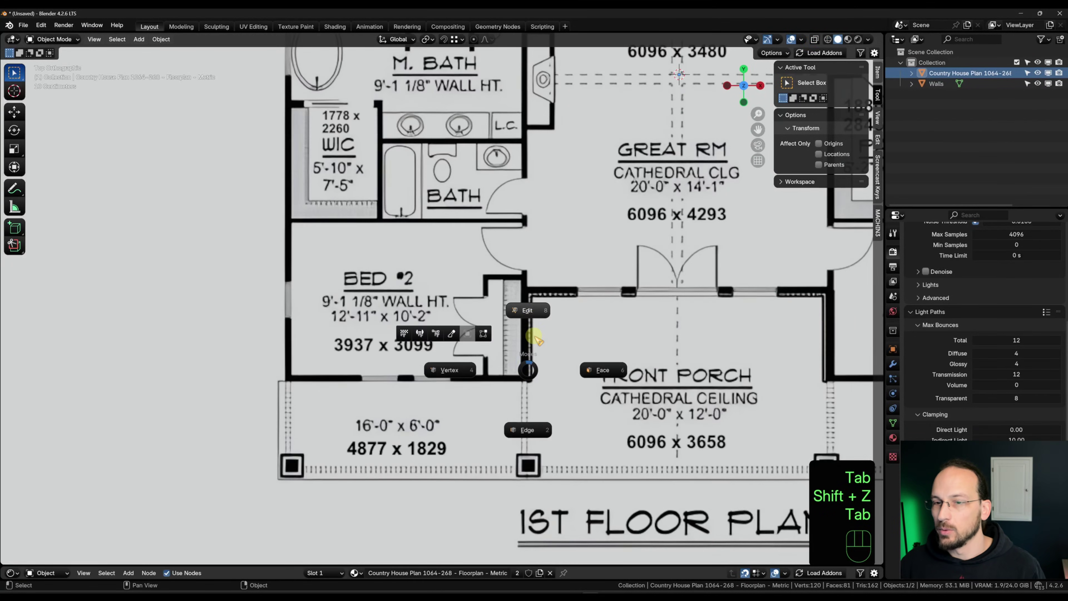
left_click(529, 370)
left_click(529, 378)
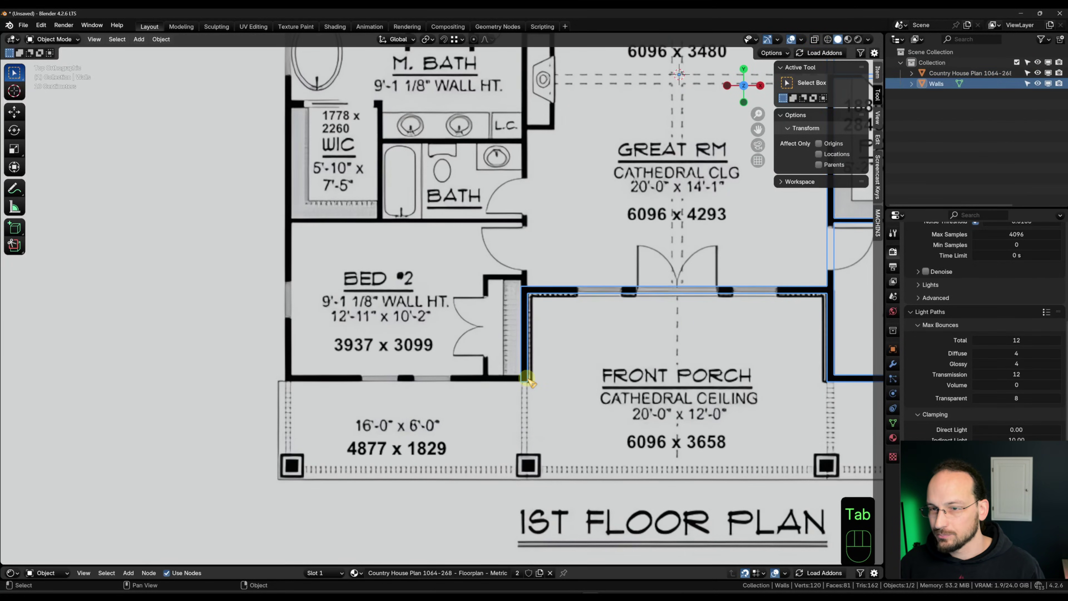
key("Tab")
scroll(508, 382, "up", 3)
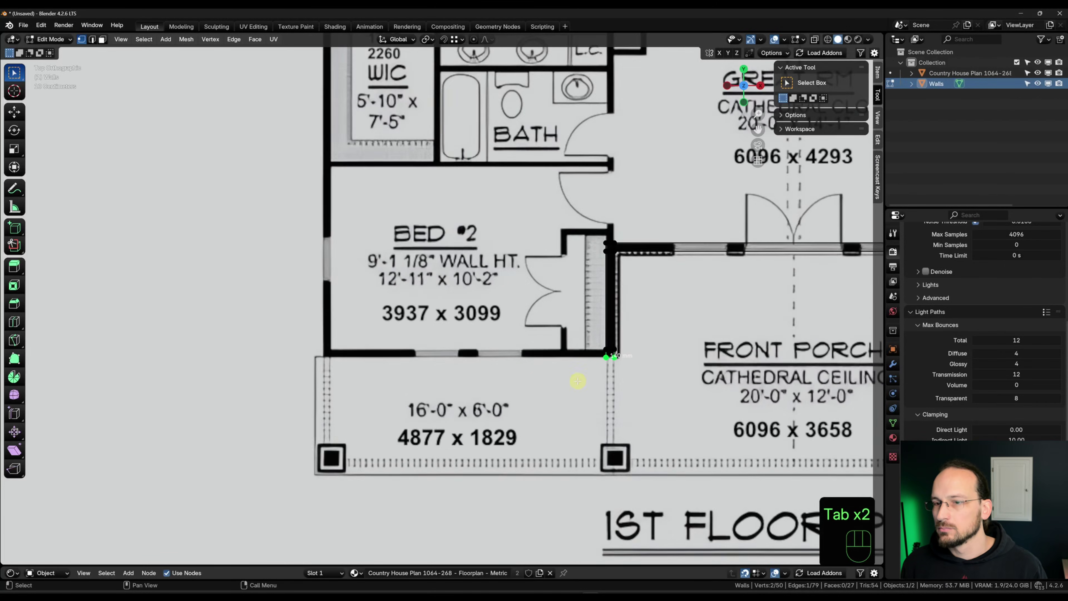
scroll(561, 426, "down", 2)
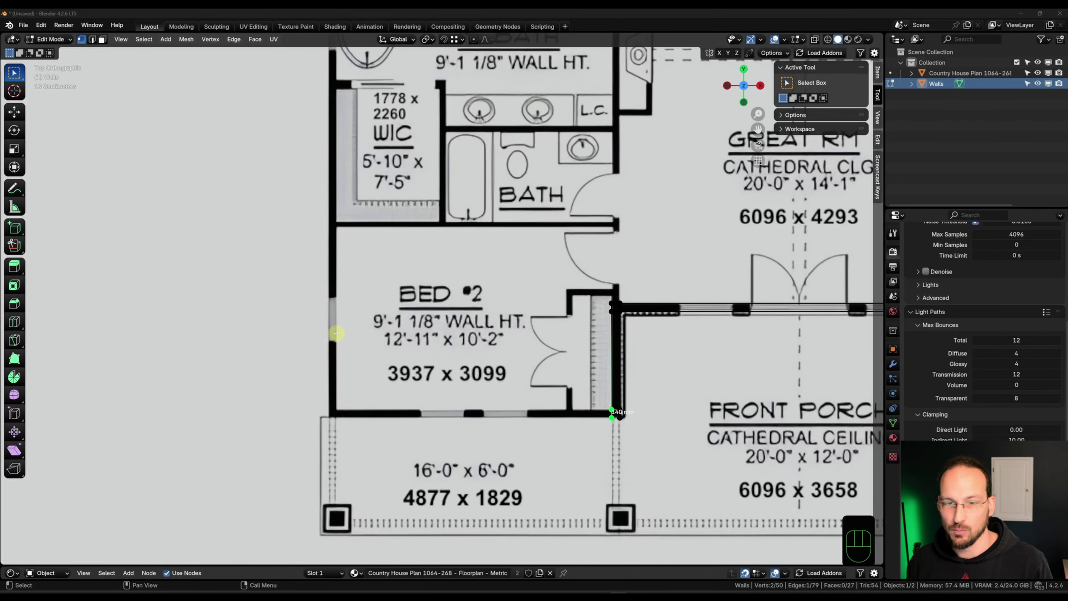
scroll(559, 338, "down", 5)
middle_click_drag(517, 310, 442, 376, "shift")
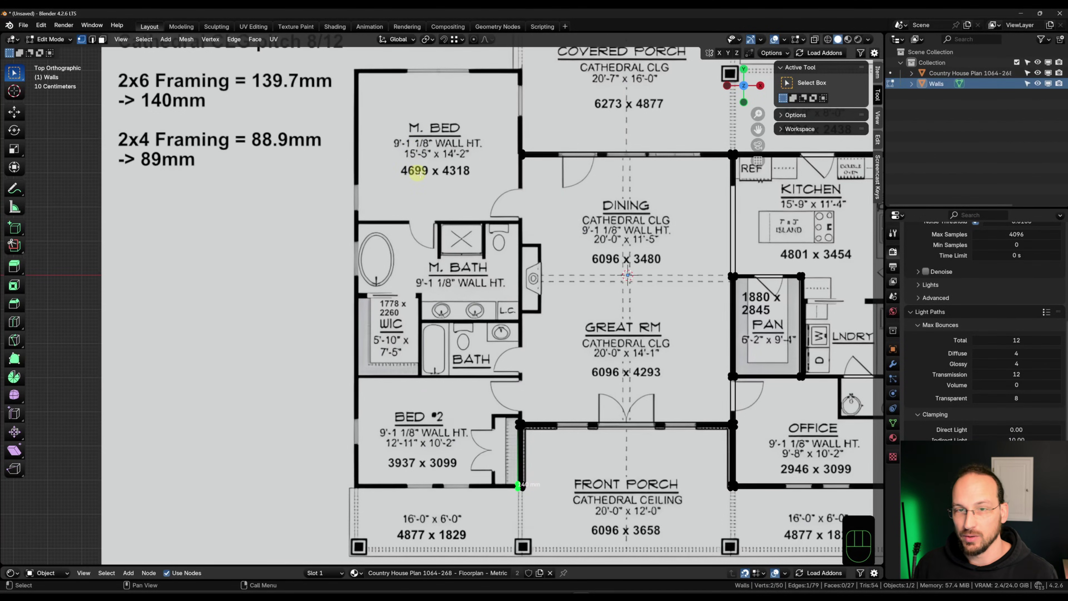
middle_click_drag(490, 485, 489, 467, "shift")
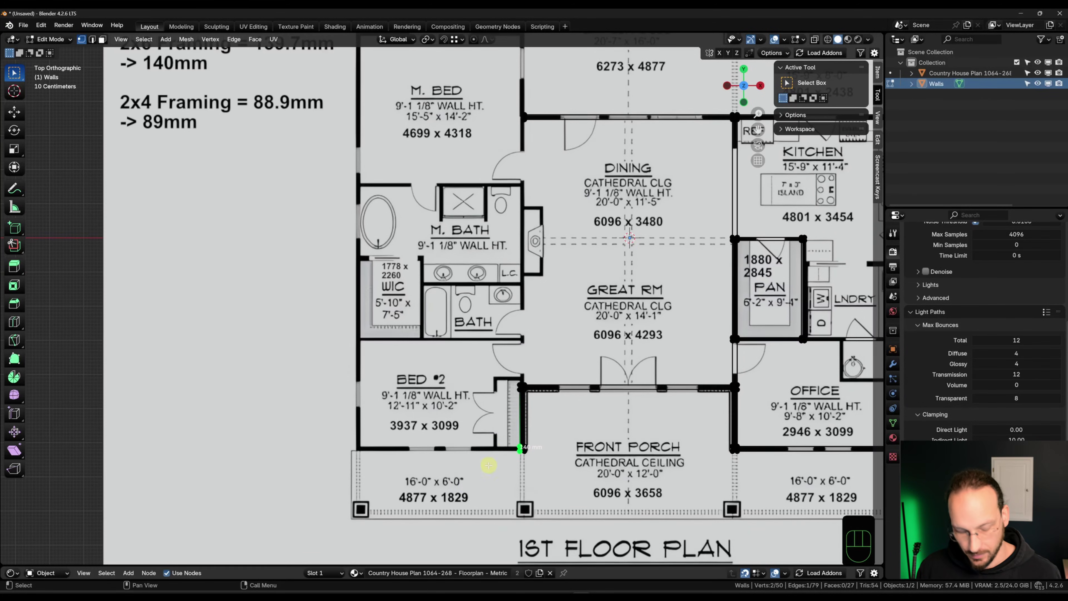
key("alt+z")
scroll(464, 477, "up", 3)
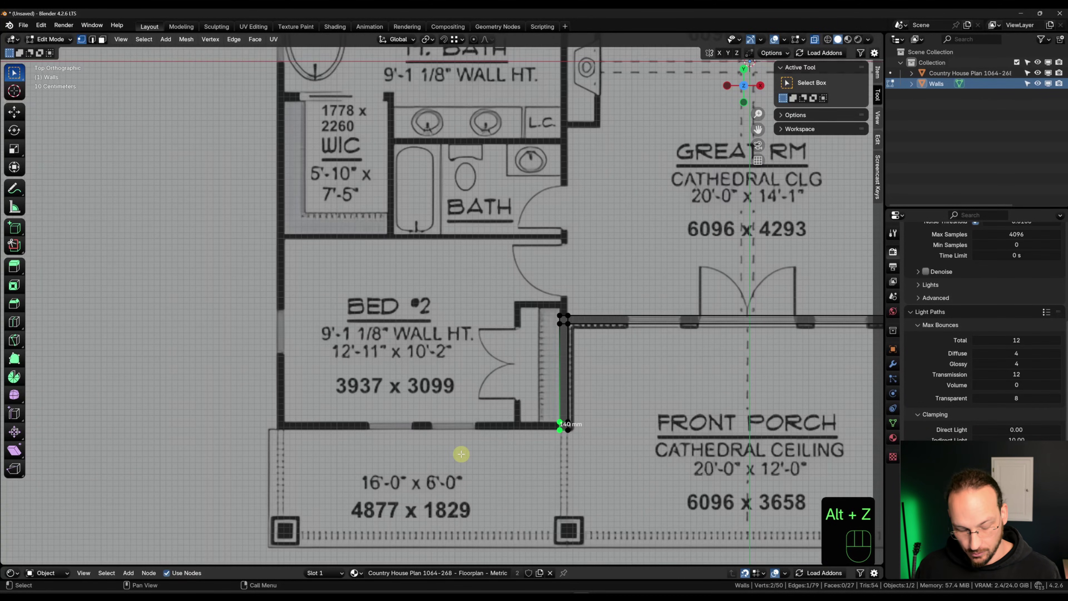
Extrude the selected edge at Bed #2's porch-side corner 4699 mm along negative X to form the bedroom's front wall.
key("e")
key("x")
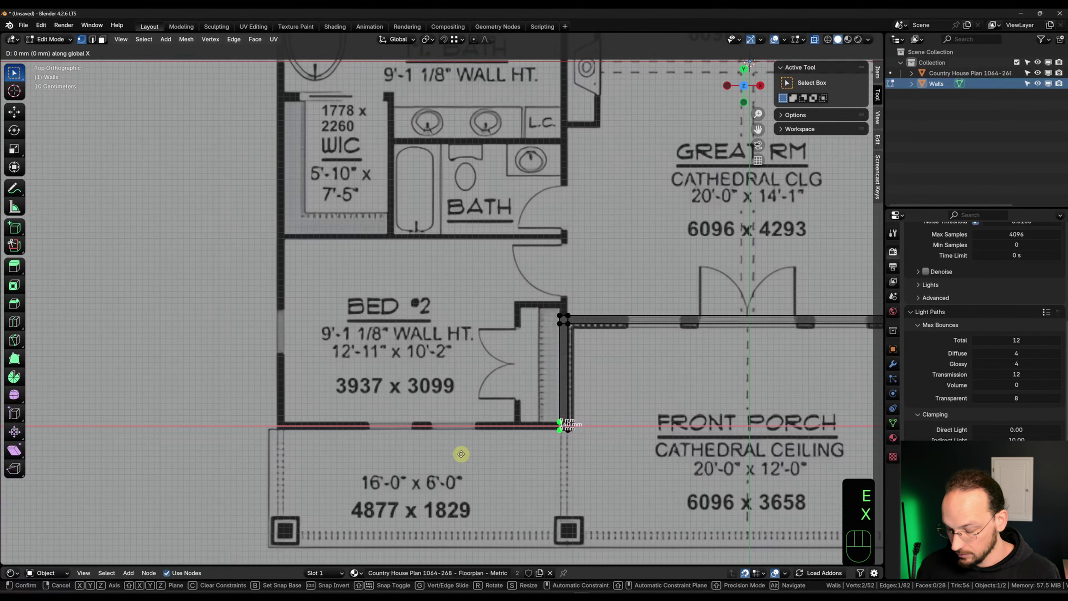
type("4699")
key("KP_Subtract")
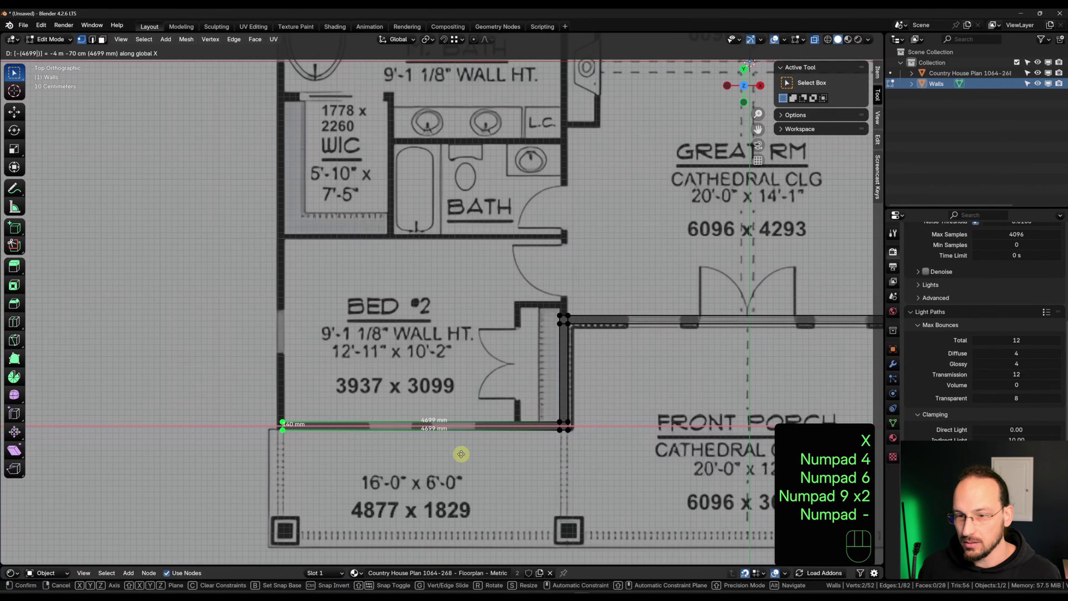
key("KP_Enter")
key("KP_Decimal")
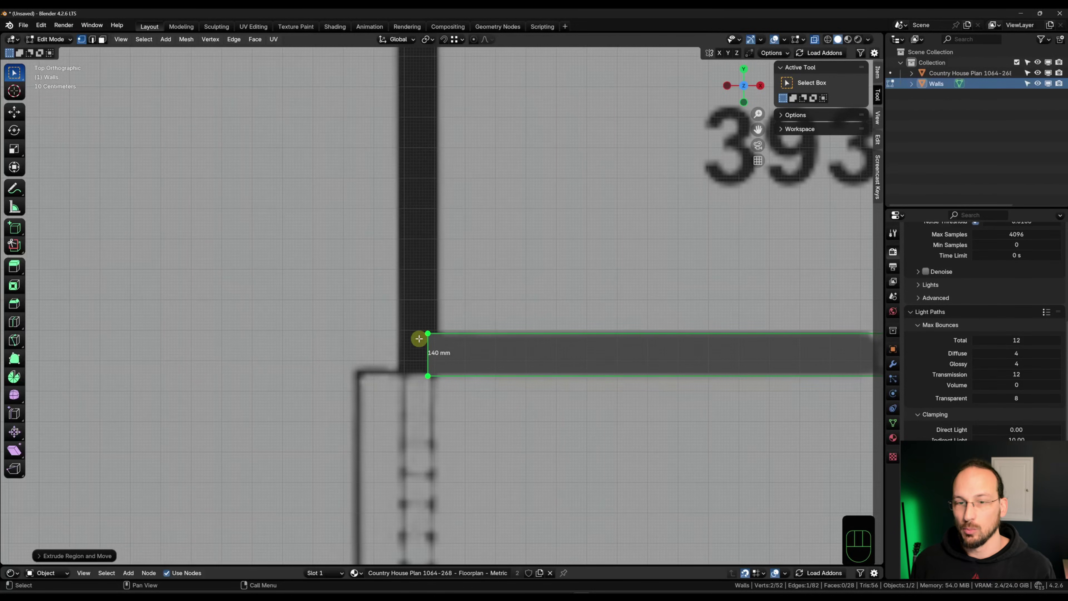
scroll(426, 339, "down", 4)
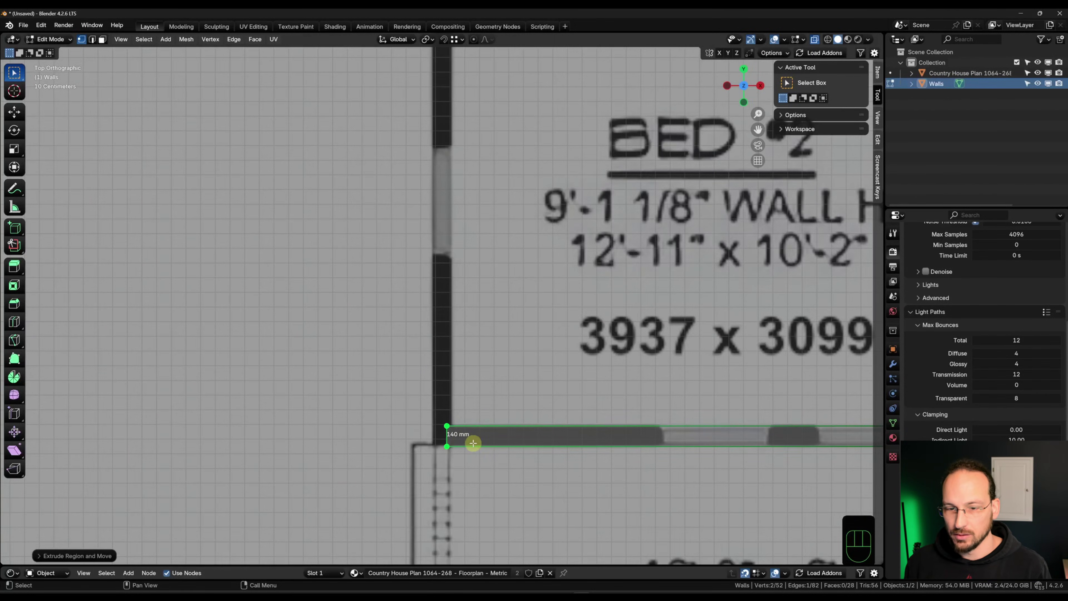
Extrude the end edge of Bed #2's front wall another 140 mm along negative X to form the outer corner.
key("e")
key("x")
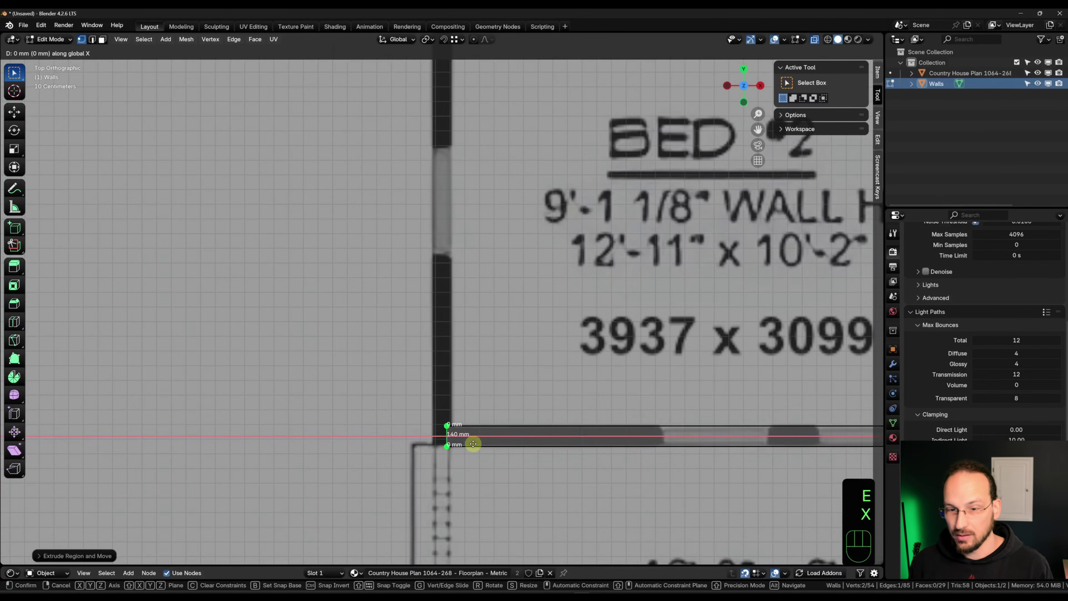
key("KP_1")
key("KP_4")
key("KP_0")
key("KP_Subtract")
key("KP_Enter")
Switch to editing the floor plan mesh and add a vertical loop cut near Bed #2's outer side wall.
key("Tab")
scroll(501, 239, "down", 4)
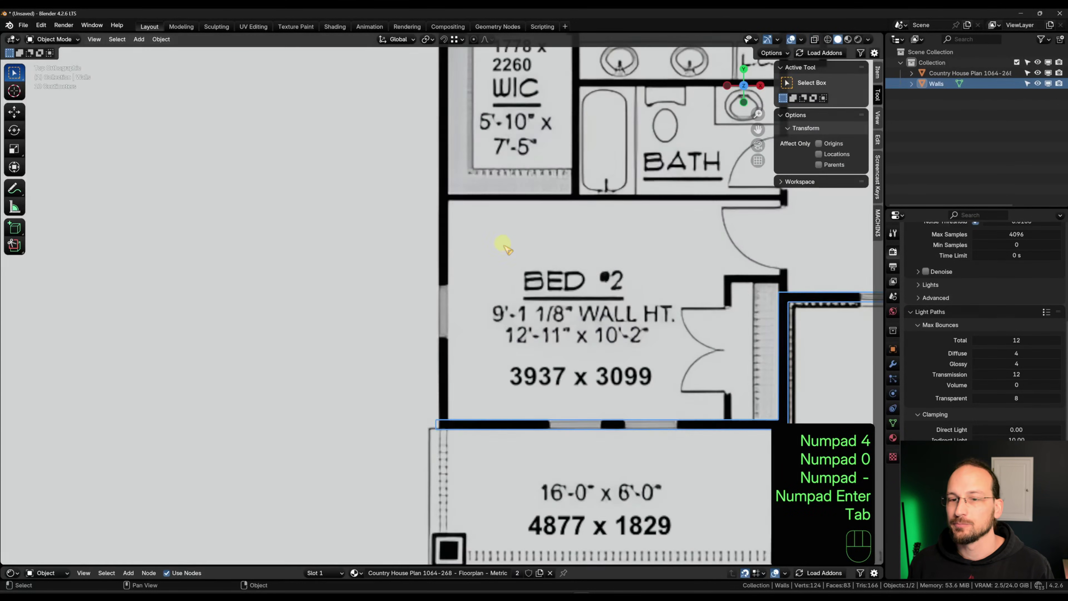
left_click(501, 239)
key("Tab")
scroll(488, 310, "up", 3)
key("ctrl+r")
left_click(526, 337)
left_click(696, 322)
Slide the new loop cut onto the inner face of Bed #2's drawn outer side wall.
scroll(429, 282, "up", 8)
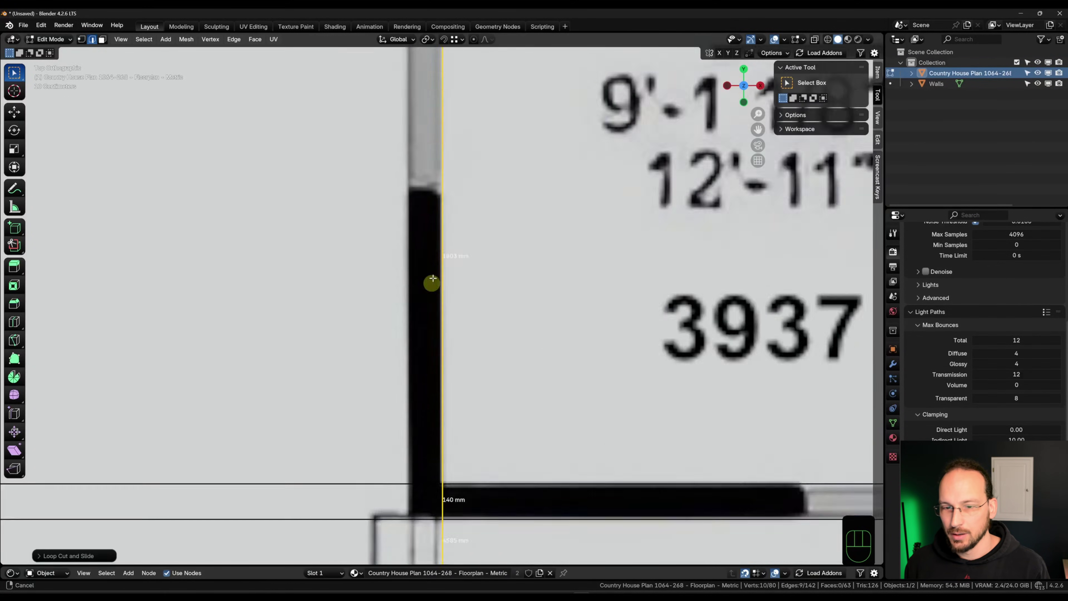
key("g")
key("g")
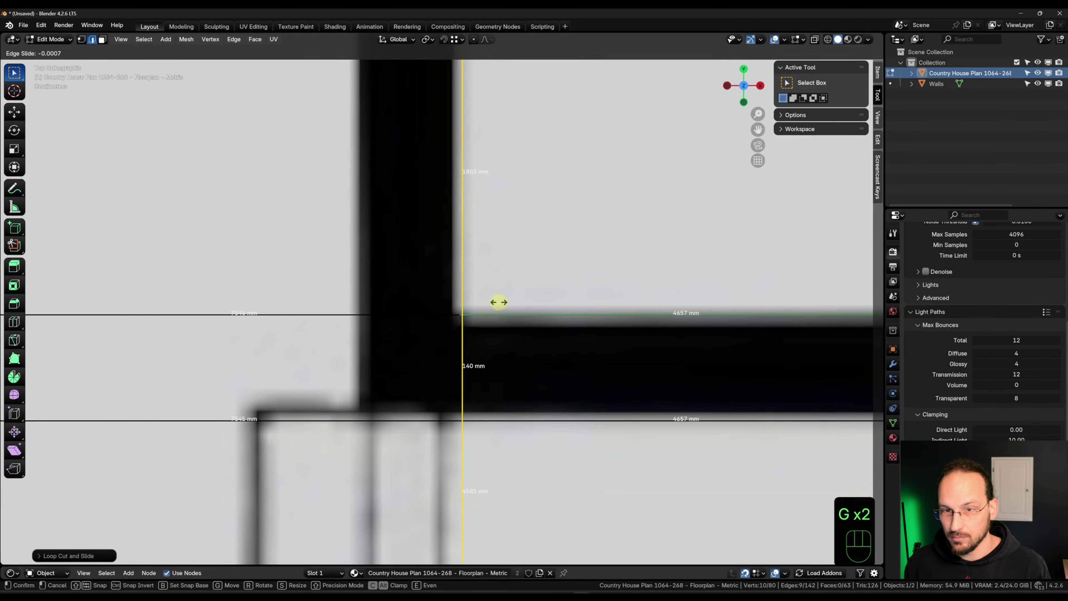
left_click(496, 303)
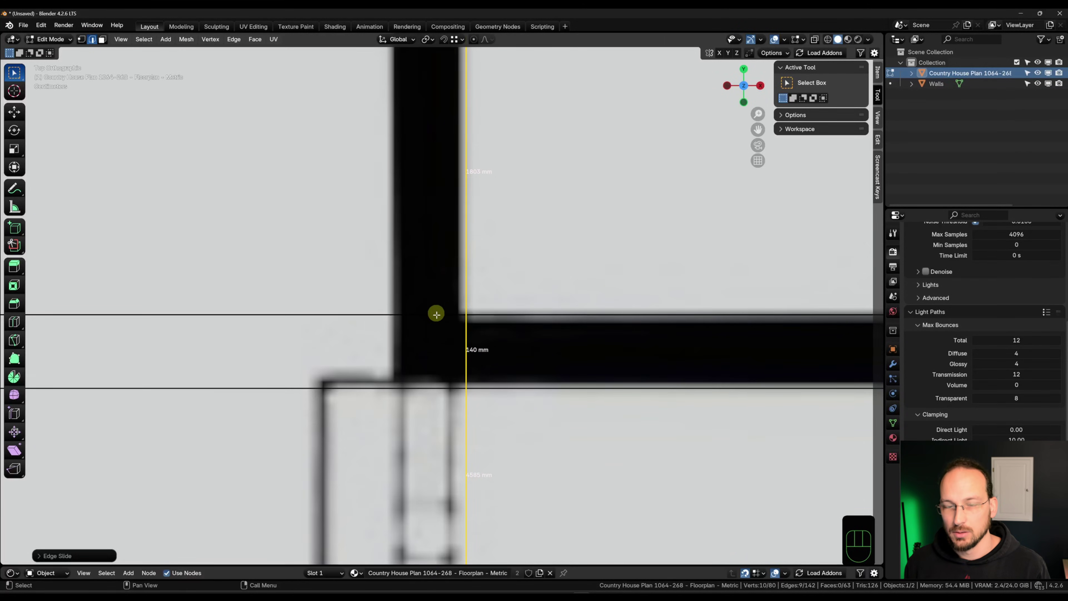
Move the floor plan's loop cut along X in wireframe, snapping it to the inner edge of the Walls outer corner, and restore shading with X-ray.
key("shift+z")
key("g")
key("y")
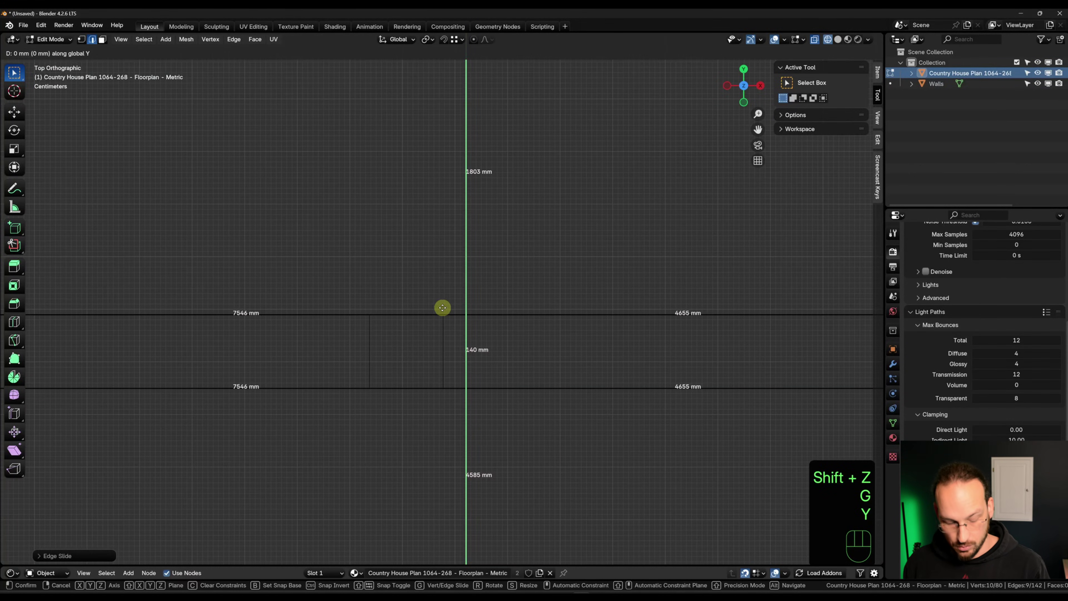
key("x")
left_click(443, 315, "ctrl")
scroll(446, 318, "down", 2)
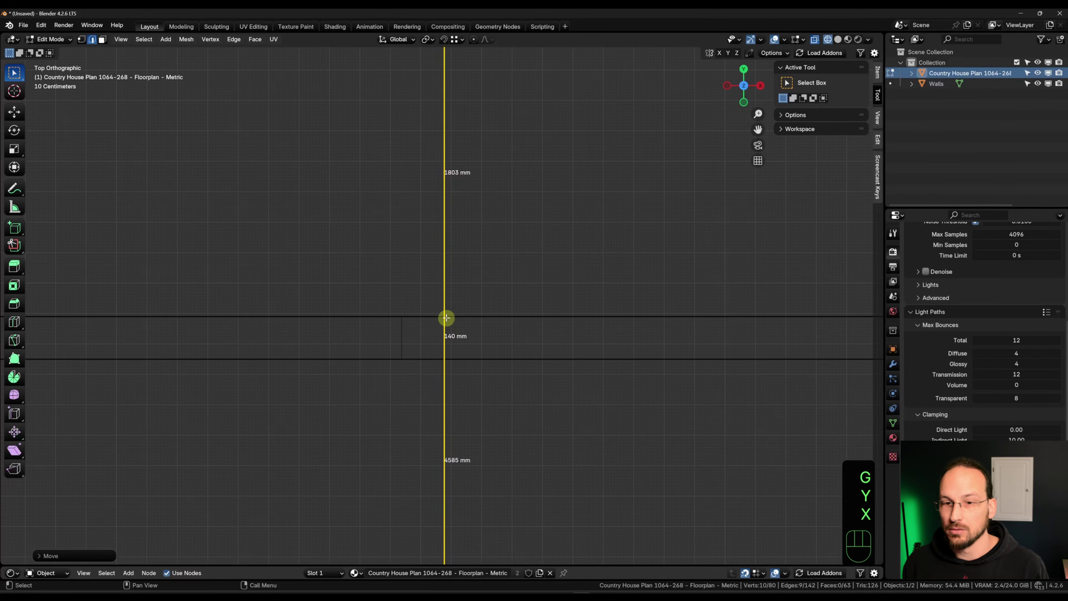
key("shift+z")
scroll(416, 333, "up", 10)
key("alt+z")
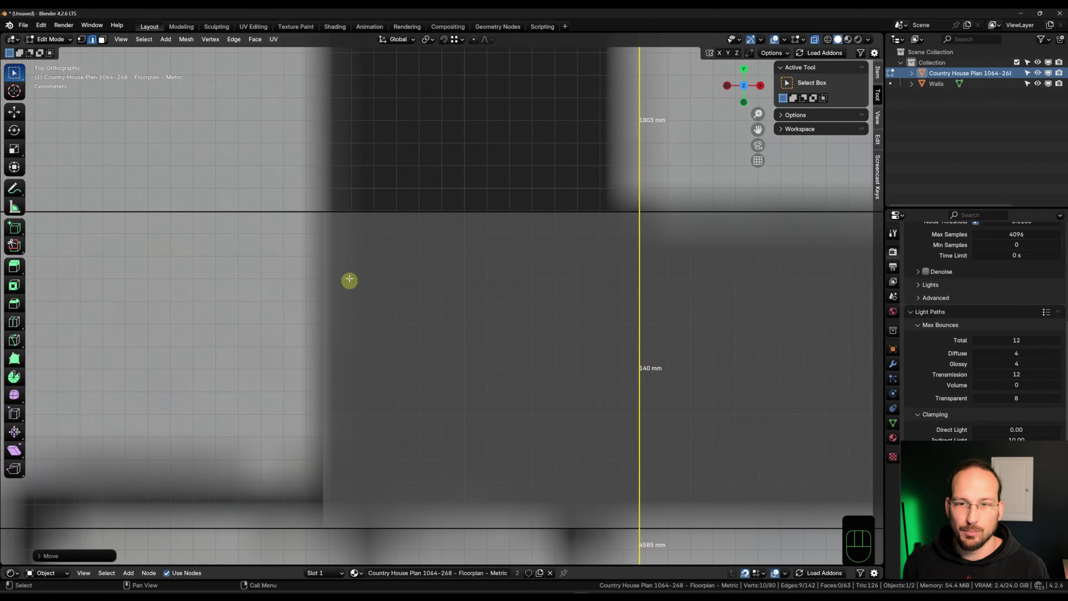
scroll(352, 311, "down", 2)
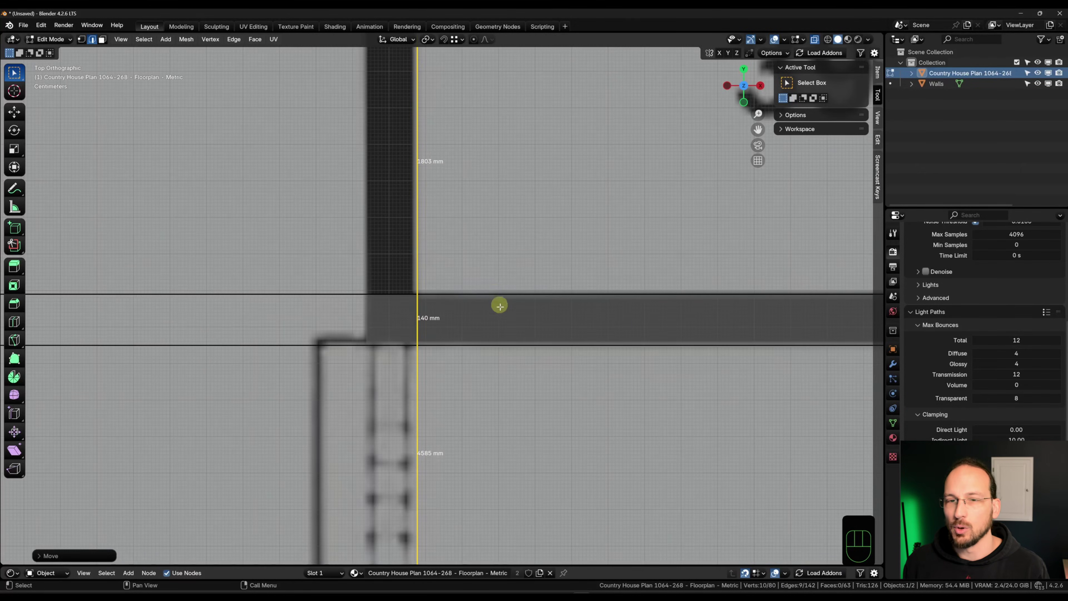
Select the room-side edge of Bed #2's outer corner in the Walls mesh and extrude it along Y, snapping to the pantry wall's office-side face.
key("Tab")
scroll(493, 222, "up", 2)
left_click(528, 361)
key("alt+z")
key("Tab")
left_click(427, 361, "alt")
key("alt+z")
scroll(449, 362, "down", 10)
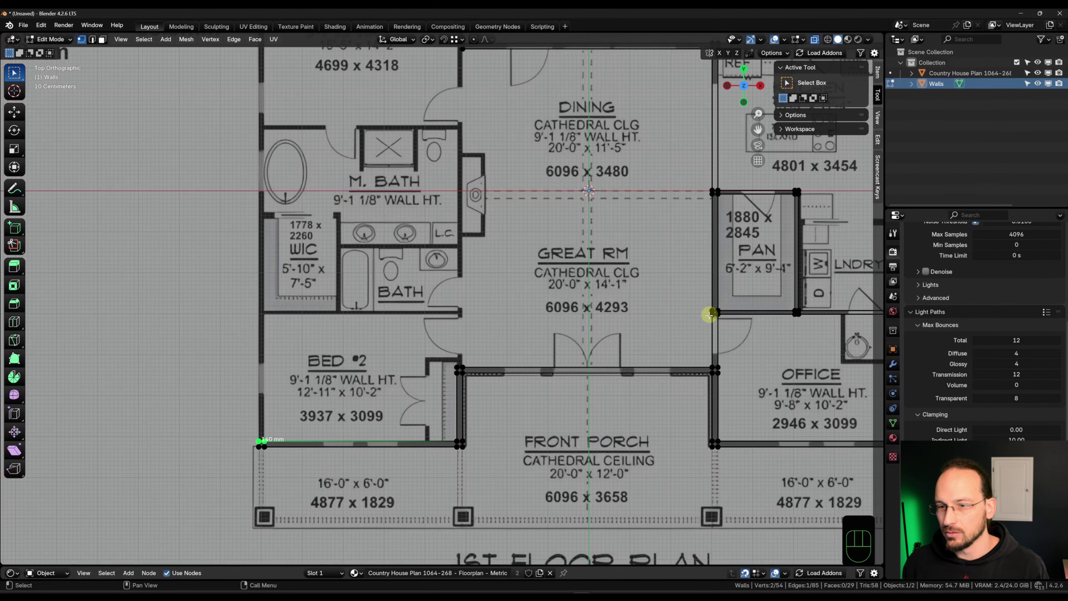
key("e")
key("y")
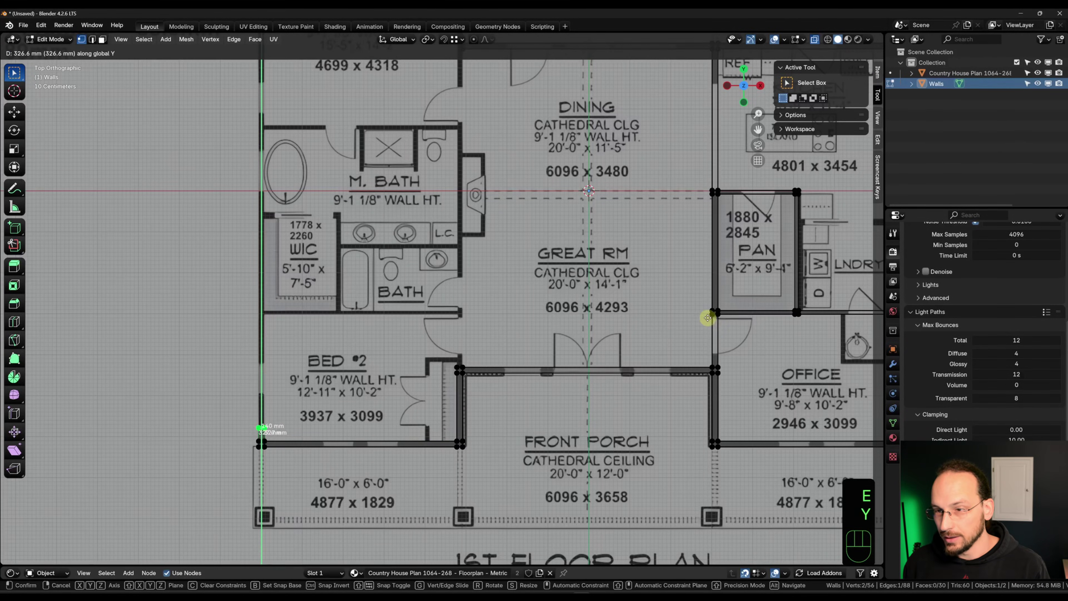
left_click(707, 314, "ctrl")
Extrude the side wall's end edge 89 mm along Y, snapping to the pantry-side face of the wall between pantry and office.
key("e")
key("y")
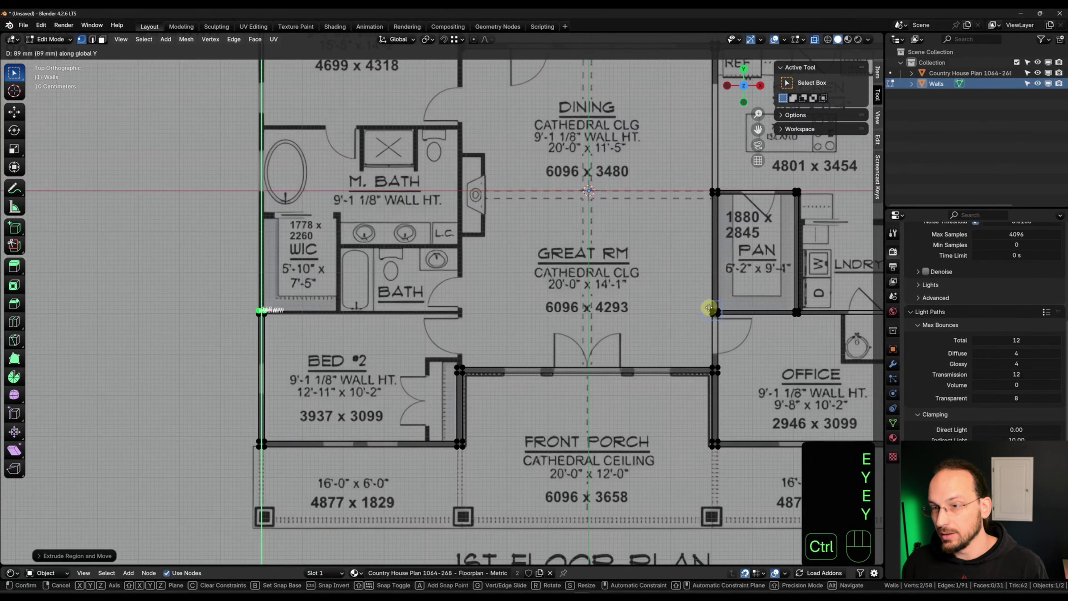
left_click(710, 308, "ctrl")
middle_click_drag(475, 287, 502, 378)
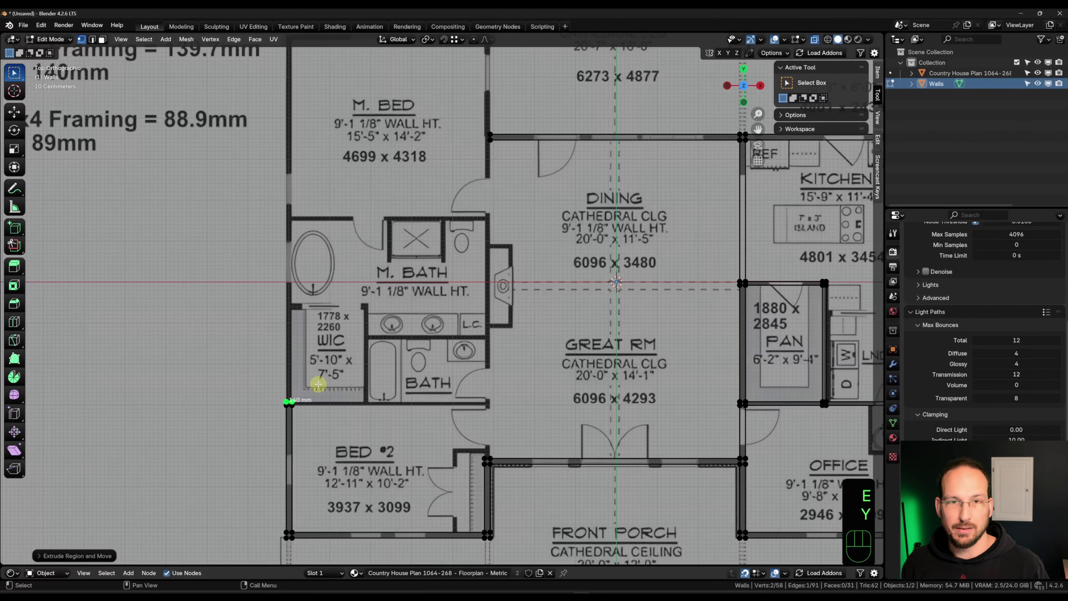
Extrude the selected exterior wall end 2260 mm along Y, following the outer side of the walk-in closet.
middle_click_drag(279, 363, 437, 385, "shift")
scroll(437, 386, "up", 4)
middle_click_drag(526, 394, 464, 343, "shift")
scroll(464, 343, "up", 1)
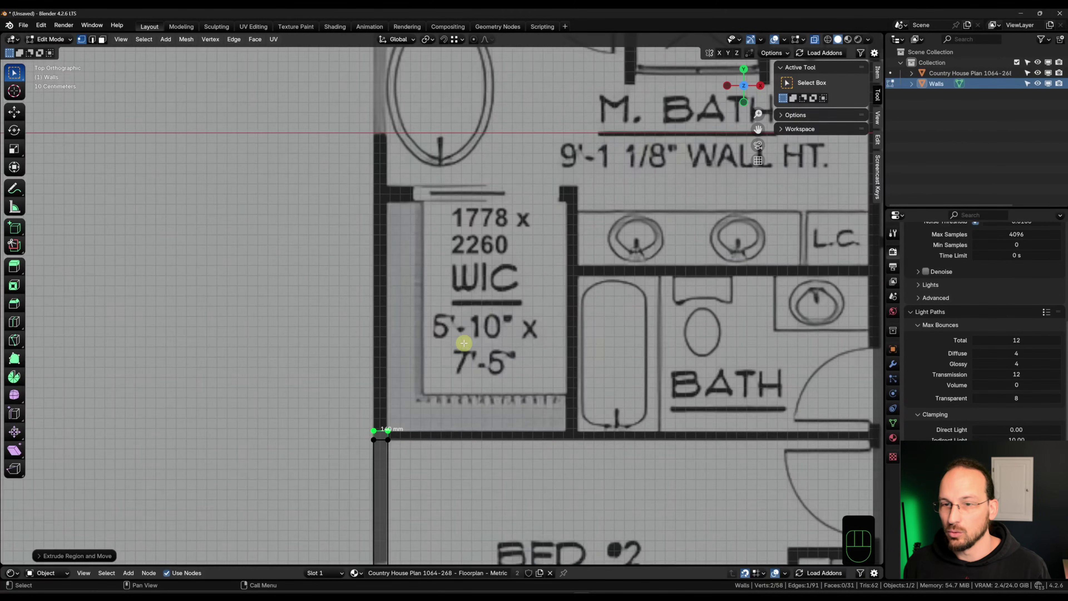
middle_click_drag(463, 400, 442, 408, "shift")
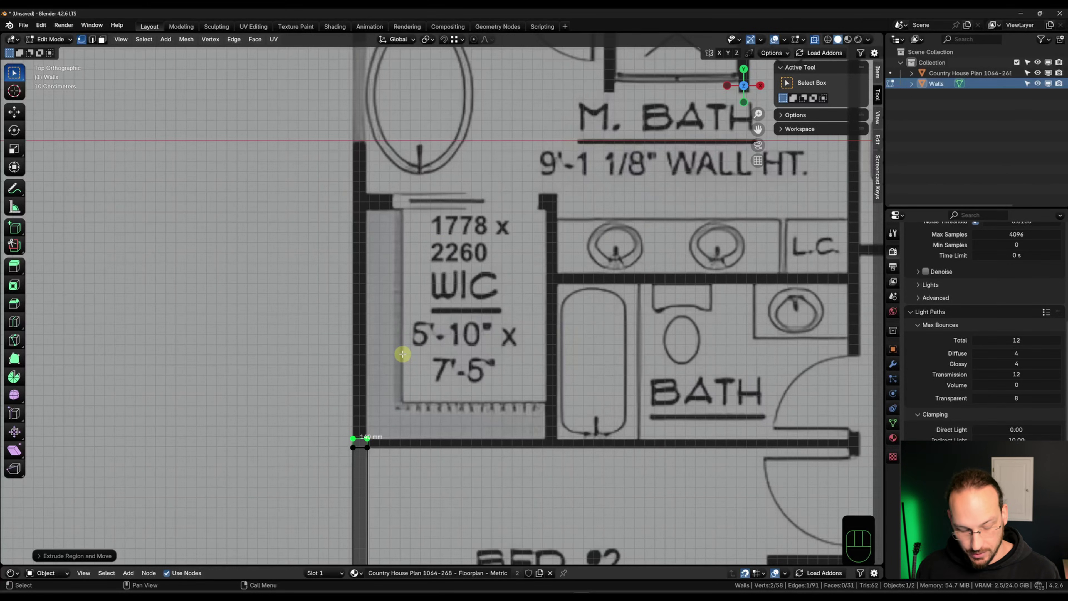
type("ey2260")
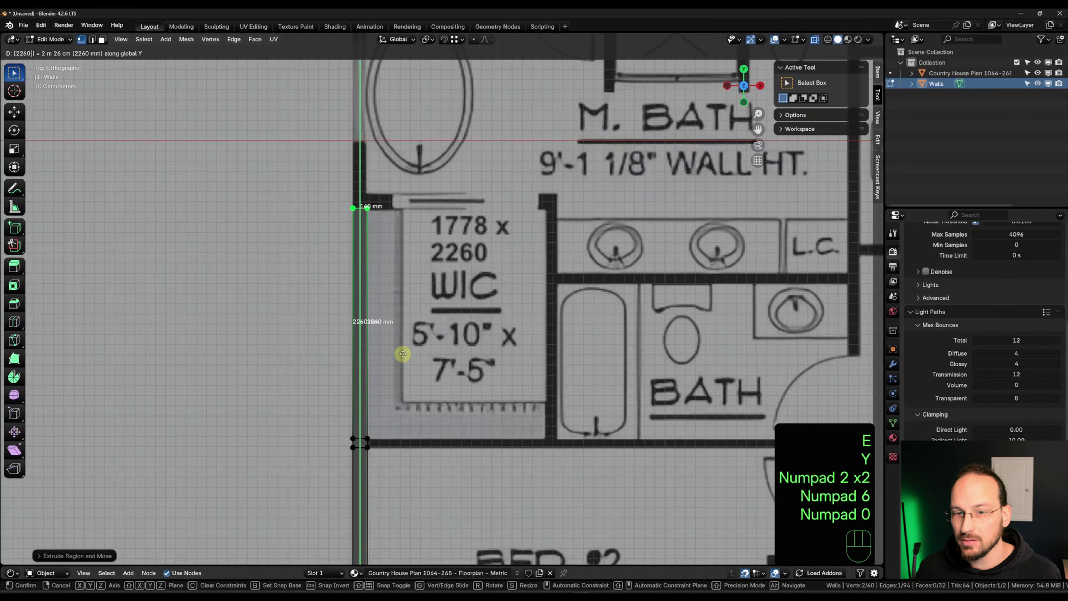
key("KP_Enter")
Extrude the same wall end another 89 mm along Y for the interior wall between the closet and master bath.
middle_click_drag(401, 248, 395, 313, "shift")
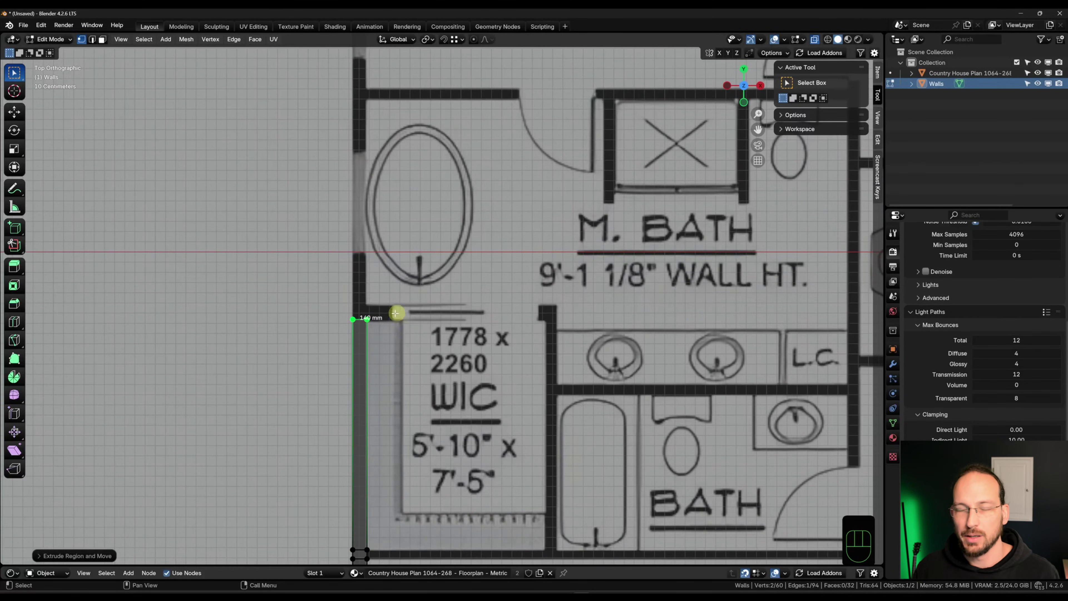
scroll(395, 313, "up", 5)
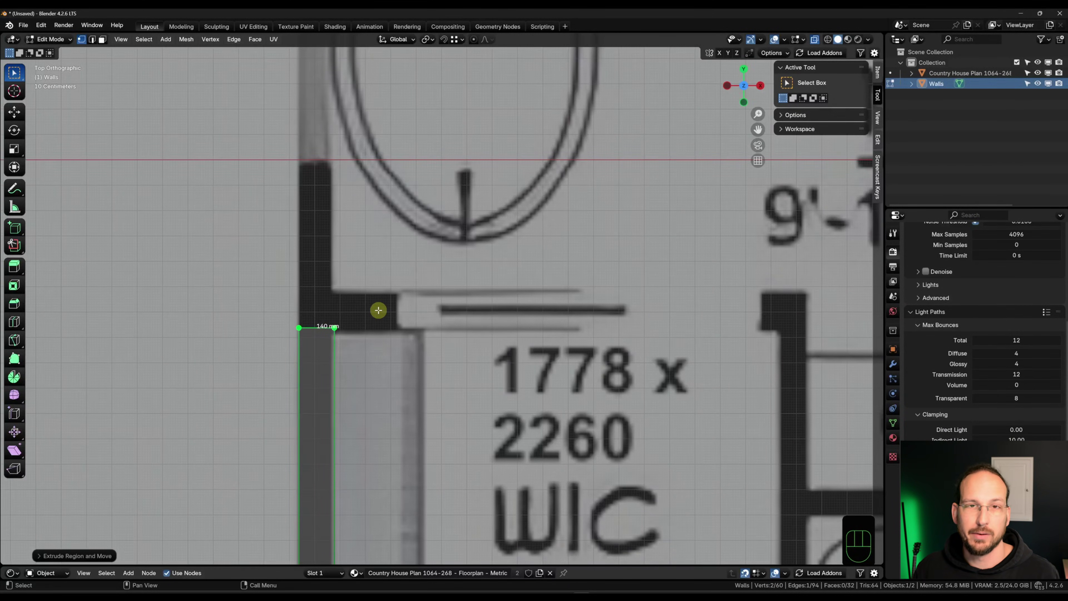
scroll(377, 321, "down", 3)
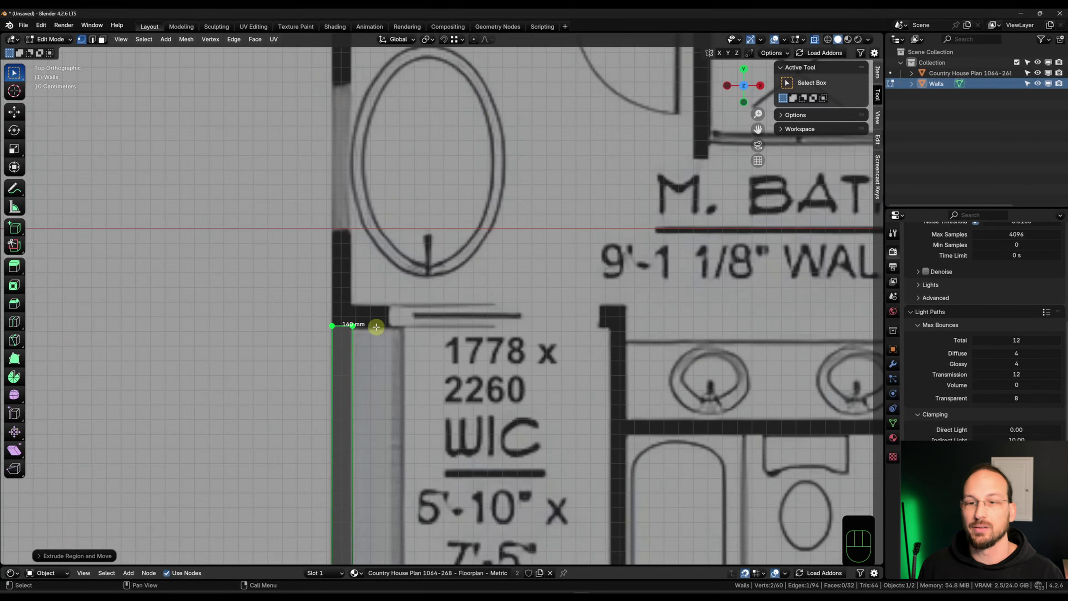
scroll(376, 326, "down", 2)
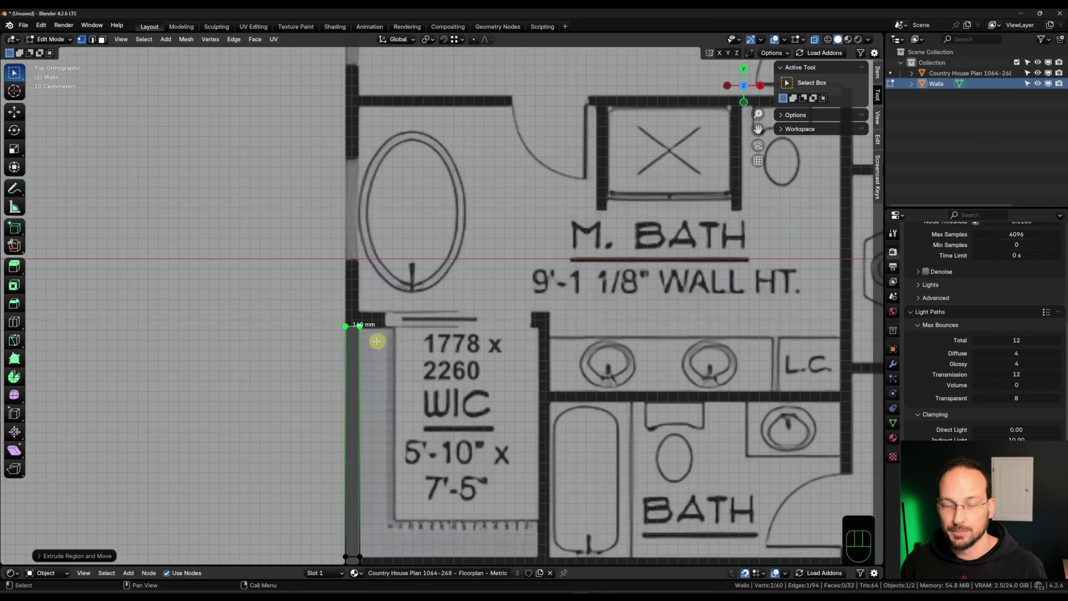
scroll(380, 342, "up", 3)
key("e")
key("y")
key("KP_8")
key("KP_9")
key("KP_Enter")
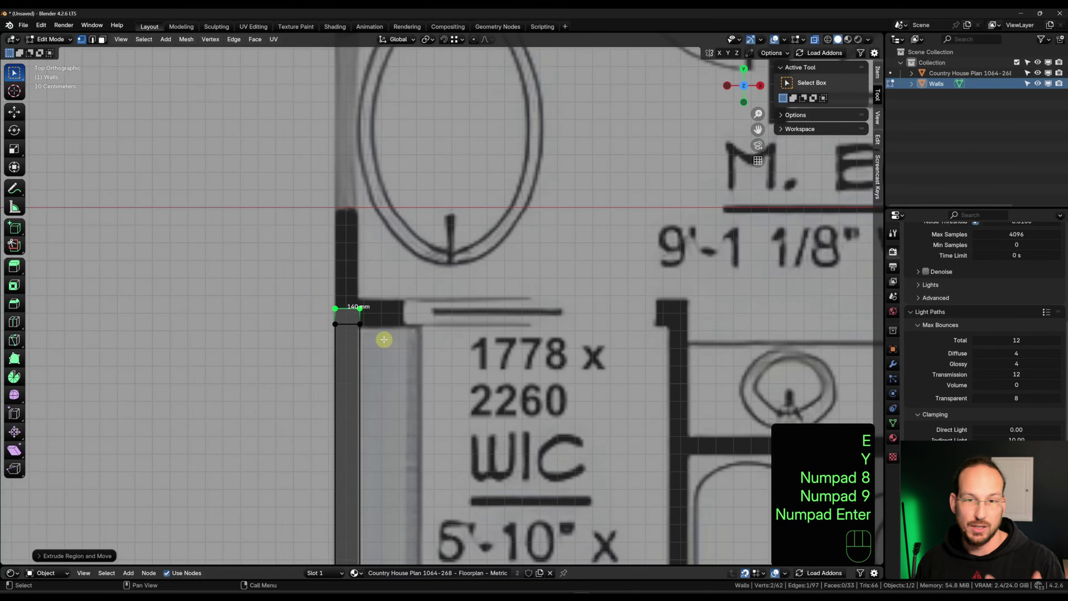
Examine the floor plan's dimensions and wall layout around the master bath, master bedroom and covered porch.
scroll(416, 369, "down", 5)
middle_click_drag(589, 419, 398, 393, "shift")
key("Tab")
scroll(361, 357, "down", 5)
scroll(332, 329, "up", 3)
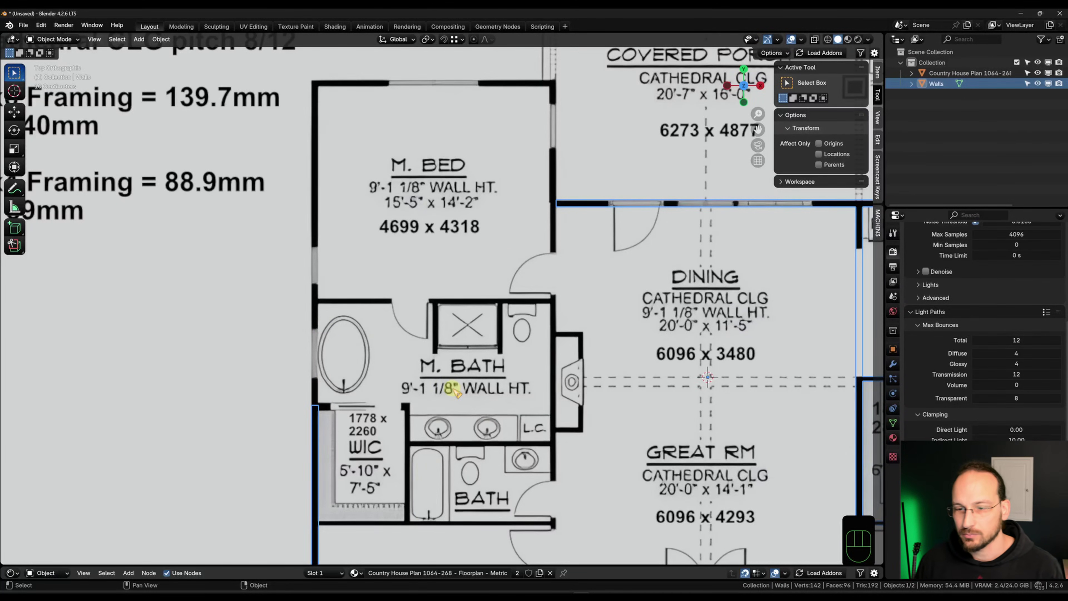
middle_click_drag(468, 429, 448, 381, "shift")
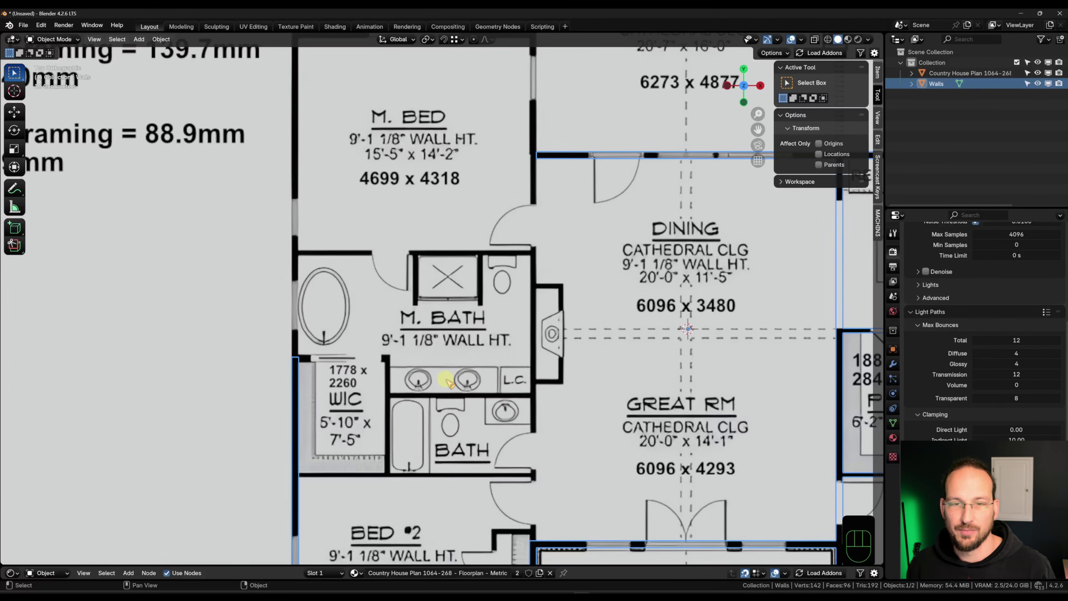
middle_click_drag(501, 293, 480, 443, "shift")
middle_click_drag(550, 416, 498, 422, "shift")
scroll(435, 357, "up", 3)
middle_click_drag(543, 341, 490, 390, "shift")
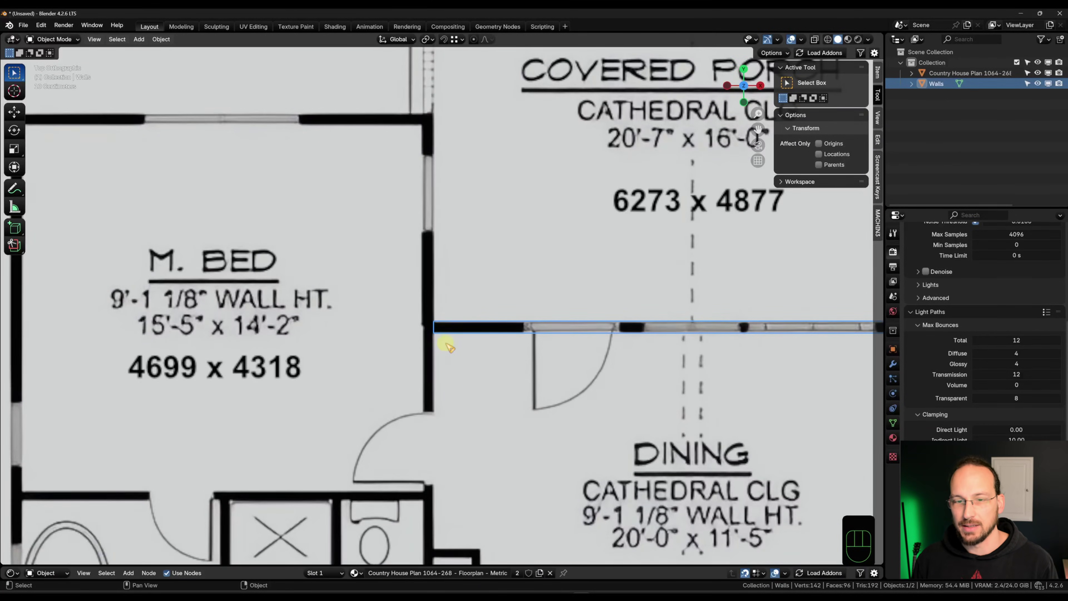
Select the end of the wall between dining and covered porch and extrude it -140 mm along X at the master bedroom.
key("Tab")
scroll(404, 304, "down", 5)
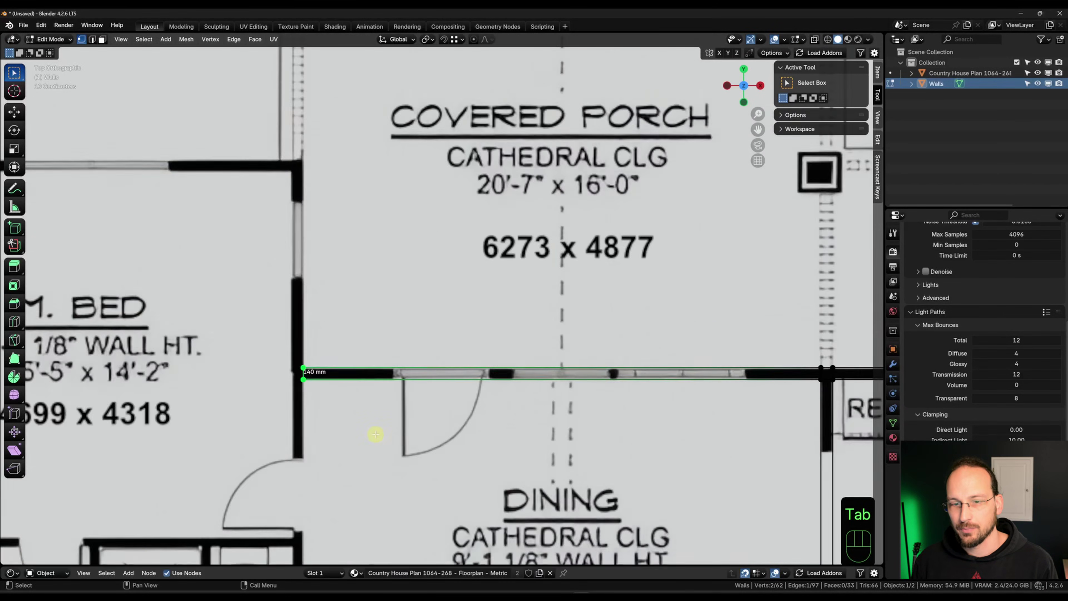
scroll(488, 369, "up", 3)
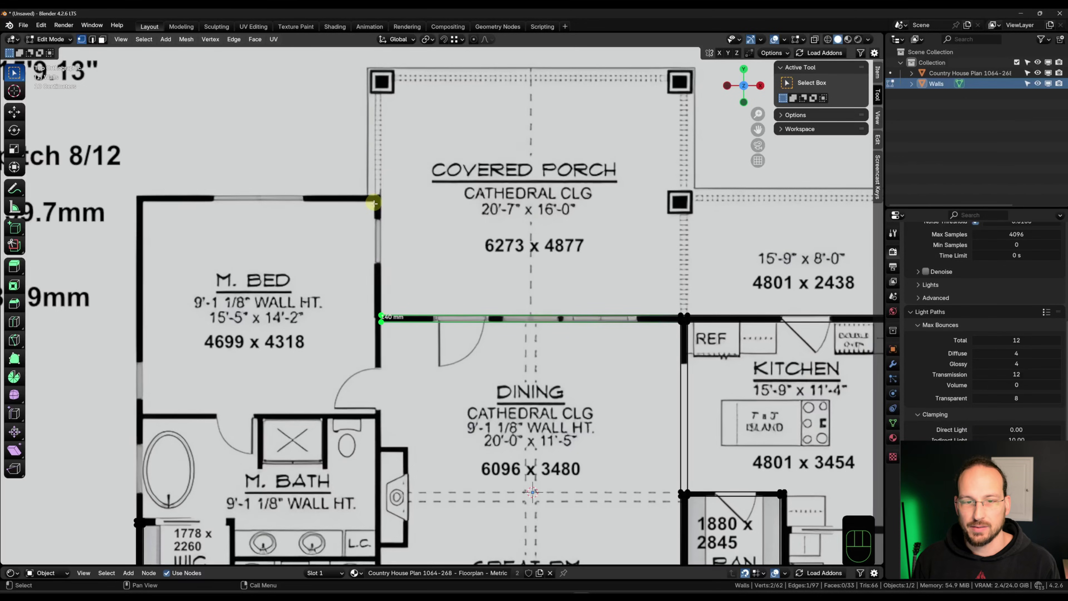
middle_click_drag(625, 352, 587, 395, "shift")
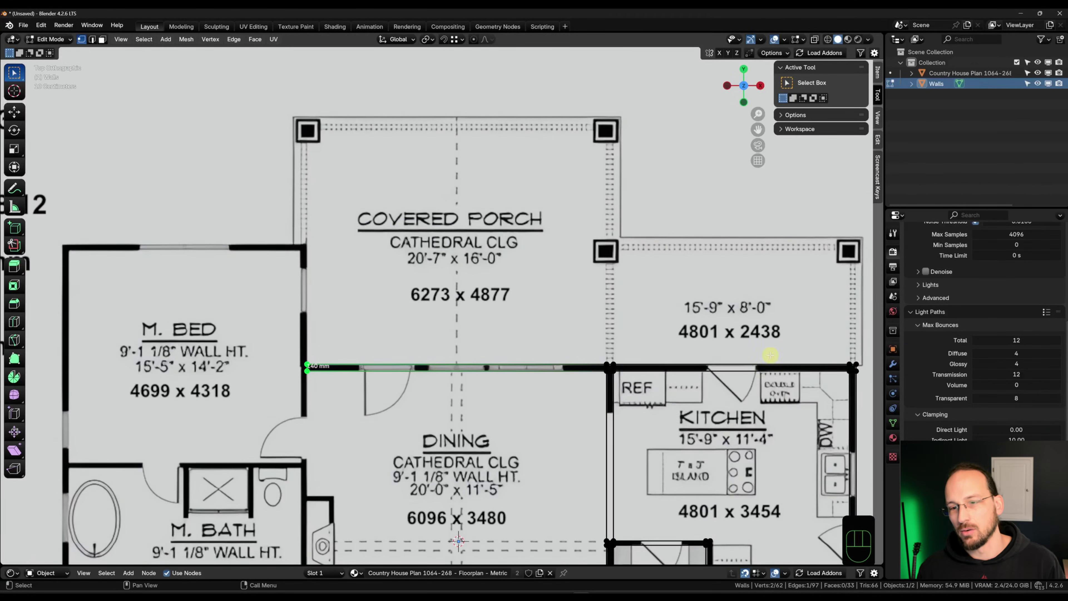
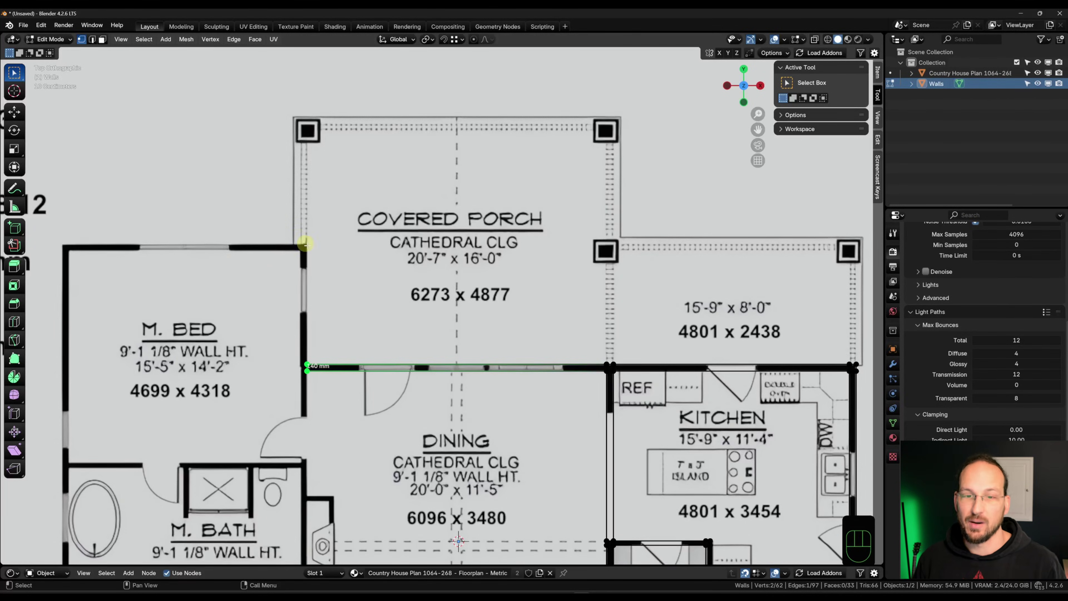
scroll(357, 311, "up", 5)
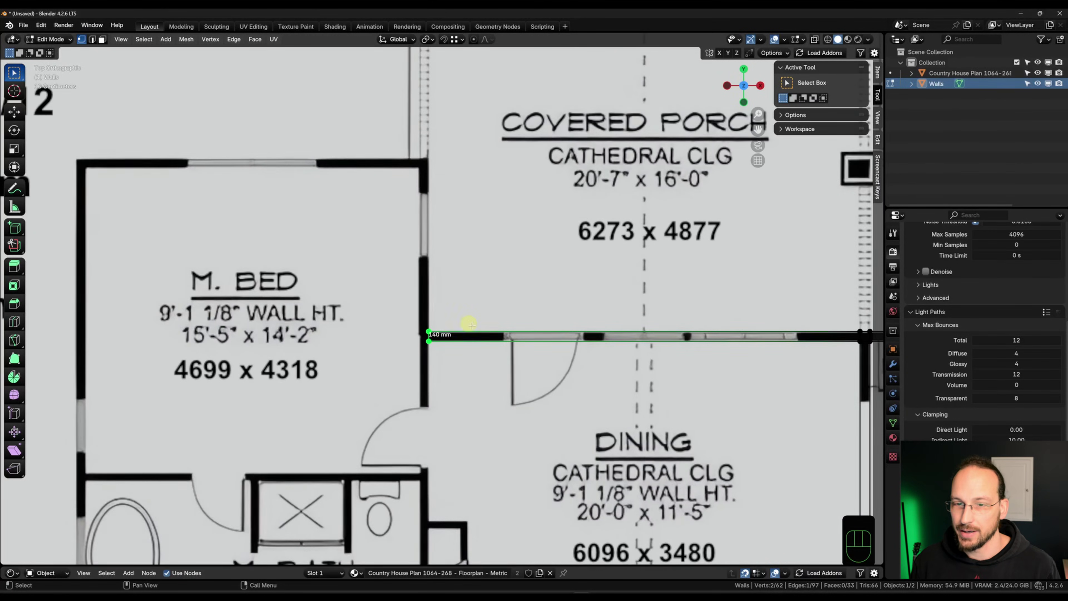
type("ex-140")
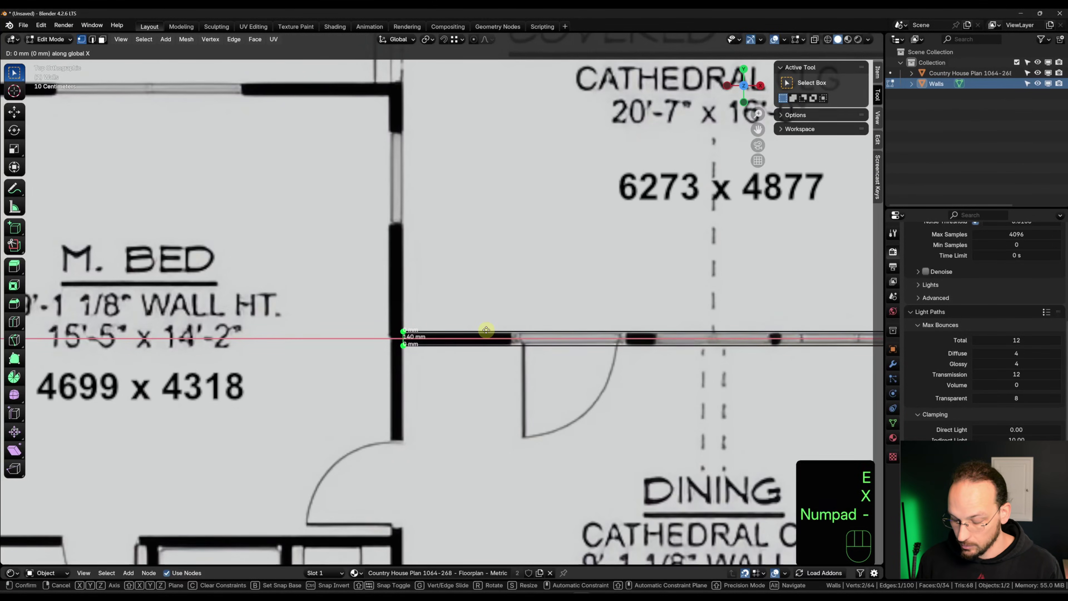
key("KP_Enter")
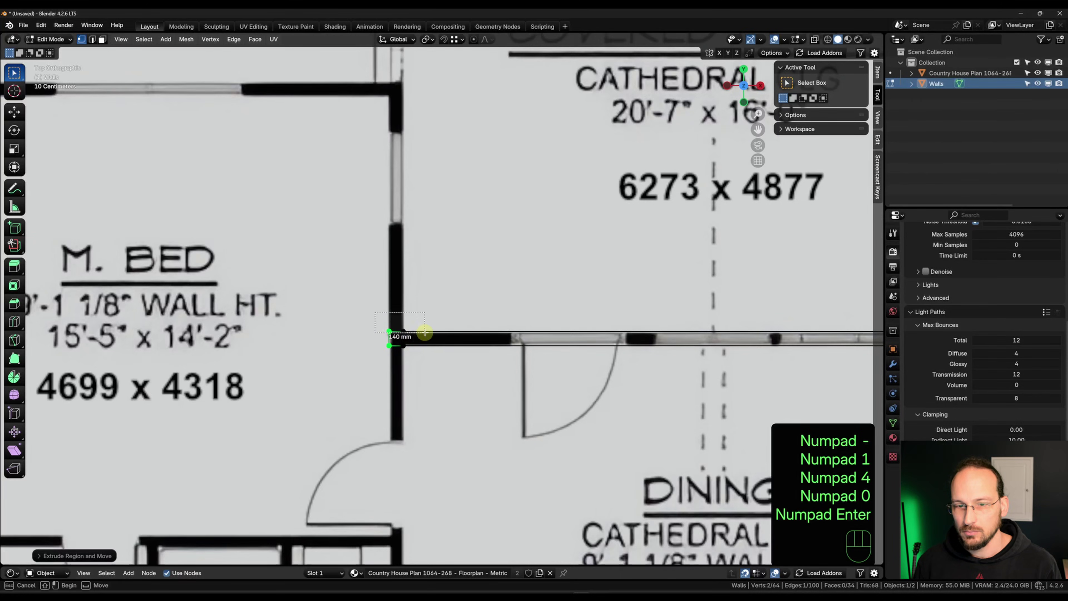
Extrude the porch-side edge of the new corner section 2438 mm along Y, between the master bedroom and covered porch.
scroll(462, 349, "down", 4)
middle_click_drag(654, 338, 616, 345)
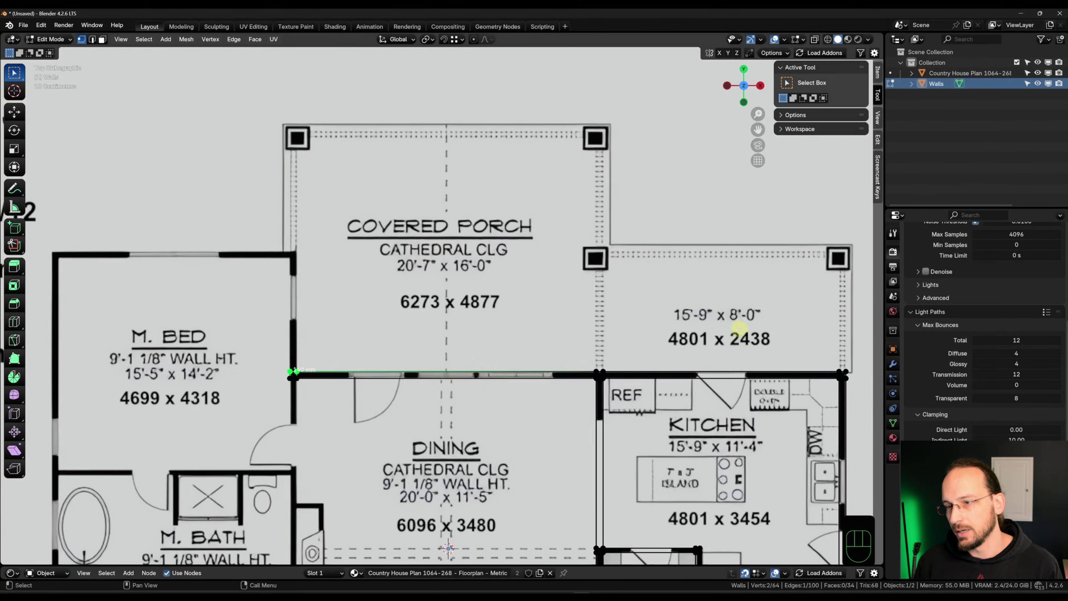
middle_click_drag(374, 356, 457, 345, "shift")
scroll(450, 345, "up", 2)
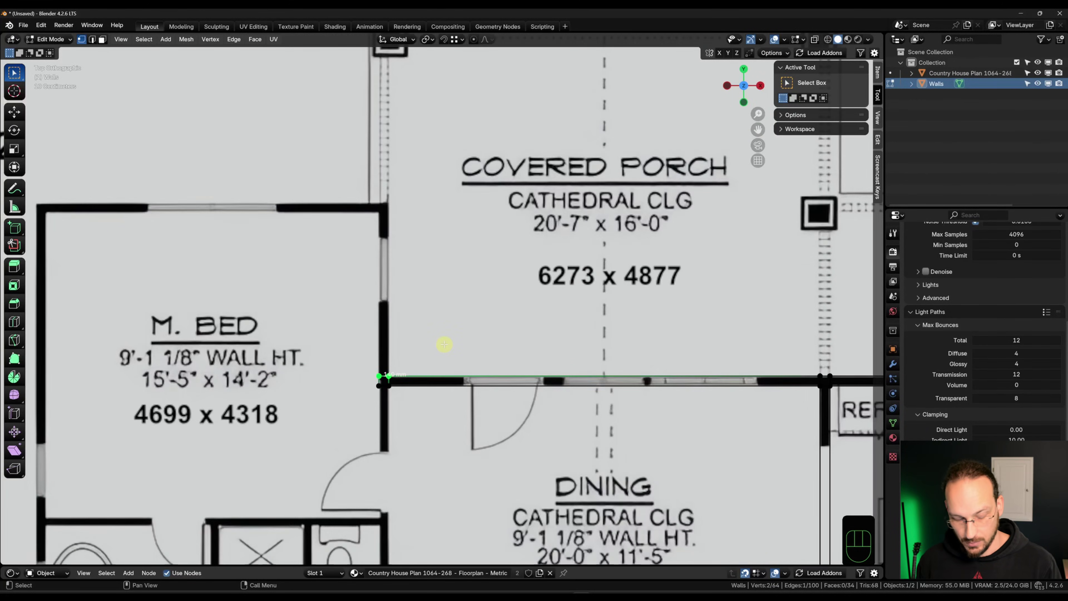
type("ey2438")
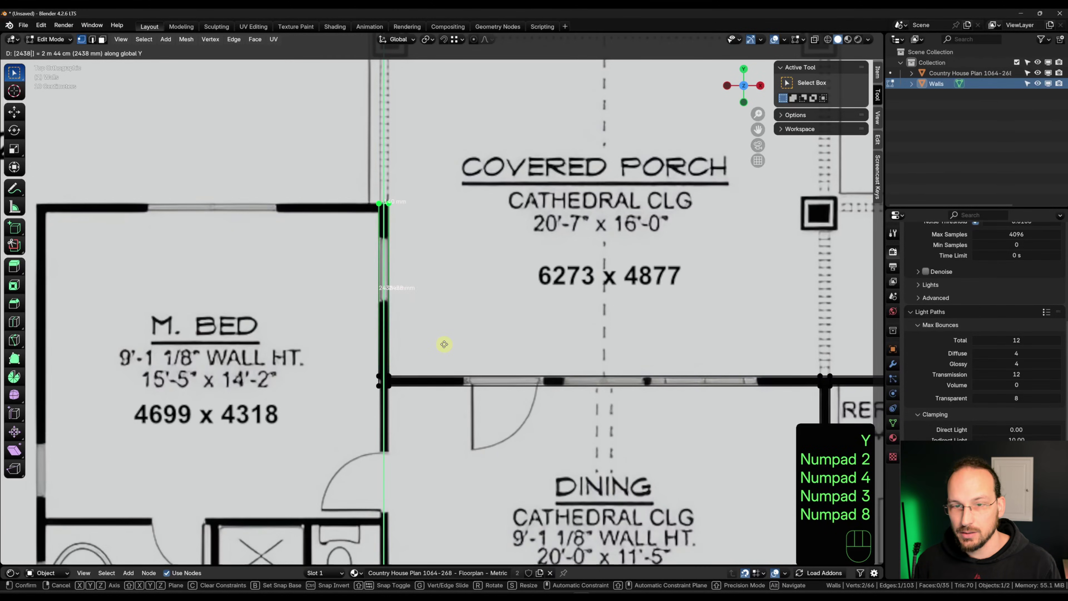
key("KP_Enter")
Add a loop cut across the new bedroom wall and slide it to 140 mm from the wall's porch-corner end.
scroll(444, 344, "up", 4)
key("ctrl+r")
left_click(451, 373)
left_click(441, 281)
scroll(441, 282, "up", 6)
key("g")
key("g")
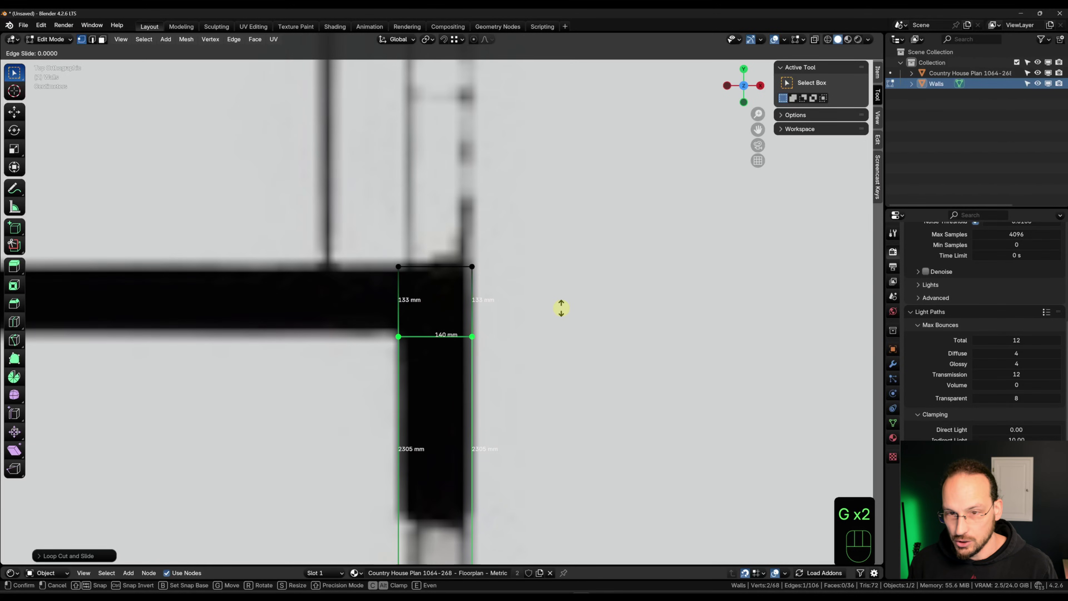
key("shift")
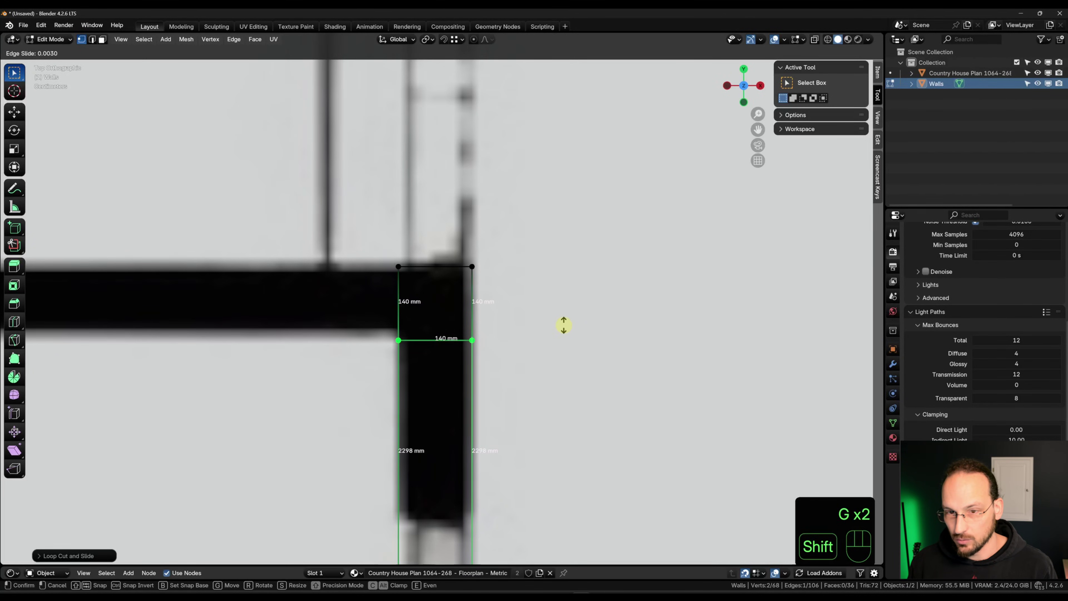
left_click(564, 326)
Add a loop cut across the floor plan mesh along the master bedroom's wall with the wide window.
scroll(563, 325, "down", 6)
scroll(445, 336, "up", 5)
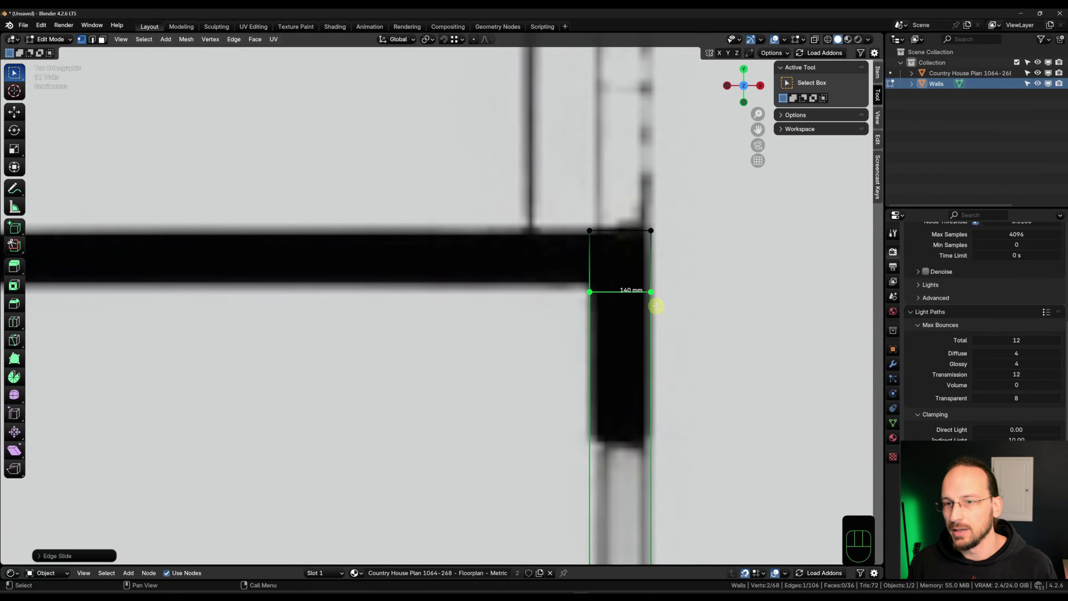
scroll(655, 305, "up", 4)
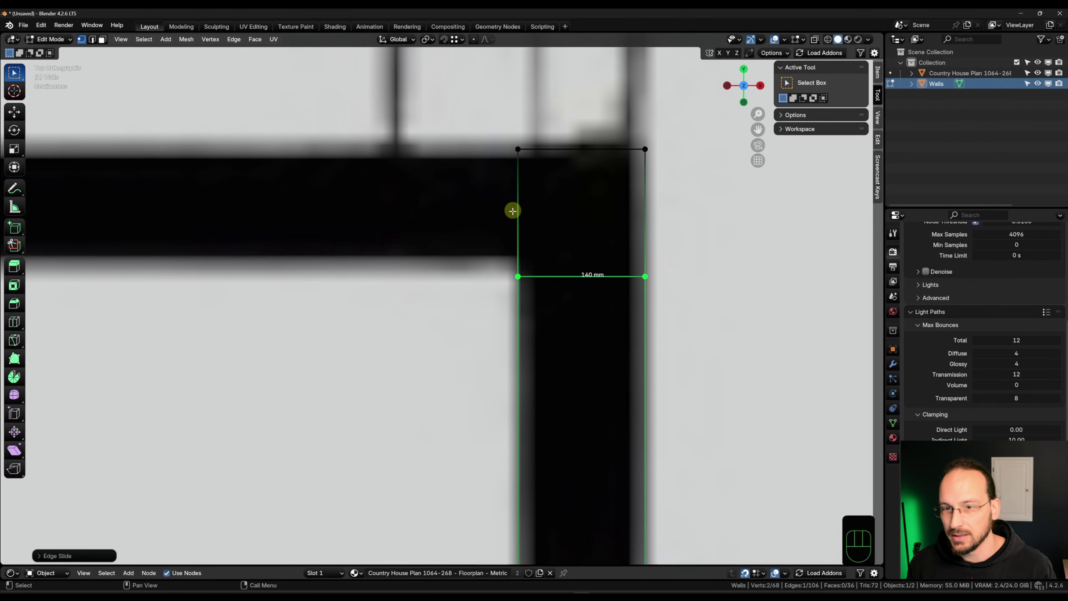
scroll(504, 223, "down", 8)
key("Tab")
left_click(393, 194)
key("Tab")
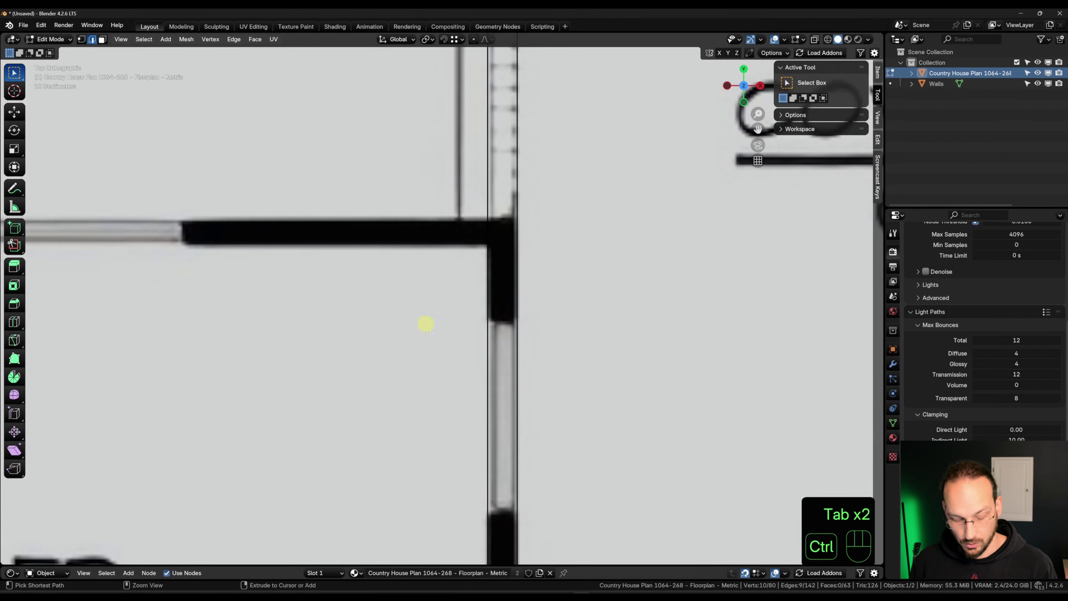
scroll(416, 307, "down", 5)
key("ctrl+r")
left_click(450, 347)
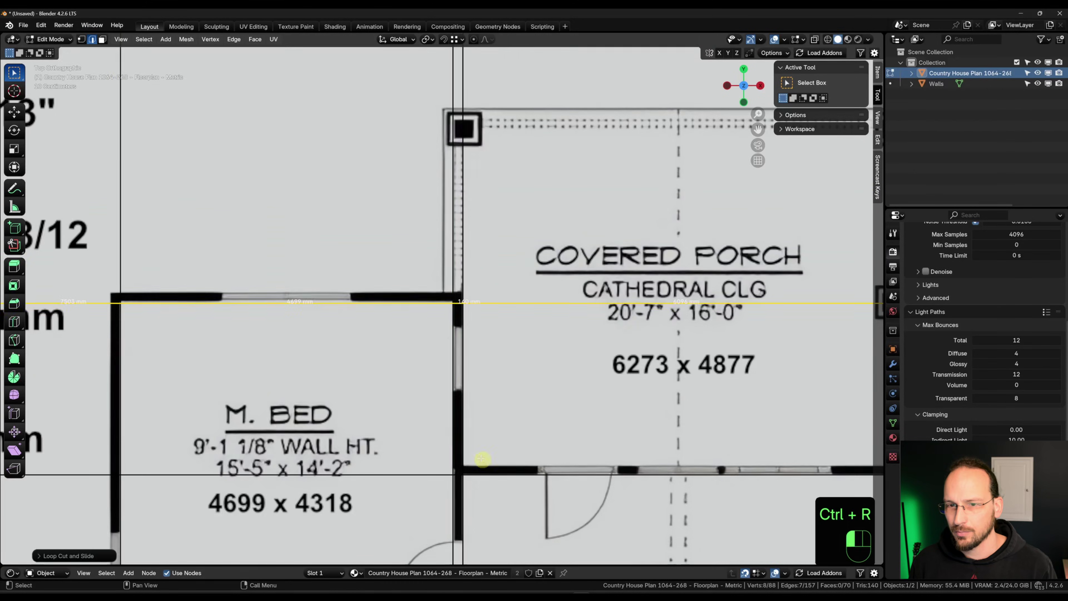
Shift the new floor plan loop along Y to align the drawn bedroom wall with the modelled corner.
scroll(487, 340, "up", 6)
key("shift+z")
key("g")
key("y")
key("Tab")
key("shift+z")
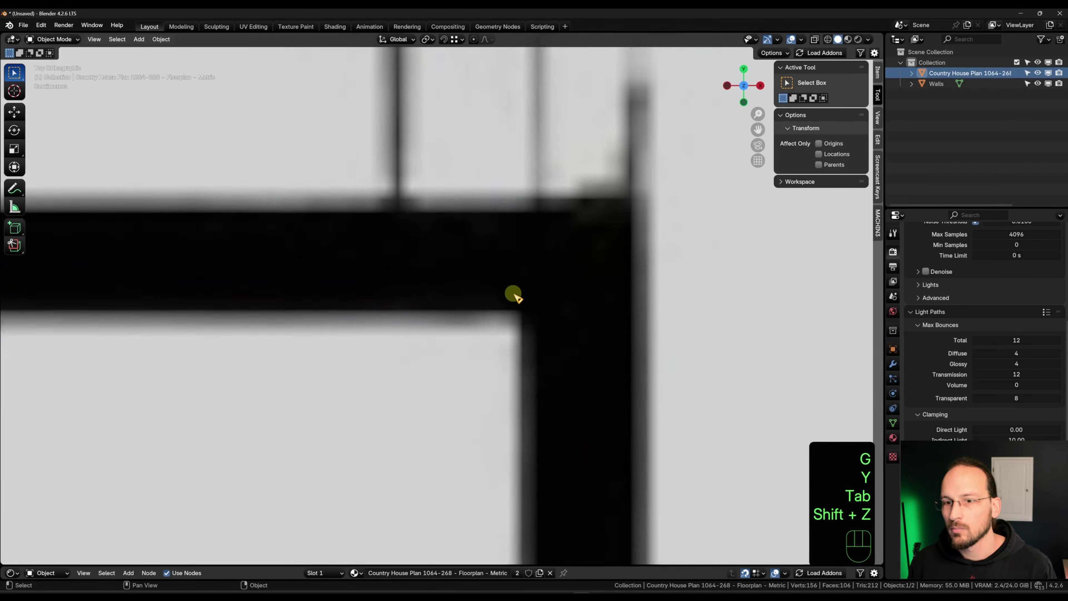
In the Walls mesh, extrude the corner's bedroom-side edge along X with X-ray on, snapping it to the exterior wall's inner face.
scroll(513, 291, "down", 6)
left_click(515, 302)
key("Tab")
scroll(446, 309, "down", 5)
middle_click_drag(433, 332, 592, 339)
key("alt+z")
left_click_drag(624, 281, 661, 328)
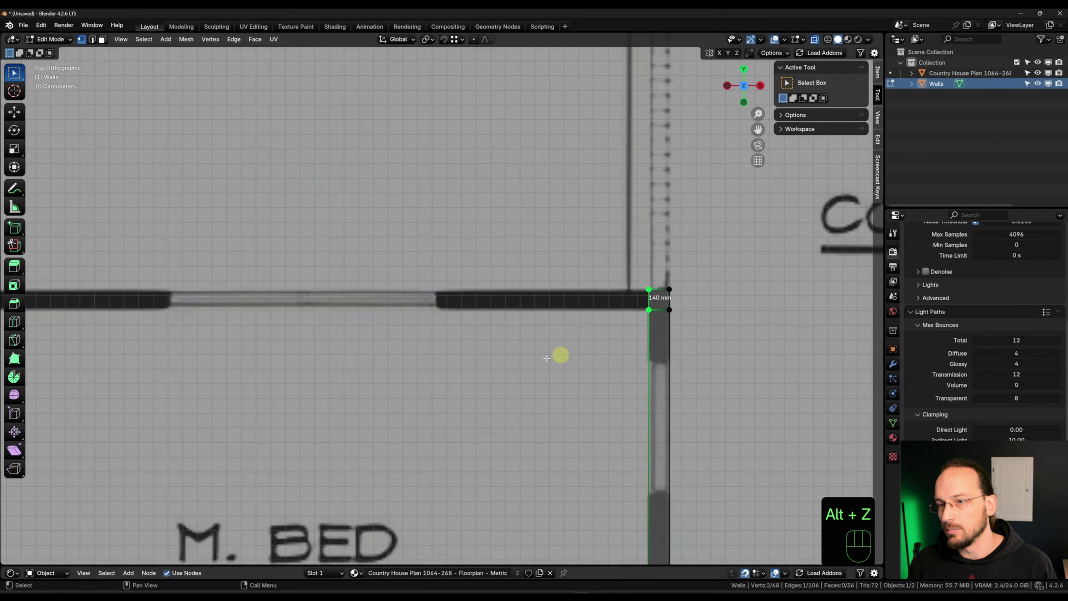
scroll(472, 345, "down", 6)
middle_click_drag(405, 369, 477, 331, "shift")
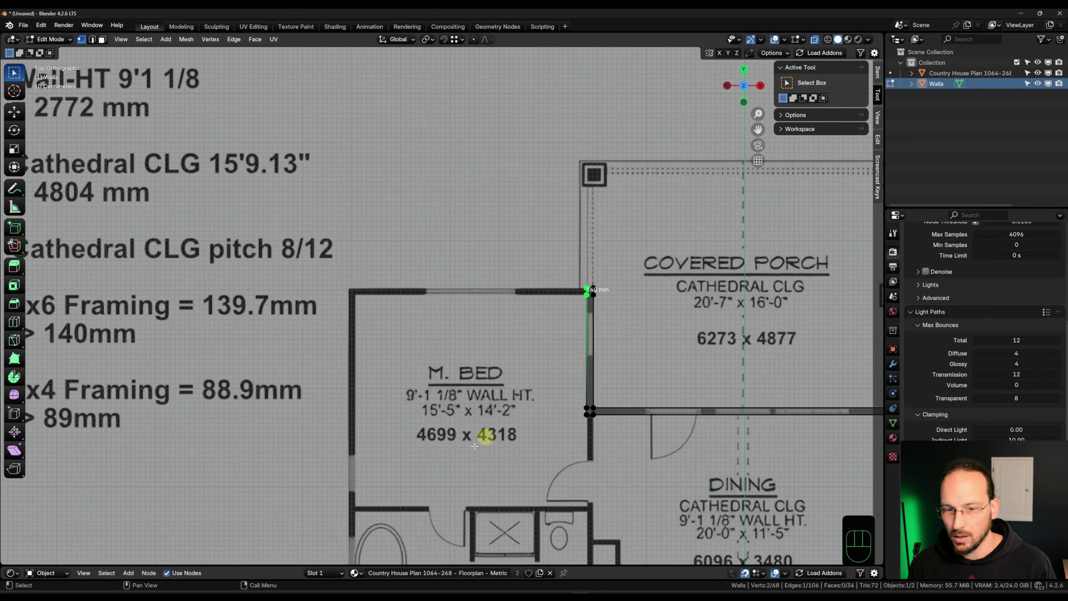
middle_click_drag(488, 441, 484, 328, "shift")
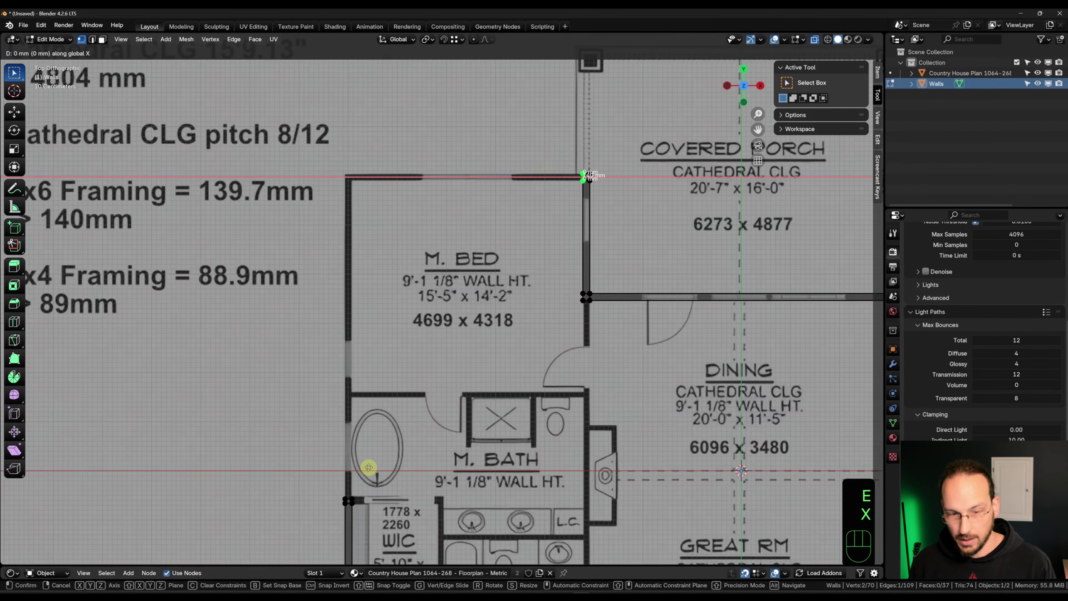
key("e")
key("x")
left_click(346, 448, "ctrl")
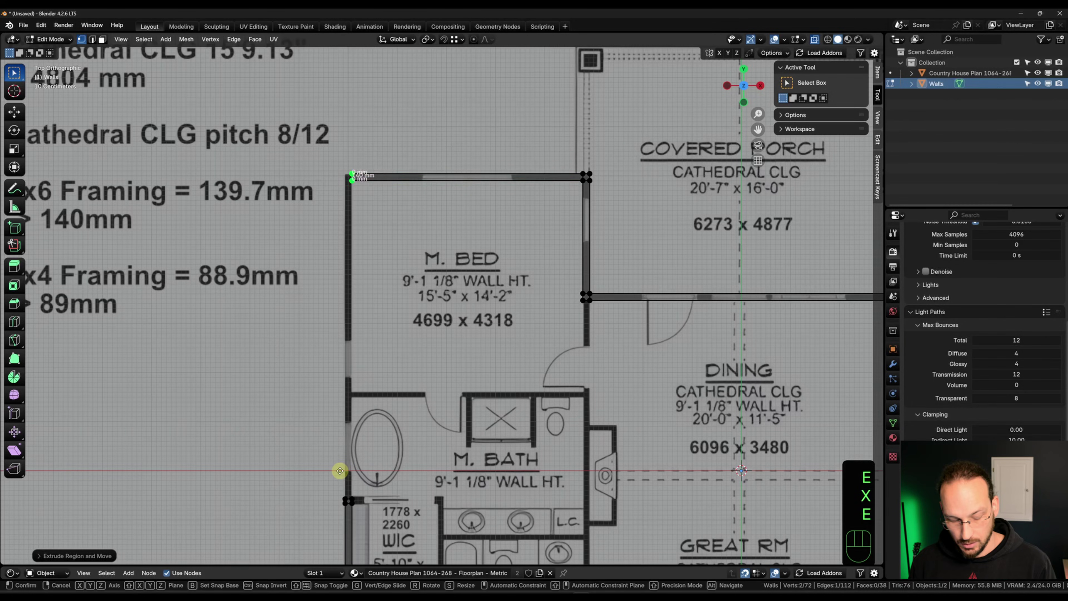
Extrude the bedroom wall's end further along X, snapping it to the outer face of the exterior wall.
key("e")
key("x")
left_click(342, 498, "ctrl")
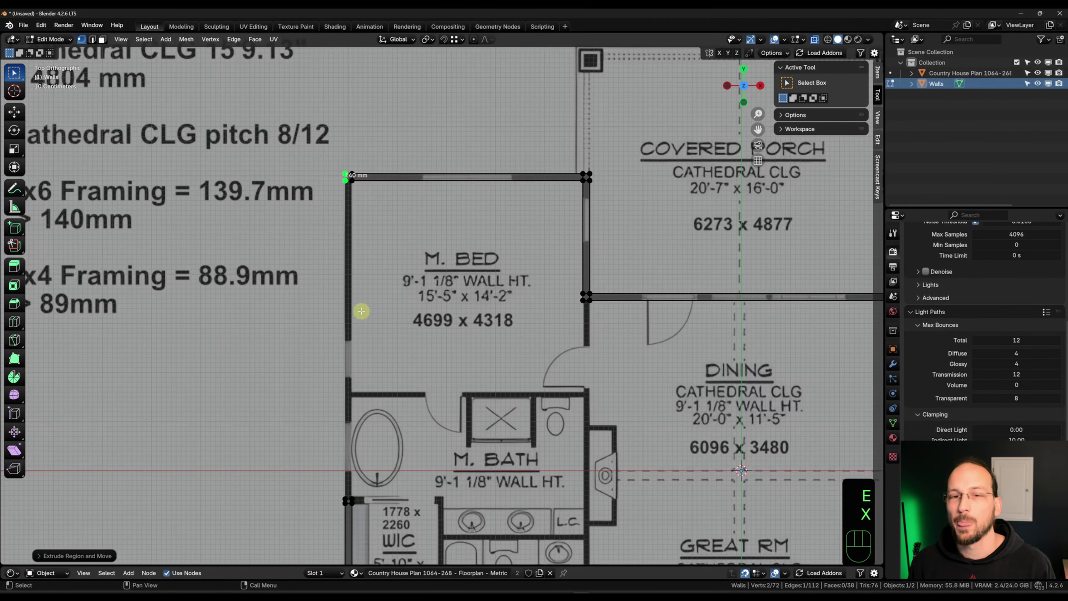
Extrude the exterior corner's edge -4318 mm along Y to model the master bedroom's outer wall.
scroll(366, 227, "up", 1)
middle_click_drag(372, 276, 397, 254, "shift")
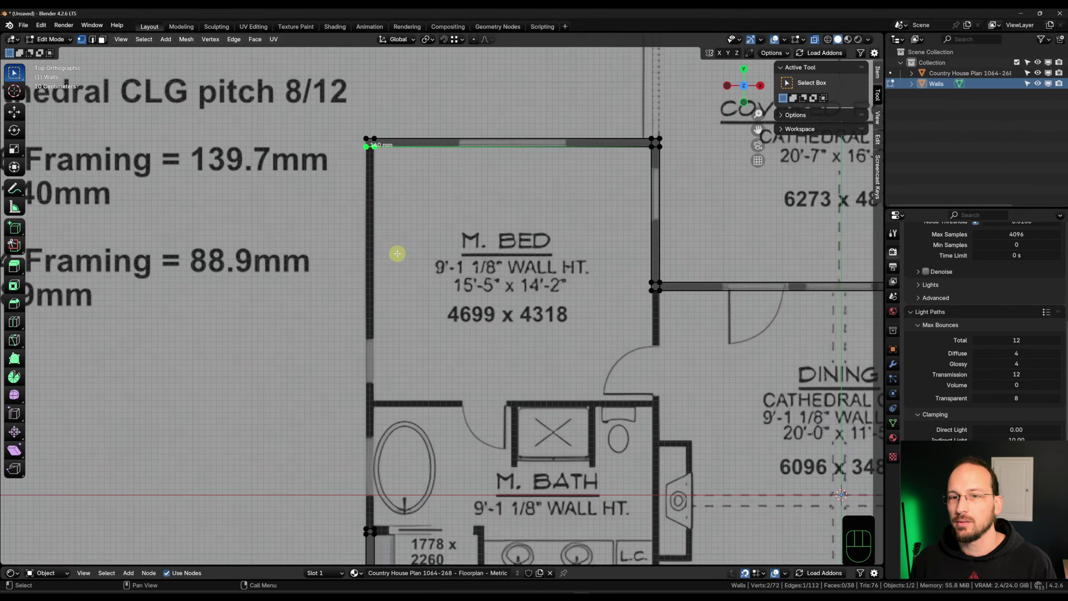
type("ey")
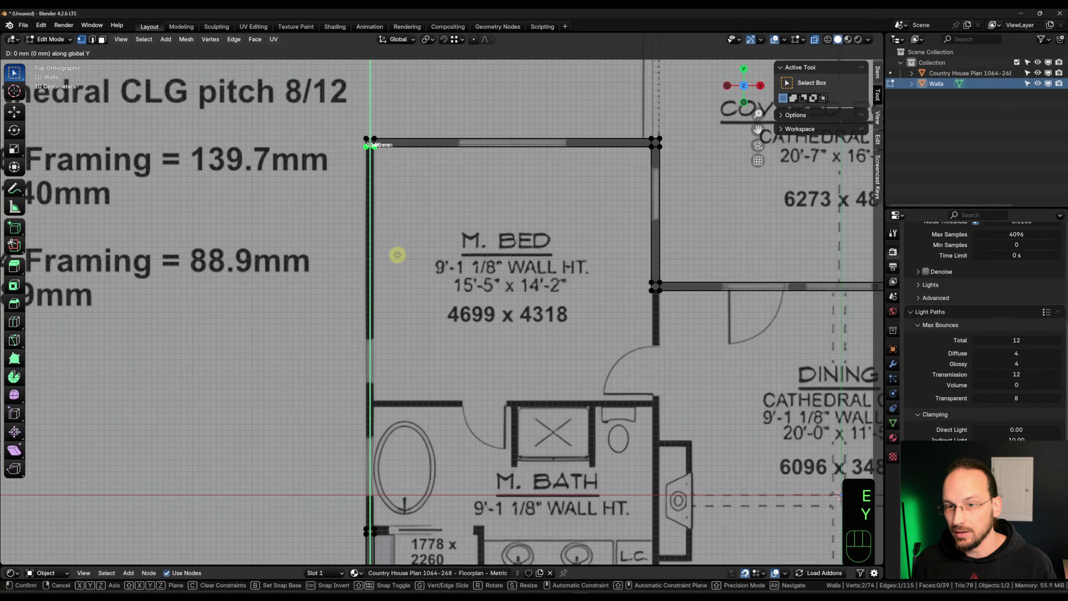
type("4318-")
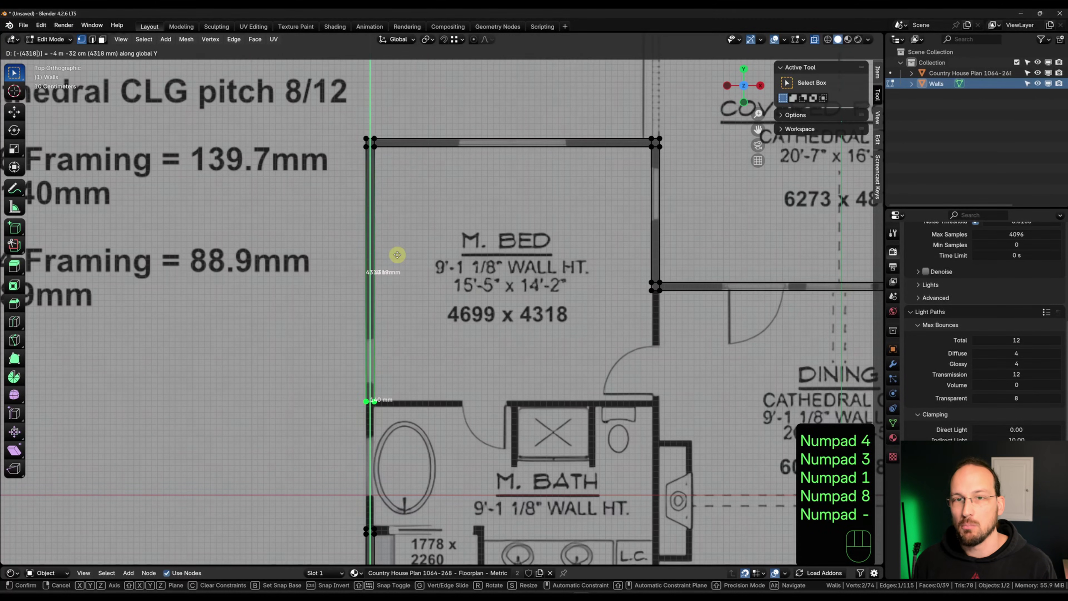
key("KP_Enter")
scroll(393, 250, "up", 15)
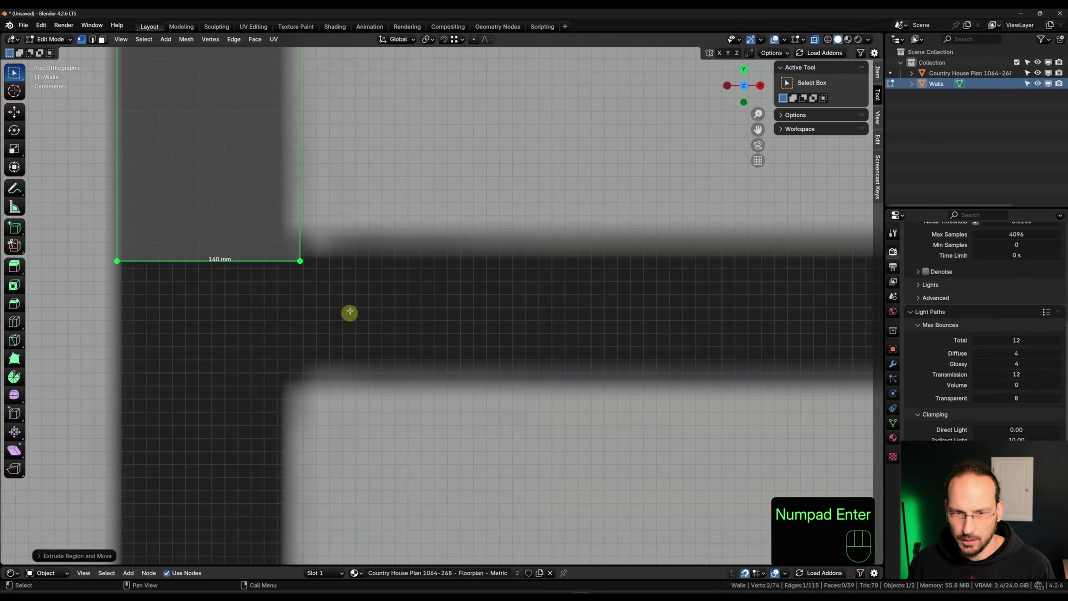
Extrude the outer wall's end another -89 mm along Y and fill a face from there to the closet's wall corner.
scroll(364, 291, "down", 12)
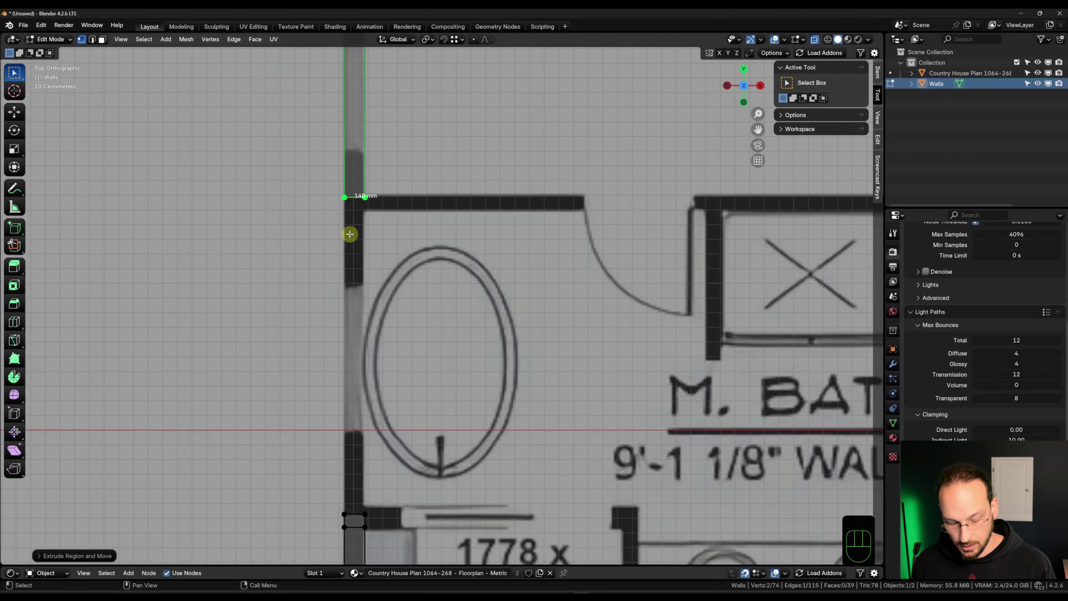
type("ey89")
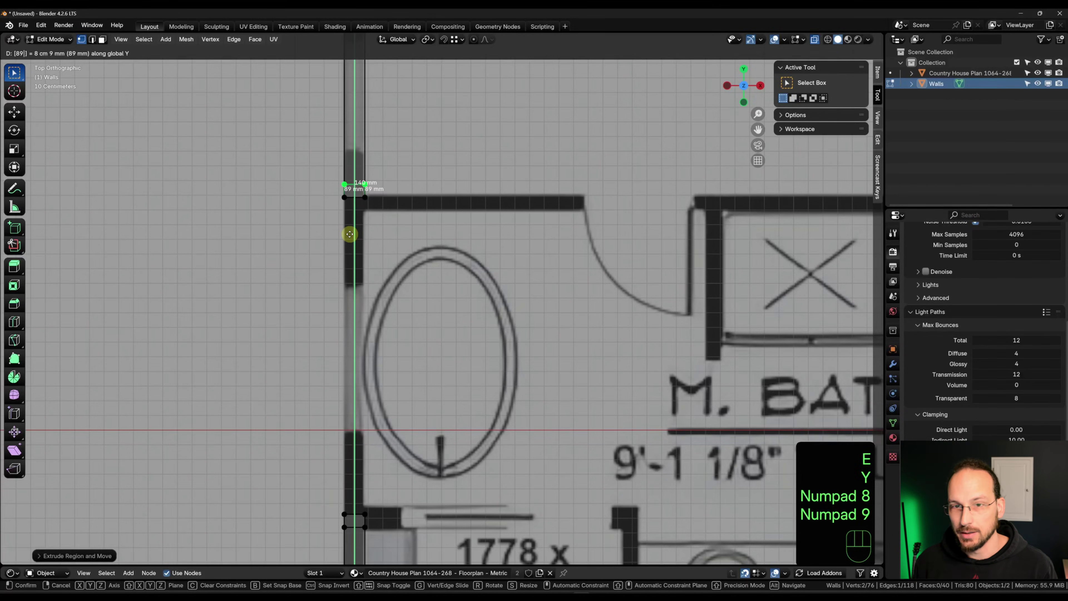
type("-")
key("KP_Enter")
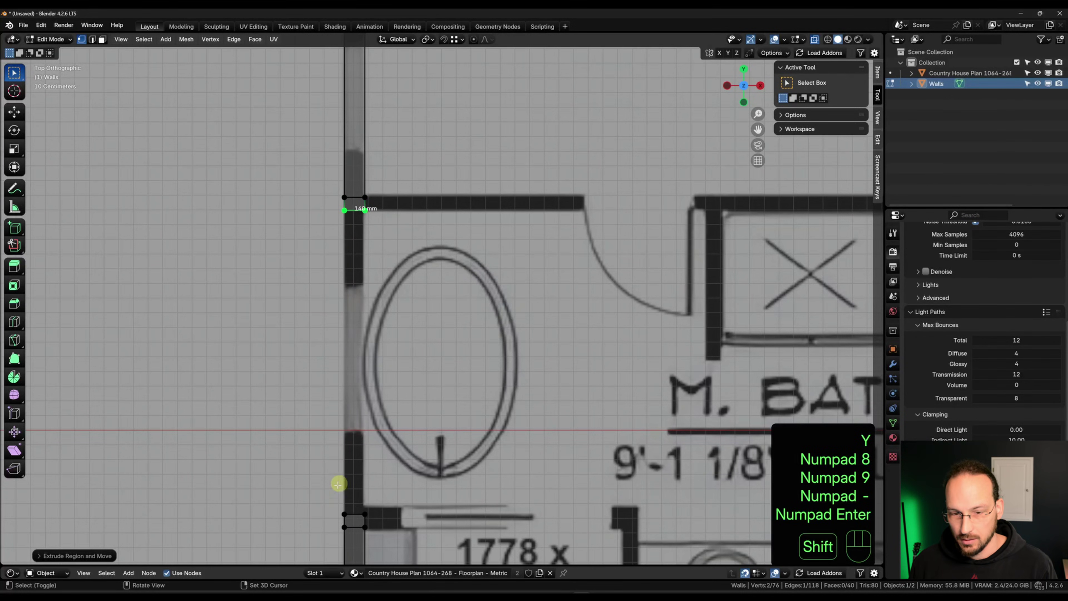
left_click(361, 511, "shift")
key("f")
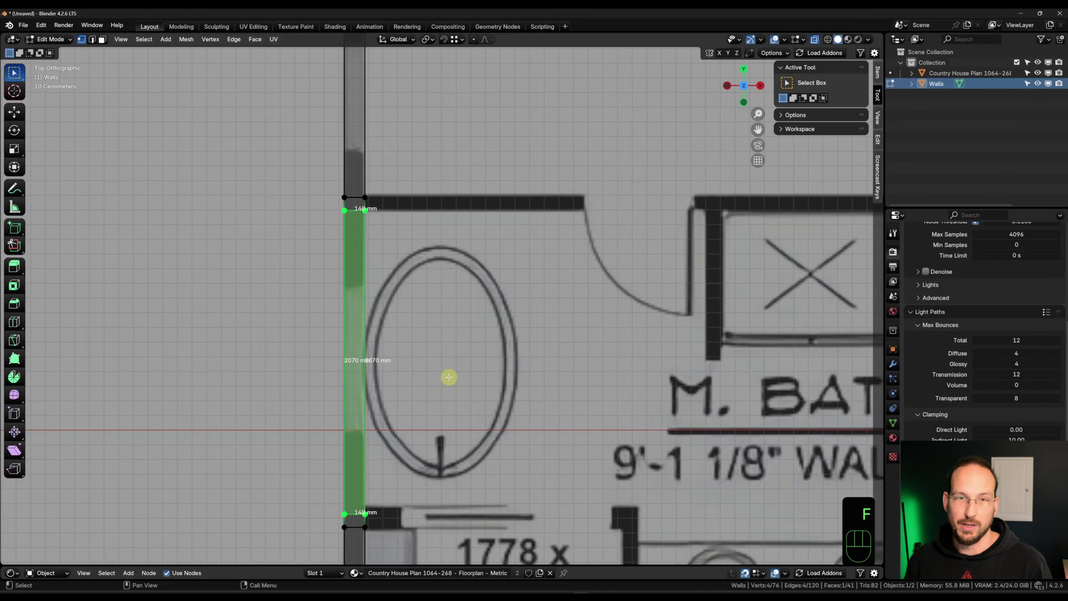
Compare the modelled corners with the drawn bathroom walls at the bedroom and closet junctions.
scroll(465, 291, "down", 3)
scroll(473, 279, "up", 2)
scroll(377, 229, "up", 5)
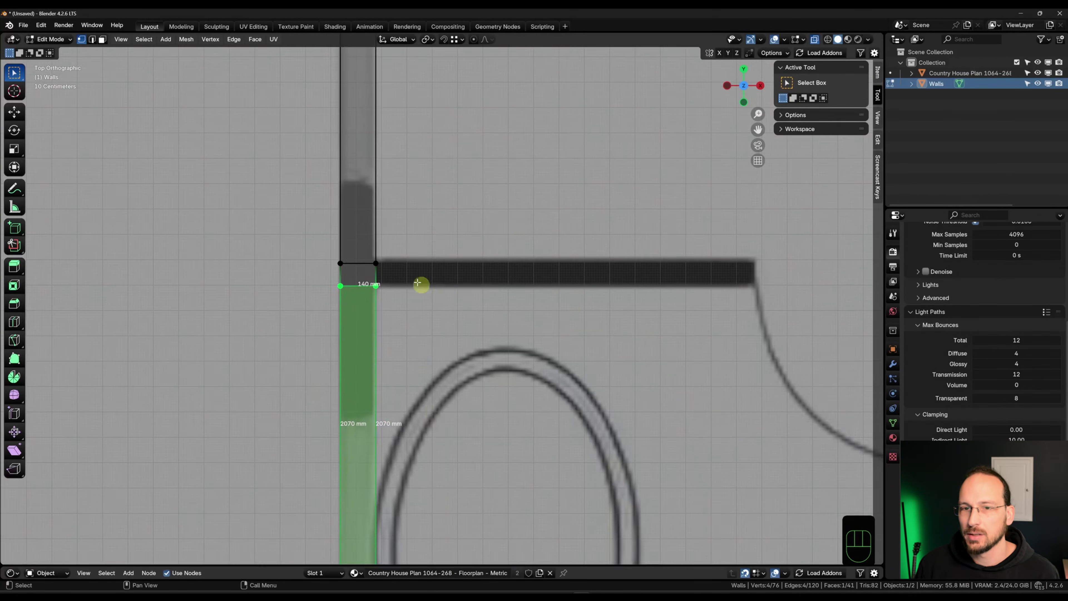
scroll(379, 265, "up", 4)
scroll(405, 382, "down", 6)
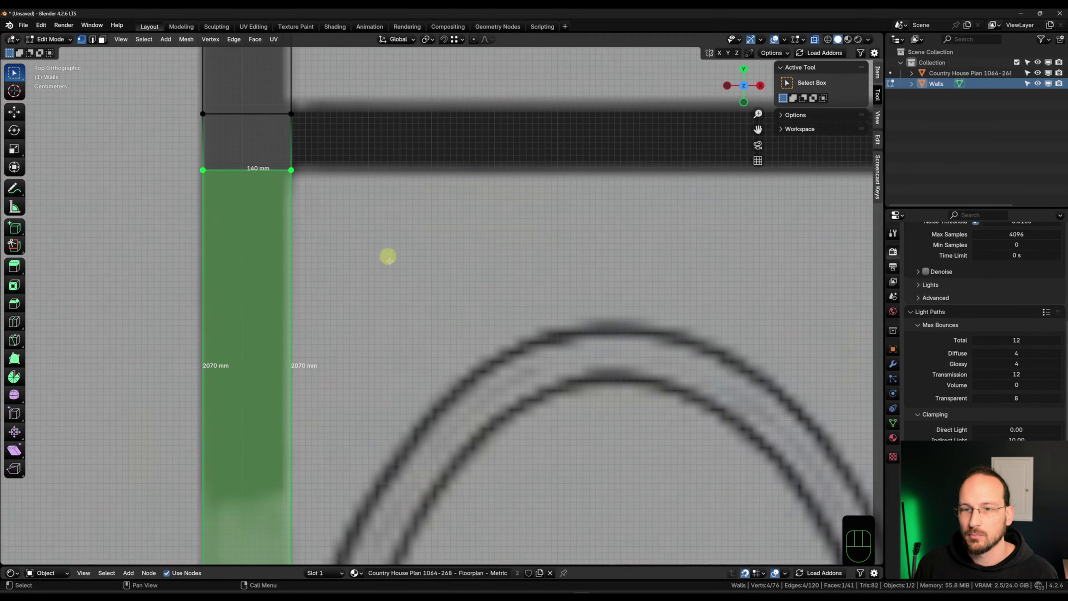
scroll(433, 400, "down", 3)
scroll(425, 344, "down", 3, "shift")
scroll(412, 313, "up", 4)
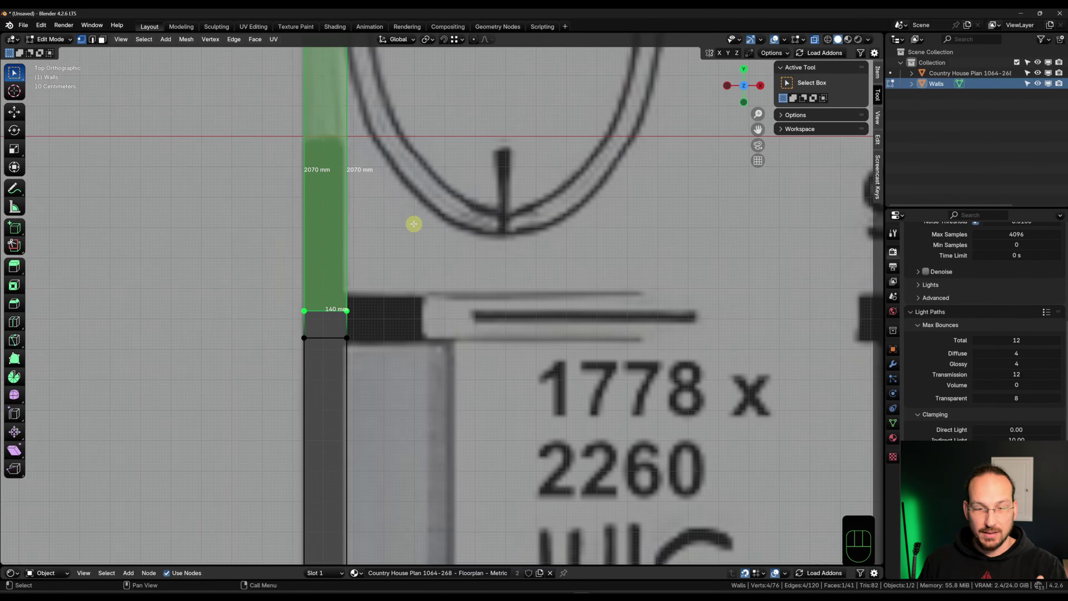
scroll(353, 329, "down", 5)
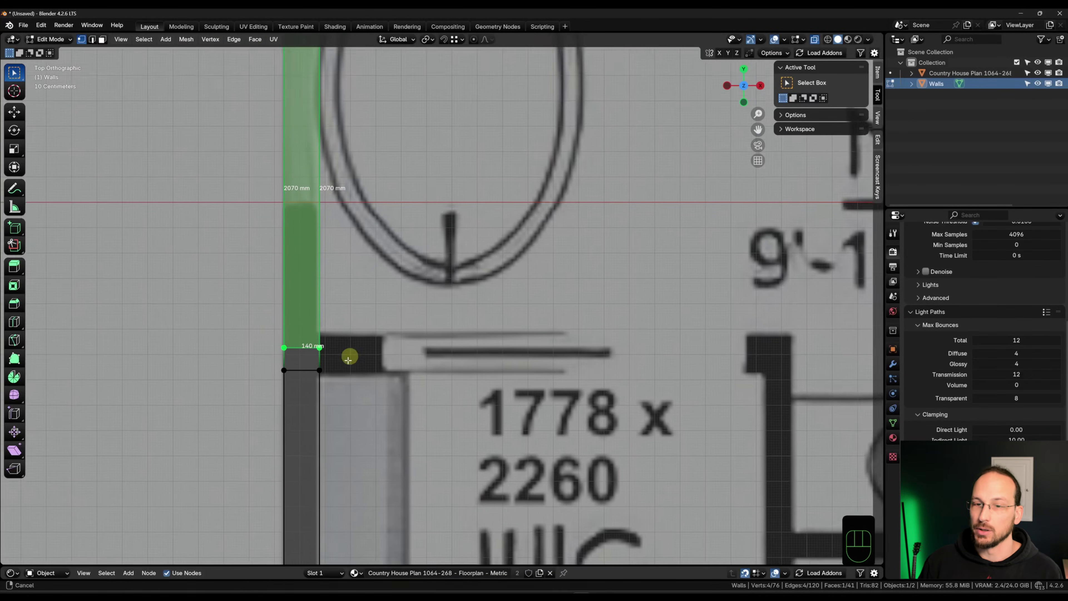
In the floor plan mesh, add a loop cut along the wall between bathroom and closet and slide it beside the wall's closet-side face.
key("Tab")
scroll(364, 332, "down", 3)
key("Tab")
scroll(374, 379, "up", 3)
key("ctrl+r")
scroll(360, 342, "up", 6)
key("g")
key("g")
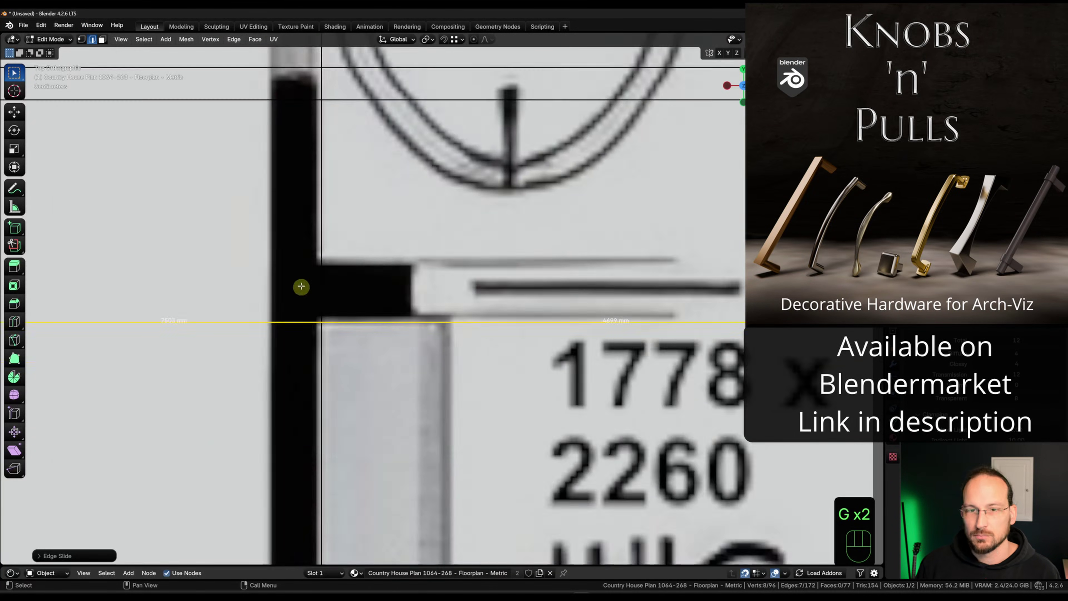
Shift floor plan edges along Y to align the drawn wall between bathroom and closet with the modelled corner, and return to editing the Walls mesh.
middle_click_drag(353, 332, 407, 462, "shift")
right_click(387, 389, "ctrl")
scroll(377, 410, "down", 5)
key("shift+z")
key("g")
key("y")
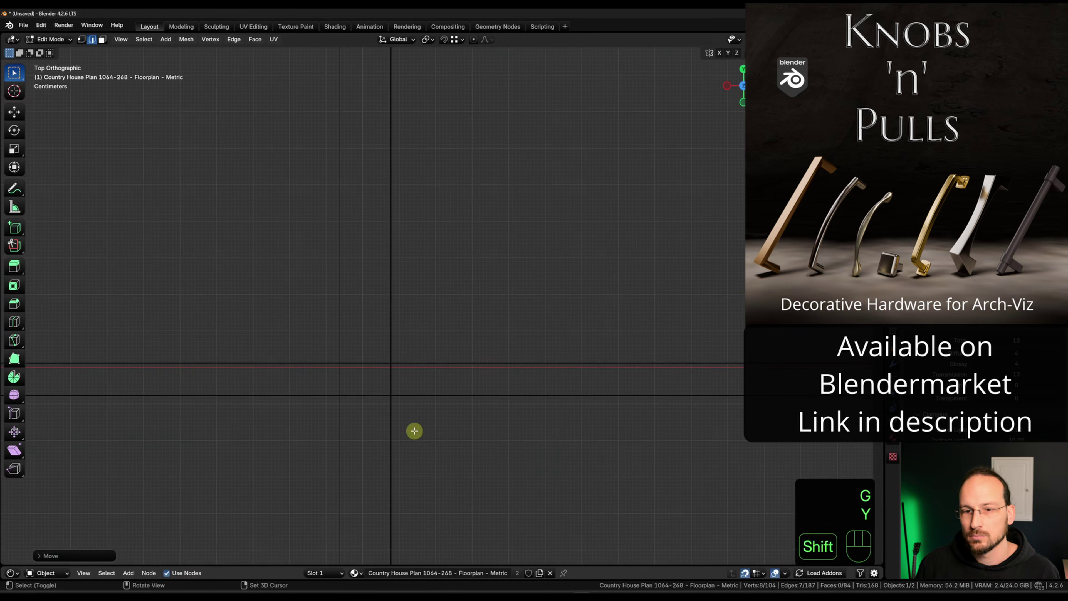
key("shift+z")
key("alt+z")
scroll(402, 368, "up", 6)
left_click(403, 369)
key("g")
key("y")
key("shift+z")
key("shift+z")
key("Tab")
left_click(274, 334)
key("Tab")
scroll(416, 307, "down", 4)
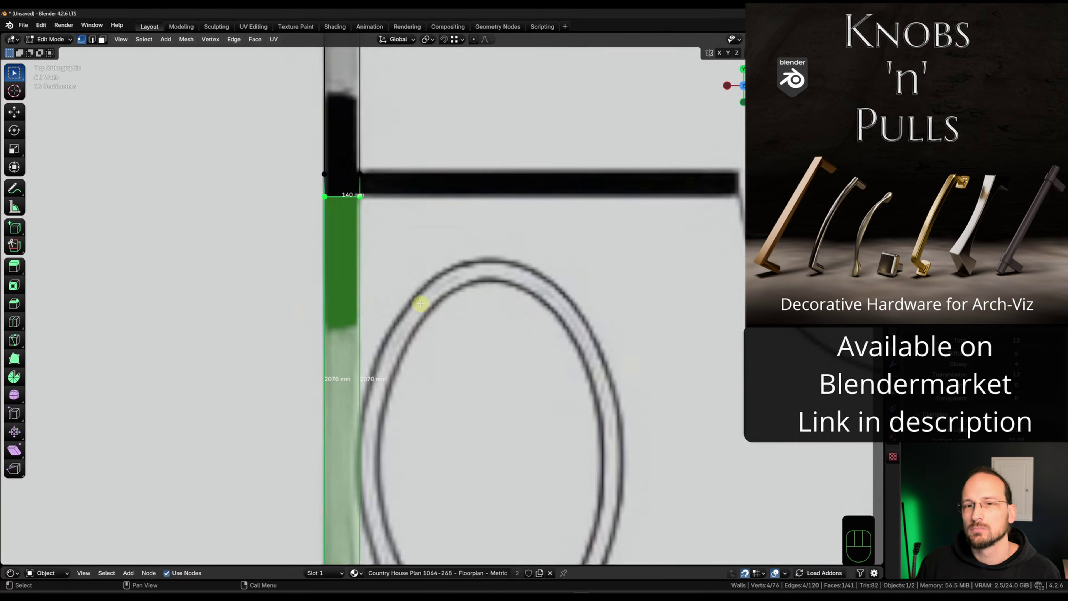
Add another loop cut across the floor plan mesh and shift it along Y to match the drawn wall to the modelled one.
scroll(408, 335, "up", 4)
key("Tab")
left_click(407, 335)
key("Tab")
scroll(477, 321, "down", 5)
key("ctrl+r")
scroll(452, 295, "up", 4)
left_click(470, 484)
left_click(512, 148)
key("shift+z")
key("g")
key("y")
left_click(450, 250)
key("Tab")
key("shift+z")
scroll(489, 346, "down", 3)
scroll(489, 346, "up", 6)
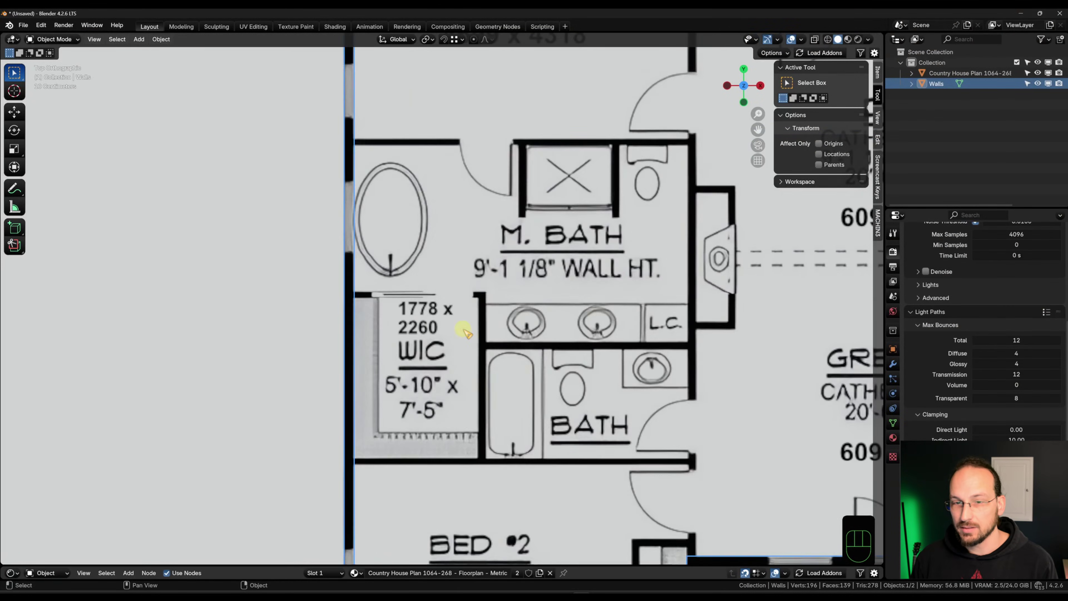
In the Walls mesh, extrude the exterior wall's 89 mm edge at the closet by 1778 mm along X, followed by another 89 mm.
key("Tab")
scroll(326, 328, "up", 3)
left_click_drag(353, 266, 380, 303)
scroll(435, 307, "down", 8)
scroll(665, 286, "up", 2)
scroll(272, 293, "up", 5)
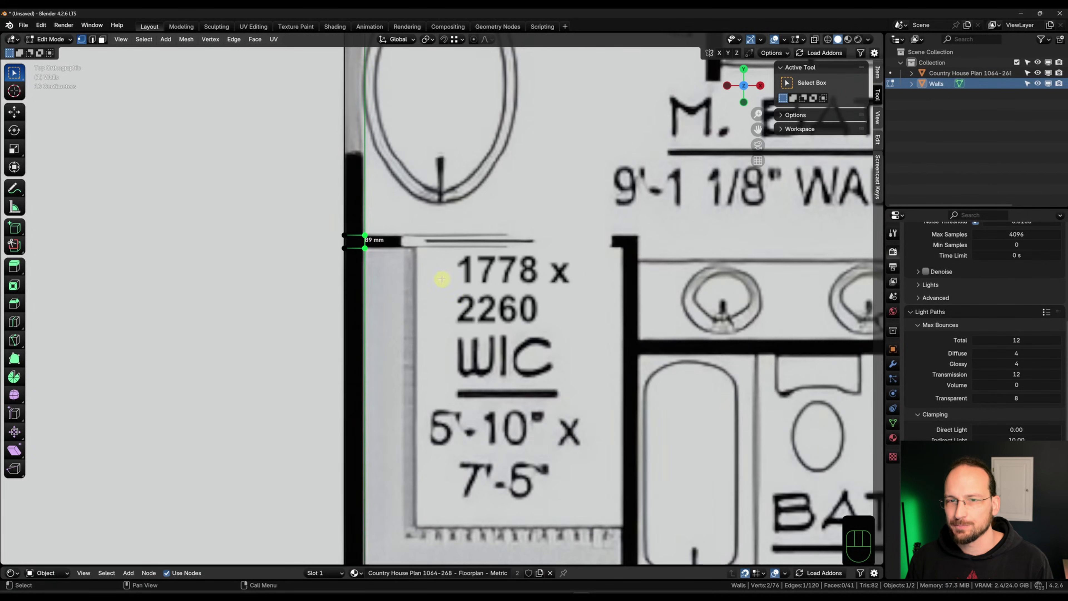
key("w")
key("e")
type("x")
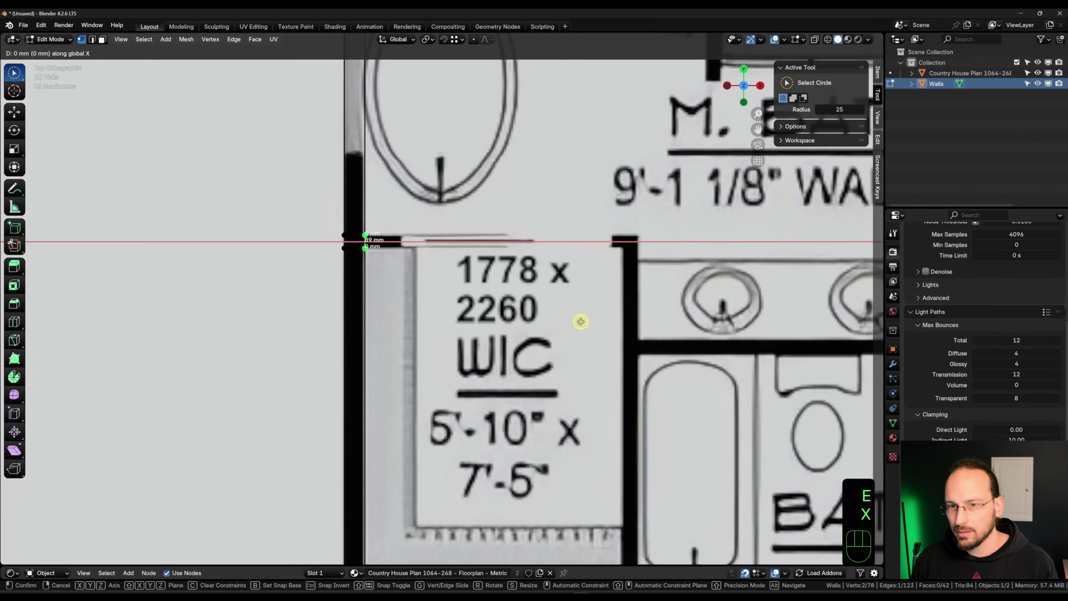
type("1778")
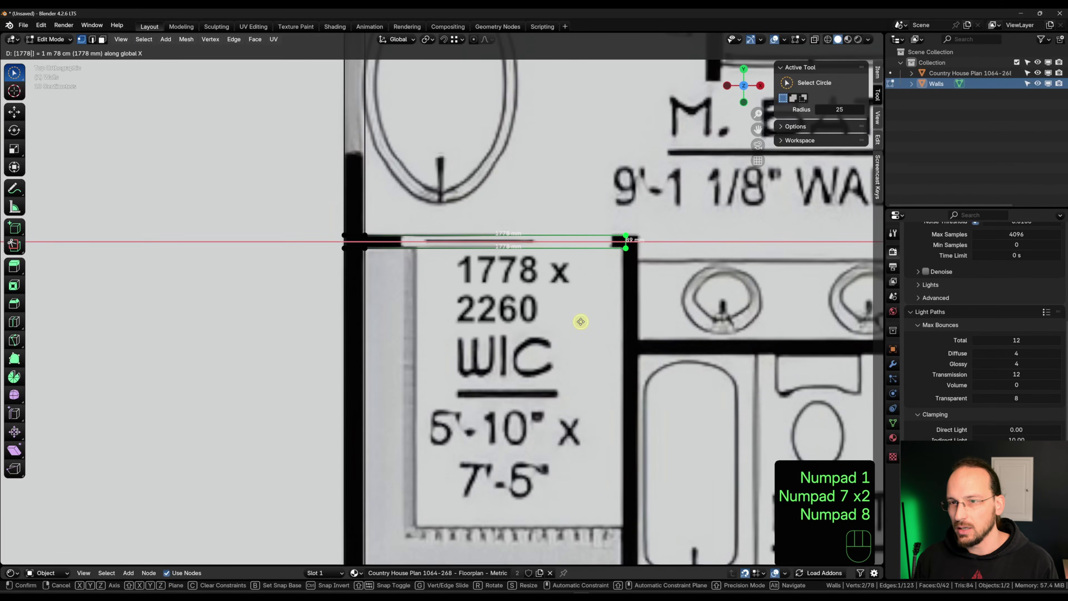
key("KP_Enter")
type("ex89")
key("KP_Enter")
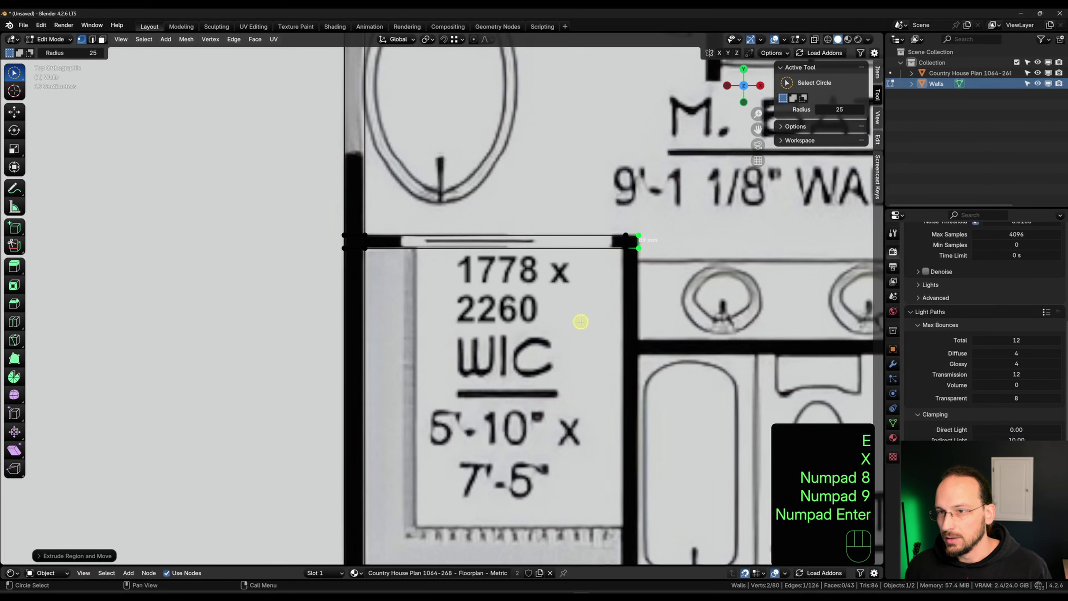
Extrude the new closet corner's closet-side edge 2260 mm along Y toward Bed #2, snapping it to the closet's far wall.
key("w")
key("w")
key("w")
scroll(642, 268, "up", 1)
scroll(611, 218, "down", 3, "shift")
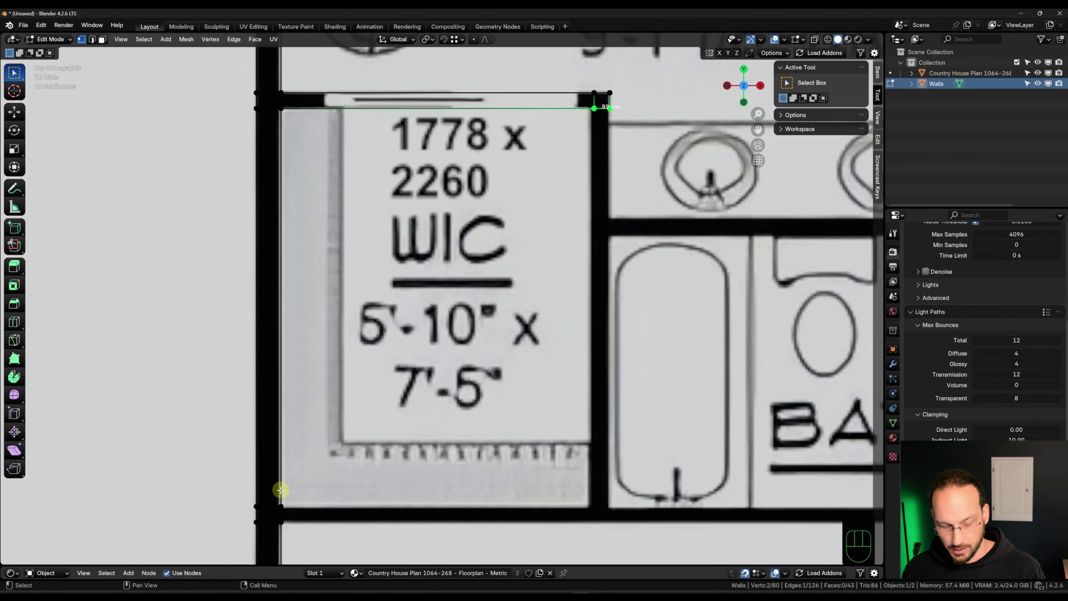
key("e")
key("y")
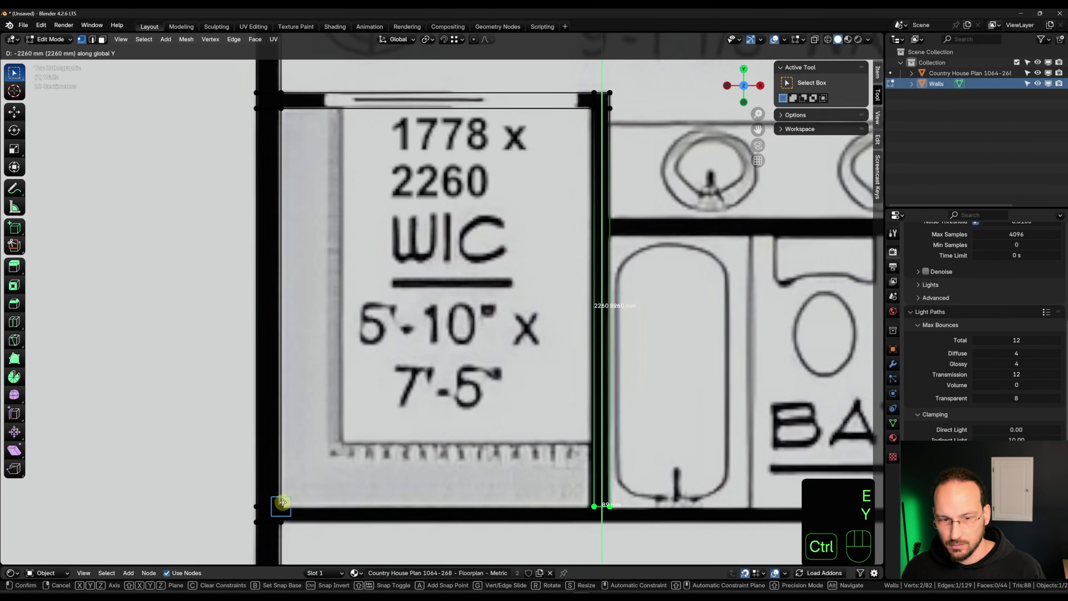
left_click(394, 509, "ctrl")
Extrude the closet side wall's end again along Y, snapping it to the Bed #2 side of the wall.
key("e")
key("y")
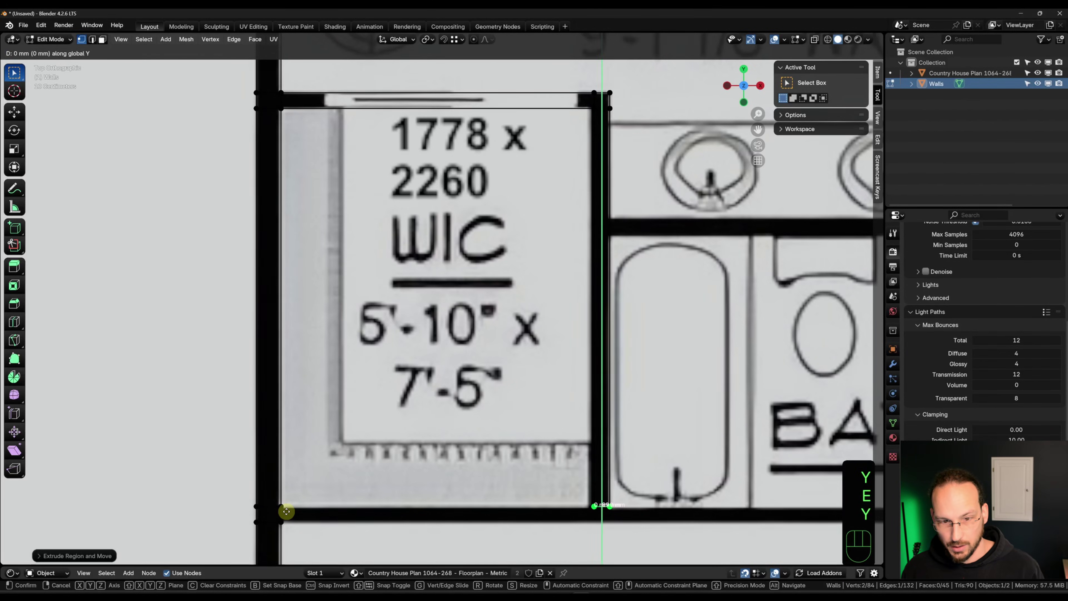
left_click(388, 504, "ctrl")
Fill a face between the exterior wall and the closet side wall to close the wall between closet and Bed #2.
scroll(389, 504, "down", 5)
middle_click_drag(555, 526, 560, 465, "shift")
left_click_drag(416, 401, 544, 437)
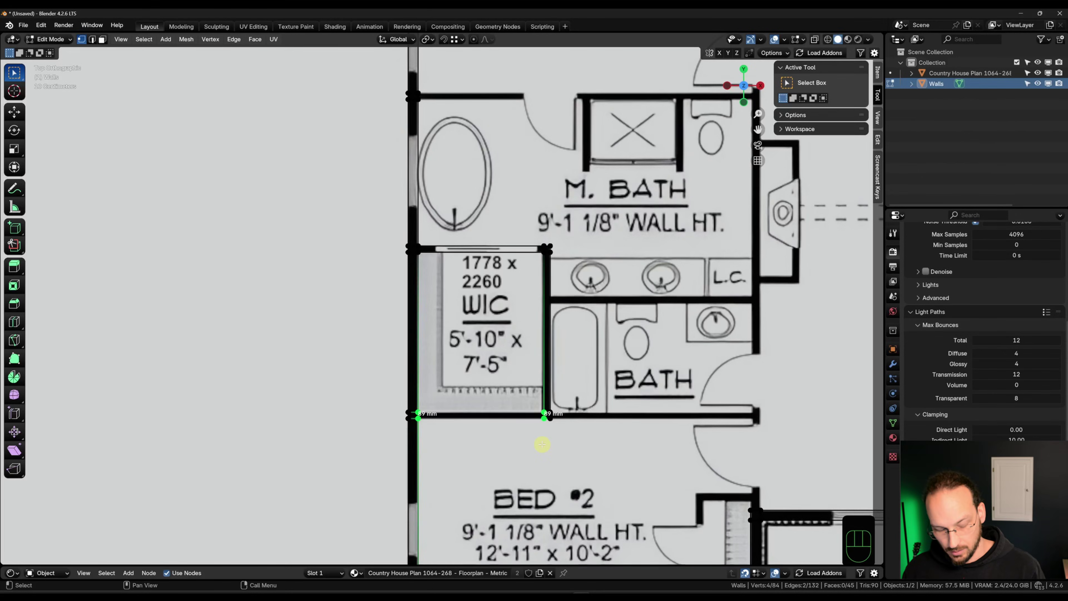
key("f")
Fill a face between the dining room's porch-side corner edge and the great room's front corner edge beside Bed #2.
middle_click_drag(723, 160, 580, 370, "shift")
scroll(610, 294, "up", 3)
left_click_drag(555, 80, 658, 183)
left_click(658, 184)
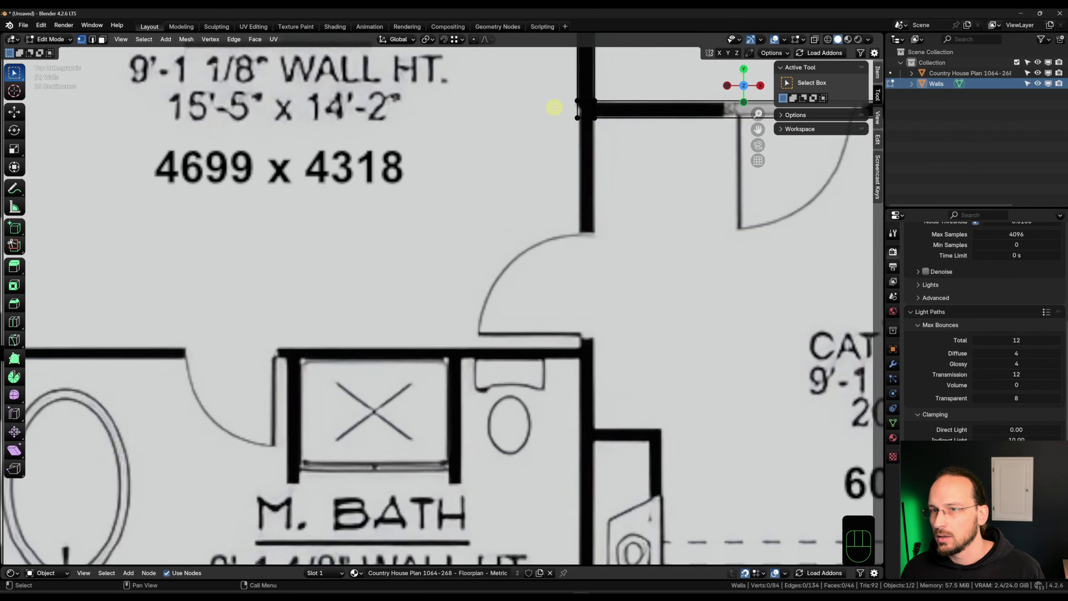
left_click(564, 110, "alt")
scroll(574, 246, "down", 4)
middle_click_drag(631, 329, 574, 245, "shift")
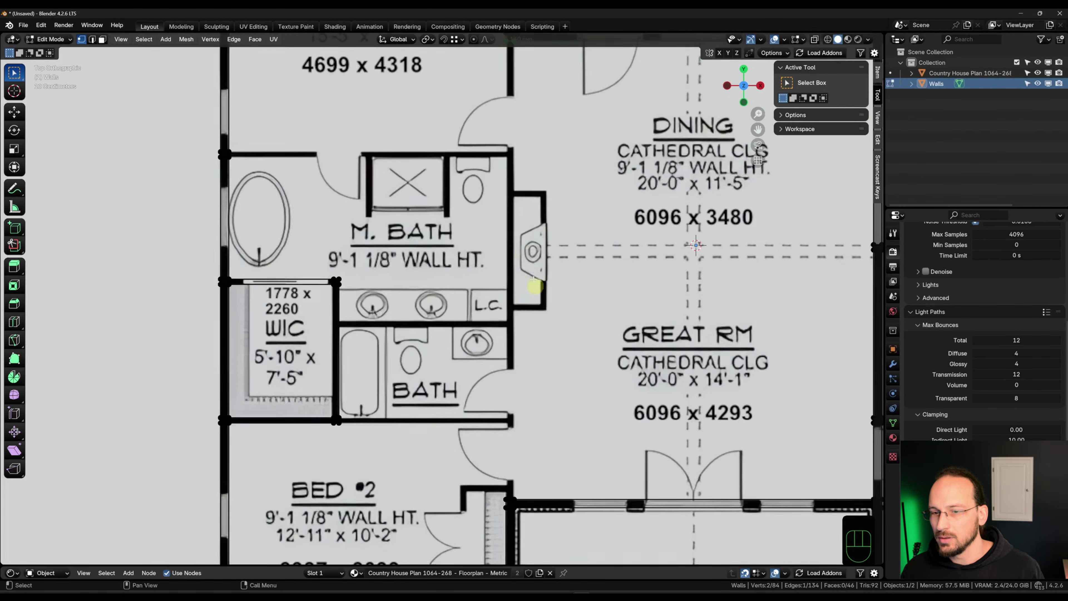
left_click(520, 500, "alt+shift")
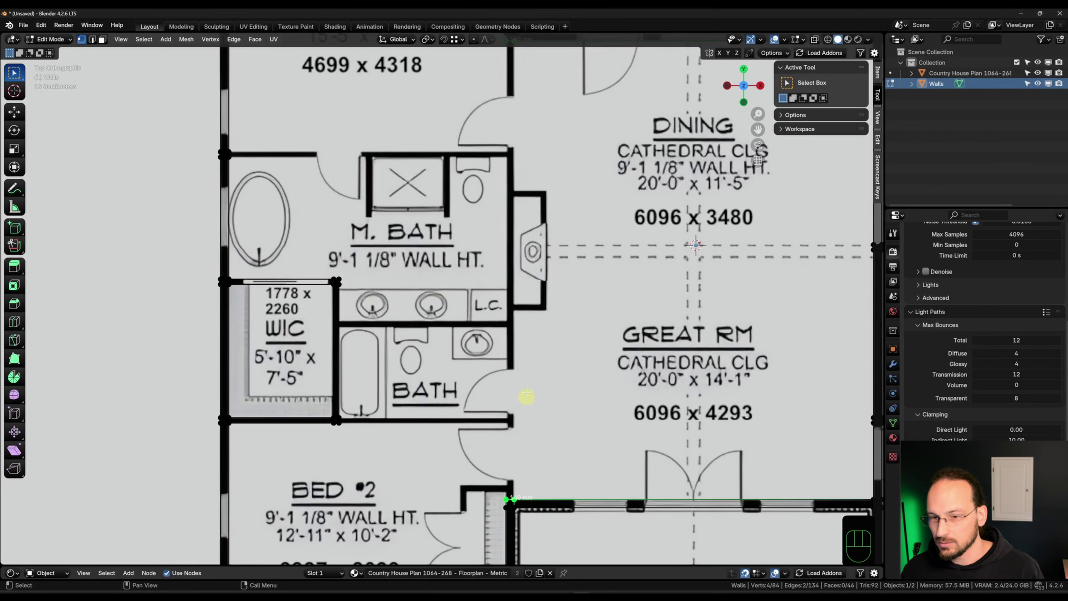
key("f")
Add two loop cuts to the long interior wall, snapped to the Bed #2 wall's faces, and fill the wall section below the bath.
scroll(543, 269, "up", 5)
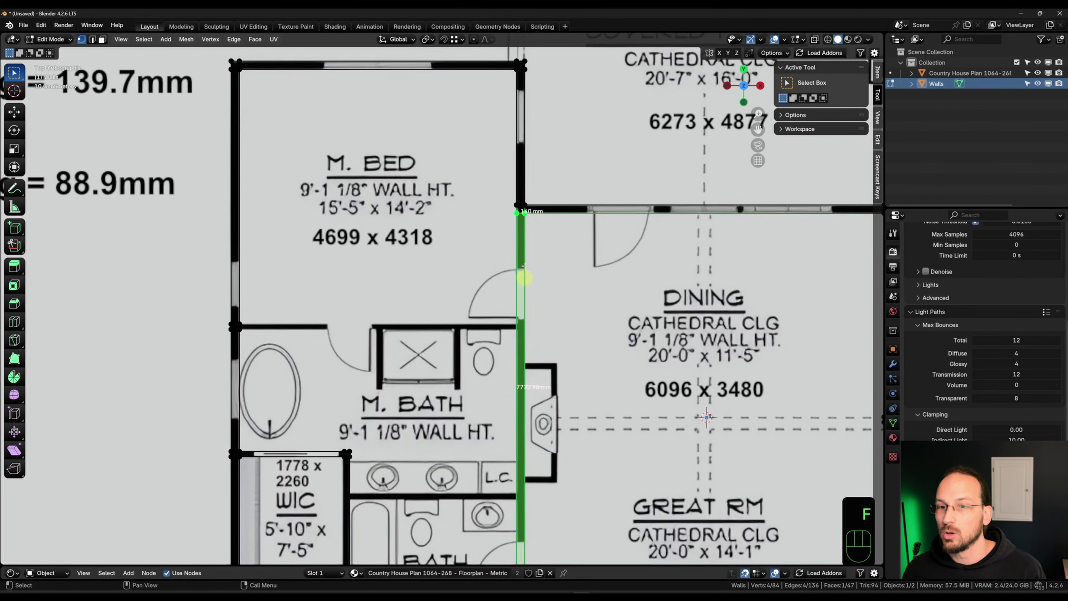
scroll(559, 540, "down", 5)
scroll(573, 411, "up", 3)
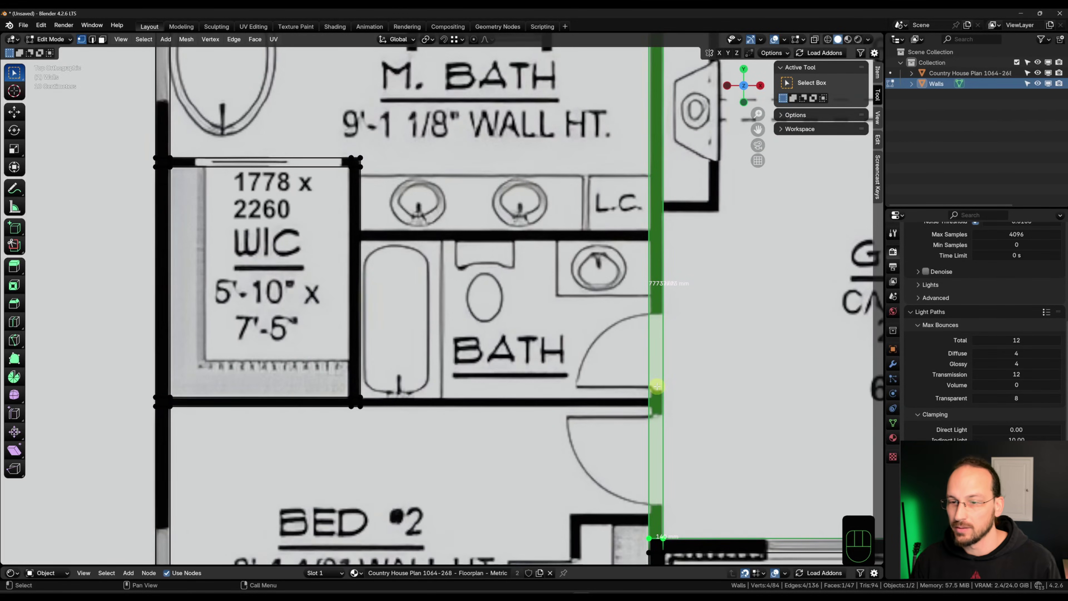
scroll(656, 387, "up", 1)
key("ctrl+r")
left_click(627, 226)
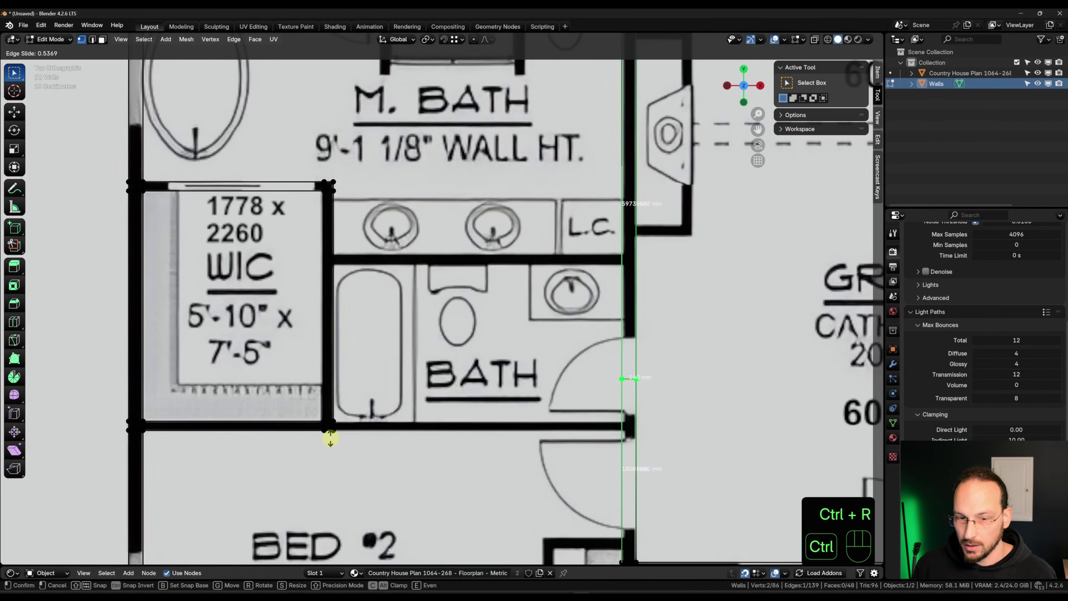
left_click(368, 432)
key("ctrl+r")
left_click(624, 274)
left_click(334, 421)
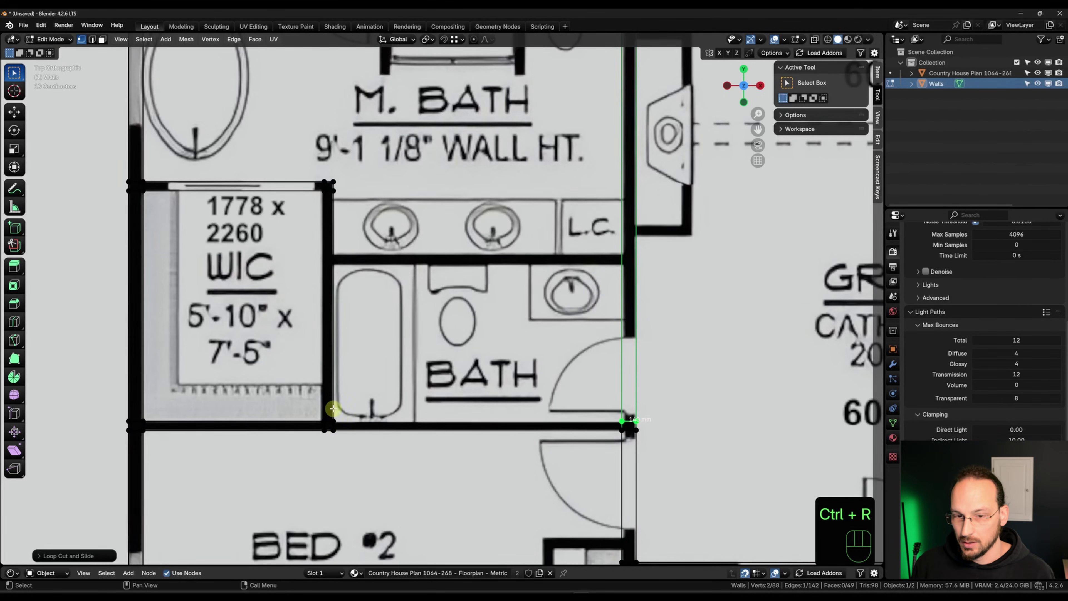
left_click(333, 424, "shift")
key("f")
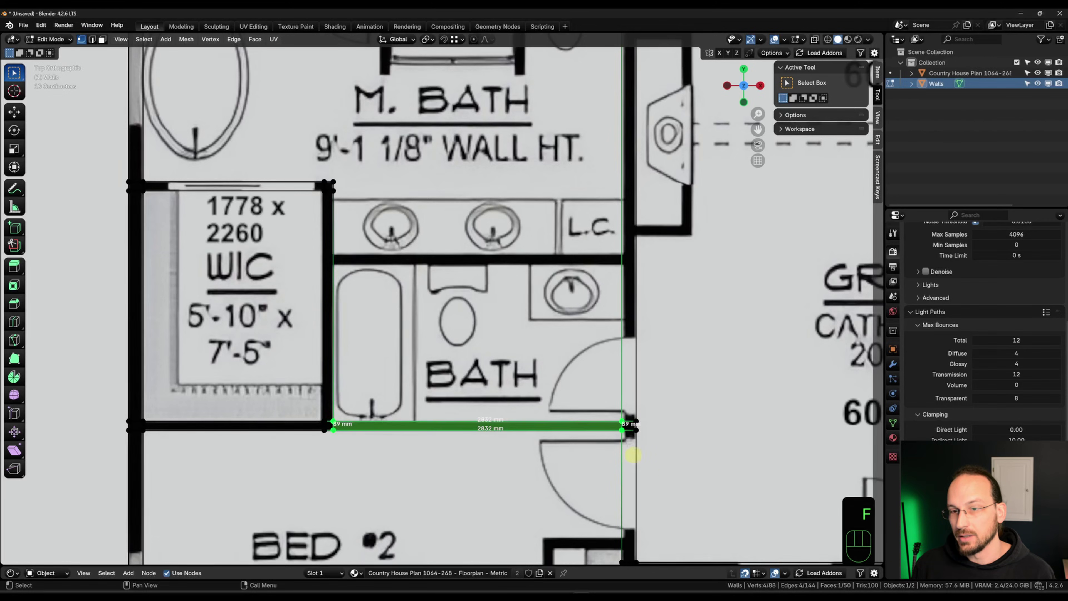
Add two loop cuts to the long wall snapped to the master bath wall's faces, and fill the wall between master bedroom and bath.
scroll(644, 420, "up", 10, "shift")
key("ctrl+r")
left_click(591, 309)
left_click(106, 406, "ctrl")
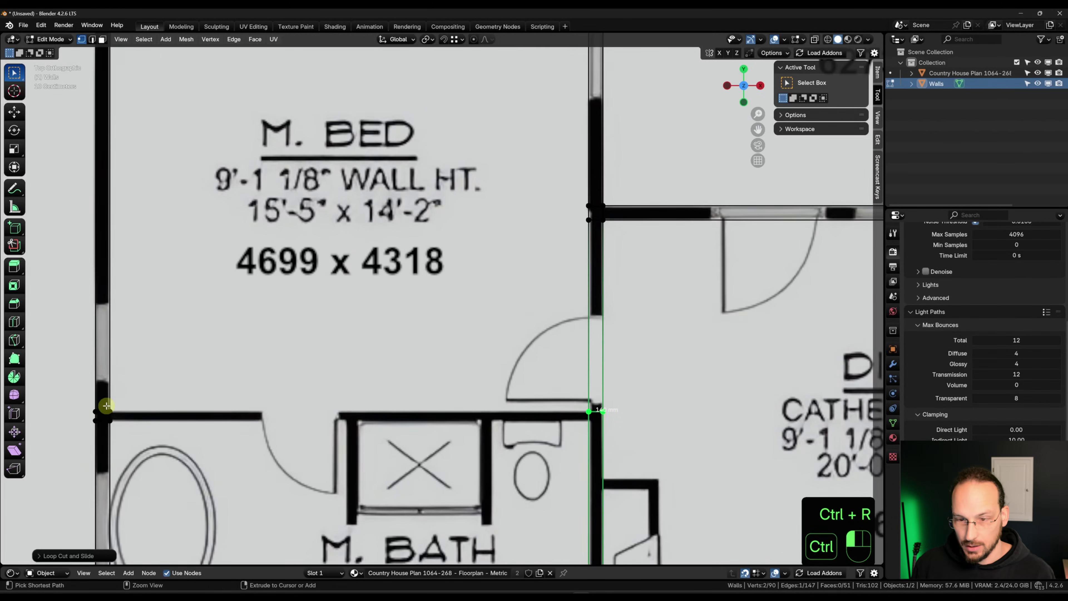
key("ctrl+r")
left_click(584, 524)
left_click(101, 425, "ctrl")
left_click_drag(102, 396, 595, 440)
key("f")
middle_click_drag(433, 526, 475, 370, "shift")
scroll(476, 369, "down", 8, "shift")
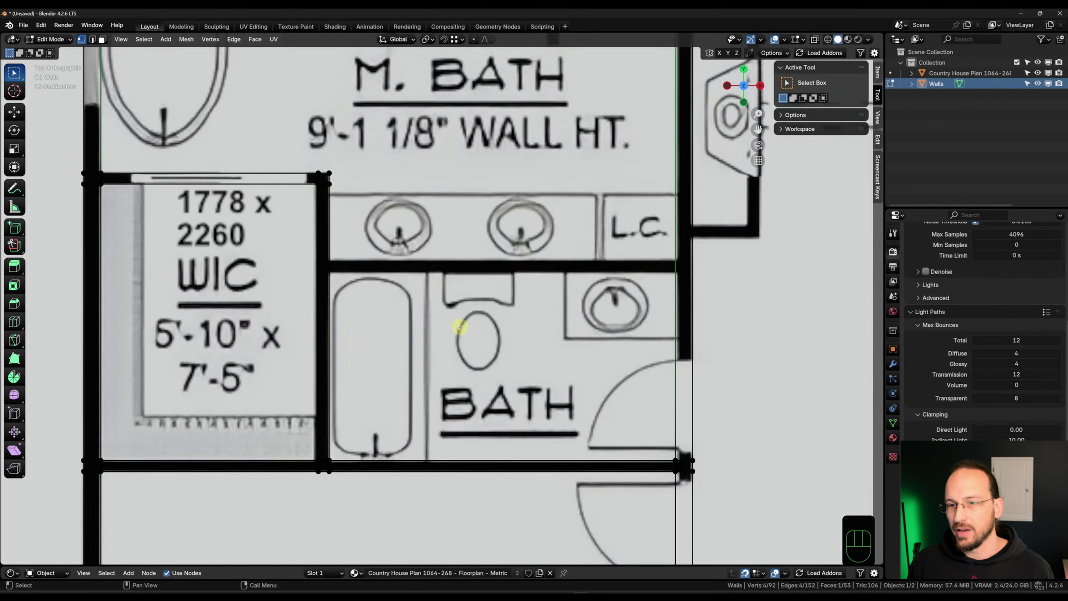
scroll(498, 332, "down", 5)
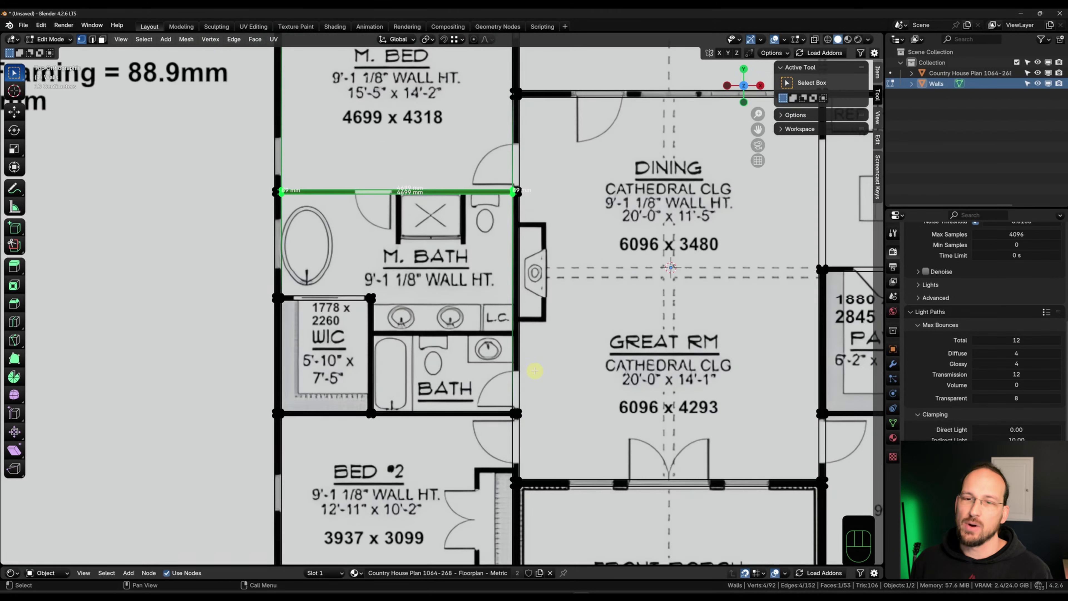
Add two loop cuts across the walk-in closet's side wall where the wall between master bath and bath meets it.
middle_click_drag(697, 388, 563, 392, "shift")
middle_click_drag(674, 392, 783, 371, "shift")
scroll(347, 334, "up", 4)
scroll(348, 335, "up", 3)
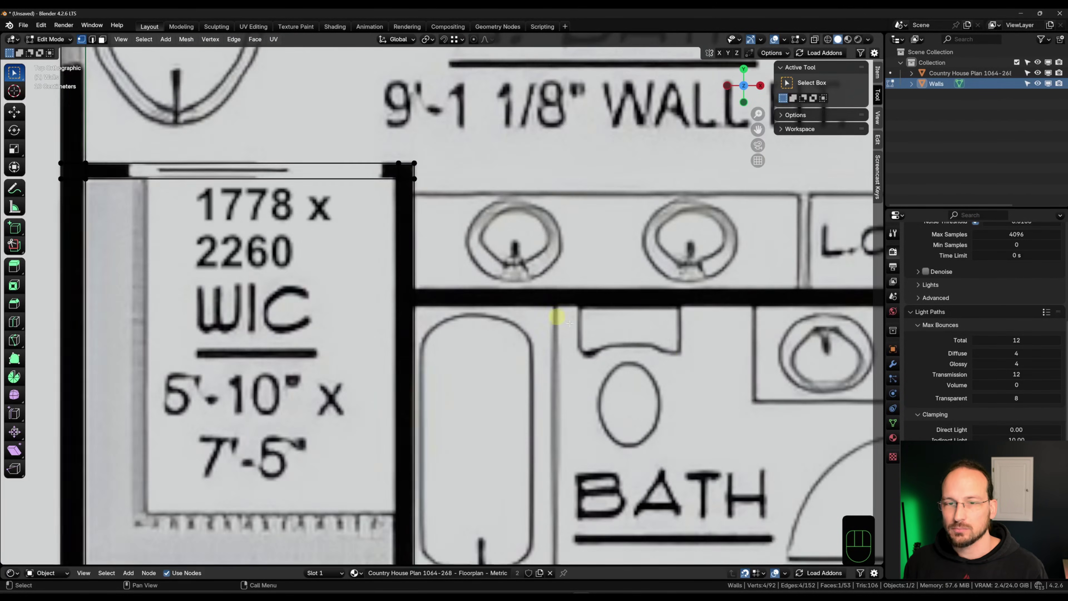
scroll(681, 344, "down", 1)
middle_click_drag(420, 313, 462, 331, "shift")
scroll(464, 331, "up", 2)
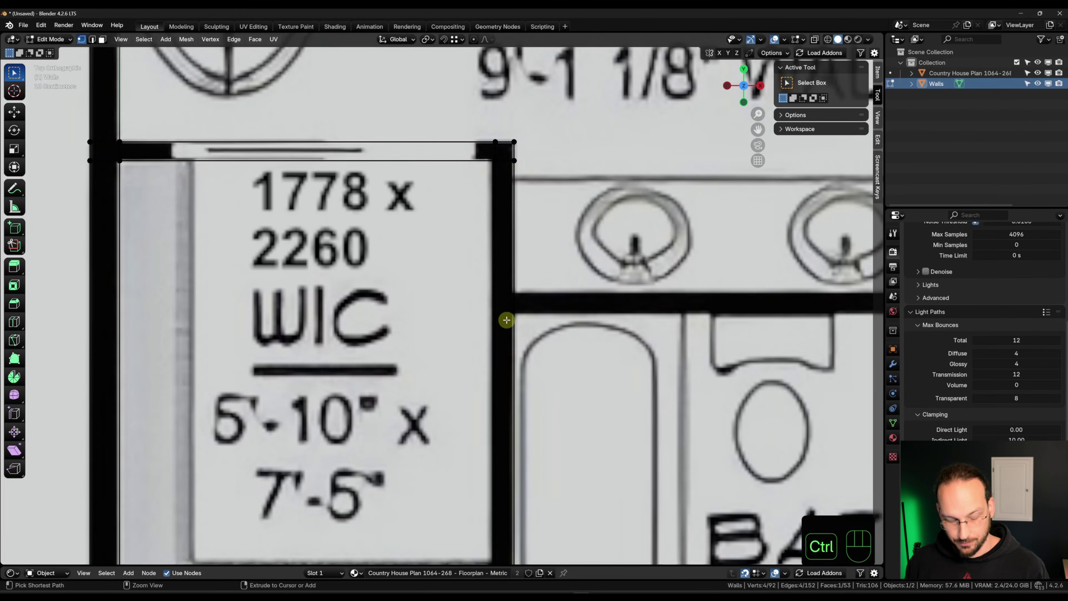
key("ctrl+r")
left_click(506, 324)
left_click(526, 225)
key("ctrl+r")
left_click(534, 370)
left_click(563, 486)
Space the closet wall's two cuts 89 mm apart and move them along Y onto the bath wall's faces.
scroll(542, 349, "up", 5)
key("g")
key("g")
left_click(561, 358)
left_click_drag(400, 218, 555, 358)
key("g")
key("y")
left_click(557, 352)
scroll(553, 358, "down", 6)
middle_click_drag(526, 418, 500, 286, "shift")
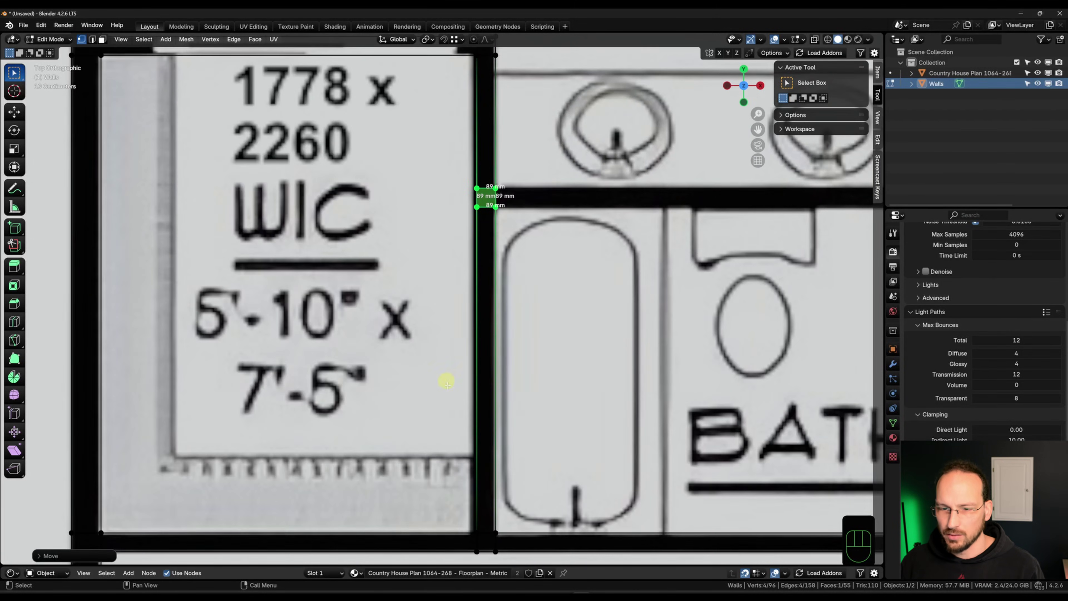
Add two loop cuts to the long wall snapped to the closet wall's cuts, and fill the wall between master bath and bath.
scroll(500, 362, "down", 3)
middle_click_drag(580, 345, 424, 367, "shift")
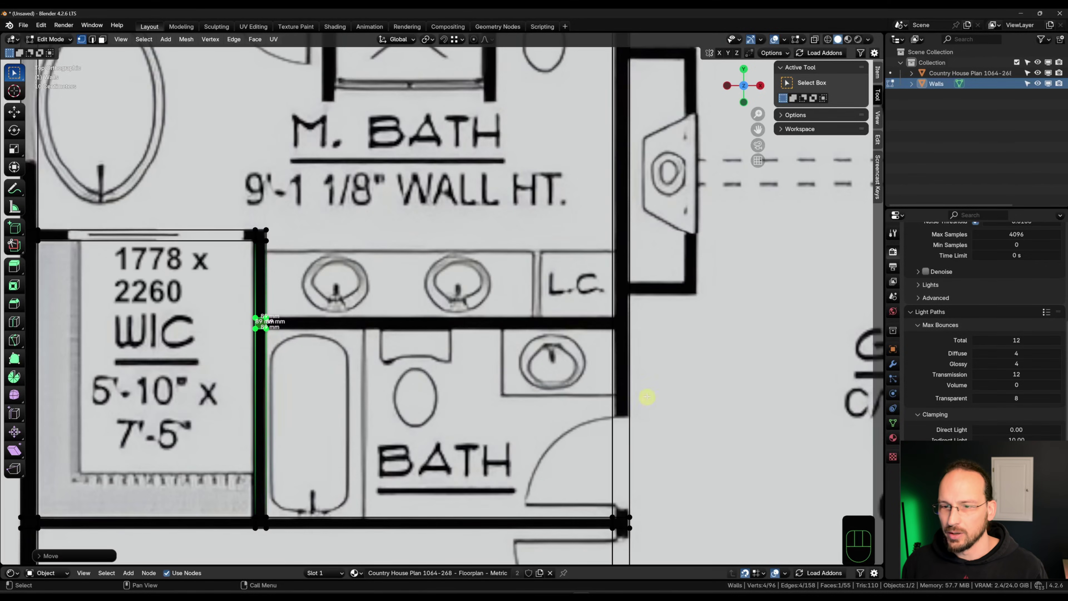
key("ctrl+r")
left_click(627, 365)
left_click(271, 329)
key("ctrl+r")
left_click(622, 233)
left_click(264, 313)
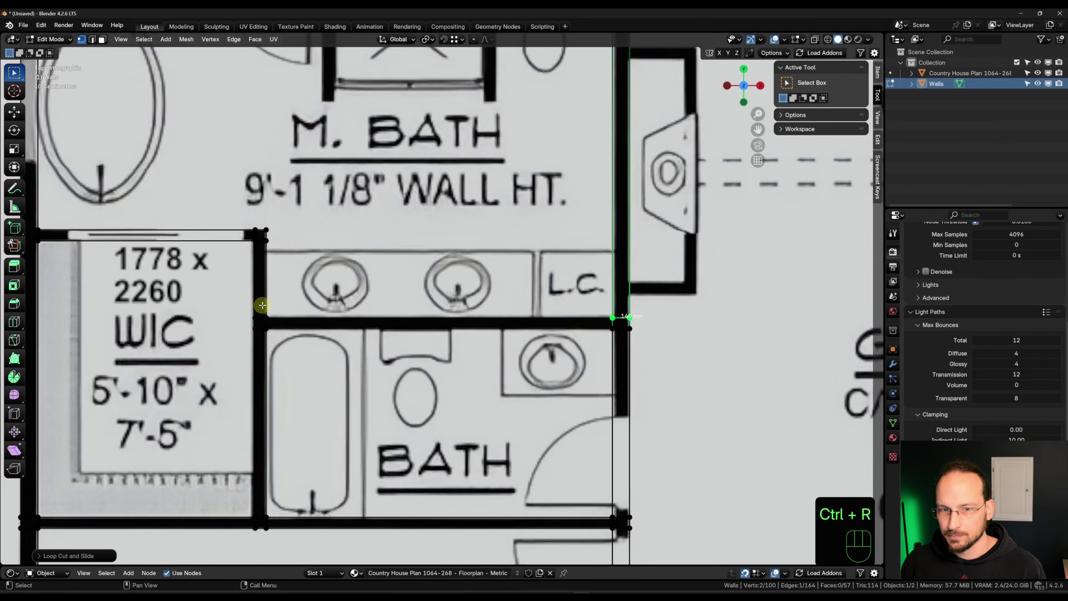
left_click_drag(262, 305, 617, 349)
key("f")
scroll(617, 349, "down", 5)
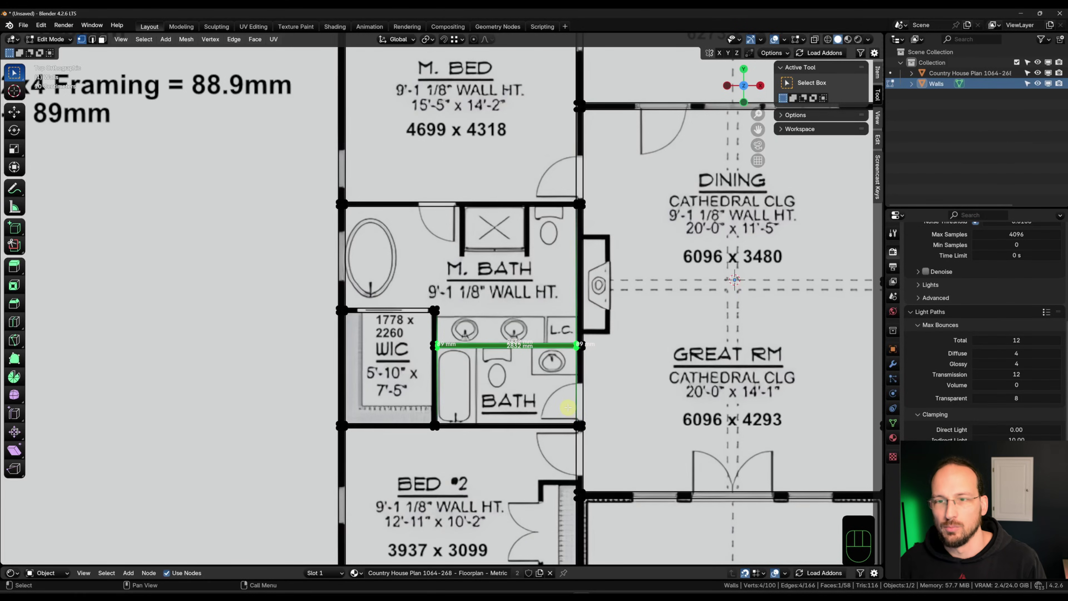
Add two loop cuts 89 mm apart to the long wall, aligned along Y with the fireplace's lower wall.
middle_click_drag(549, 525, 509, 448, "shift")
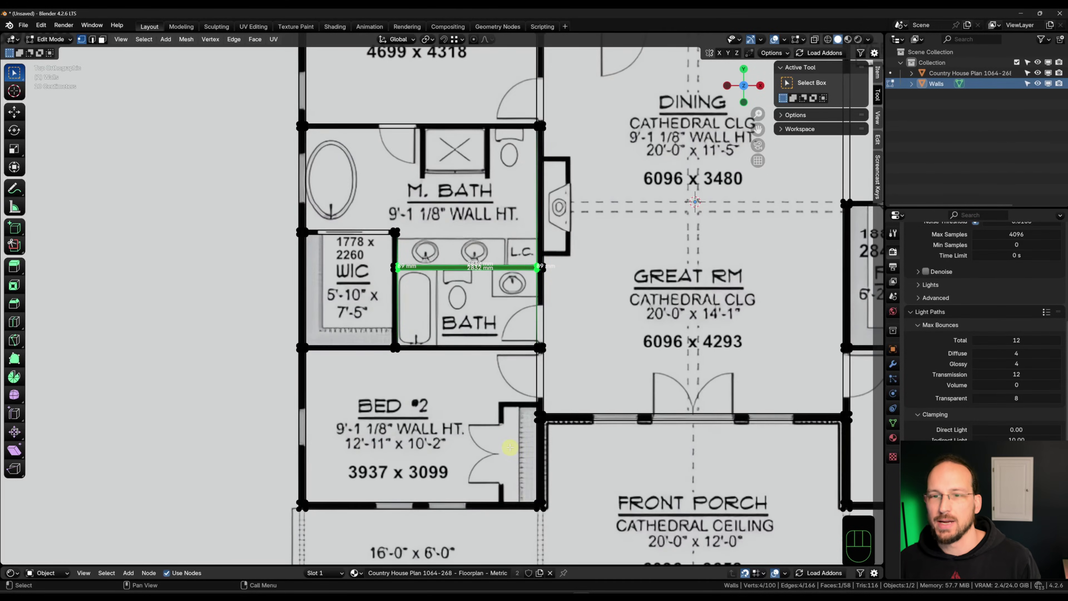
middle_click_drag(573, 420, 547, 559, "shift")
scroll(513, 379, "up", 7)
key("ctrl+r")
left_click(509, 406)
left_click(479, 13)
key("ctrl+r")
left_click(515, 273)
left_click(621, 487)
scroll(542, 441, "up", 7)
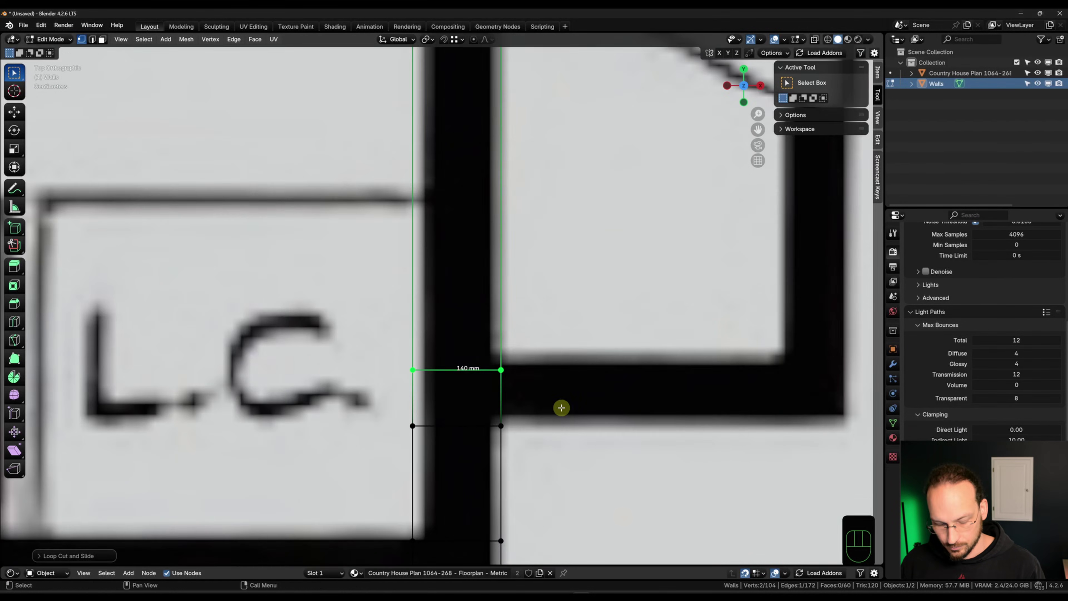
scroll(518, 410, "up", 4)
key("g")
key("y")
left_click(525, 407)
Extrude the fireplace's lower wall along X from the long wall, and extrude its end another 89 mm for the corner.
left_click_drag(317, 310, 554, 492)
scroll(538, 413, "down", 3)
scroll(593, 496, "down", 4)
key("e")
key("x")
left_click(710, 436)
key("e")
key("x")
key("KP_8")
key("KP_9")
key("KP_Enter")
Adjust the fireplace corner along X, extrude it along Y up to the upper wall, and extrude another 89 mm.
scroll(618, 442, "up", 6)
key("g")
key("x")
scroll(629, 391, "down", 11)
key("e")
key("y")
left_click(659, 152)
scroll(618, 272, "up", 11)
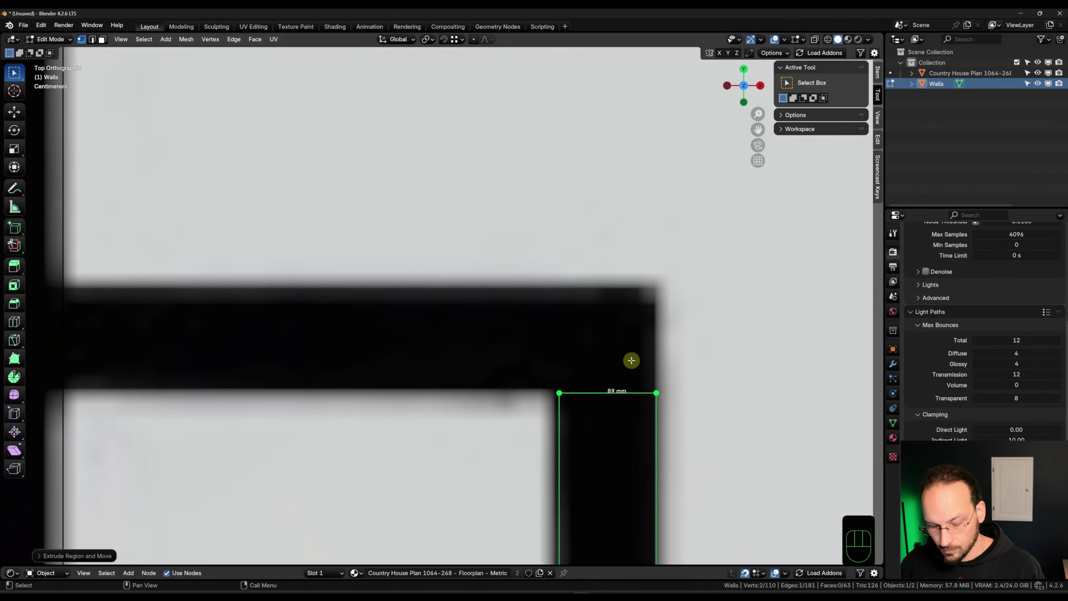
key("e")
key("y")
key("KP_8")
key("KP_9")
key("KP_Enter")
Add two loop cuts to the long wall snapped to the fireplace's upper corner, and fill the fireplace's upper wall.
scroll(711, 463, "down", 5)
key("ctrl+r")
left_click(471, 442)
left_click(682, 404)
scroll(492, 168, "down", 4)
key("ctrl+r")
left_click(470, 256)
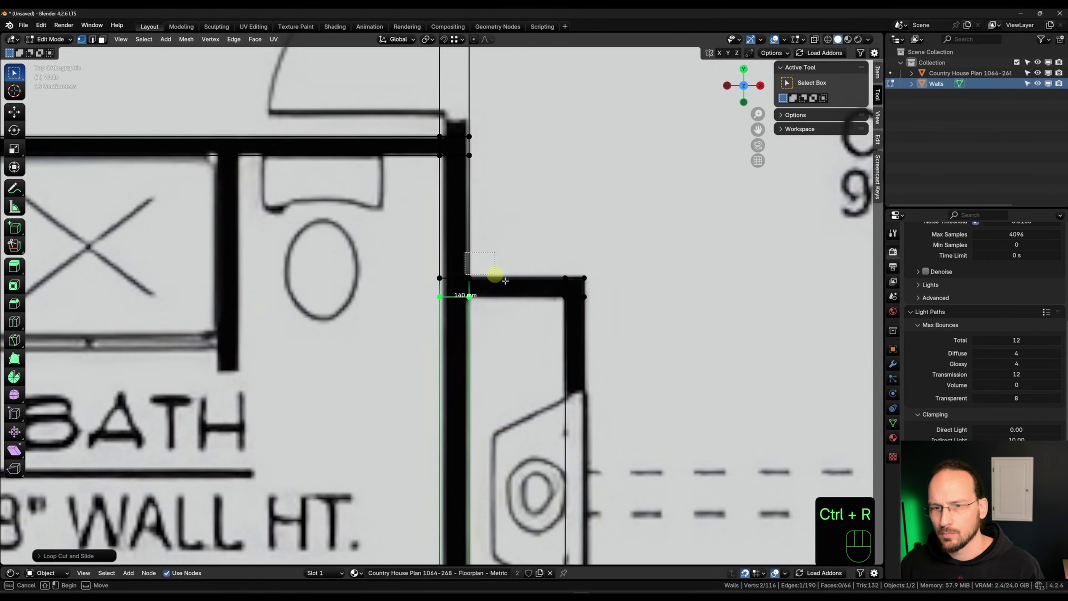
left_click_drag(456, 265, 574, 307)
key("f")
scroll(425, 269, "down", 11)
scroll(757, 395, "up", 9)
Add two loop cuts 89 mm apart to the laundry's lower wall and align them along X with the toilet room's side wall.
key("ctrl+r")
scroll(509, 346, "up", 3)
key("g")
key("g")
left_click(514, 345)
key("ctrl+r")
left_click(488, 234)
left_click(362, 287)
left_click_drag(455, 187, 681, 372)
scroll(687, 389, "down", 4)
key("g")
key("x")
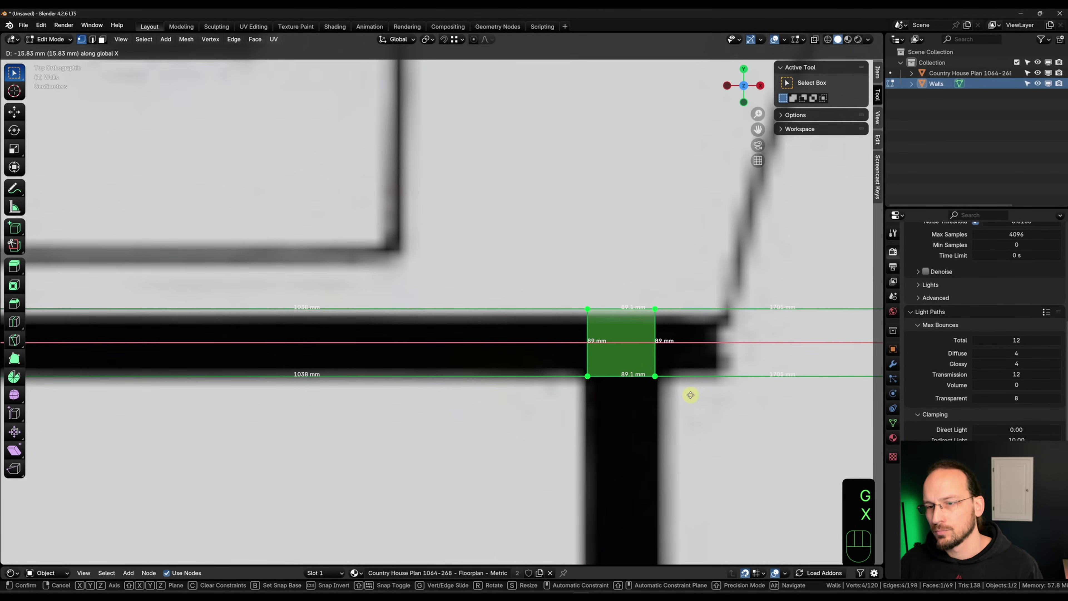
left_click(689, 395)
Extrude the toilet room's side wall along Y down to its lower wall, and extrude another 89 mm for the corner.
scroll(681, 389, "down", 5)
key("e")
key("y")
left_click(438, 352)
scroll(437, 353, "up", 5)
key("e")
key("y")
key("KP_8")
key("KP_9")
key("KP_Subtract")
key("KP_Enter")
Add two loop cuts to the exterior wall at the toilet room's lower corner and fill the wall between toilet room and office.
scroll(493, 441, "down", 10)
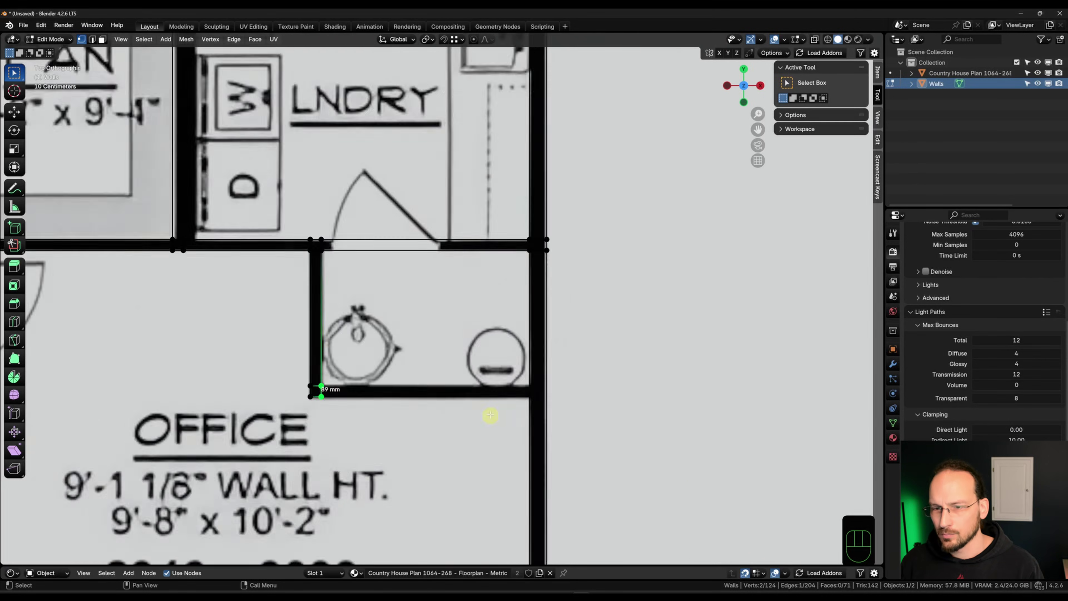
scroll(504, 396, "up", 3)
key("ctrl+r")
left_click(560, 477)
key("ctrl+r")
left_click_drag(166, 373, 545, 434)
key("f")
Add two loop cuts 89 mm apart to the pantry and laundry's shared wall, aligned along Y with the laundry's upper wall.
scroll(545, 434, "down", 6)
key("ctrl+r")
left_click(308, 273)
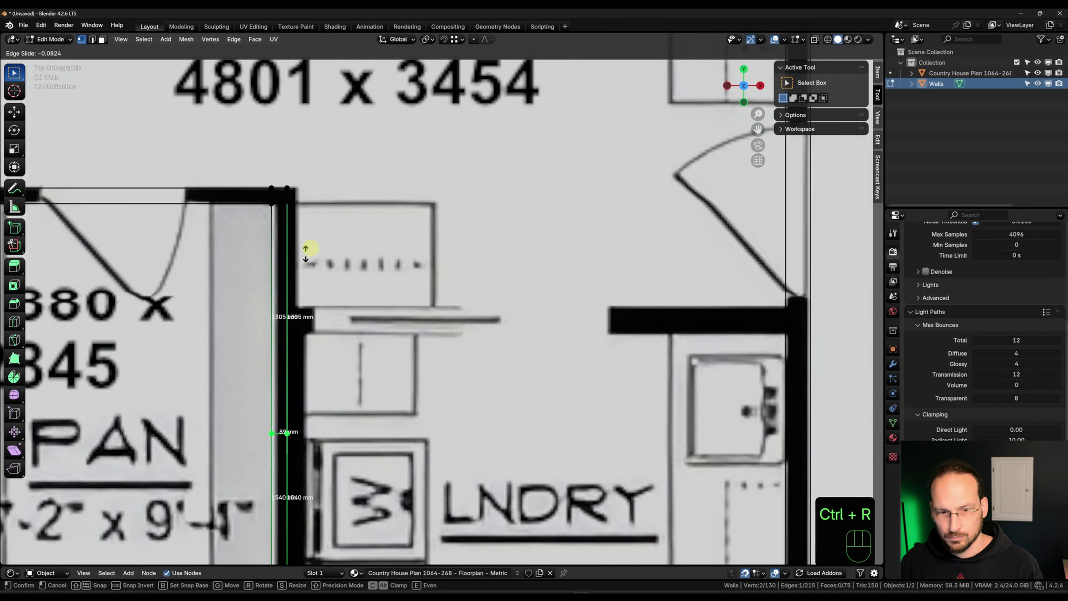
left_click(294, 177)
scroll(269, 329, "up", 11)
key("g")
key("g")
left_click(463, 305)
key("ctrl+r")
left_click(432, 253)
left_click(517, 356)
scroll(442, 300, "up", 6)
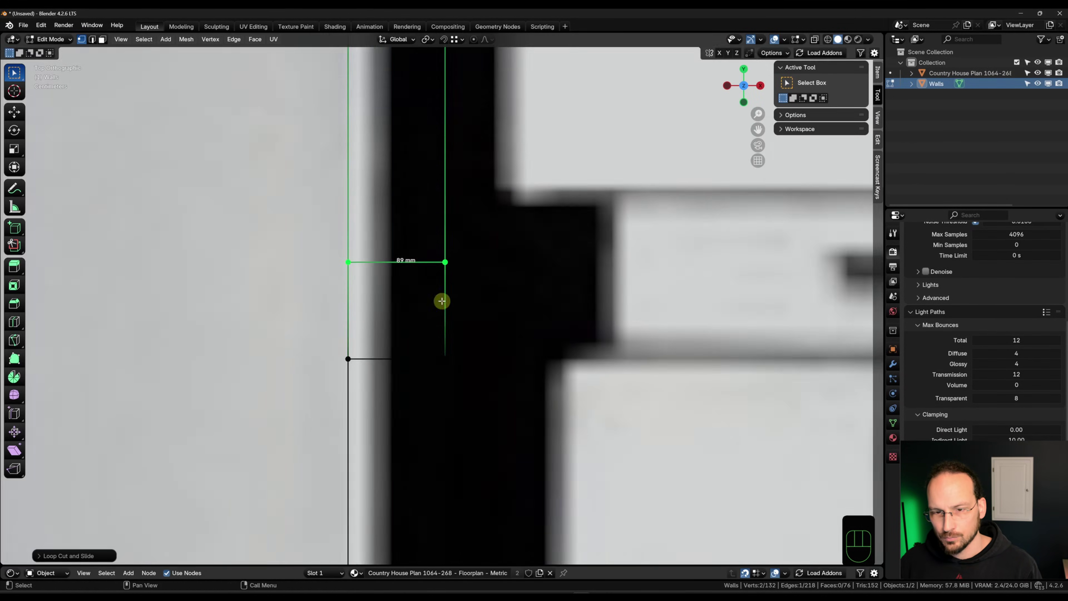
key("g")
key("y")
left_click(441, 297)
Add matching loop cuts to the exterior wall beside the laundry and fill the laundry's upper wall across to the pantry wall.
scroll(501, 353, "down", 11)
key("ctrl+r")
left_click(793, 278)
left_click(376, 339)
left_click_drag(382, 312, 370, 347)
left_click_drag(782, 313, 801, 348, "shift")
key("f")
scroll(509, 348, "down", 3)
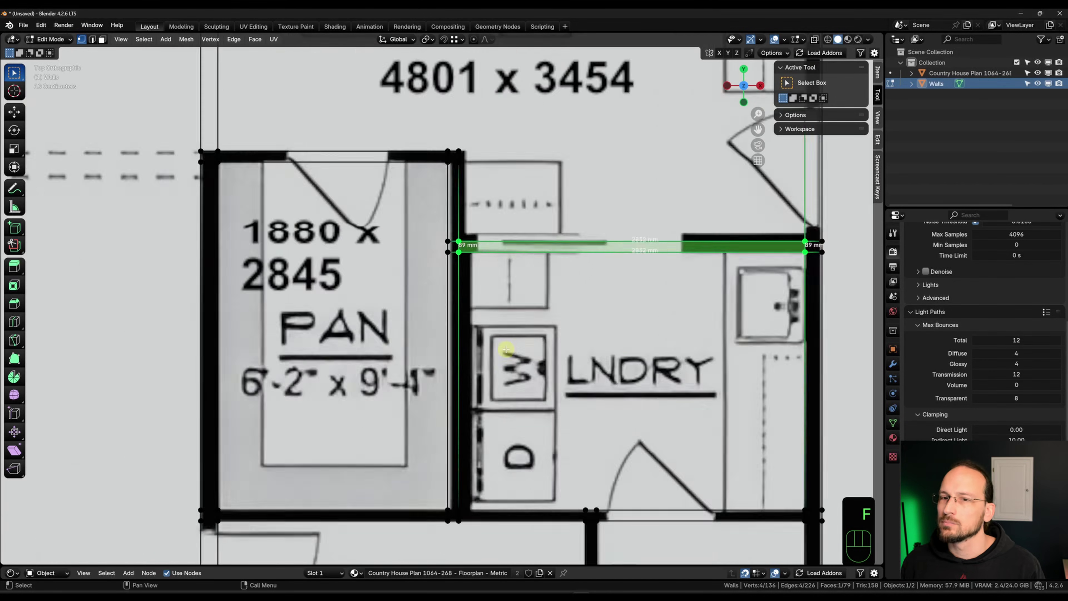
Inspect the wall outlines around the pantry and laundry against the floor plan in Object Mode.
key("Tab")
left_click(559, 207)
left_click(515, 318)
scroll(508, 339, "up", 4)
scroll(542, 269, "up", 3)
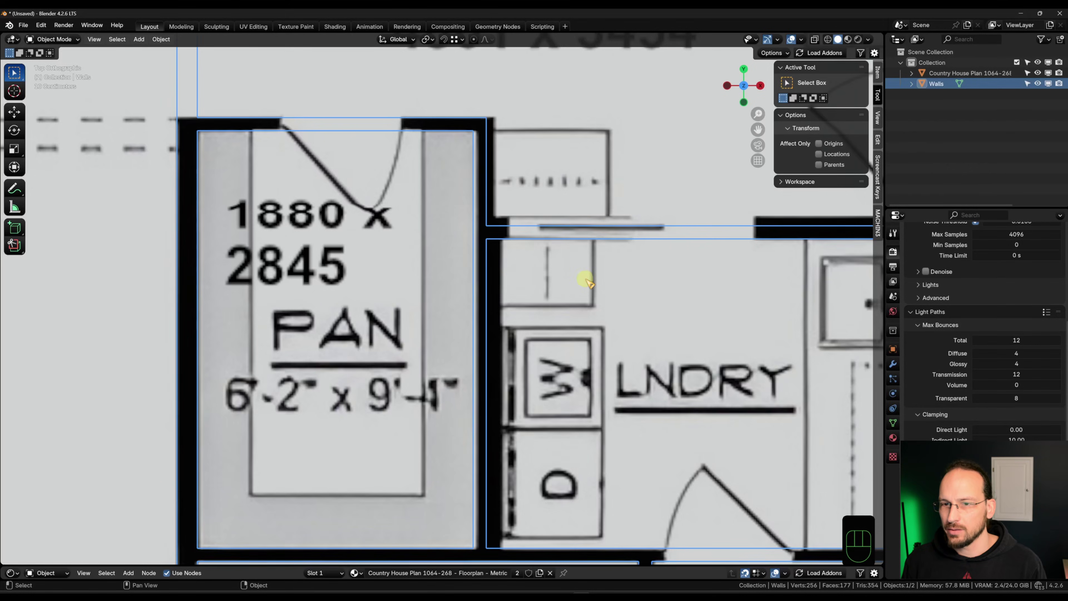
middle_click_drag(576, 290, 530, 345)
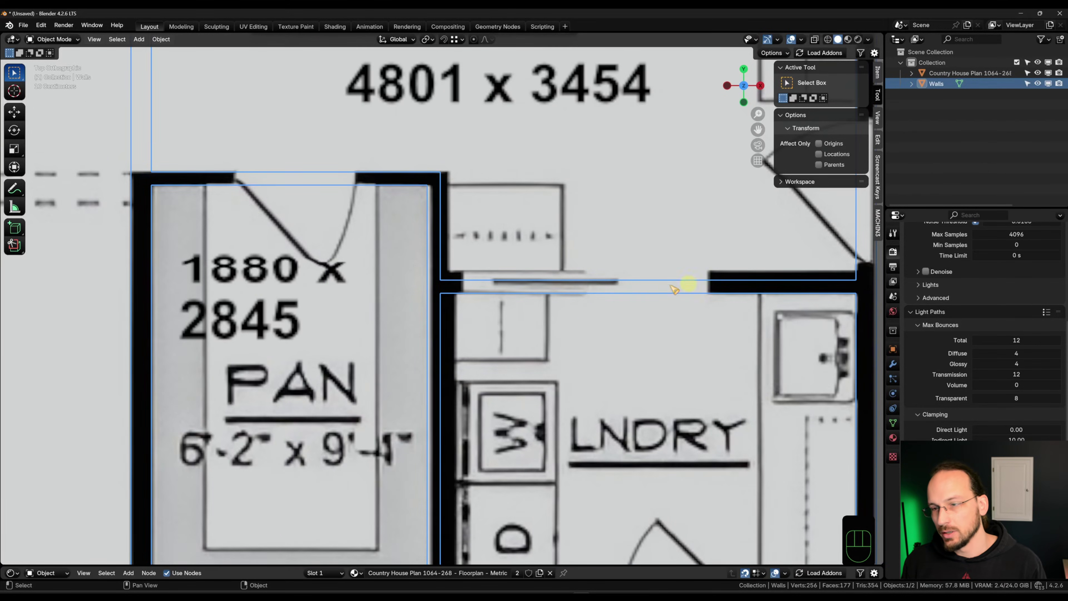
scroll(559, 389, "down", 4)
key("Tab")
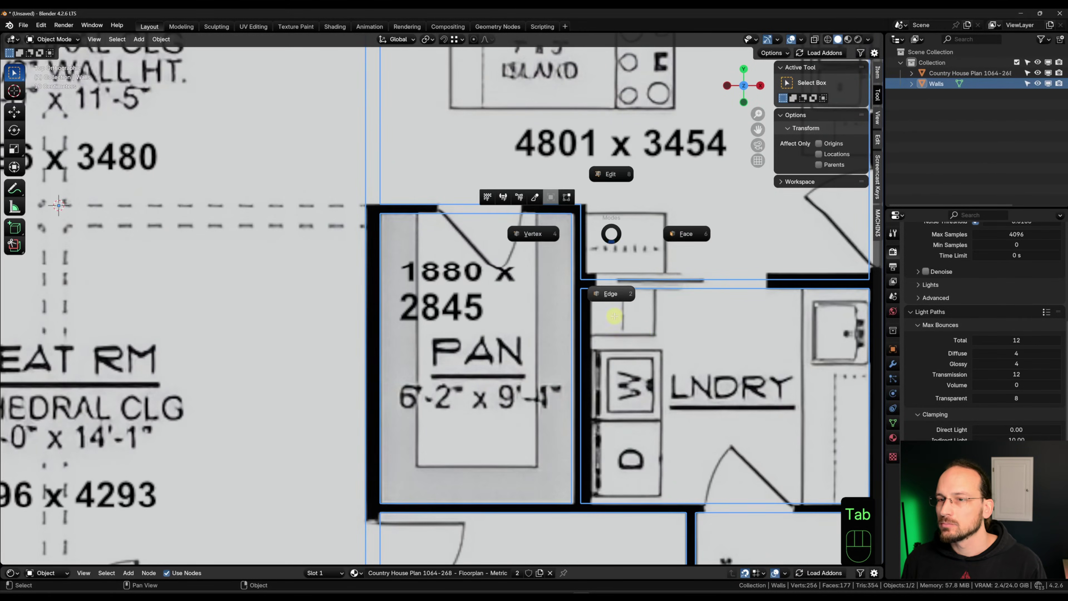
Add a loop cut to the floor plan mesh beside the pantry and laundry's shared wall and move it along X to match the wall outline.
key("Tab")
left_click(617, 161)
key("Tab")
middle_click_drag(574, 243, 563, 276)
key("ctrl+r")
left_click(557, 261)
left_click(531, 241)
scroll(572, 266, "up", 10)
key("g")
key("g")
left_click(501, 352)
key("shift+z")
key("g")
key("y")
key("x")
left_click(438, 240)
scroll(510, 306, "down", 9)
Add another loop cut to the floor plan mesh near the pantry wall and shift it along X to the modelled wall's edge.
key("shift+z")
mouse_move(536, 318)
middle_mouse_down("shift")
mouse_move(525, 286)
mouse_move(525, 309)
middle_mouse_up("shift")
key("ctrl+r")
left_click(529, 258)
left_click(317, 258)
scroll(449, 294, "up", 6)
key("shift+z")
key("g")
key("x")
left_click(584, 244)
key("Tab")
scroll(543, 210, "down", 8)
key("shift+z")
middle_click_drag(494, 174, 370, 218, "shift")
key("Tab")
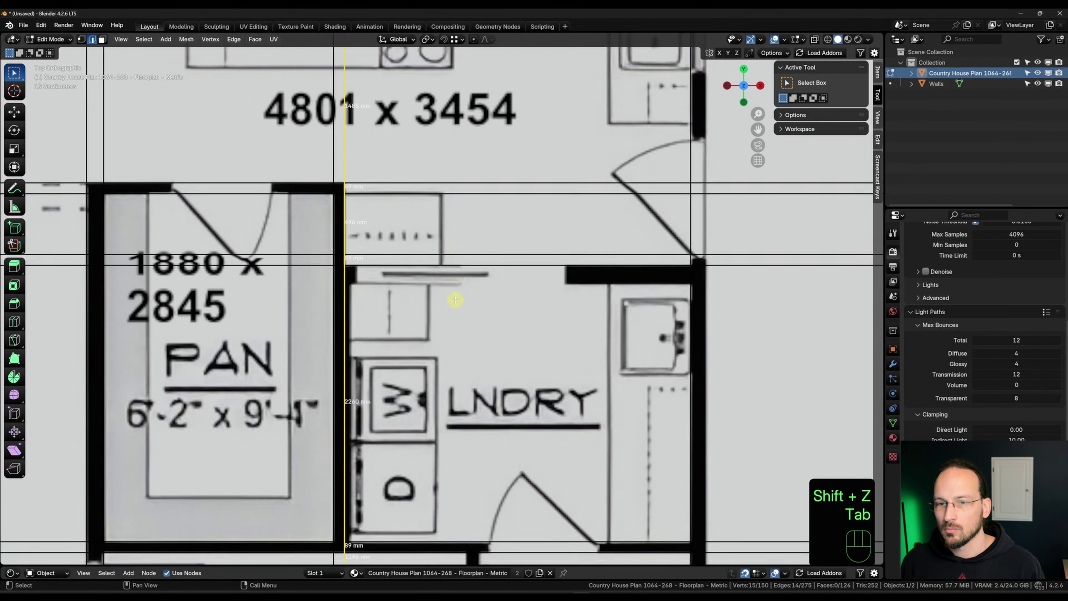
Add a horizontal loop cut to the floor plan mesh at the laundry's upper wall and move it along Y to align the plan.
key("ctrl+r")
left_click(380, 297)
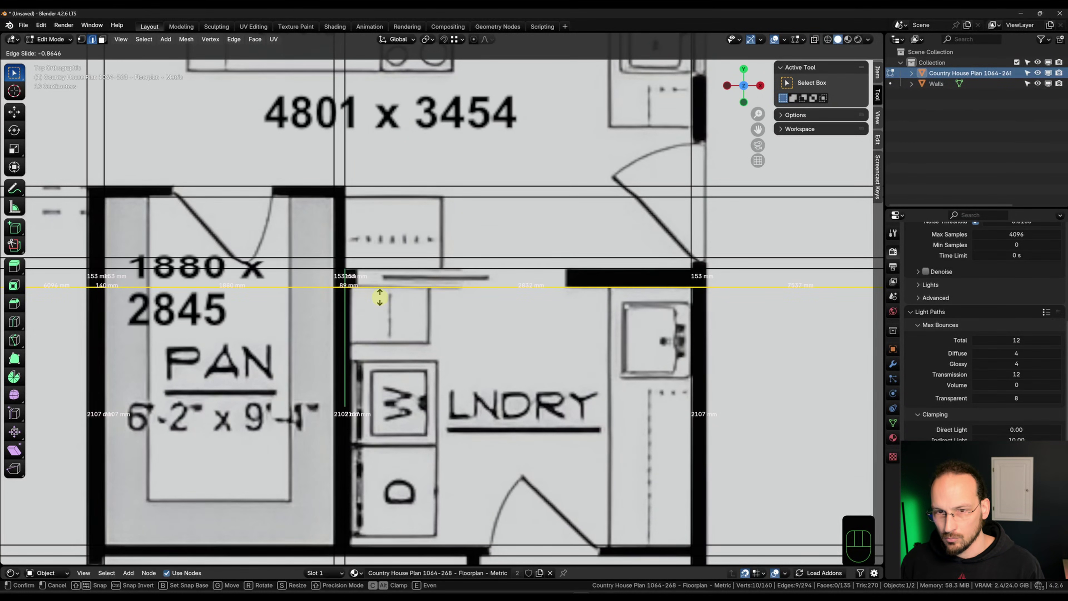
left_click(380, 297)
scroll(374, 298, "down", 5)
scroll(539, 370, "up", 5)
scroll(500, 326, "up", 3)
key("shift+z")
key("shift+z")
scroll(450, 298, "up", 5)
key("g")
key("y")
left_click(475, 248)
scroll(551, 334, "down", 12)
key("Tab")
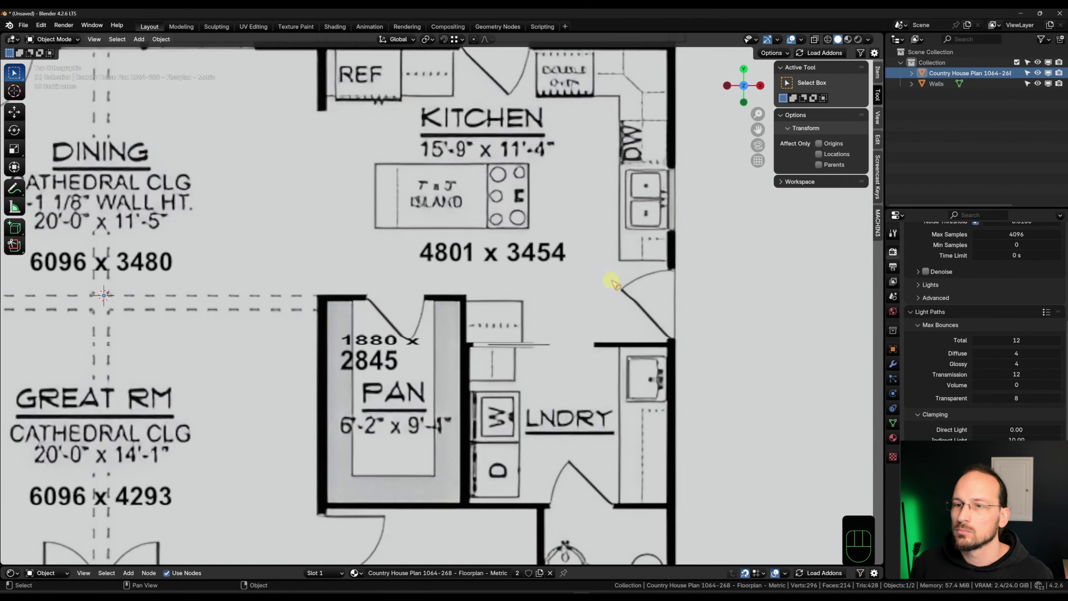
Select the Walls object in Object Mode and compare its outlines with the whole floor plan.
scroll(609, 282, "down", 3)
middle_click_drag(588, 299, 565, 345)
left_click(557, 367)
middle_click_drag(500, 539, 539, 392)
middle_click_drag(377, 279, 502, 363)
scroll(519, 387, "down", 3)
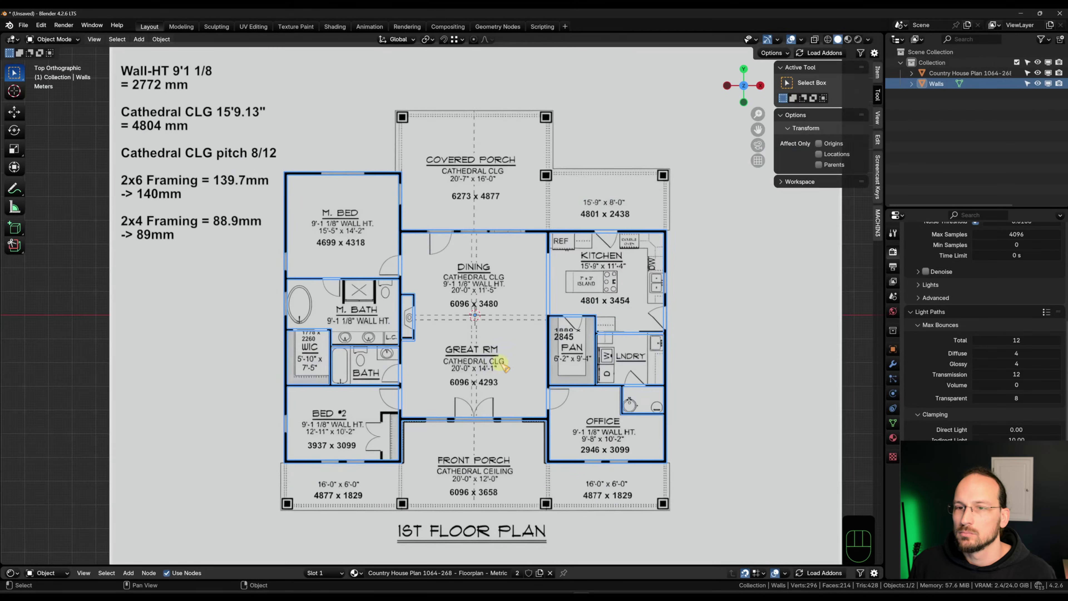
scroll(503, 366, "up", 1)
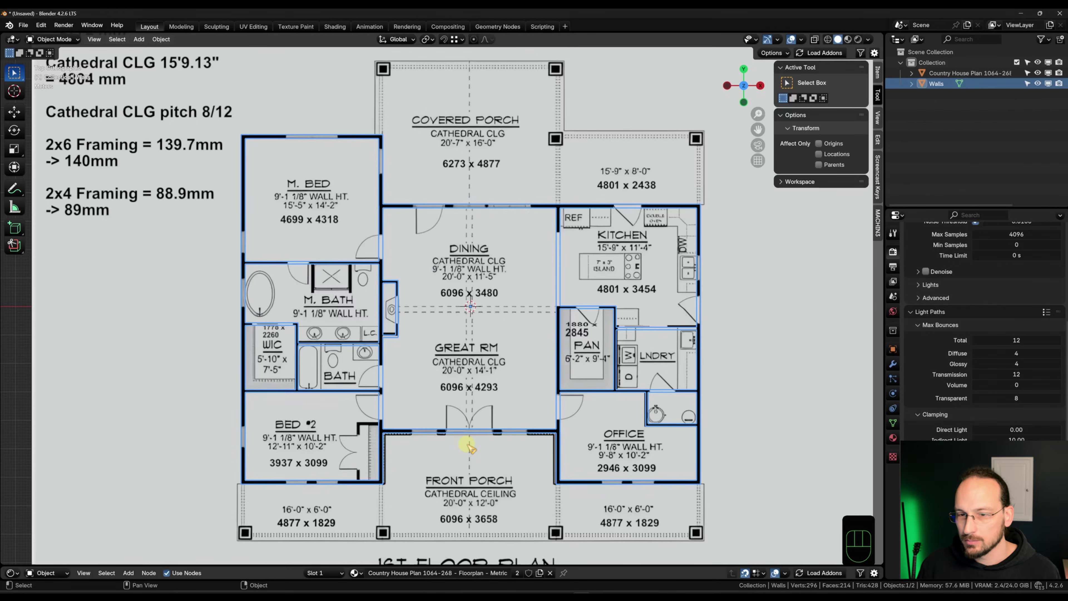
Add a centred loop cut to the great room's front wall and bevel it into a double-door opening about 1675 mm wide.
scroll(467, 443, "up", 9)
key("Tab")
key("ctrl+r")
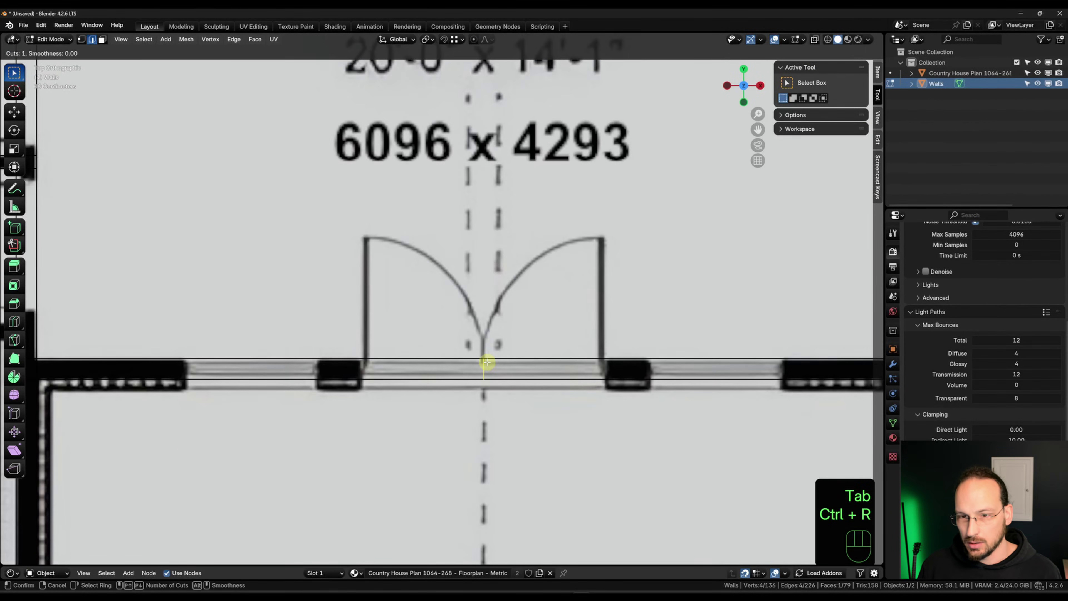
left_click(487, 362)
left_click(486, 370)
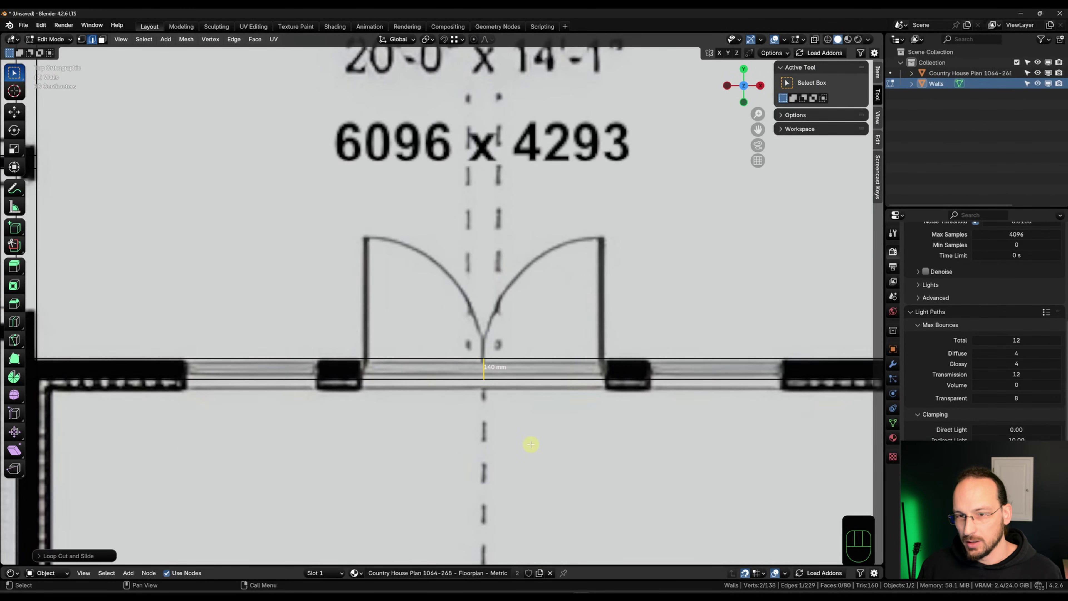
key("ctrl+b")
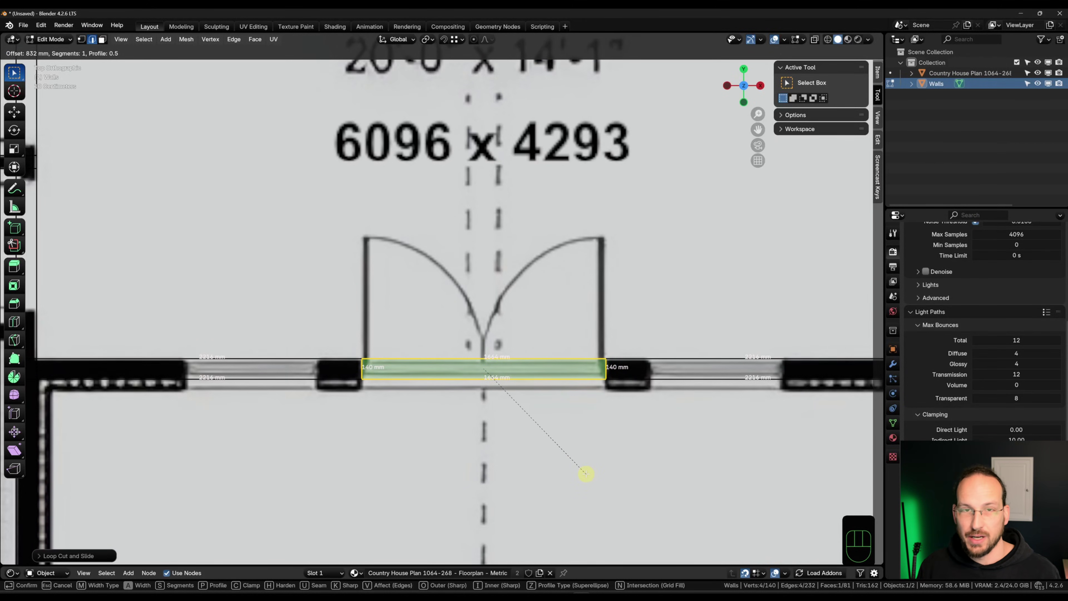
left_click(586, 473)
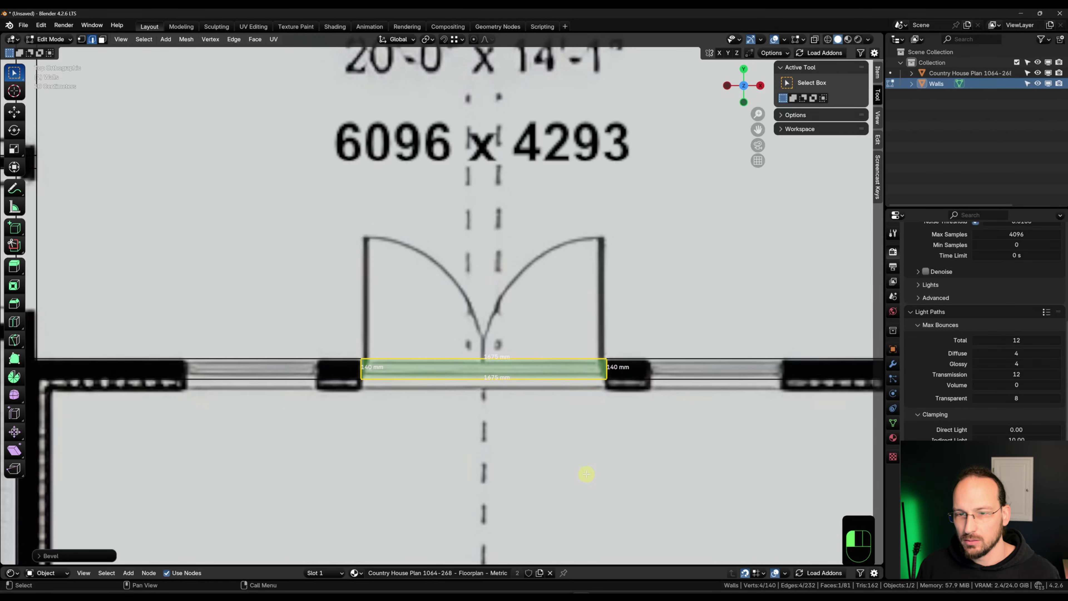
Add a centred loop cut inside the front double-door opening.
key("ctrl+r")
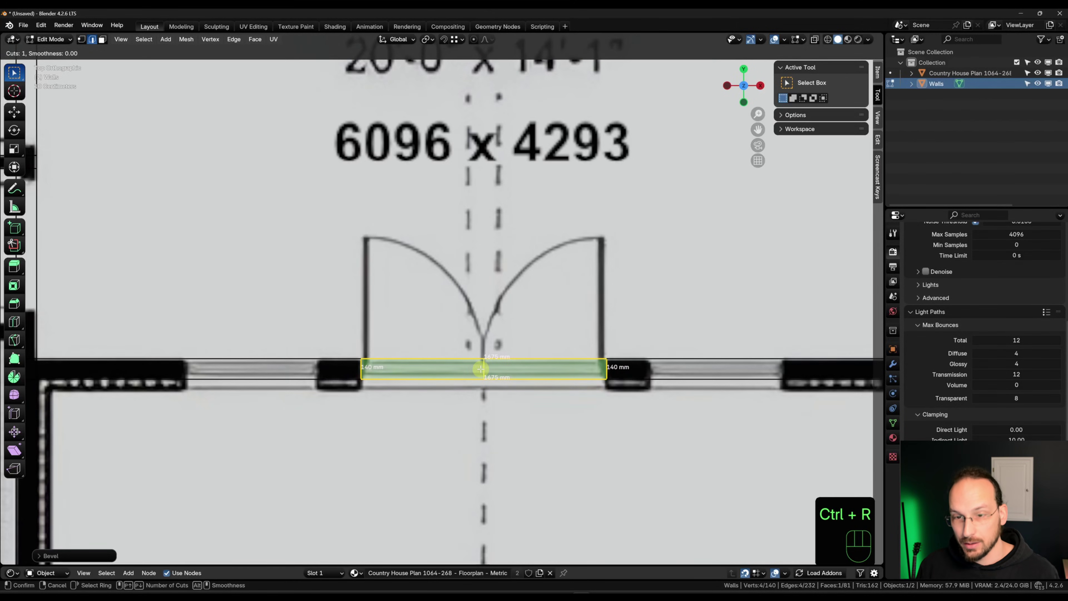
left_click(479, 369)
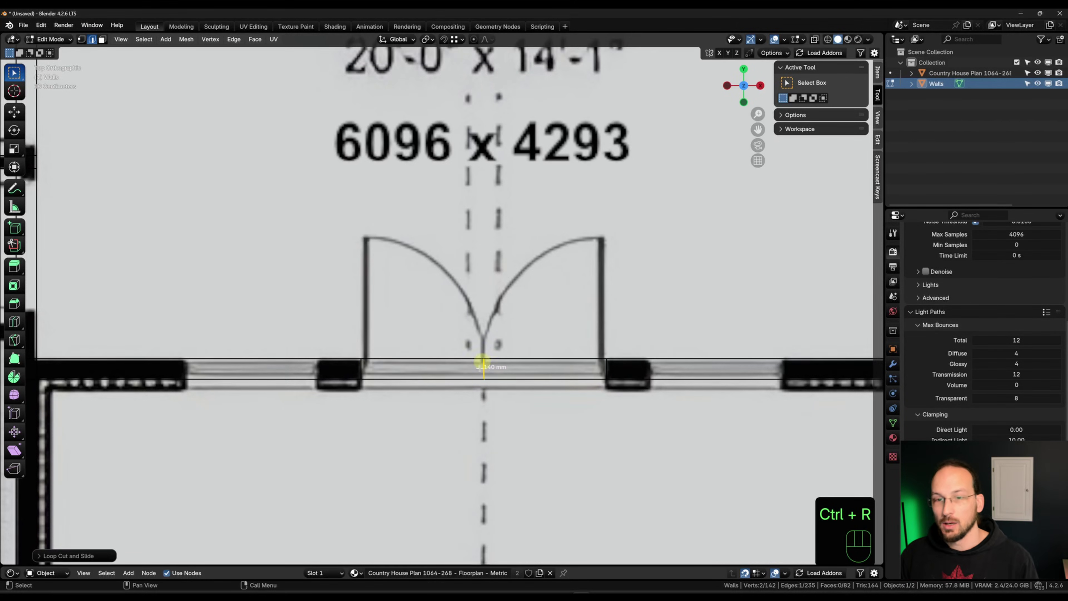
right_click(479, 362)
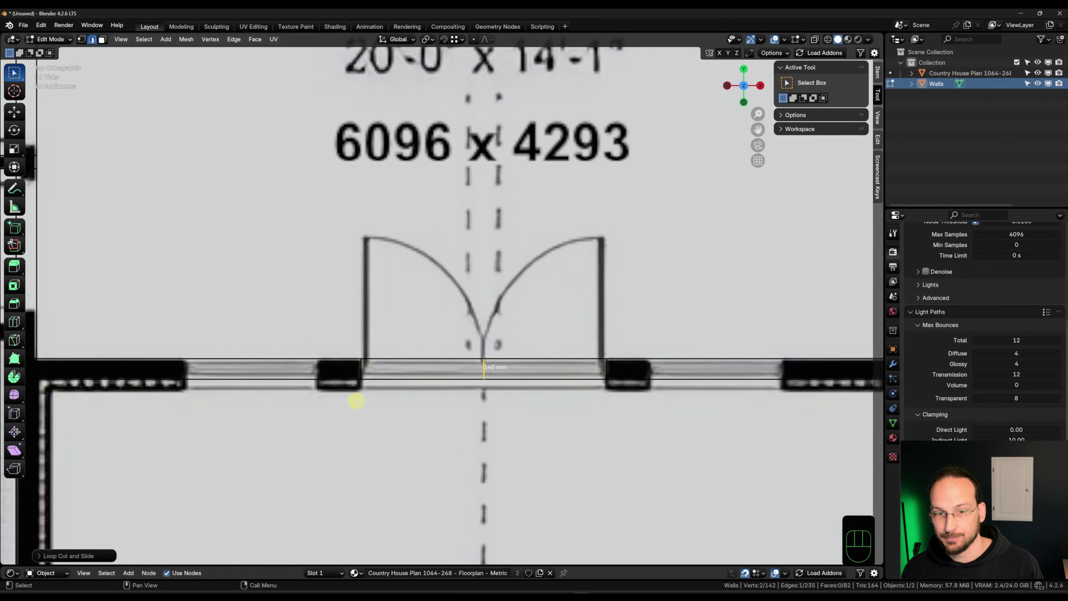
Add a loop cut at the centre of each front-wall window flanking the double door and slide them to the windows' midpoints.
key("ctrl+r")
left_click(260, 370)
right_click(310, 381)
key("ctrl+r")
left_click(724, 367)
left_click(663, 366)
key("g")
key("g")
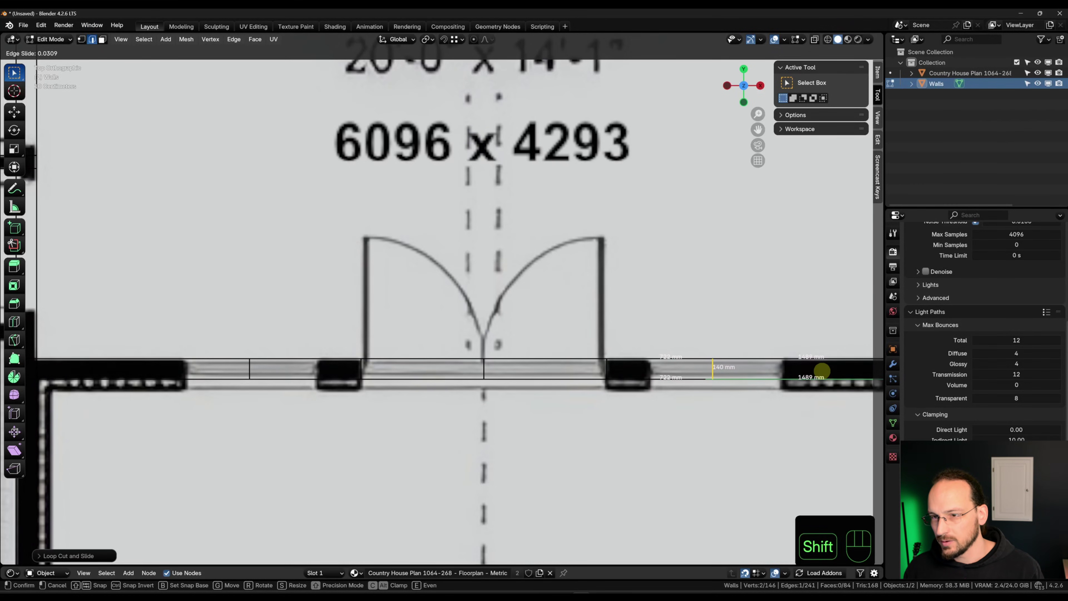
scroll(820, 370, "up", 4)
key("g")
scroll(565, 432, "down", 5)
scroll(374, 346, "up", 2)
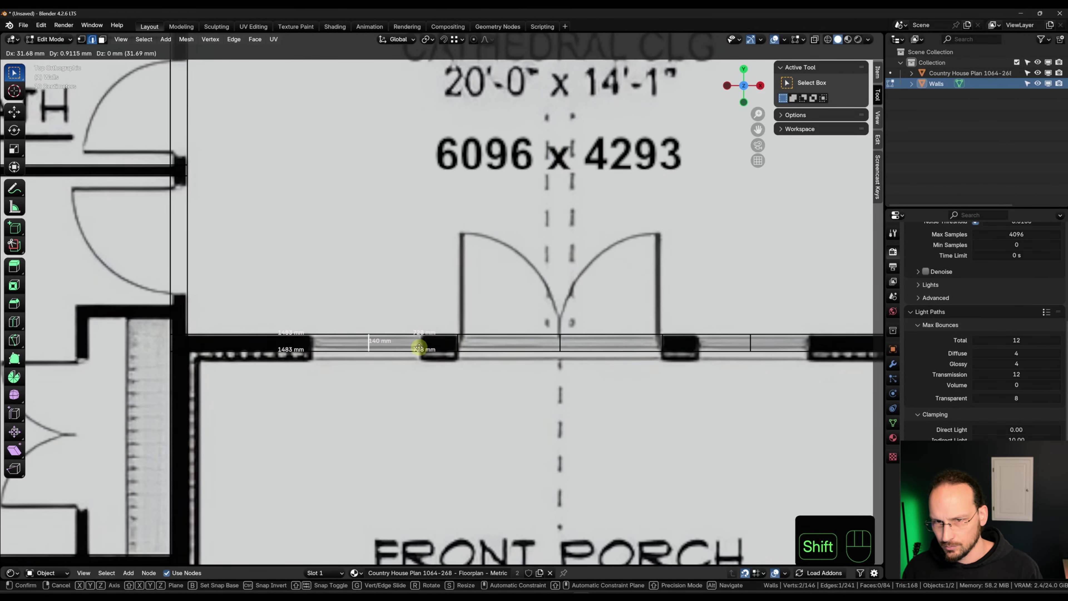
left_click(427, 347)
Bevel both flanking window cuts into openings about 891 mm wide and move each along X to match the plan.
left_click(758, 341, "shift")
key("ctrl+b")
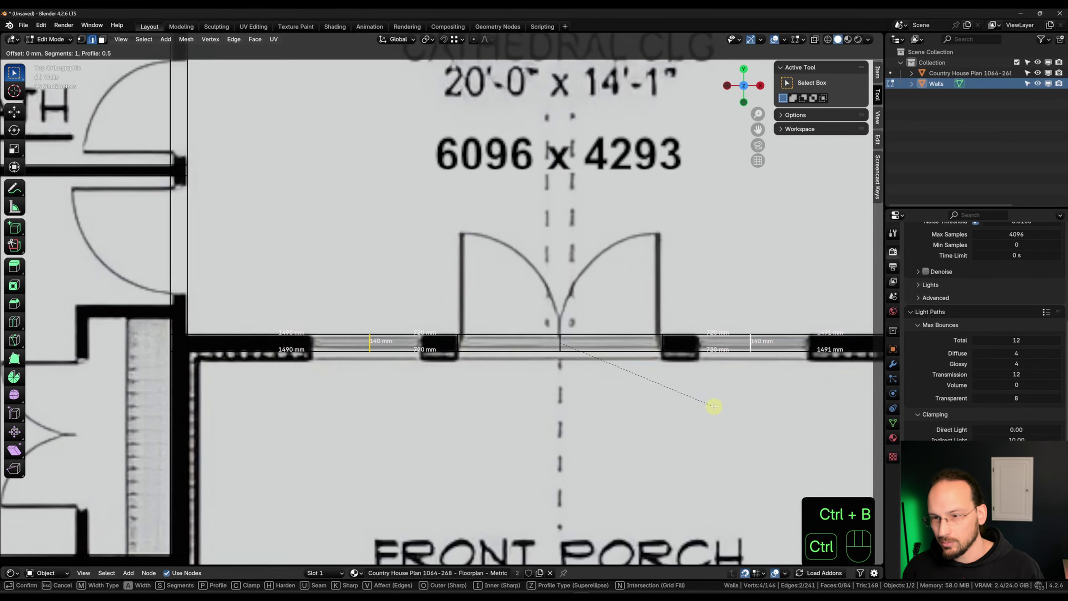
left_click(740, 417)
left_click_drag(287, 314, 437, 384)
key("g")
key("x")
left_click(433, 382)
left_click_drag(679, 313, 806, 384)
key("g")
key("x")
left_click(810, 386)
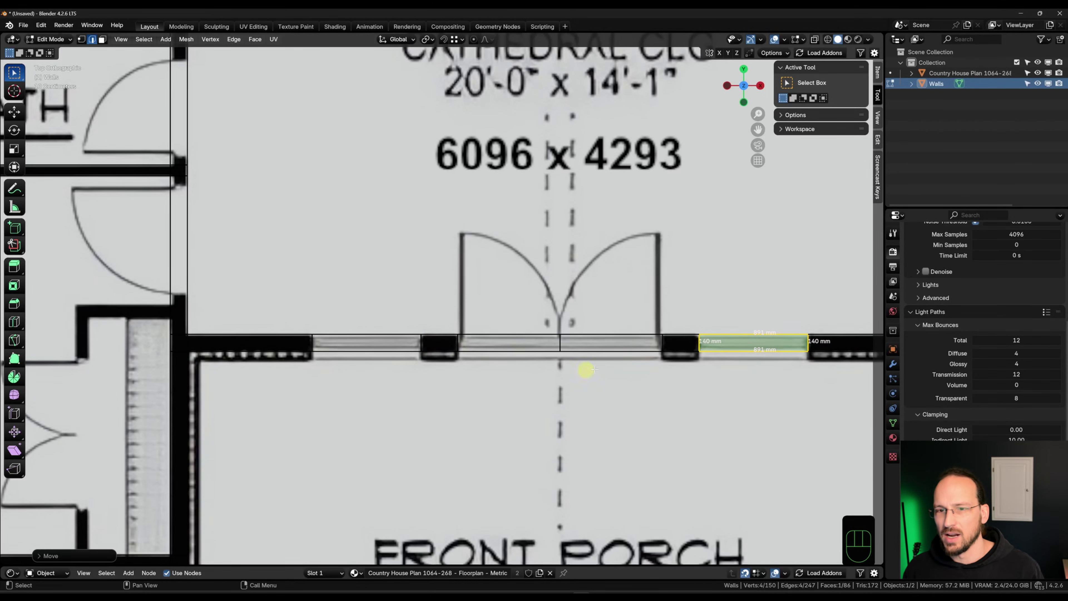
Add a loop cut to Bed #2's front wall and bevel it for the window.
scroll(694, 346, "down", 5)
scroll(252, 336, "up", 3)
scroll(252, 337, "down", 2)
key("ctrl+r")
left_click(164, 355)
key("ctrl+b")
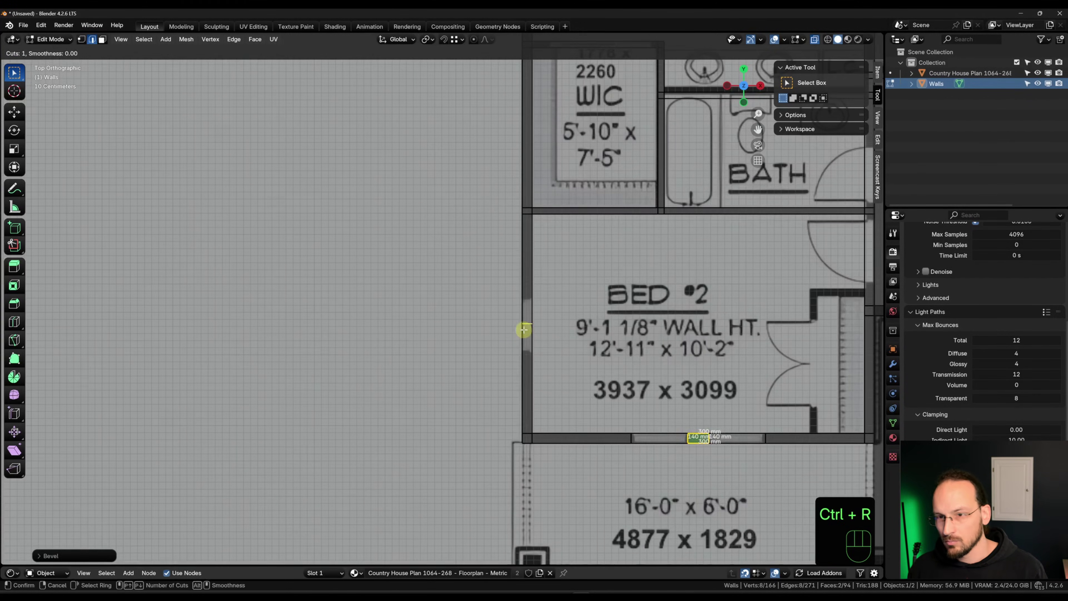
Bevel loop cuts into window openings in the outer side wall at Bed #2 and at the master bath, the latter about 949 mm long.
key("ctrl+b")
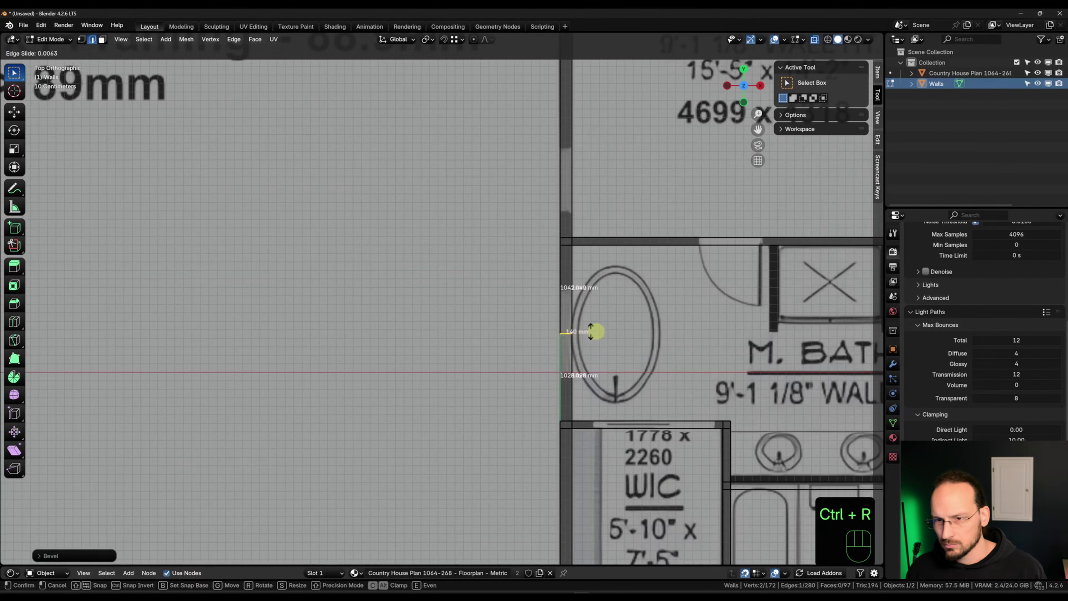
left_click(594, 329)
key("ctrl+b")
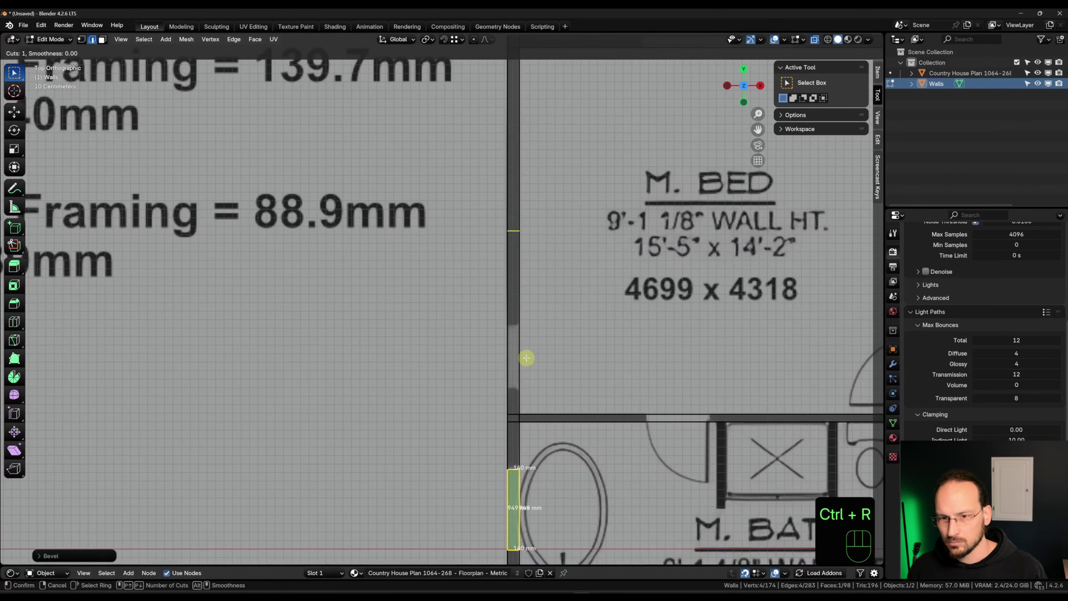
Bevel loop cuts into window openings in the master bedroom's outer side wall and upper wall, matching the plan.
key("ctrl+b")
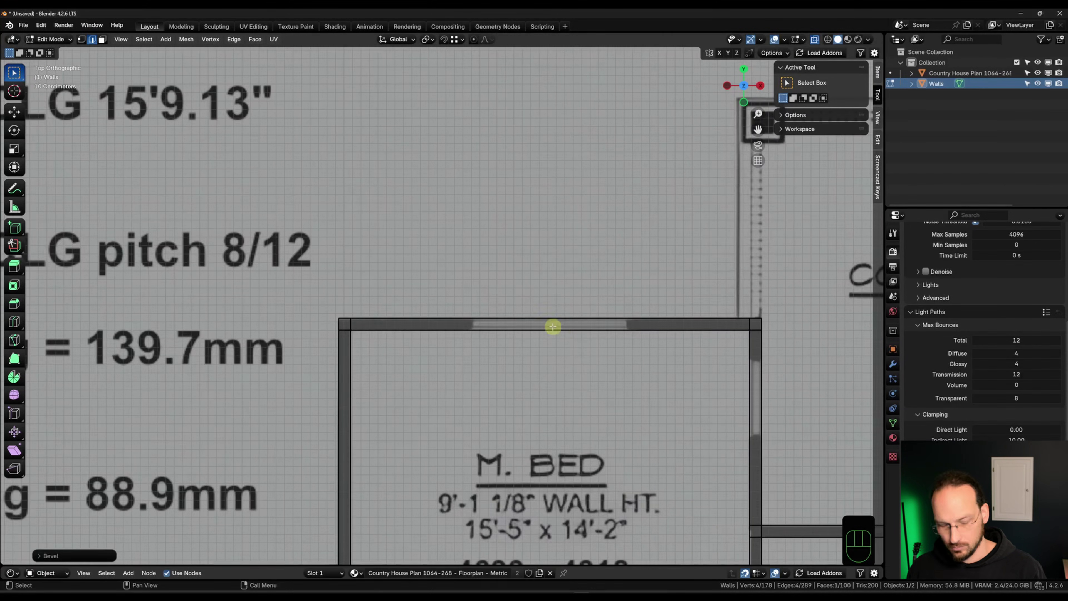
key("ctrl+b")
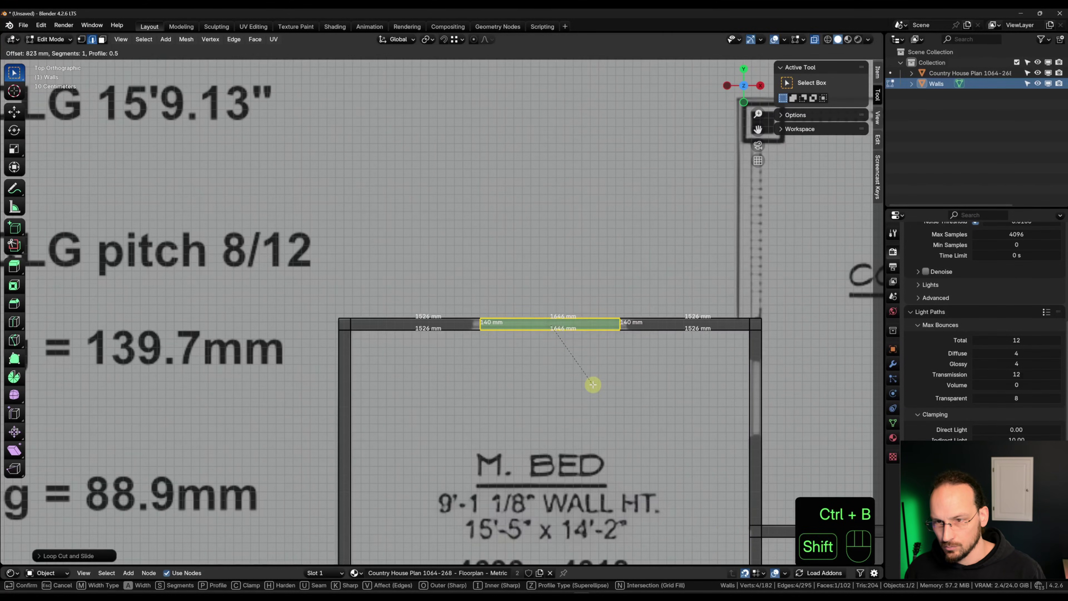
left_click(591, 382)
Cut a window opening about 850 mm long in the master bedroom wall facing the covered porch.
scroll(598, 348, "up", 2)
left_click(597, 348)
key("ctrl+b")
left_click(648, 343)
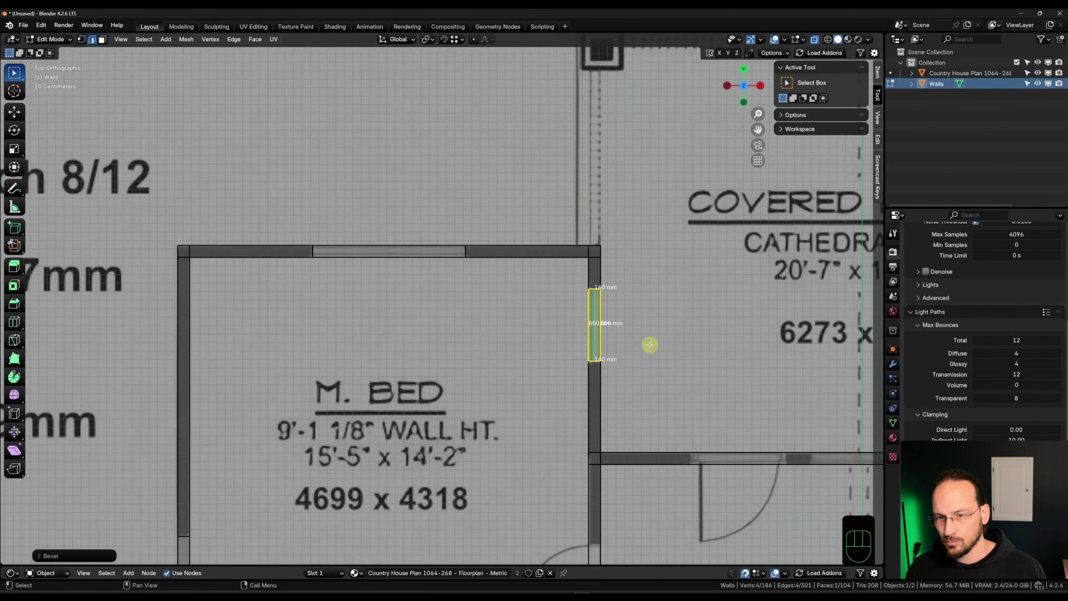
Add a loop cut at the dining room's porch door and bevel it into an opening about 1077 mm wide.
scroll(649, 343, "up", 1)
middle_click_drag(648, 343, 486, 313, "shift")
key("ctrl+r")
left_click(476, 315)
key("ctrl+b")
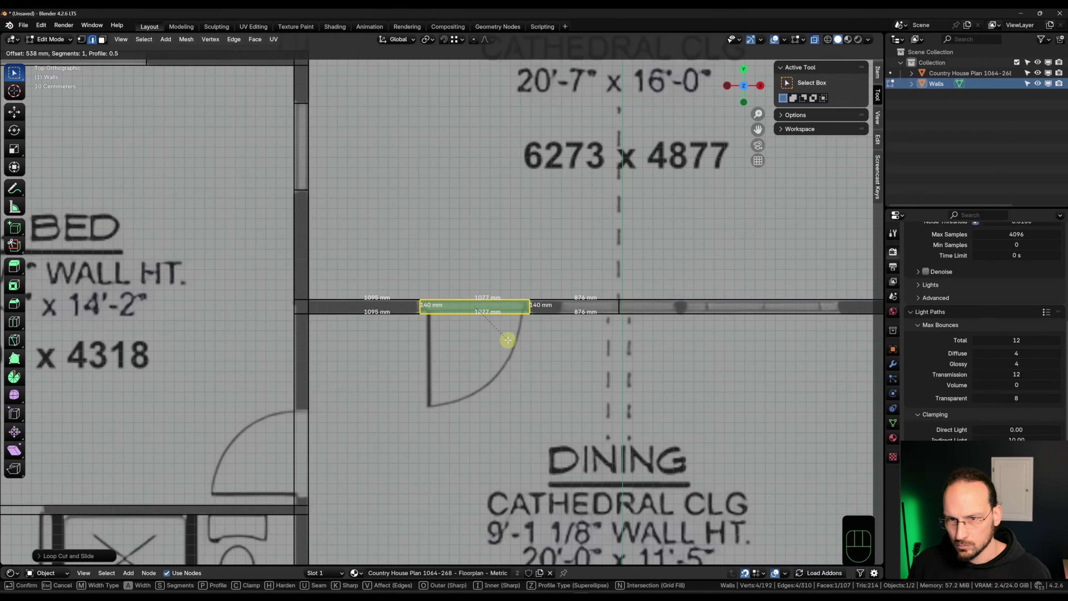
left_click(510, 341)
Add loop cuts across the dining room's upper wall at the edges of the windows beside the porch door.
middle_click_drag(715, 317, 582, 328, "shift")
key("ctrl+r")
left_click(436, 339)
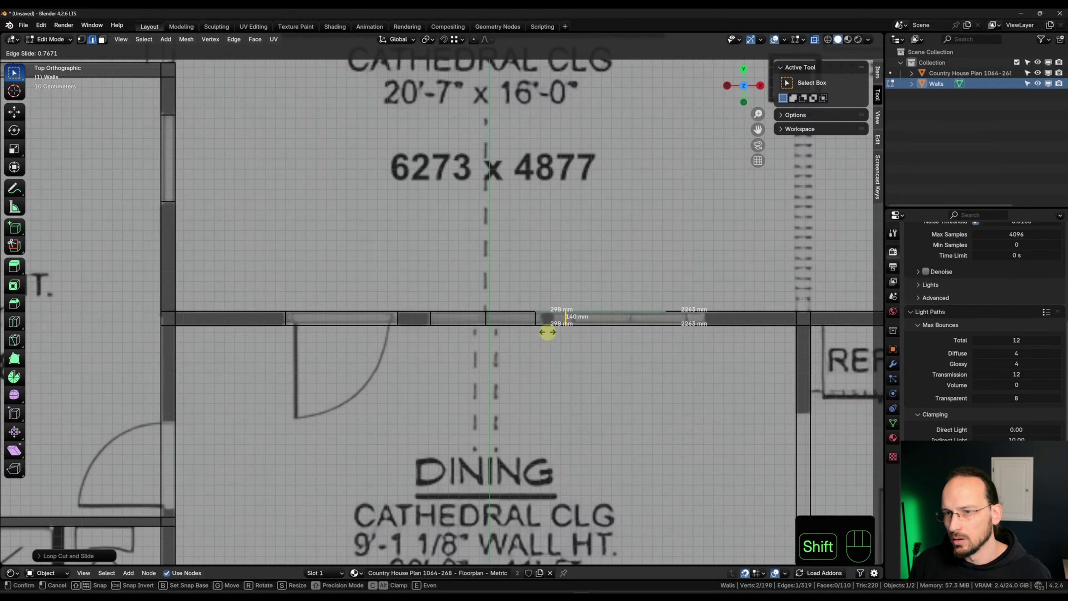
left_click(548, 332)
key("ctrl+r")
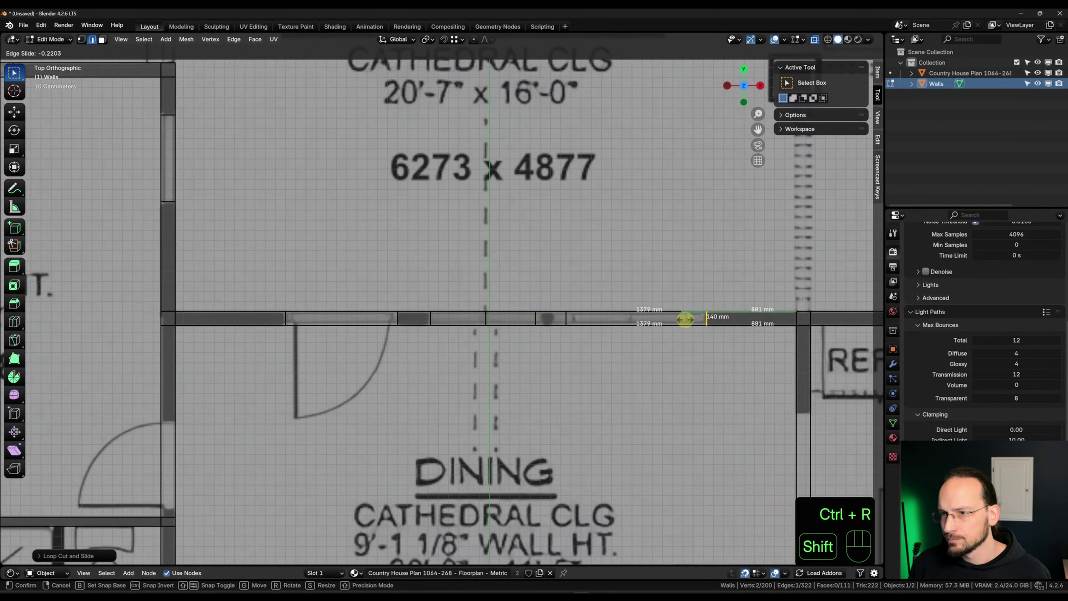
scroll(681, 313, "down", 2)
middle_click_drag(682, 312, 538, 331, "shift")
left_click(558, 349)
Add a loop cut to the exterior wall at the kitchen's outside door and bevel it to the door's width.
middle_click_drag(715, 562, 600, 405, "shift")
scroll(600, 405, "up", 3)
key("ctrl+r")
left_click(593, 405)
key("ctrl+b")
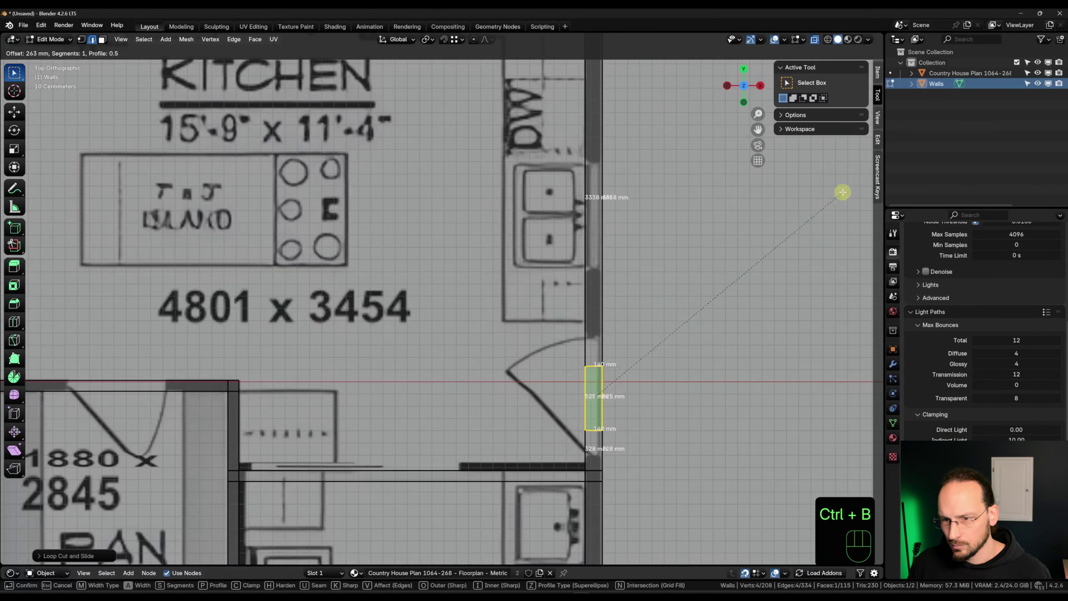
left_click(673, 215)
Cut a window opening about 884 mm long in the exterior wall behind the kitchen sink.
key("ctrl+r")
key("ctrl+b")
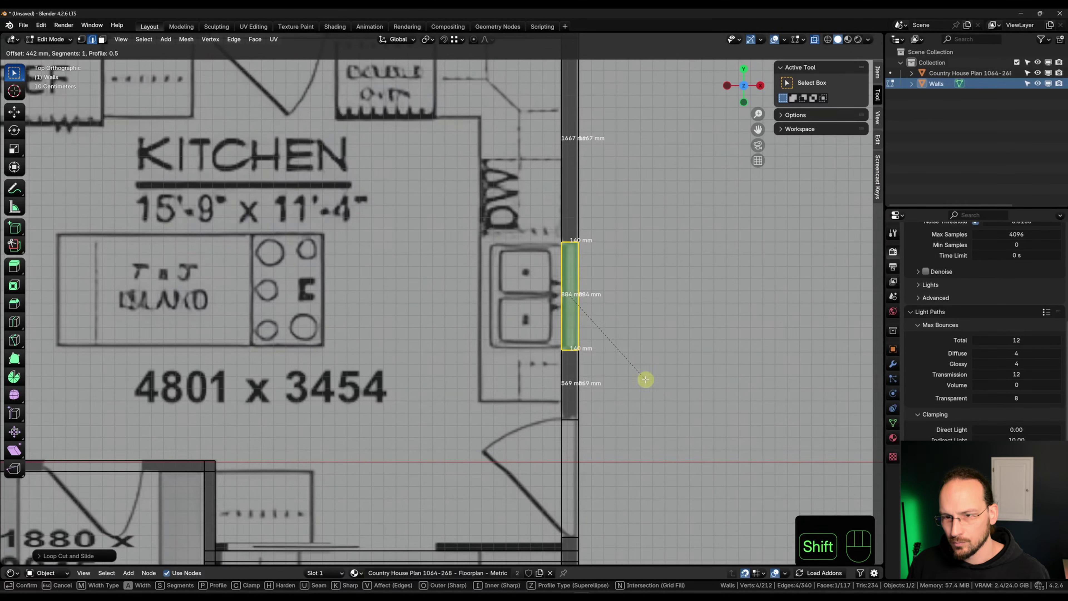
left_click(643, 377)
Add a loop cut to the pantry's upper wall and bevel it into a door opening about 820 mm wide.
middle_click_drag(644, 377, 460, 292, "shift")
scroll(460, 291, "up", 3)
key("ctrl+r")
left_click(496, 315)
key("ctrl+b")
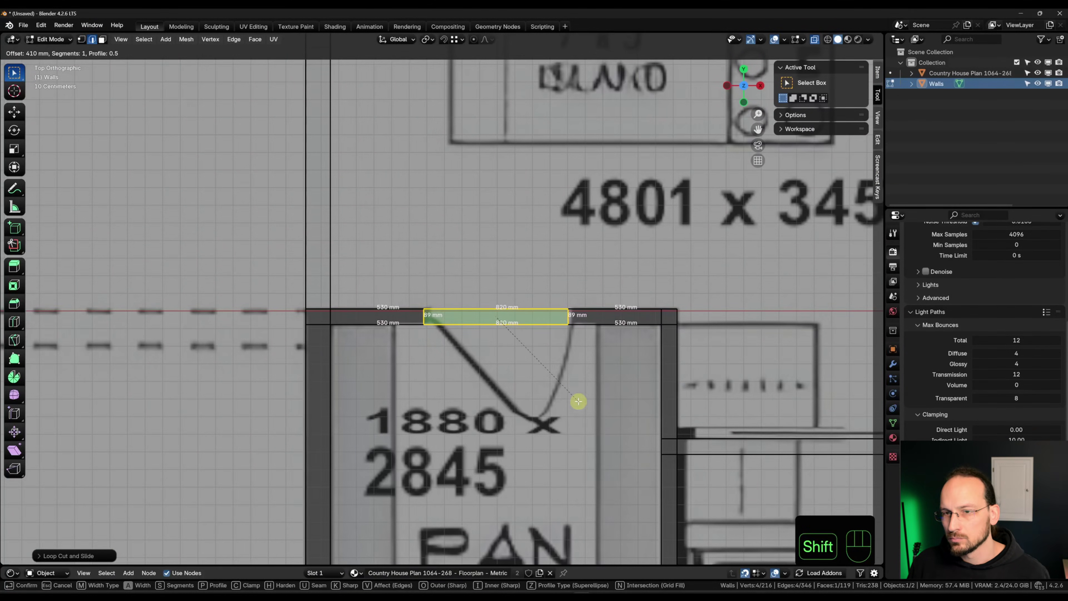
left_click(578, 402)
Cut a door opening about 860 mm wide in the laundry's lower wall and shift it along X to match the plan.
middle_click_drag(578, 401, 369, 134, "shift")
scroll(369, 134, "down", 3)
key("ctrl+r")
left_click(536, 341)
key("ctrl+b")
left_click(587, 413)
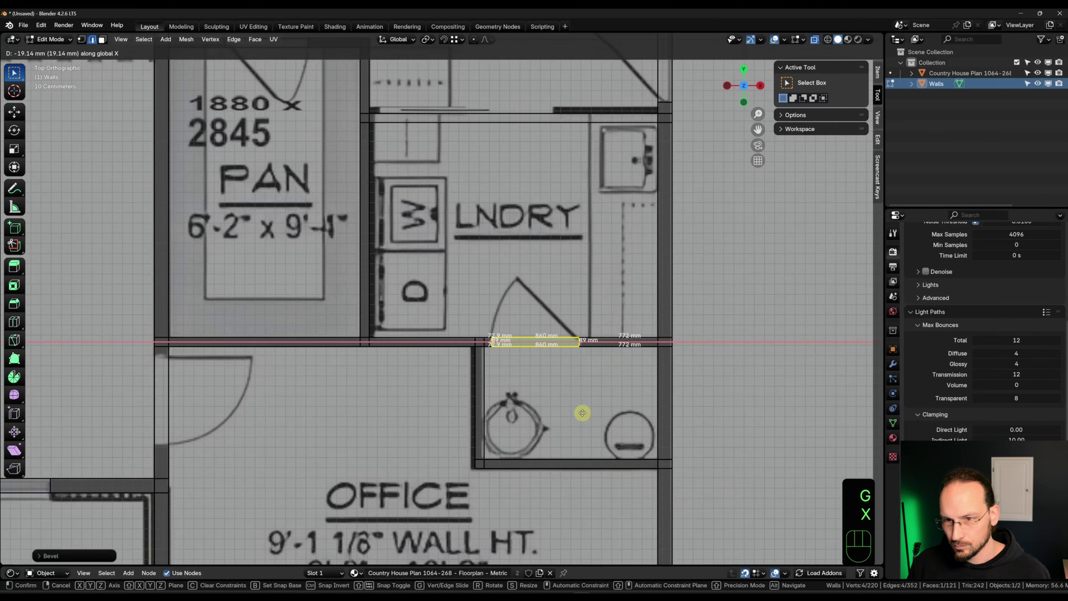
Add a loop cut at the office door in the great room's side wall and bevel it to the door's width.
middle_click_drag(579, 413, 443, 293, "shift")
scroll(444, 293, "up", 3)
key("ctrl+r")
left_click(443, 293)
key("ctrl+b")
left_click(508, 303)
Add a loop cut at the Bed #2 door in the wall shared with the great room.
scroll(512, 359, "down", 3)
middle_click_drag(512, 359, 424, 365, "shift")
scroll(424, 365, "up", 3)
key("ctrl+r")
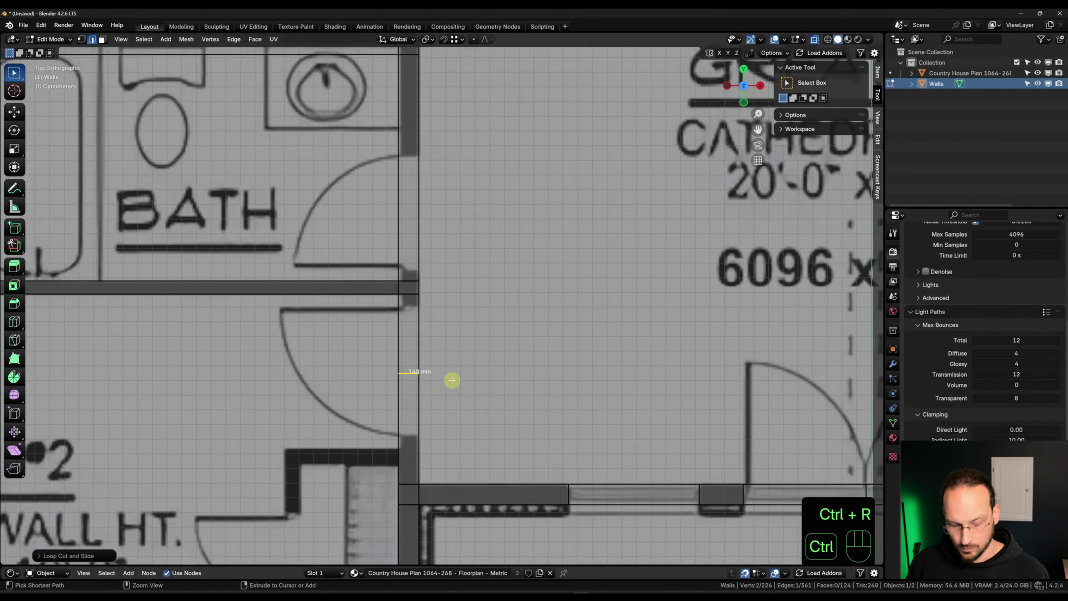
Bevel a loop cut into the bath's door opening in the great room wall, about 760 mm long, and align it along Y.
middle_click_drag(551, 429, 453, 303, "shift")
scroll(453, 303, "up", 2)
left_click(475, 304)
key("ctrl+b")
left_click(581, 345)
key("g")
key("y")
left_click(582, 345)
scroll(584, 447, "down", 4)
scroll(585, 447, "up", 5, "shift")
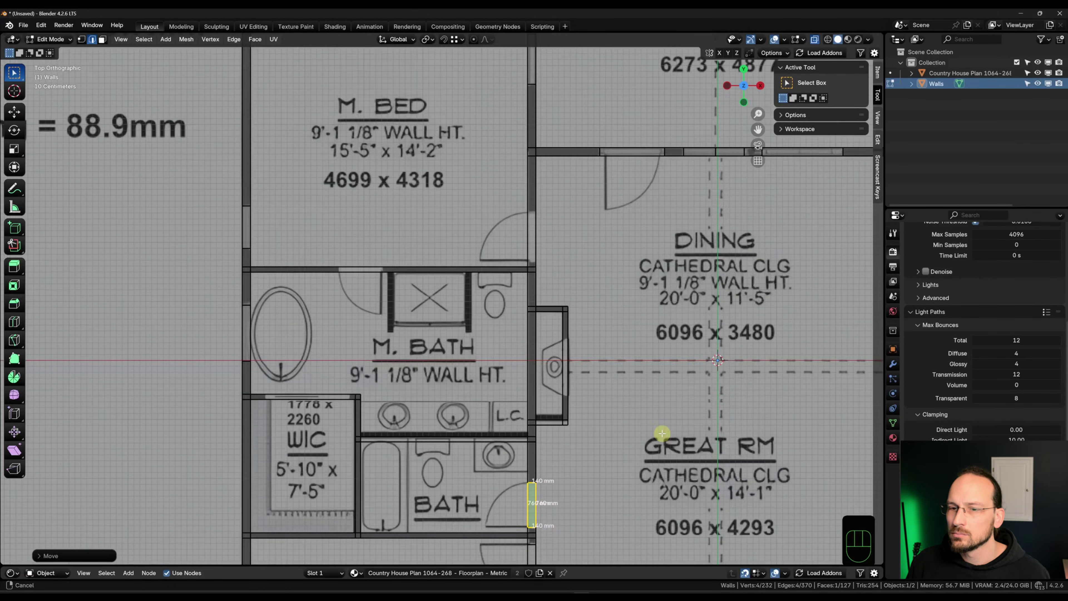
Cut another interior door opening with a loop cut and bevel it to the door's width on the plan.
scroll(656, 436, "up", 5)
key("ctrl+r")
left_click(381, 320)
key("ctrl+b")
left_click(432, 370)
Examine the plan mesh's loop cuts around the pantry and laundry for misalignment with the walls.
scroll(431, 369, "down", 4)
middle_click_drag(527, 384, 383, 223, "shift")
key("alt+z")
key("Tab")
left_click(303, 344)
key("Tab")
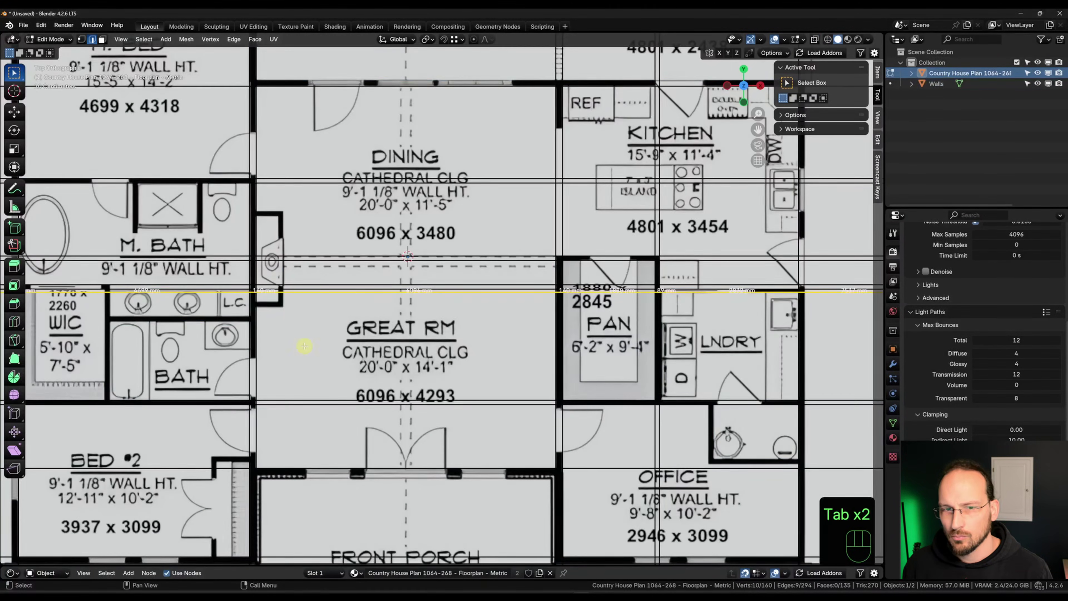
scroll(619, 327, "up", 8)
key("shift+z")
key("shift+z")
scroll(563, 345, "down", 5)
key("Tab")
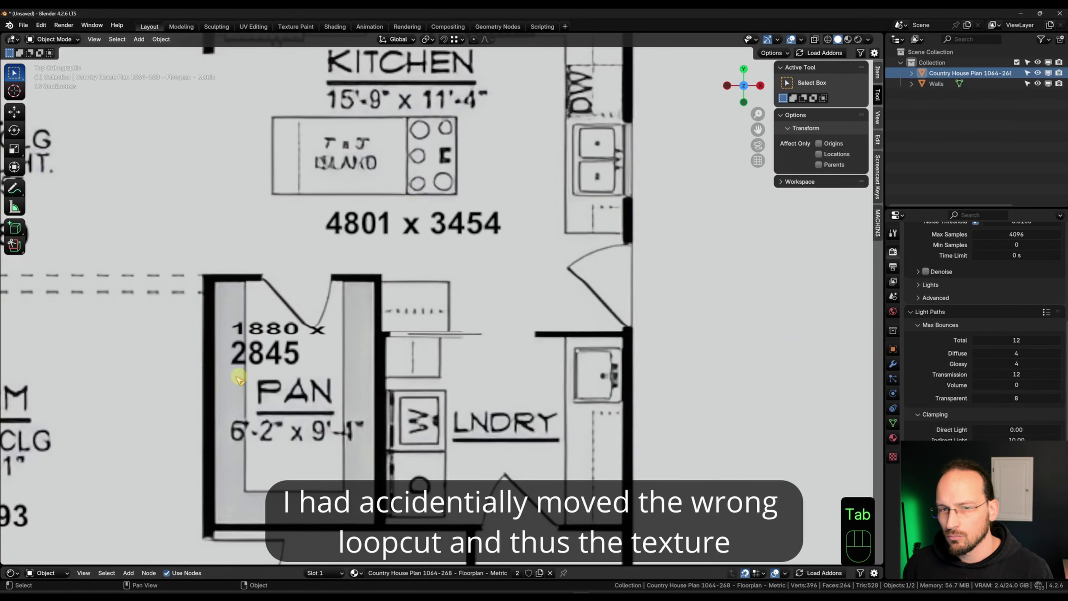
Shift the misplaced loop cut near the laundry's upper wall along Y to realign it.
left_click(382, 341)
key("Tab")
scroll(446, 343, "up", 5)
key("g")
key("y")
left_click(432, 325)
scroll(437, 326, "down", 5)
Box-select the edges across the laundry's upper wall and shift them along Y to match the plan.
left_click_drag(224, 299, 763, 374)
key("g")
key("y")
left_click(624, 314)
key("g")
key("y")
left_click(545, 396)
scroll(546, 395, "down", 5)
scroll(669, 455, "down", 5)
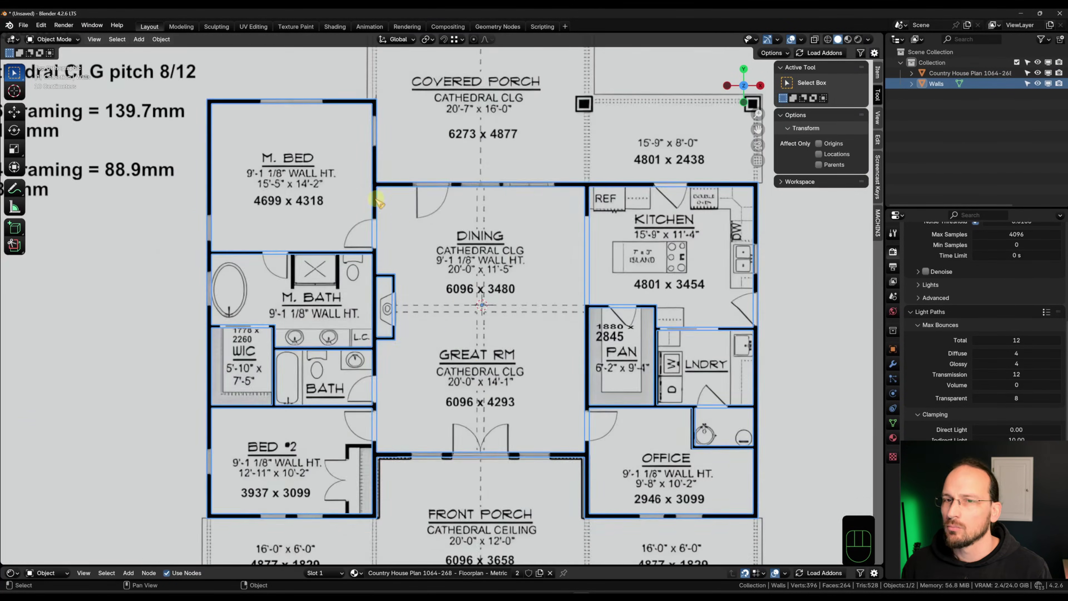
Cut the master bath's door opening into the wall shared with the master bedroom using a beveled loop cut.
scroll(488, 298, "up", 8)
key("ctrl+r")
left_click(488, 298)
key("ctrl+b")
key("Escape")
scroll(538, 369, "down", 5)
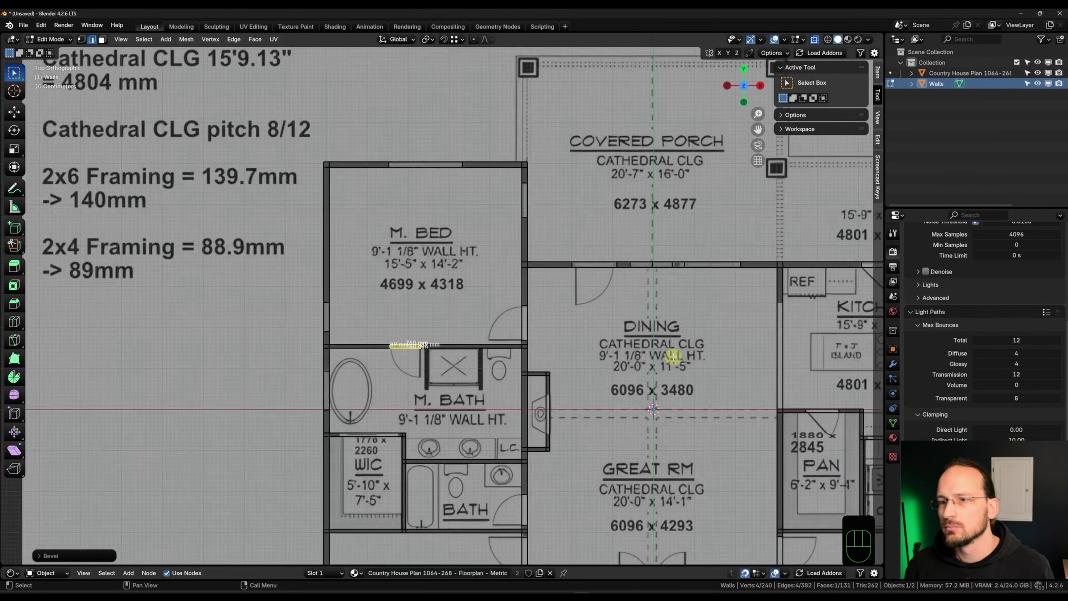
Add a centered loop cut to the short wall section between the dining area and the kitchen, beside the refrigerator.
scroll(572, 246, "up", 5)
key("ctrl+r")
left_click(572, 246)
right_click(572, 245)
scroll(573, 246, "down", 3)
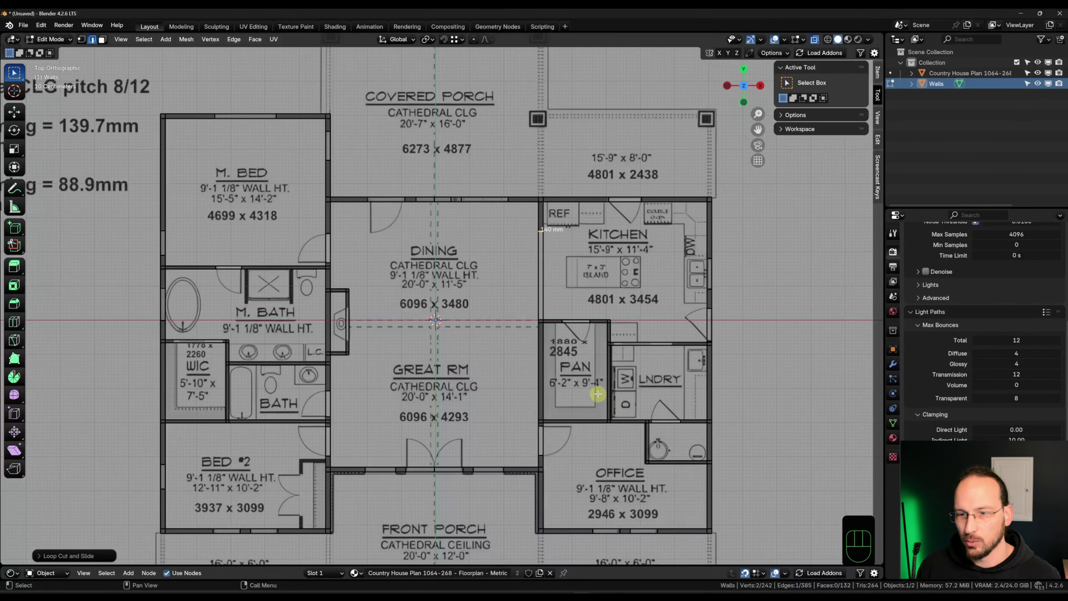
Check the edge lengths of the walk-in closet's and pantry's side walls against the plan, and clear the selection.
scroll(420, 421, "down", 1)
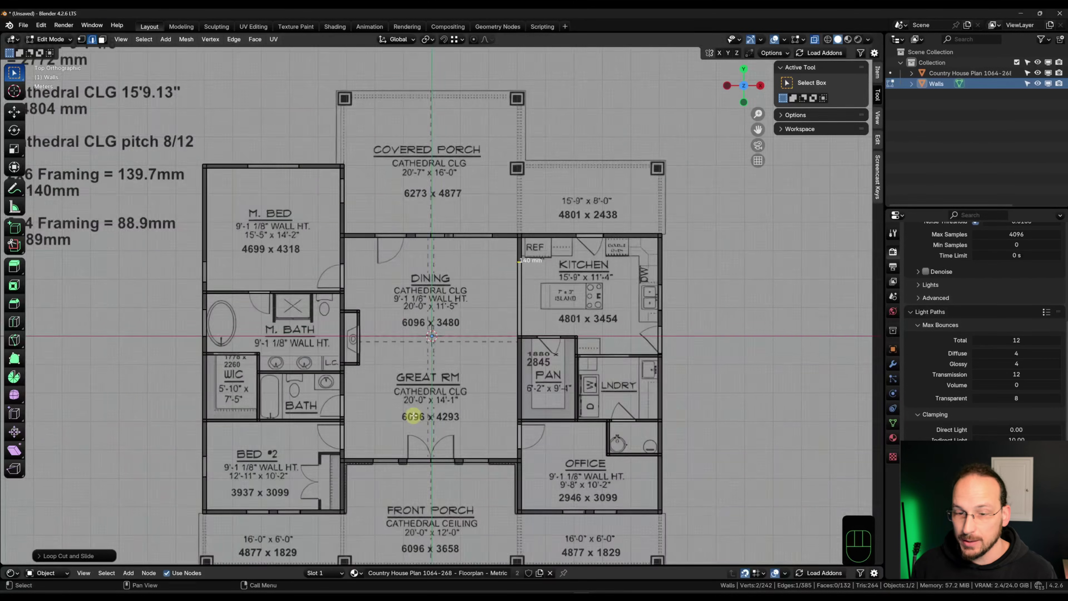
scroll(232, 361, "up", 3)
left_click(232, 360)
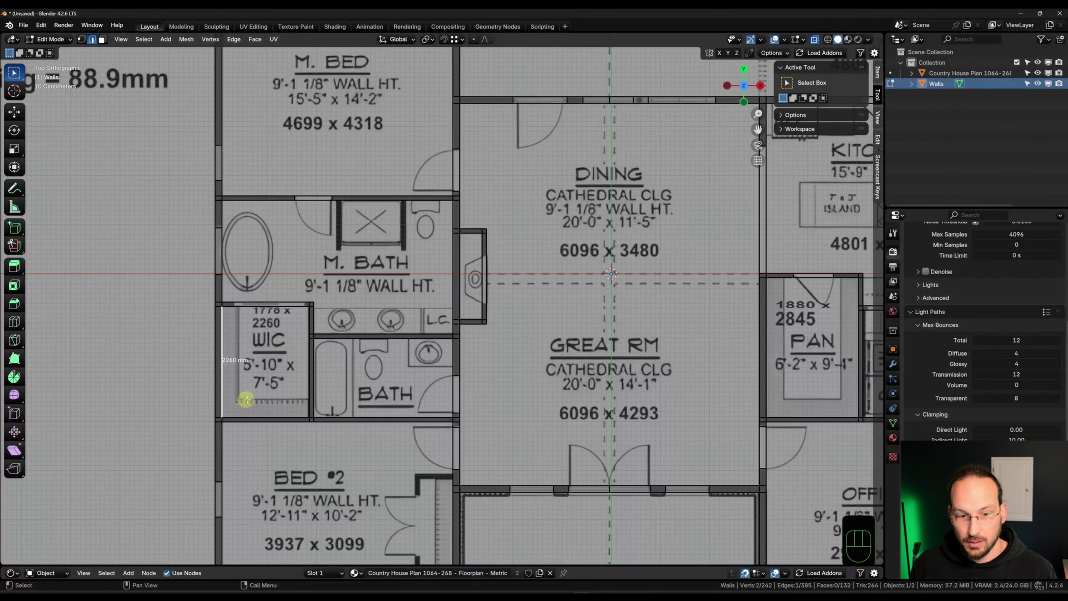
middle_click_drag(585, 369, 492, 421)
left_click(369, 362)
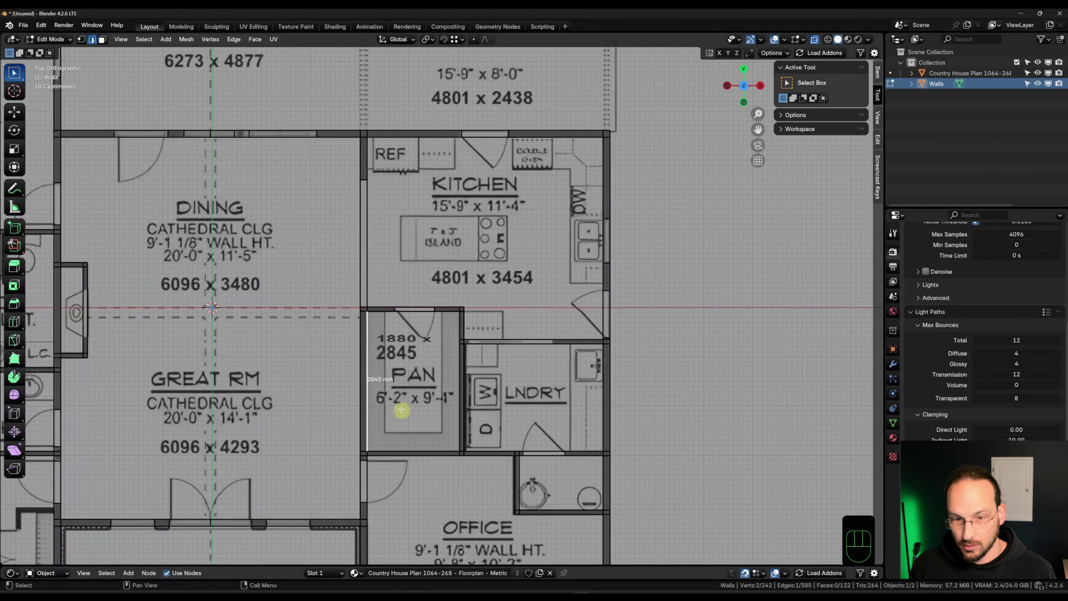
left_click(375, 249)
scroll(547, 326, "down", 4)
key("alt+a")
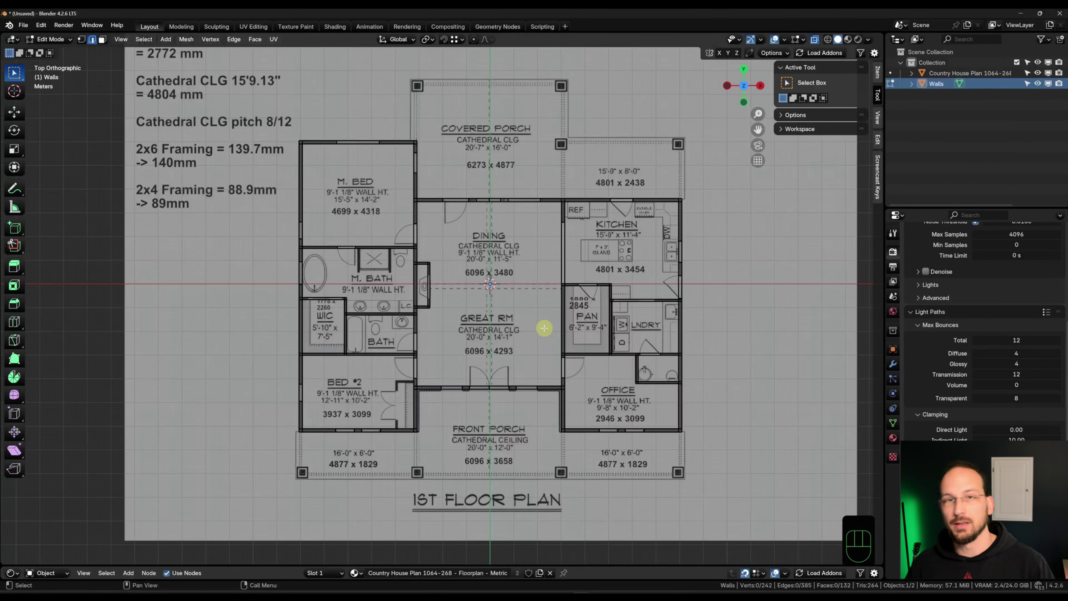
Select all of the wall geometry and turn off the Edge Length measurement overlay.
scroll(543, 327, "down", 2)
middle_click_drag(520, 334, 524, 362)
scroll(524, 363, "up", 3)
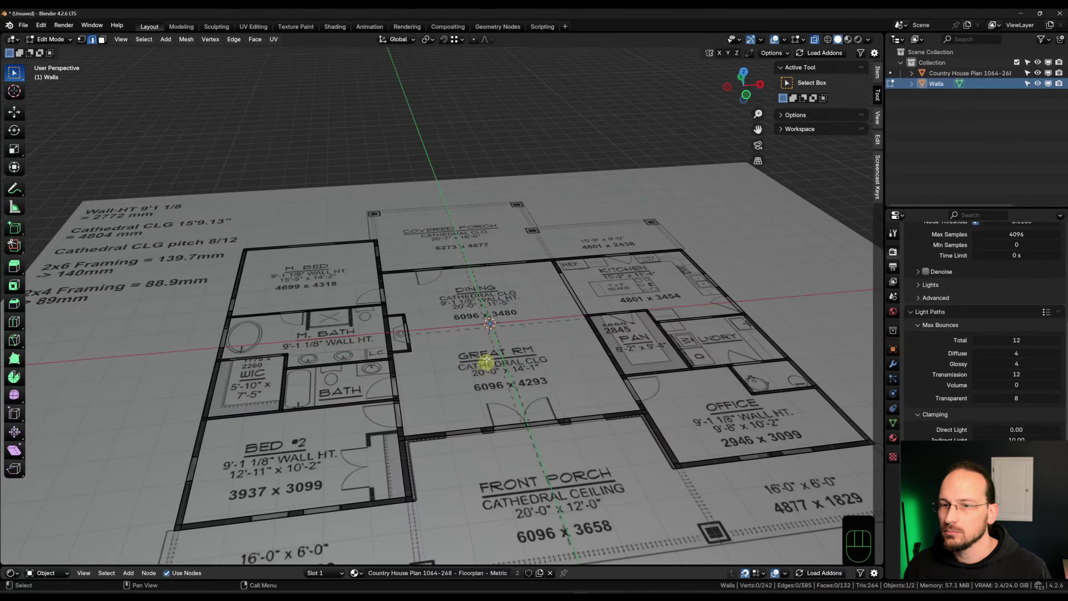
key("a")
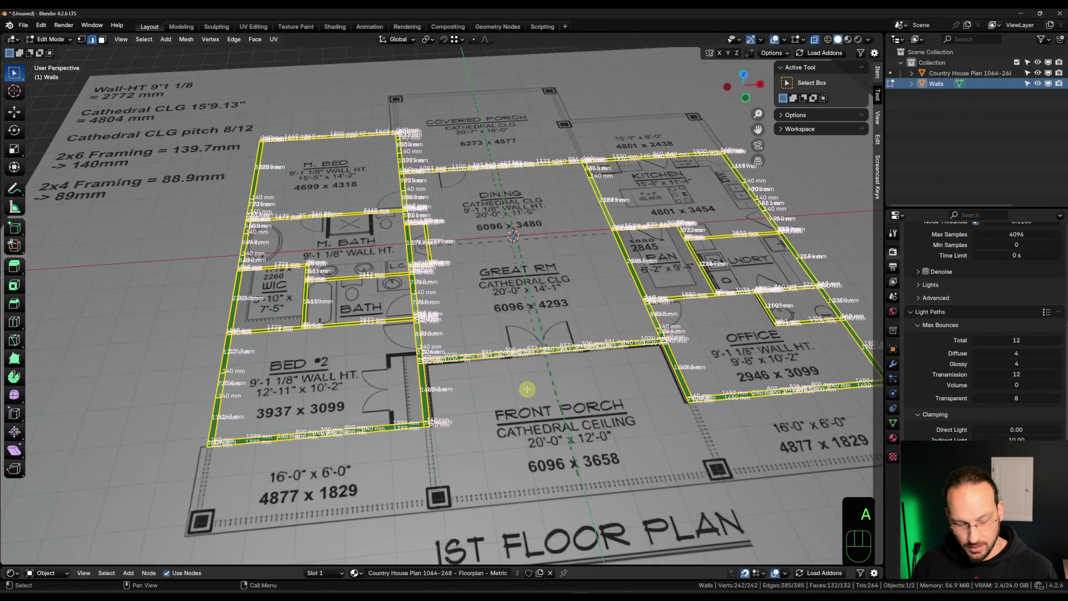
left_click(804, 39)
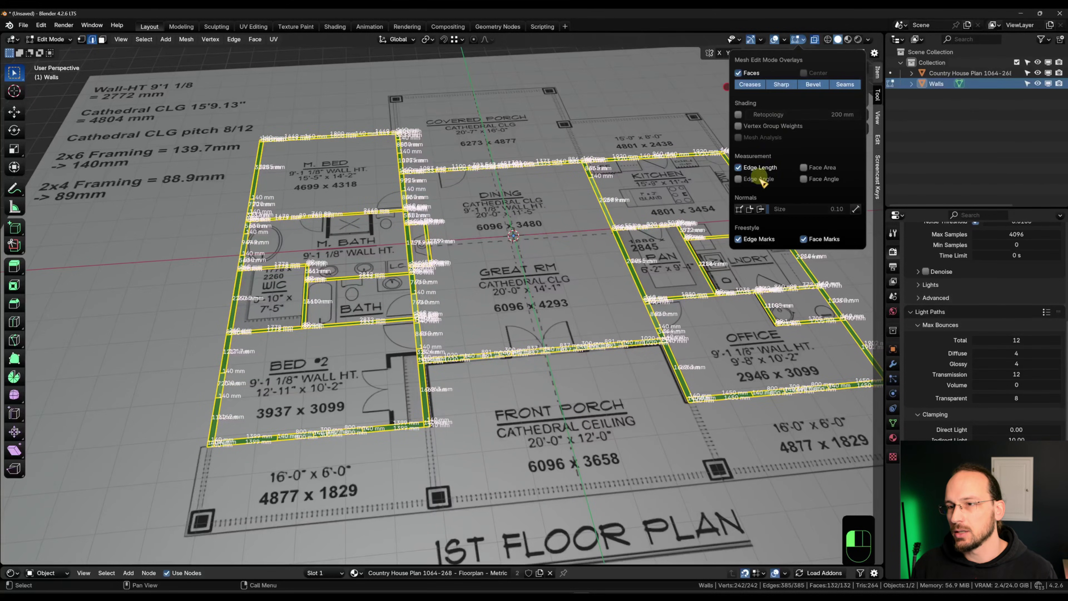
left_click(739, 167)
scroll(517, 406, "down", 2)
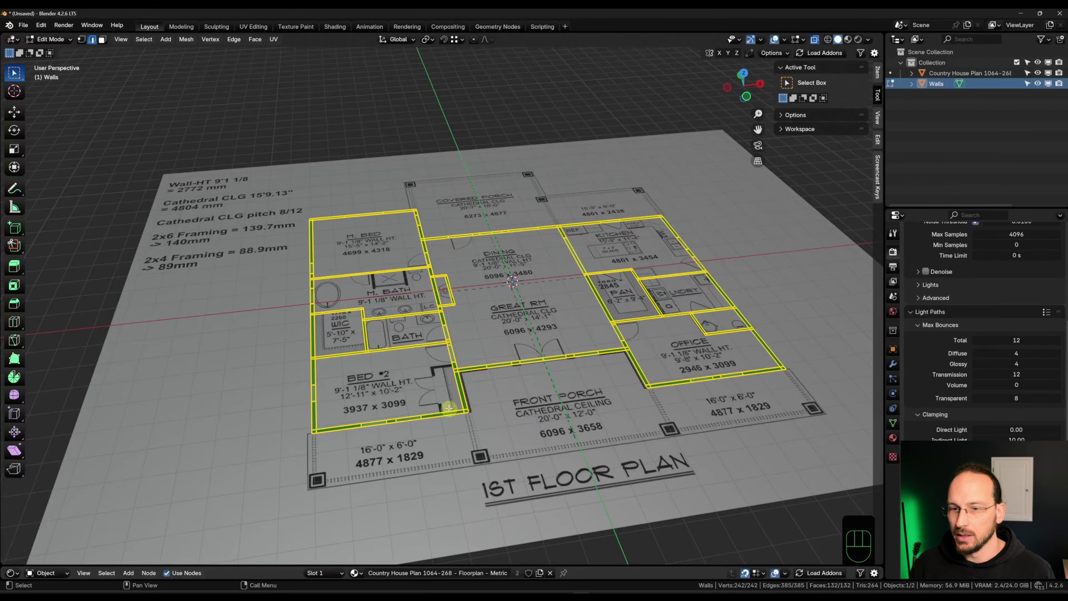
Extrude all the walls 2772 mm upward along Z and turn off X-ray.
scroll(521, 378, "up", 1)
middle_click_drag(521, 378, 477, 397)
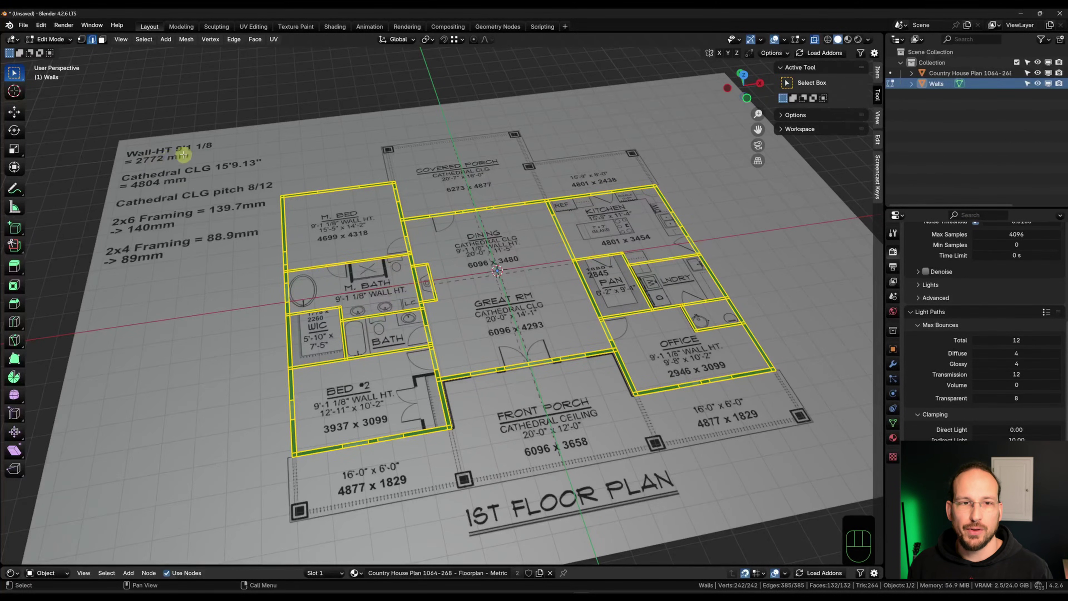
middle_click_drag(510, 446, 568, 381, "shift")
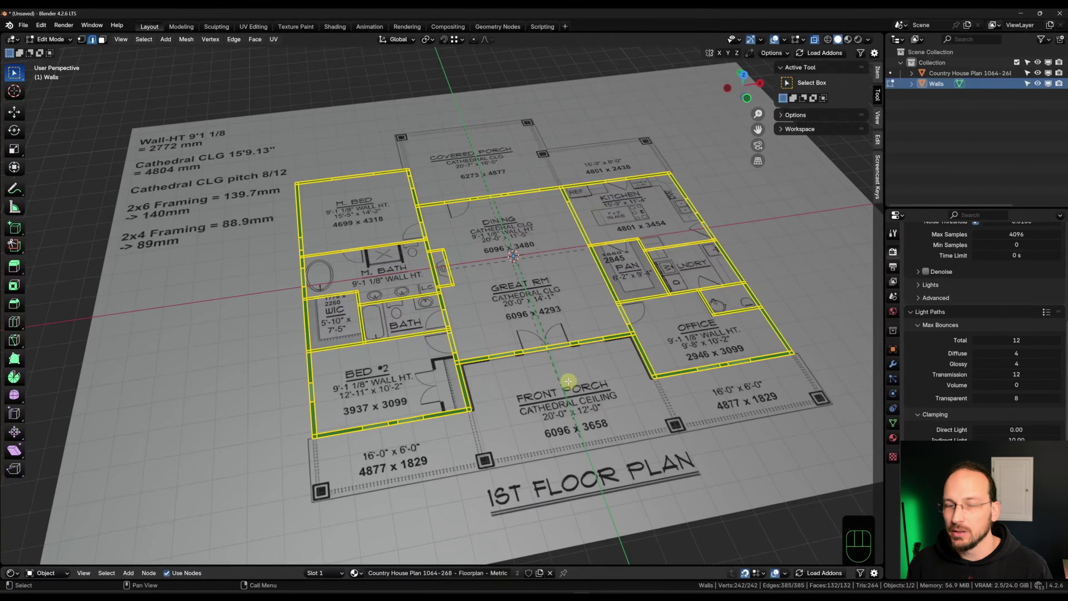
type("ez")
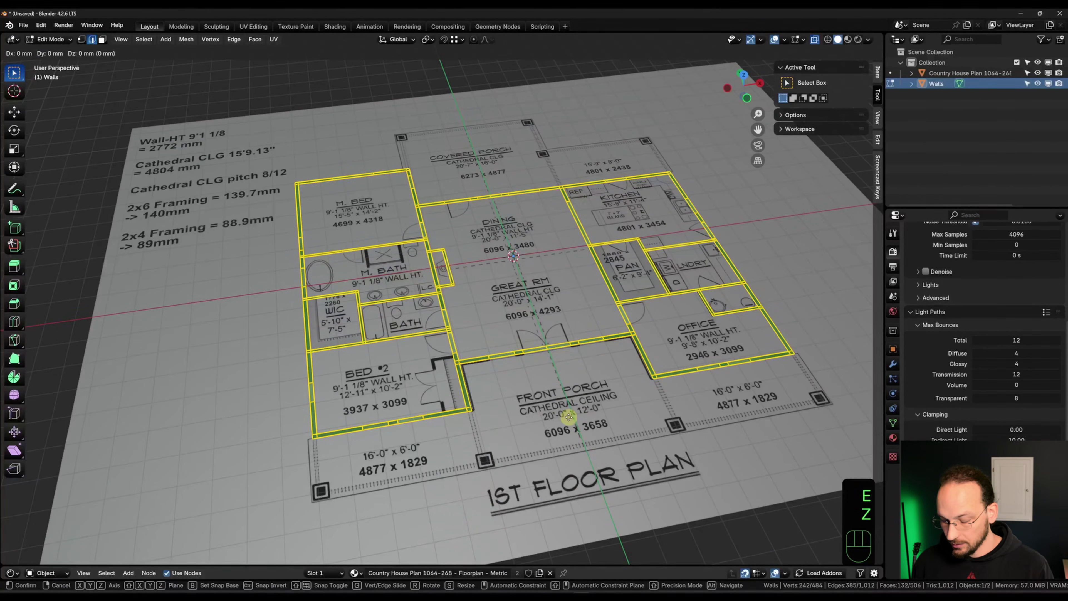
type("2772")
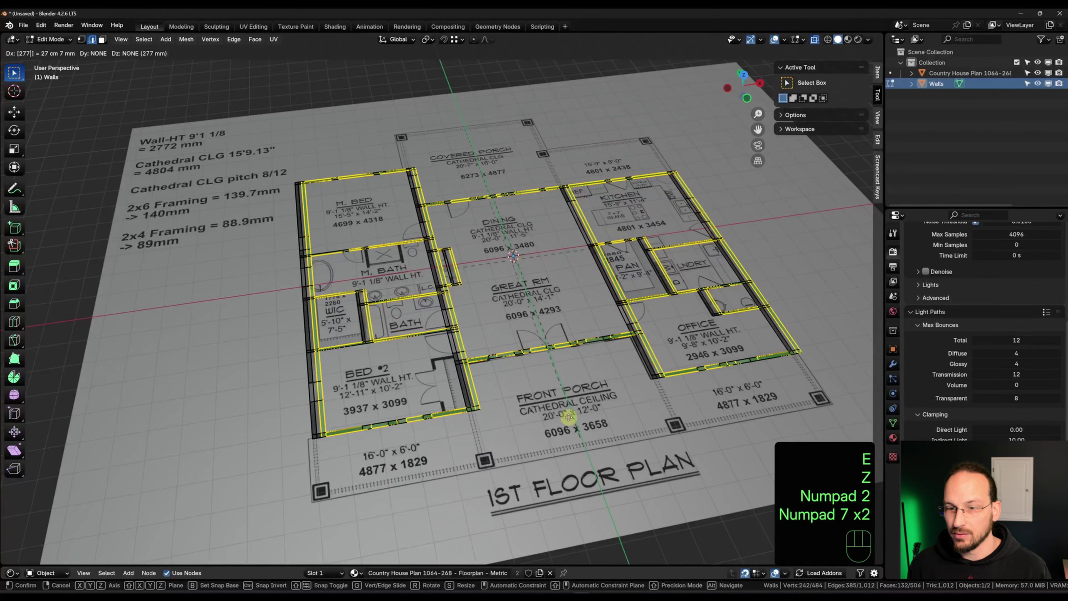
type("z")
key("KP_Enter")
mouse_move(569, 417)
middle_mouse_down()
mouse_move(541, 384)
mouse_move(605, 362)
mouse_move(606, 336)
middle_mouse_up()
key("shift+z")
key("shift+z")
key("alt+z")
Delete the selected top faces of the walls and unlink the floor plan material from the Walls object.
middle_click_drag(559, 292, 524, 313)
middle_click_drag(454, 322, 470, 325)
scroll(469, 310, "up", 1)
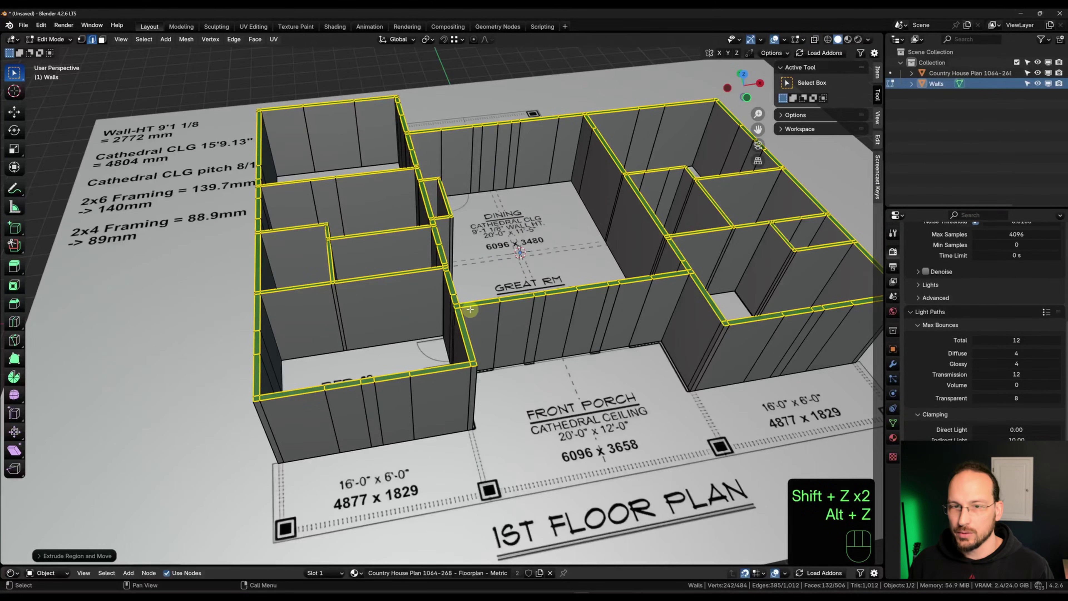
key("x")
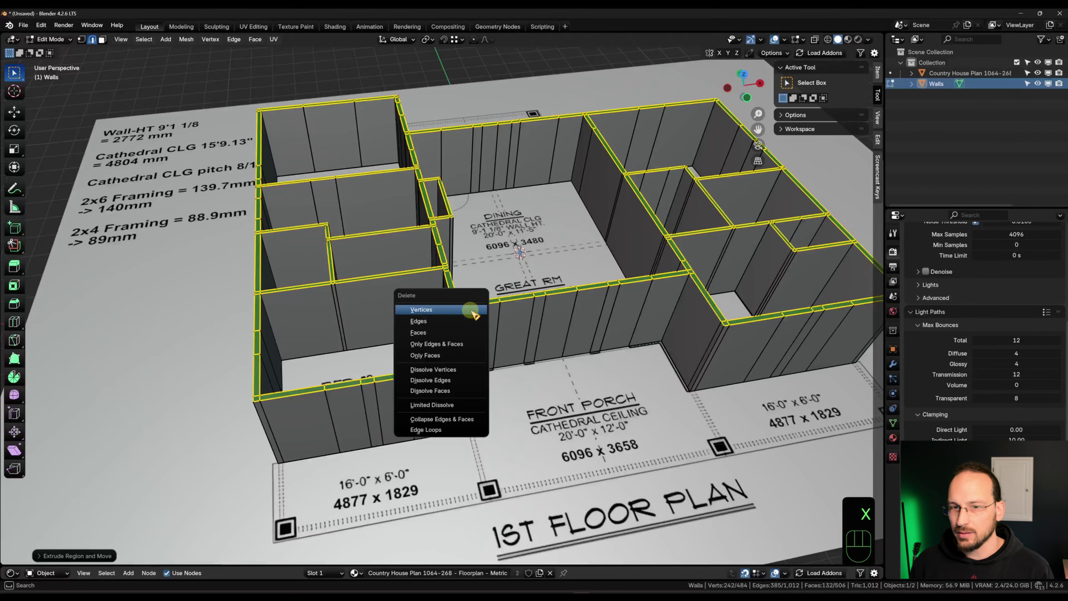
left_click(447, 333)
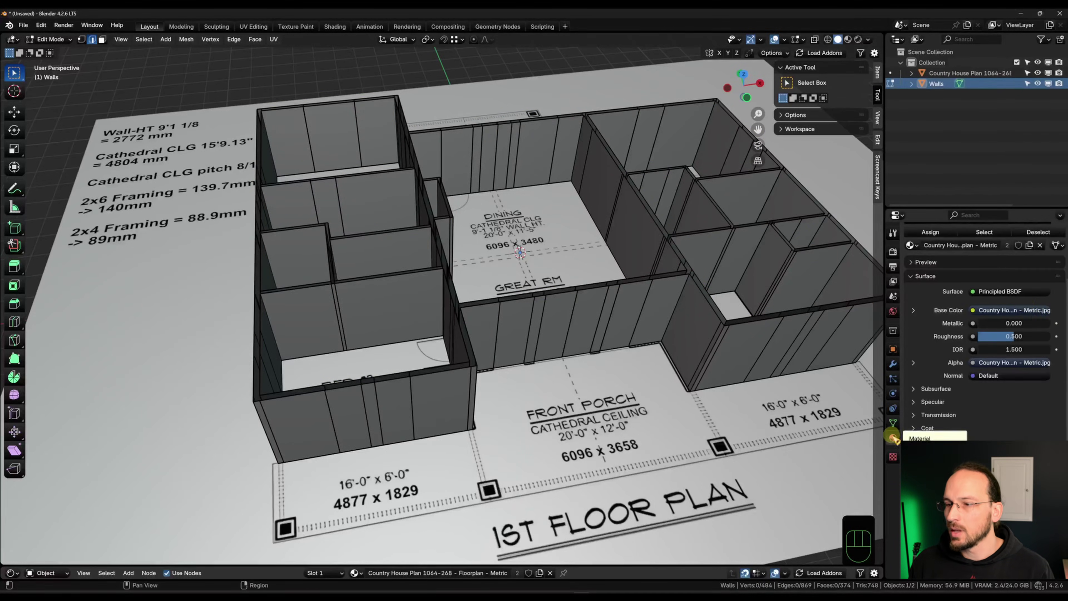
left_click(893, 437)
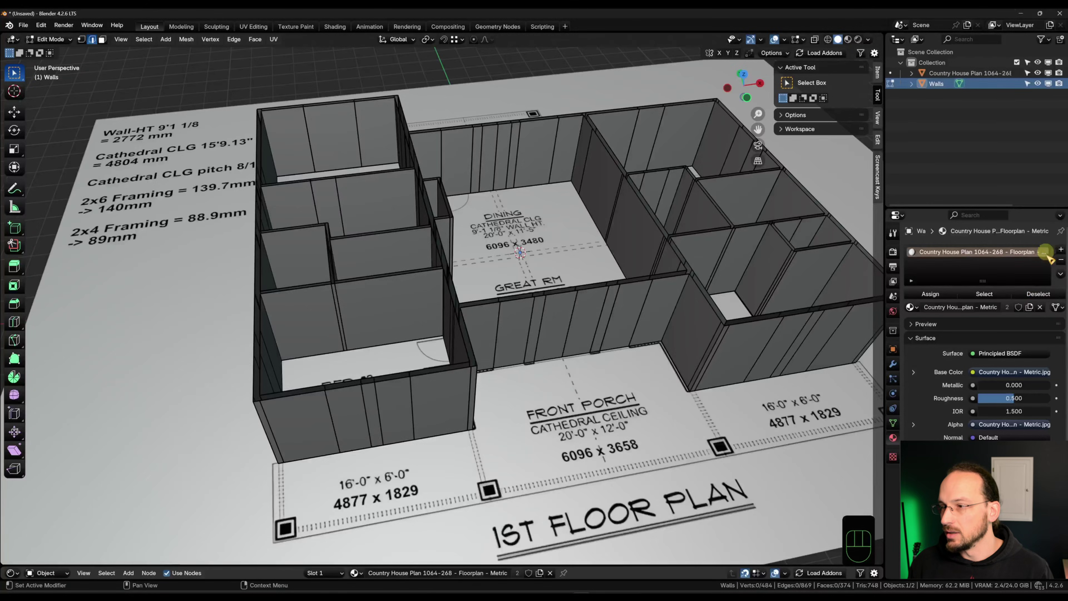
left_click(1040, 307)
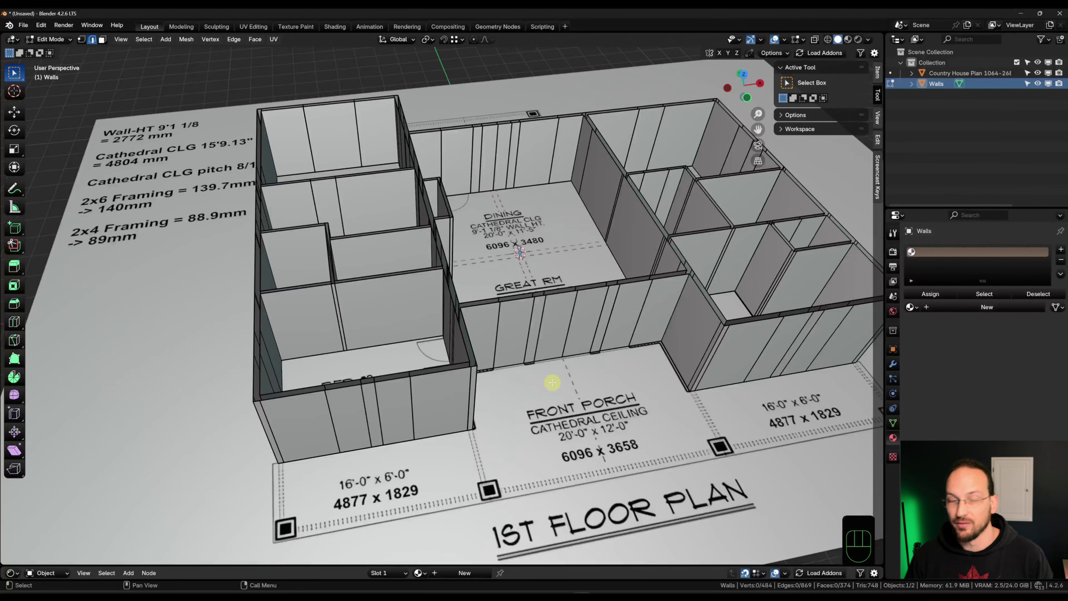
Add a horizontal loop cut around the outer walls, slide it to the base, and raise it 2200 mm along Z.
scroll(500, 377, "down", 3)
middle_click_drag(446, 400, 638, 356)
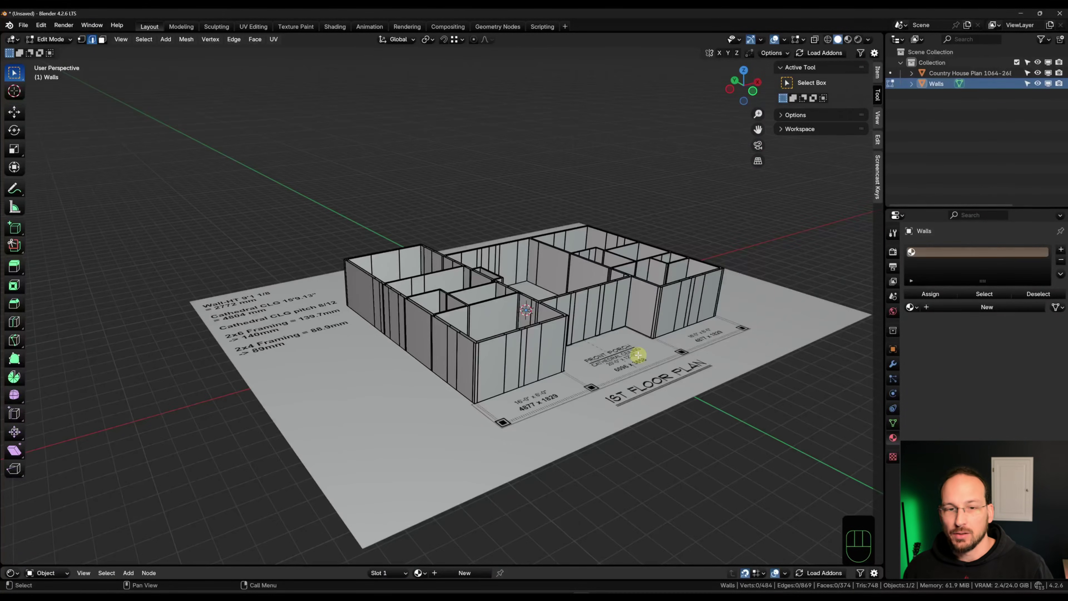
scroll(518, 382, "up", 3)
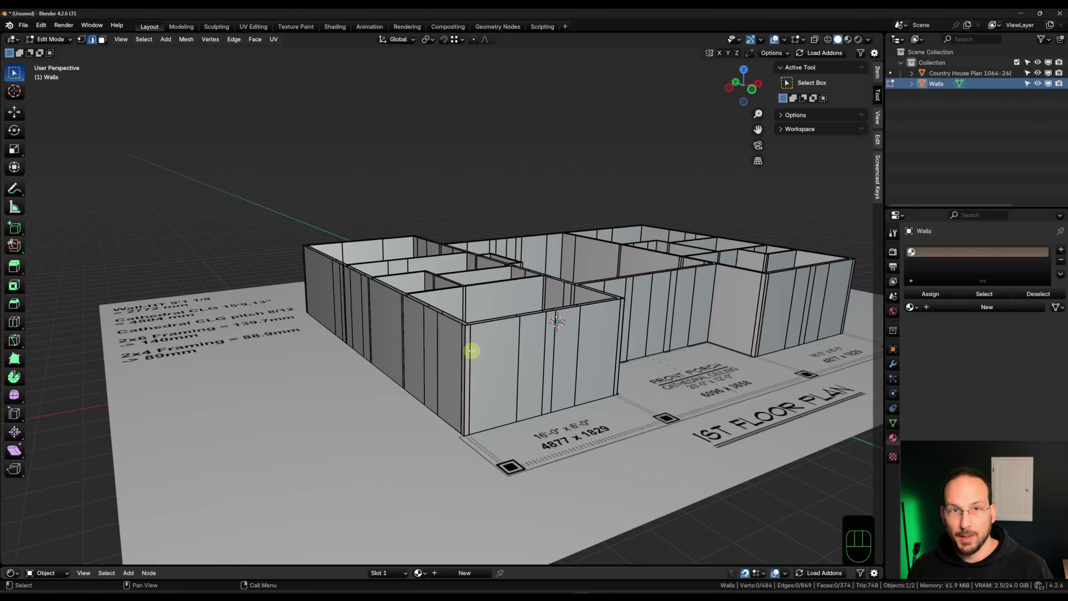
key("ctrl+r")
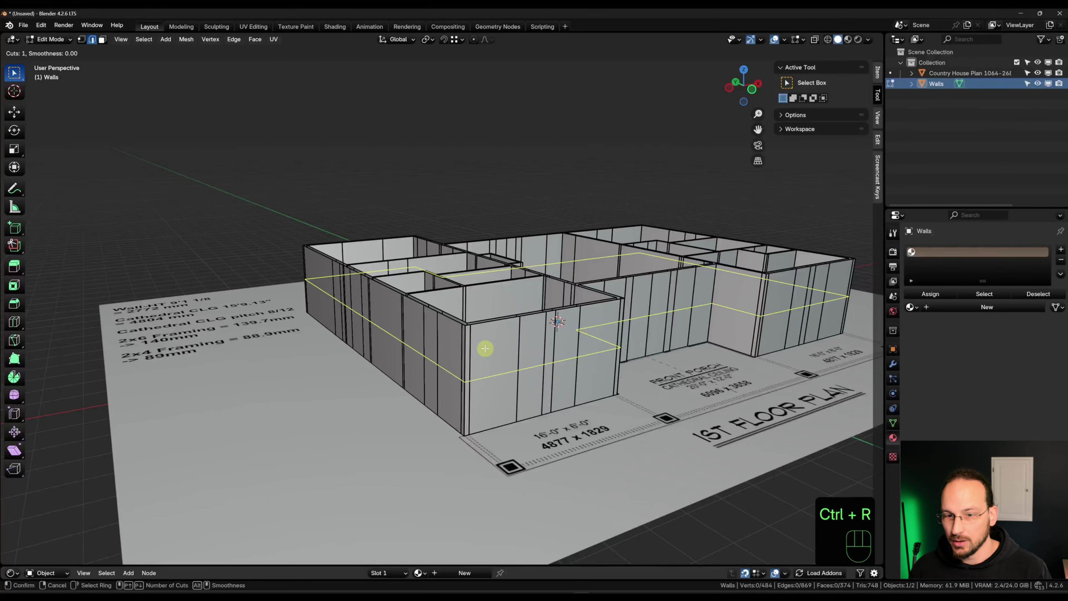
left_click(470, 355)
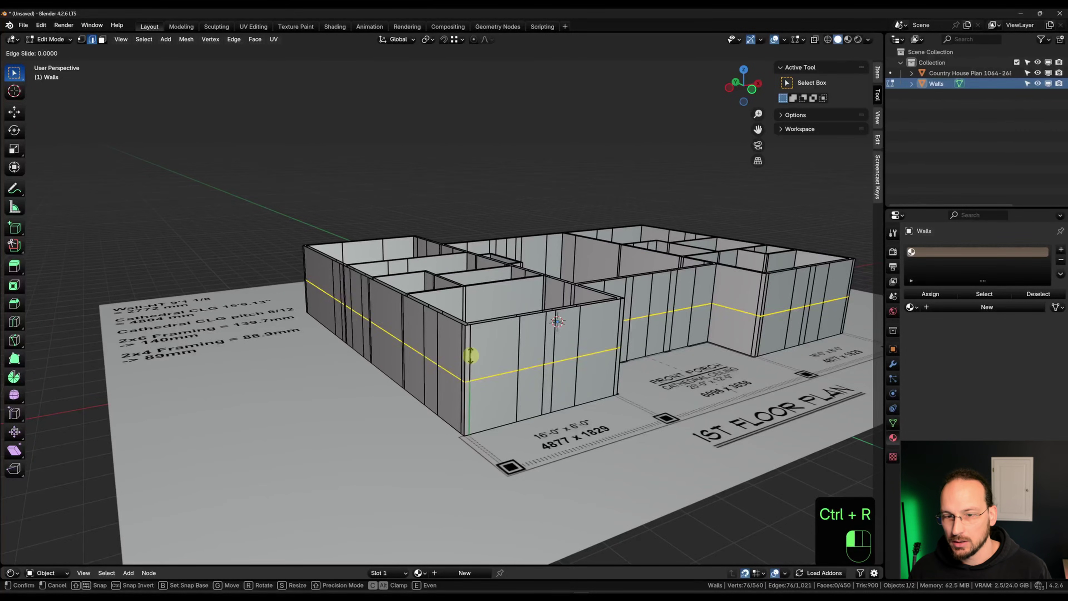
left_click(476, 496)
key("g")
key("z")
key("KP_2")
key("KP_2")
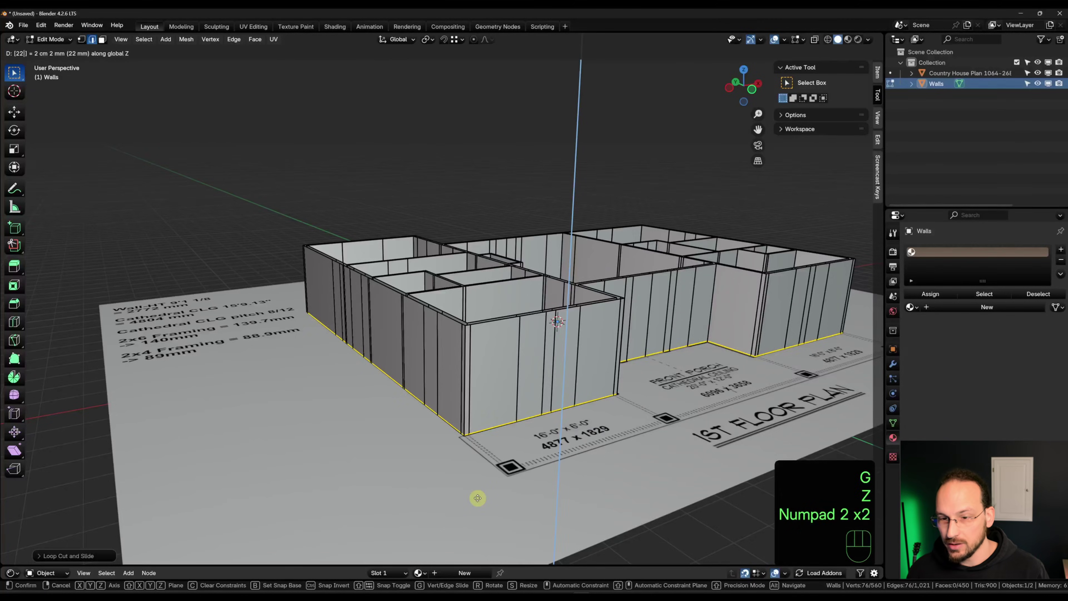
key("KP_0")
key("KP_0")
key("KP_Enter")
Add a second horizontal loop cut around the outer walls, slide it to the base, and raise it 2100 mm along Z.
key("ctrl+r")
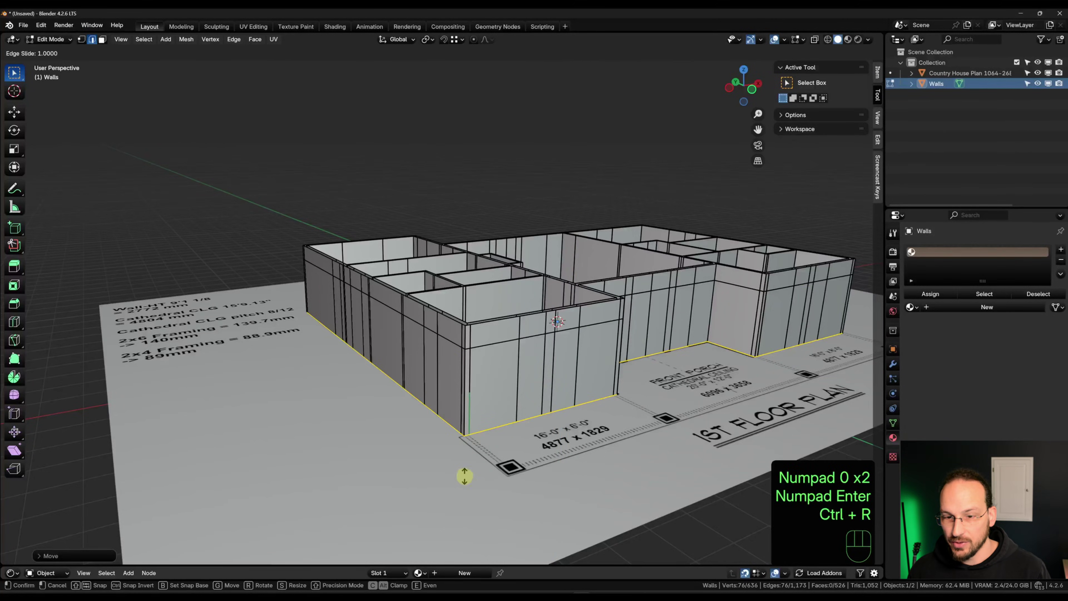
left_click(464, 472)
left_click(465, 474)
key("g")
key("z")
key("KP_2")
key("KP_1")
key("KP_0")
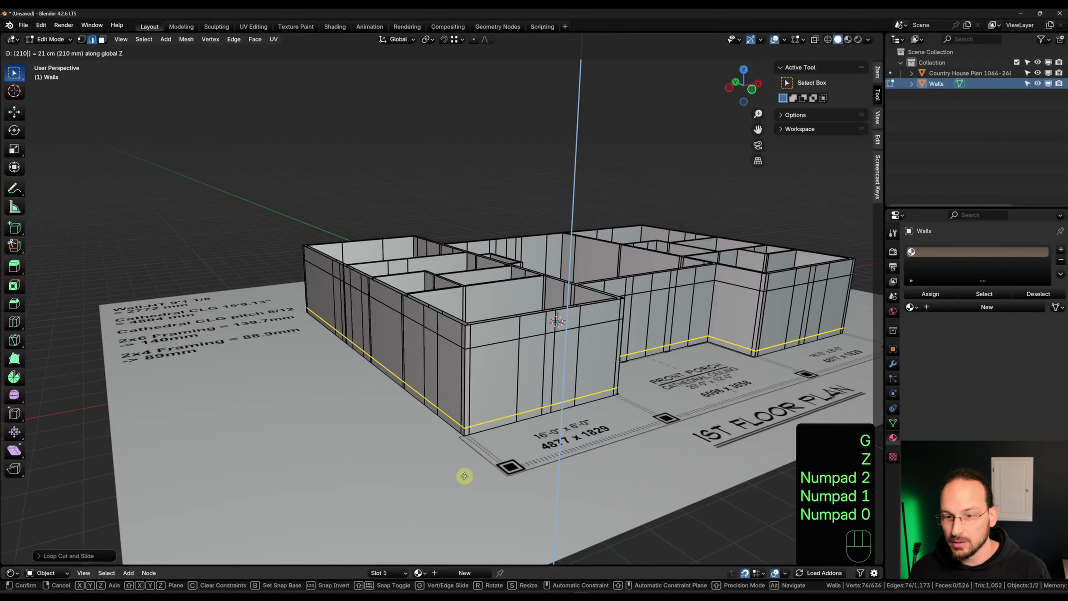
key("KP_0")
key("KP_Enter")
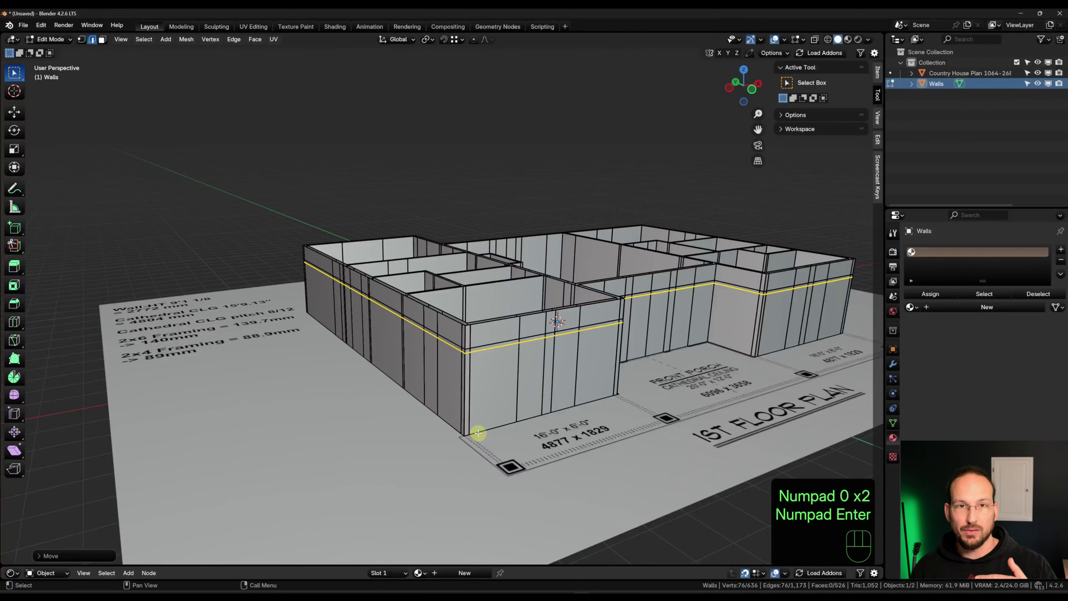
Add a third horizontal loop cut around the outer walls, slide it to the base, and raise it 600 mm along Z.
key("ctrl+r")
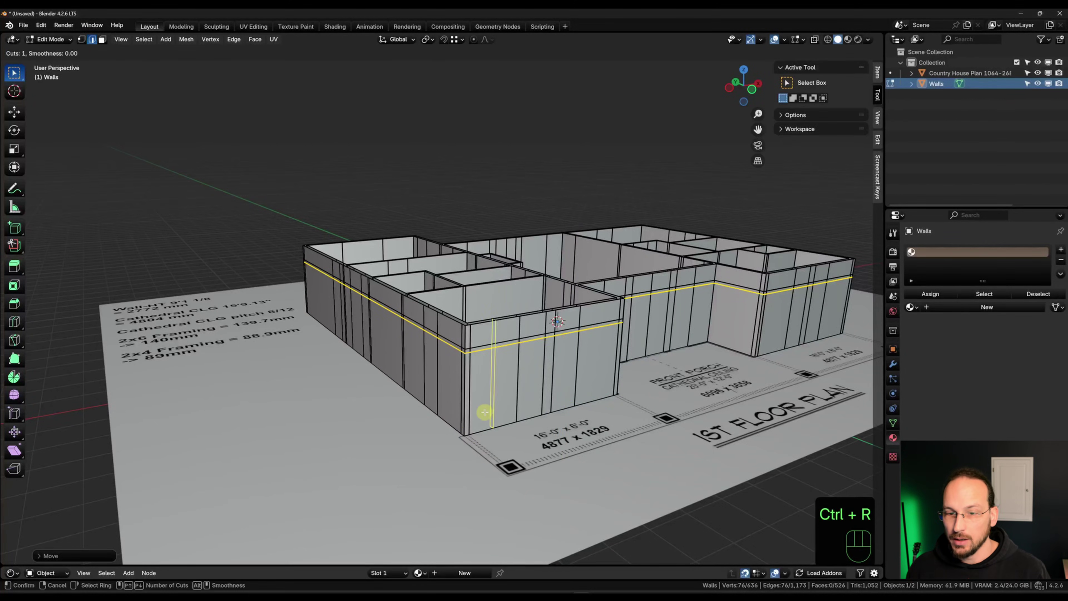
left_click(470, 391)
left_click(458, 456)
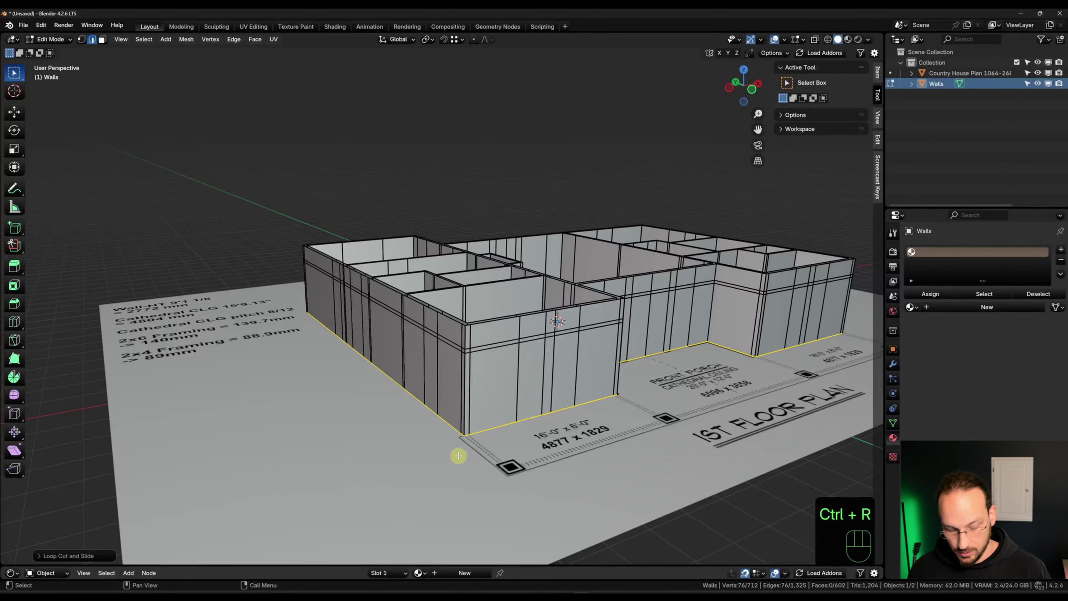
key("g")
key("z")
key("KP_6")
key("KP_0")
key("KP_0")
key("KP_Enter")
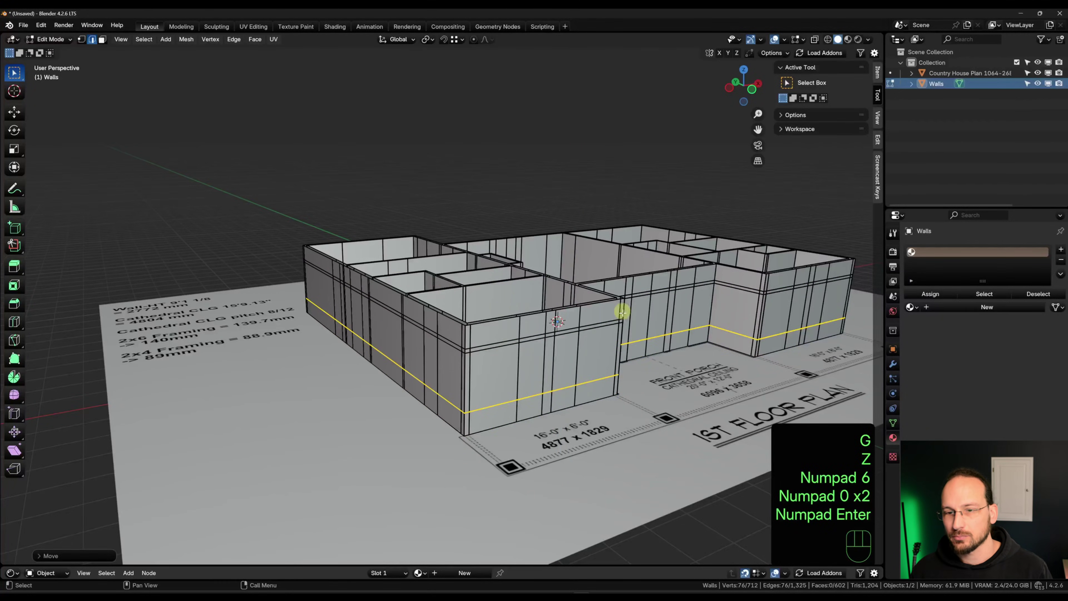
In front view, cut through all the walls horizontally along the 2200 mm loop using the Knife with Cut Through and angle constraint.
middle_click_drag(594, 258, 594, 186)
middle_click_drag(466, 384, 467, 308)
middle_click_drag(558, 282, 522, 295, "shift")
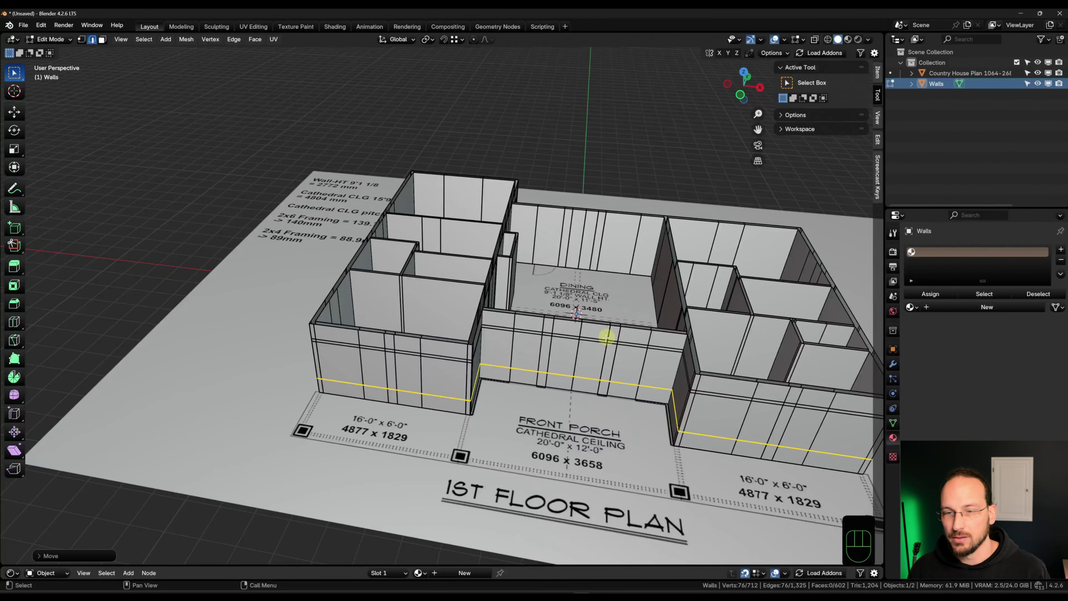
scroll(613, 325, "down", 2)
key("grave")
left_click(494, 230)
middle_click_drag(559, 303, 366, 364)
scroll(394, 350, "down", 2)
key("k")
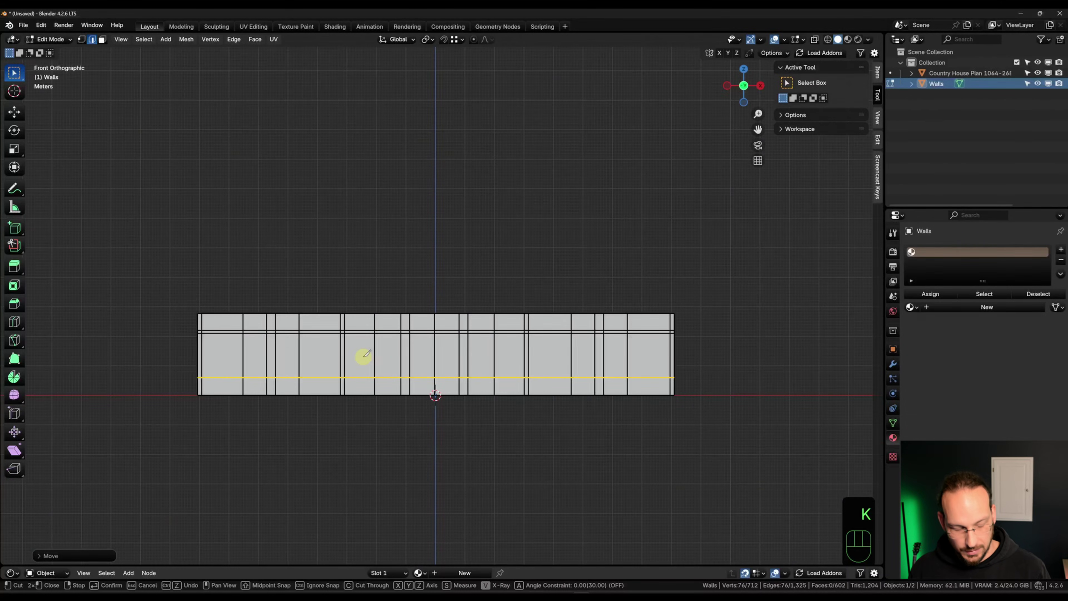
key("c")
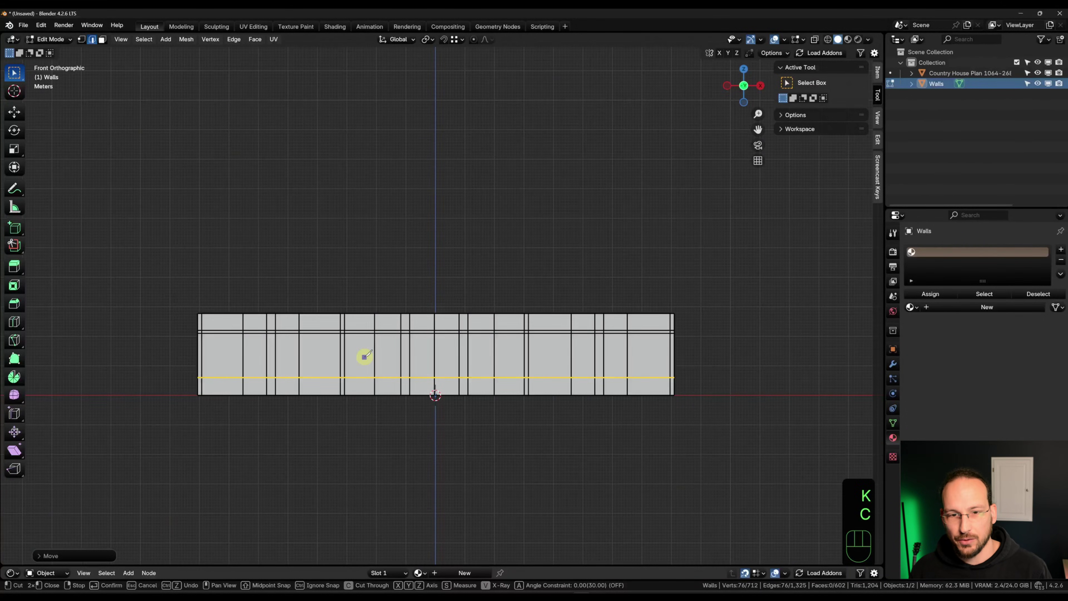
key("a")
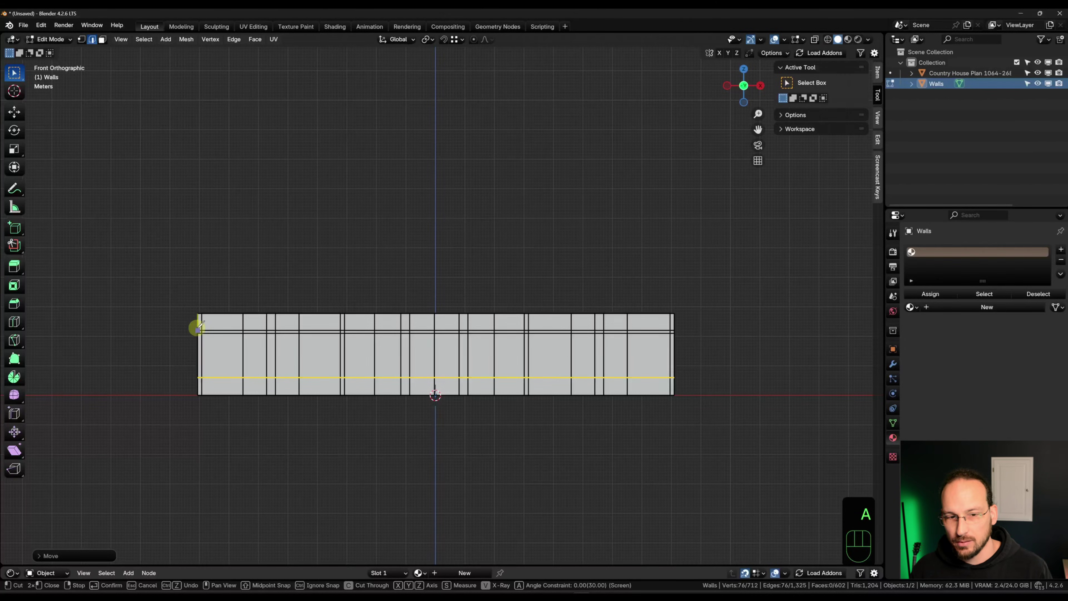
left_click(198, 329)
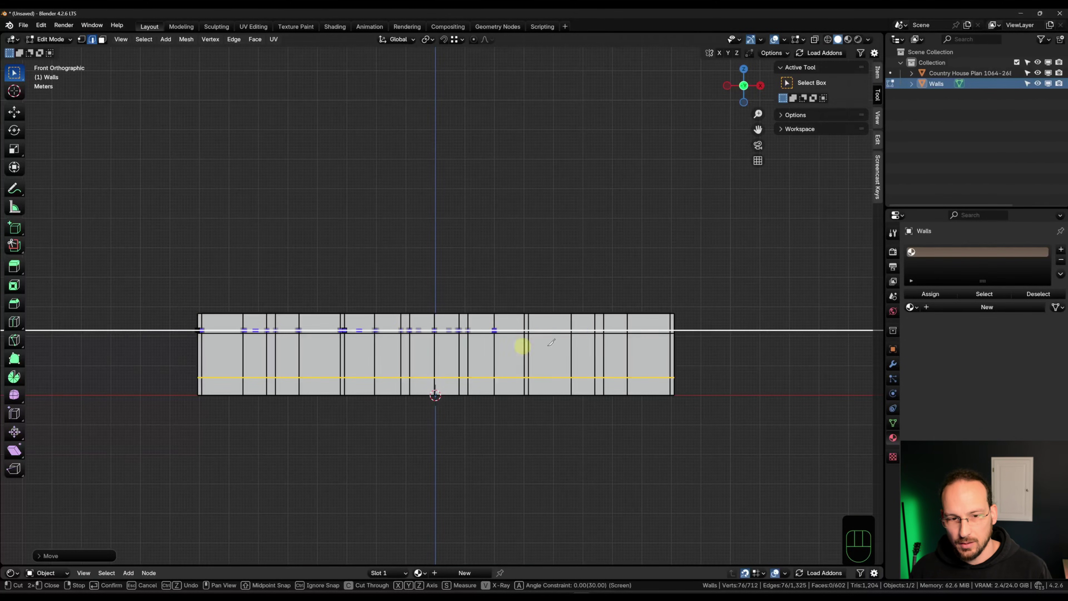
left_click(678, 336)
key("space")
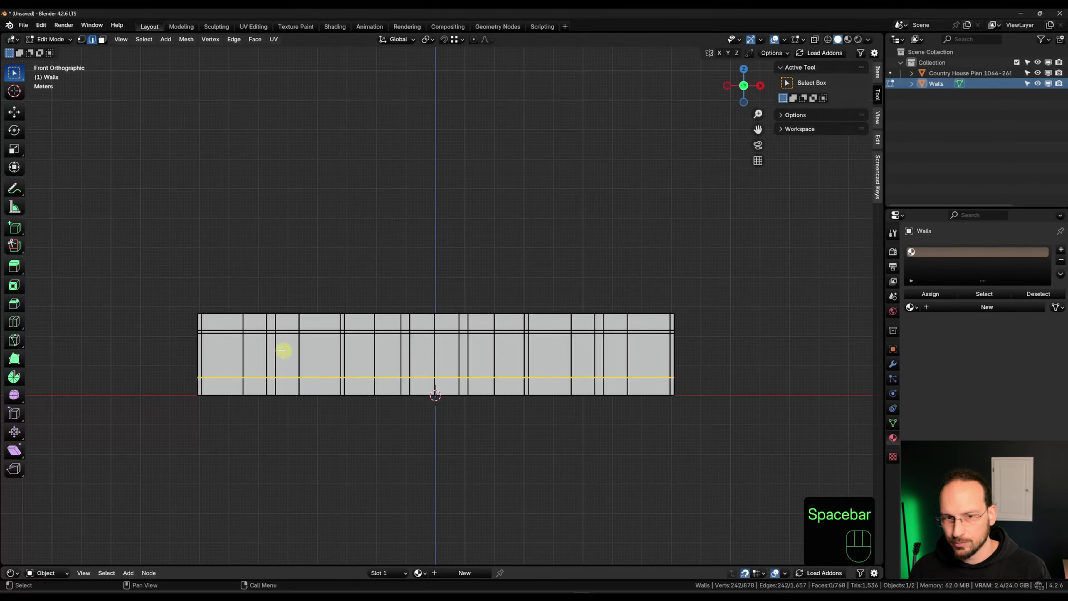
Knife-cut through all the walls along the 2100 mm and 600 mm loops, constrained horizontally, in front view.
key("k")
key("c")
key("a")
left_click(199, 333)
left_click(674, 333)
left_click(199, 377)
left_click(675, 386)
key("space")
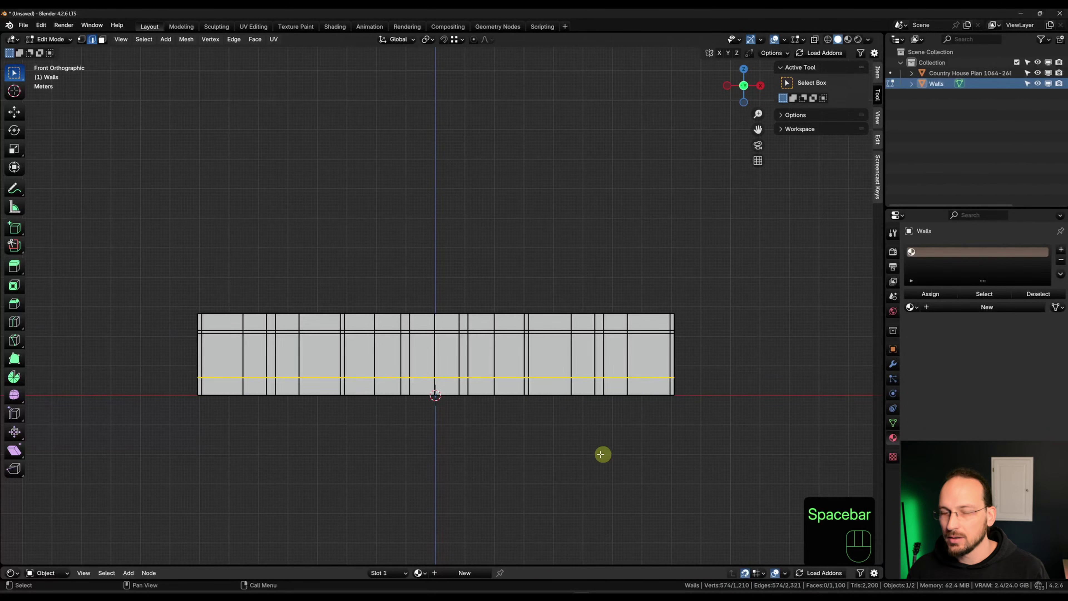
In face select mode with X-ray on, select both sides of the front porch double-door opening and bridge them.
middle_click_drag(603, 453, 261, 292)
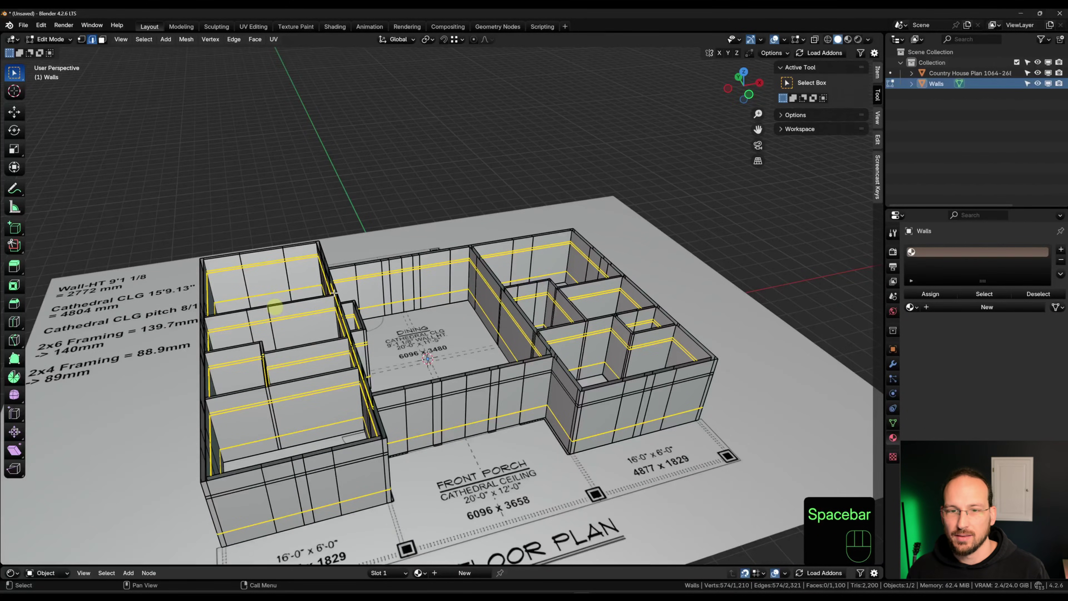
middle_click_drag(340, 351, 383, 243, "shift")
mouse_move(536, 329)
middle_mouse_down()
mouse_move(529, 334)
mouse_move(555, 335)
middle_mouse_up()
scroll(492, 315, "up", 4)
key("Tab")
left_click(568, 315)
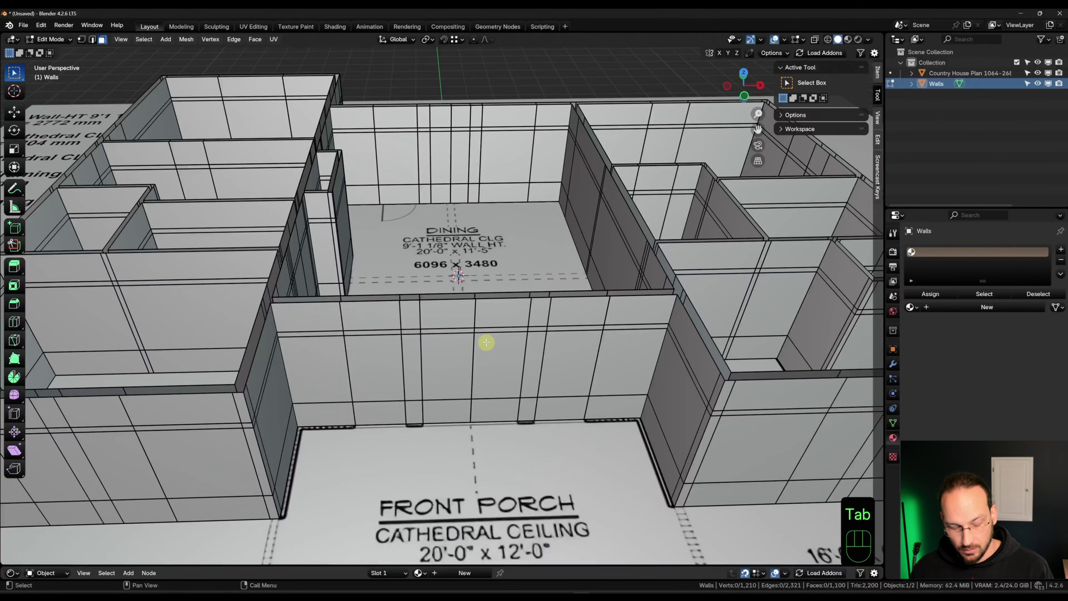
key("alt+z")
middle_click_drag(501, 387, 470, 365)
left_click_drag(417, 327, 512, 389)
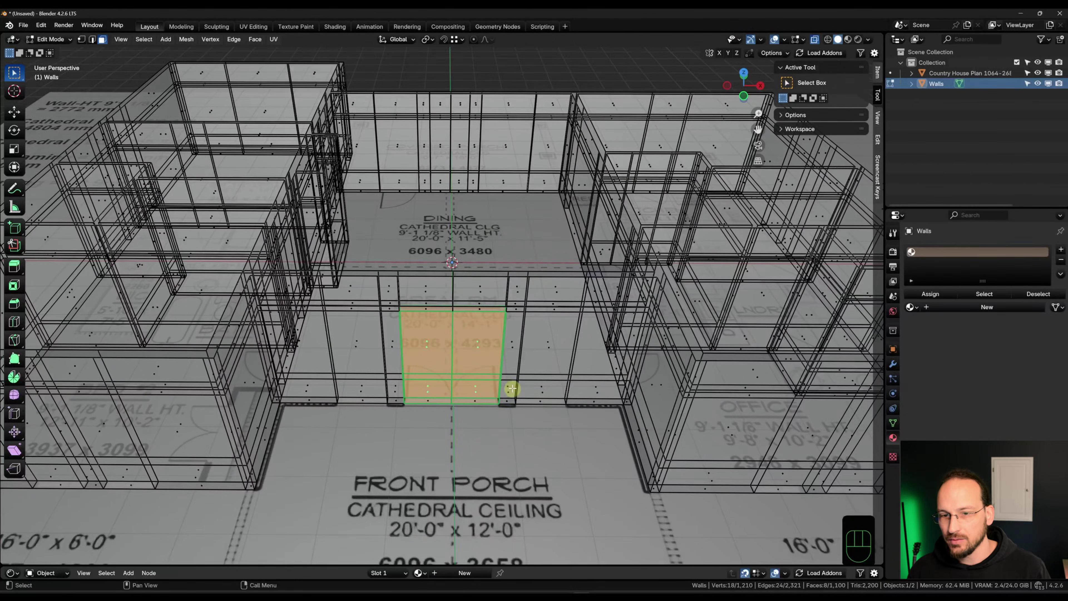
scroll(492, 372, "up", 3)
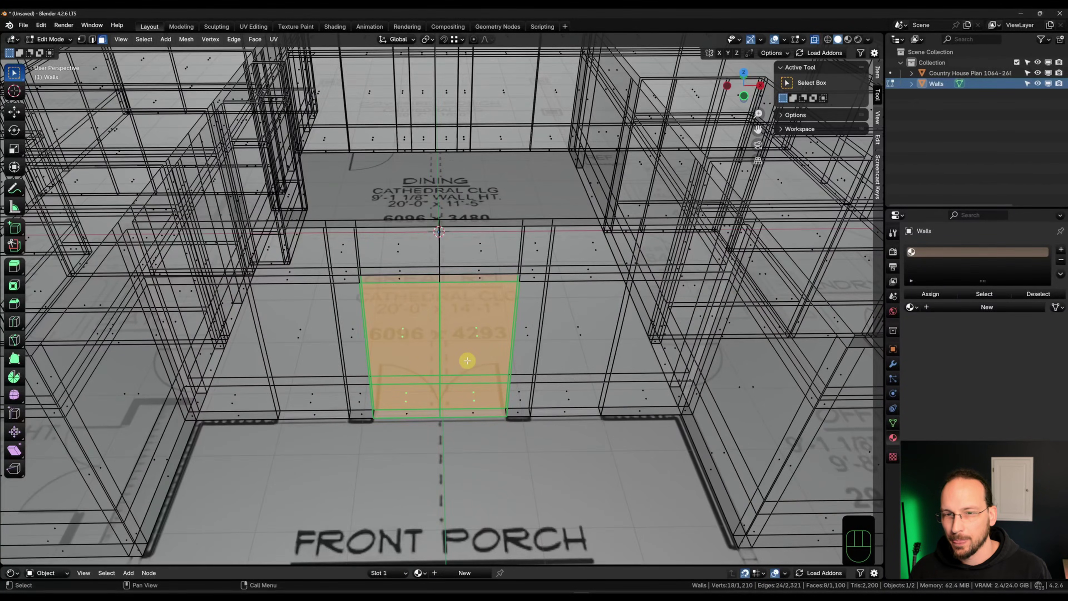
middle_click_drag(467, 360, 470, 341)
right_click(446, 328)
left_click(412, 434)
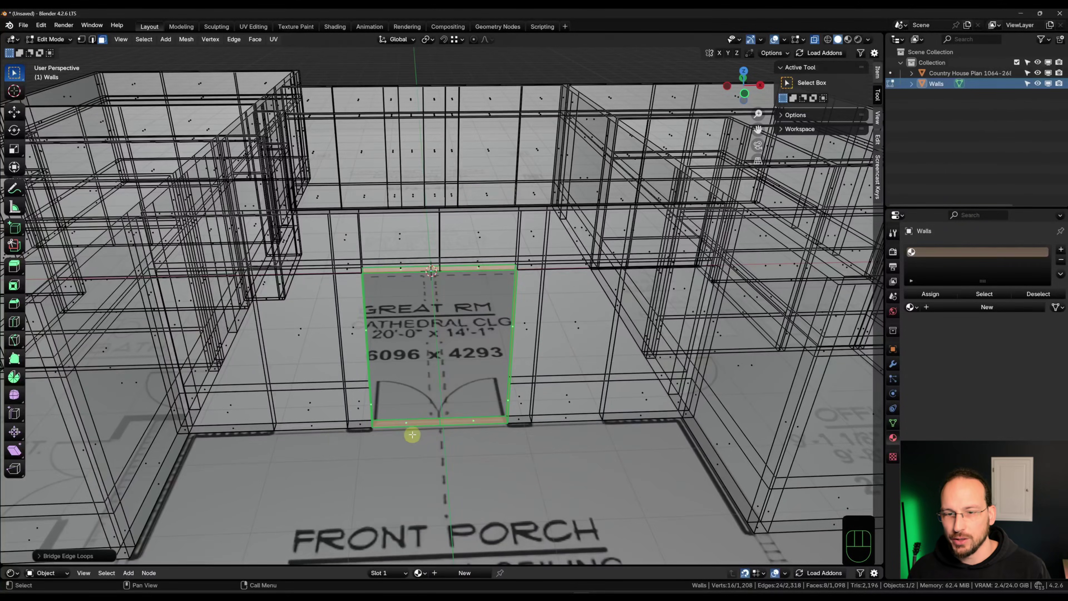
Open the great room's front windows on both sides of the porch door by bridging their opposite wall faces.
middle_click_drag(496, 418, 323, 378, "shift")
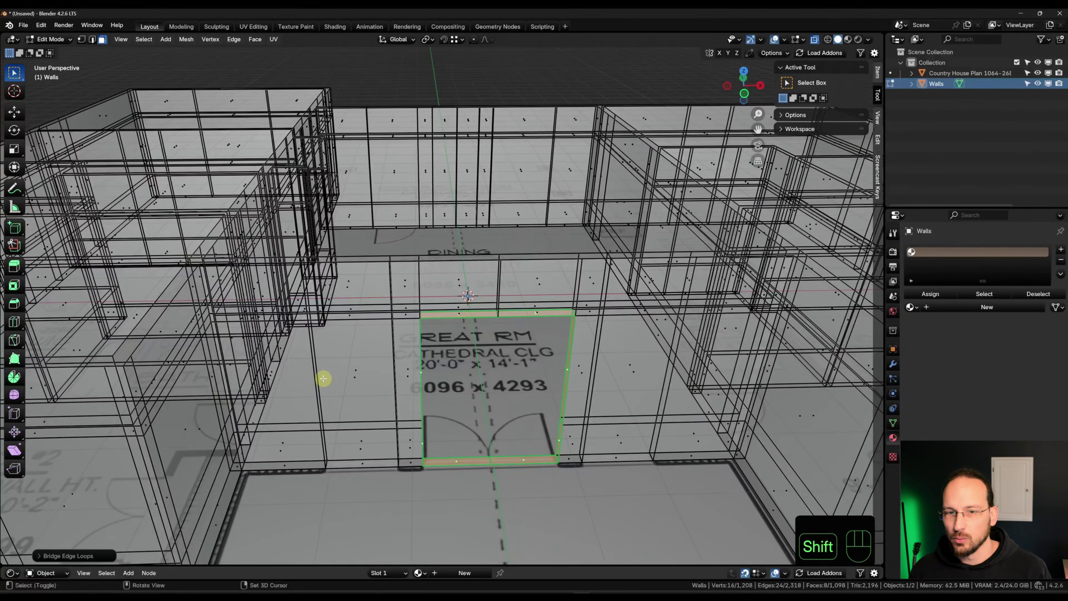
left_click_drag(337, 304, 368, 395)
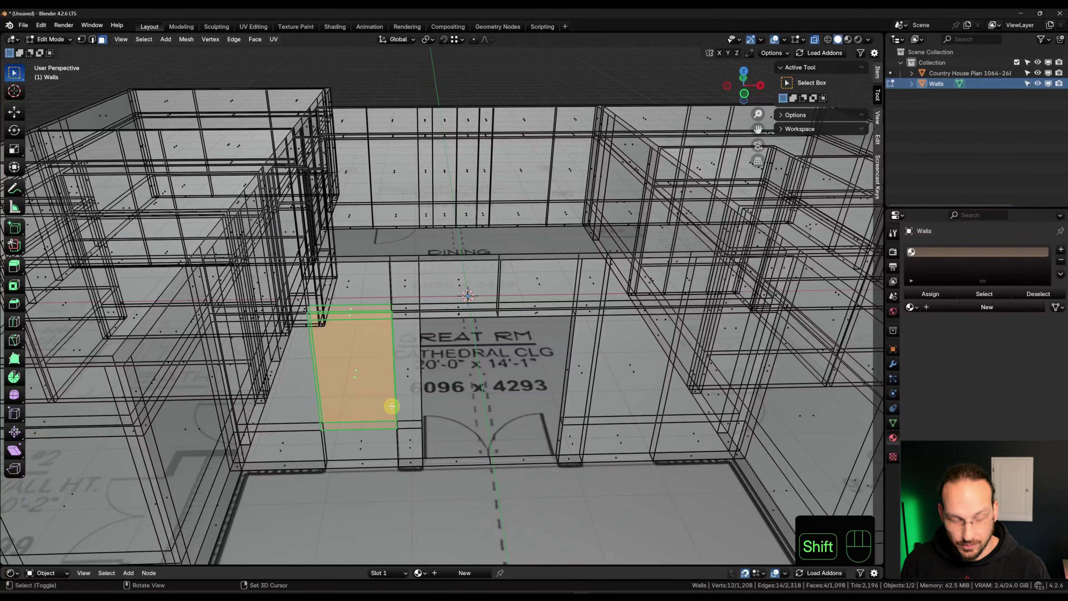
key("shift+r")
middle_click_drag(672, 355, 511, 362, "shift")
left_click_drag(449, 312, 470, 400)
Bridge the opposite wall faces of the office's two front windows.
middle_click_drag(469, 400, 209, 382, "shift")
middle_click_drag(326, 408, 440, 439, "shift")
left_click_drag(394, 374, 445, 490)
key("shift+r")
middle_click_drag(554, 446, 476, 402)
middle_click_drag(429, 371, 382, 384, "shift")
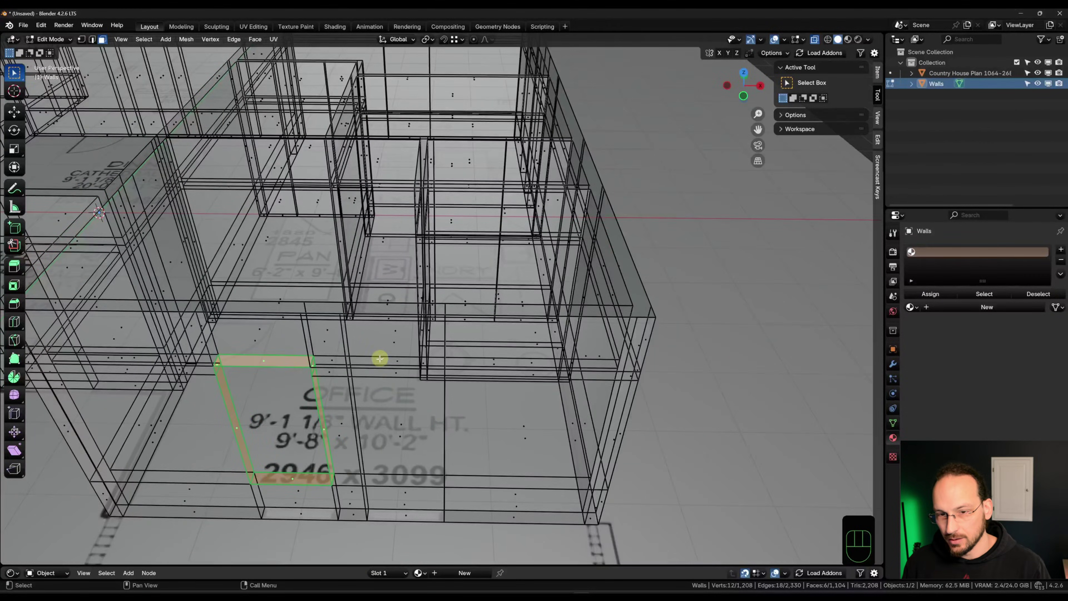
left_click_drag(406, 466, 412, 471)
key("shift+r")
Bridge the opposite faces of the door and kitchen window in the laundry-side outer wall, plus the kitchen's rear window.
middle_click_drag(441, 442, 307, 350)
middle_click_drag(576, 345, 456, 339)
left_click_drag(431, 336, 458, 398)
key("shift+r")
middle_click_drag(591, 388, 512, 314)
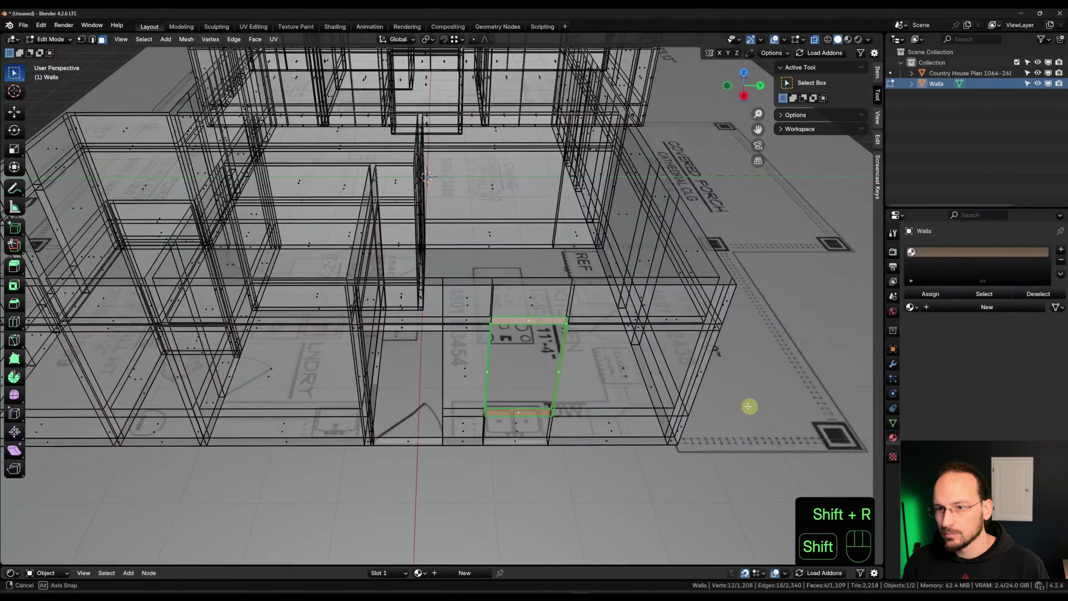
middle_click_drag(748, 408, 374, 381, "shift")
left_click(374, 381)
key("shift+r")
Bridge the opposite faces of the openings in the dining room's rear wall.
middle_click_drag(460, 239, 470, 433)
middle_click_drag(656, 551, 399, 379, "shift")
left_click_drag(292, 311, 348, 387)
key("shift+r")
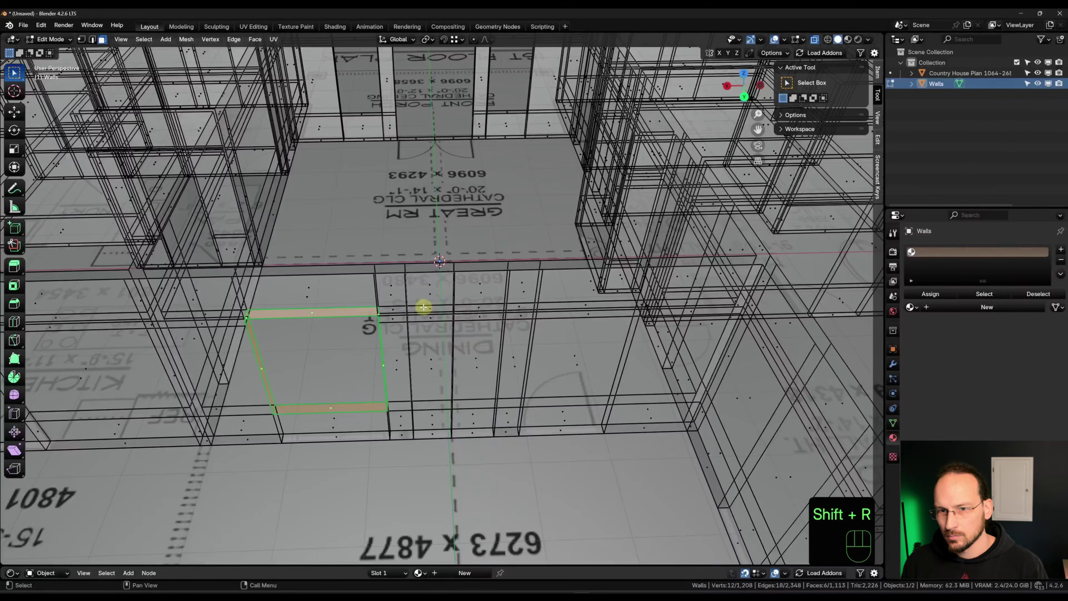
left_click_drag(423, 308, 498, 370)
key("shift+r")
key("shift+r")
Repeat the bridge on the remaining window openings around the bedroom wing, including bedroom 2's two front windows.
middle_click_drag(595, 424, 736, 379)
middle_click_drag(736, 379, 531, 347, "shift")
left_click_drag(530, 347, 546, 384)
key("shift+r")
middle_click_drag(313, 418, 391, 418, "shift")
left_click_drag(484, 349, 513, 435)
middle_click_drag(513, 435, 507, 408, "shift")
key("shift+r")
middle_click_drag(424, 441, 529, 420)
left_click(529, 420)
left_click(421, 418)
key("shift+r")
key("shift+r")
middle_click_drag(422, 417, 591, 308)
key("shift+r")
left_click_drag(391, 310, 453, 372)
key("shift+r")
middle_click_drag(452, 372, 674, 374, "shift")
left_click_drag(422, 253, 475, 357)
key("shift+r")
Bridge the last window opening in the rear bedroom's back wall and return to solid shading with X-ray off.
scroll(237, 374, "down", 3)
middle_click_drag(238, 374, 429, 310, "shift")
left_click(429, 310)
key("shift+r")
key("shift+z")
middle_click_drag(258, 382, 639, 386)
key("shift+z")
key("alt+z")
scroll(533, 306, "up", 2)
scroll(533, 306, "down", 5)
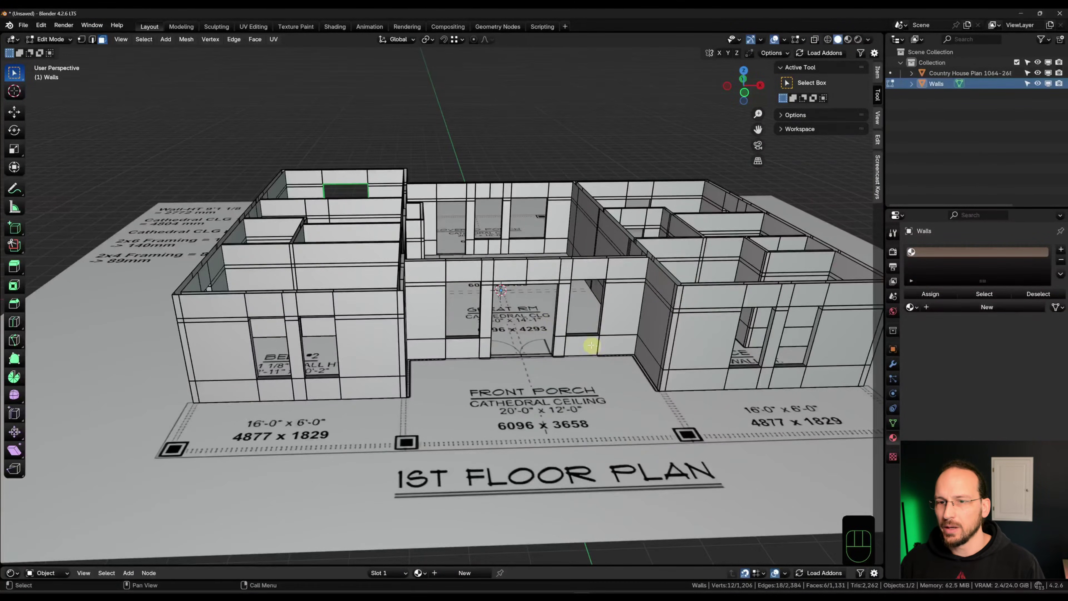
In wireframe front view, select the walls' base vertices, duplicate them in place and separate the selection into its own object.
key("grave")
left_click(448, 233)
key("Tab")
left_click(374, 250)
key("shift+z")
middle_click_drag(513, 259, 413, 303, "shift")
left_click_drag(92, 260, 807, 292)
middle_click_drag(353, 314, 371, 334)
key("shift+d")
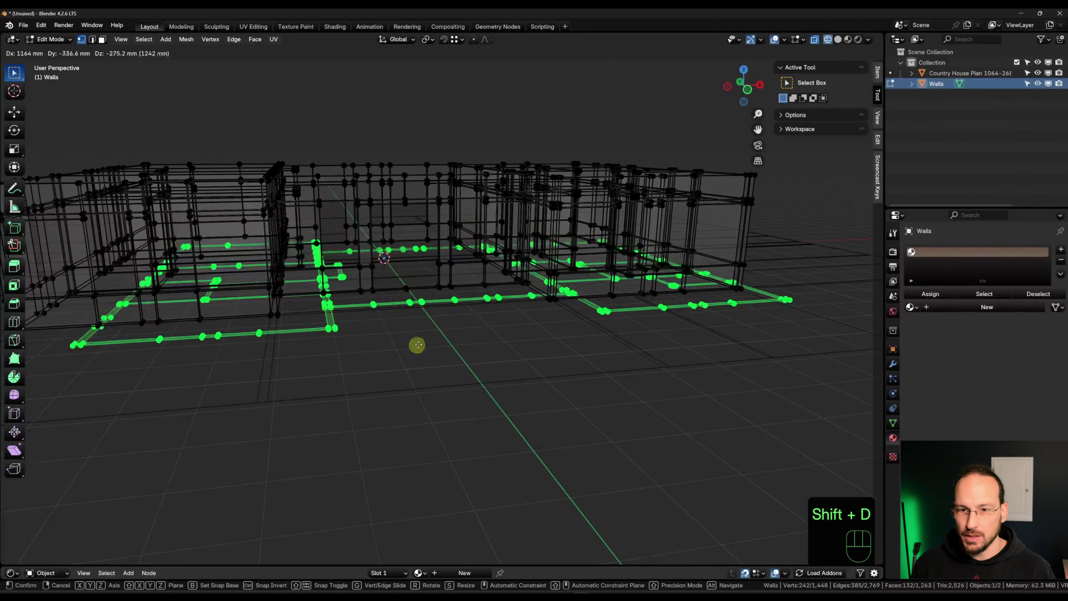
right_click(404, 344)
key("p")
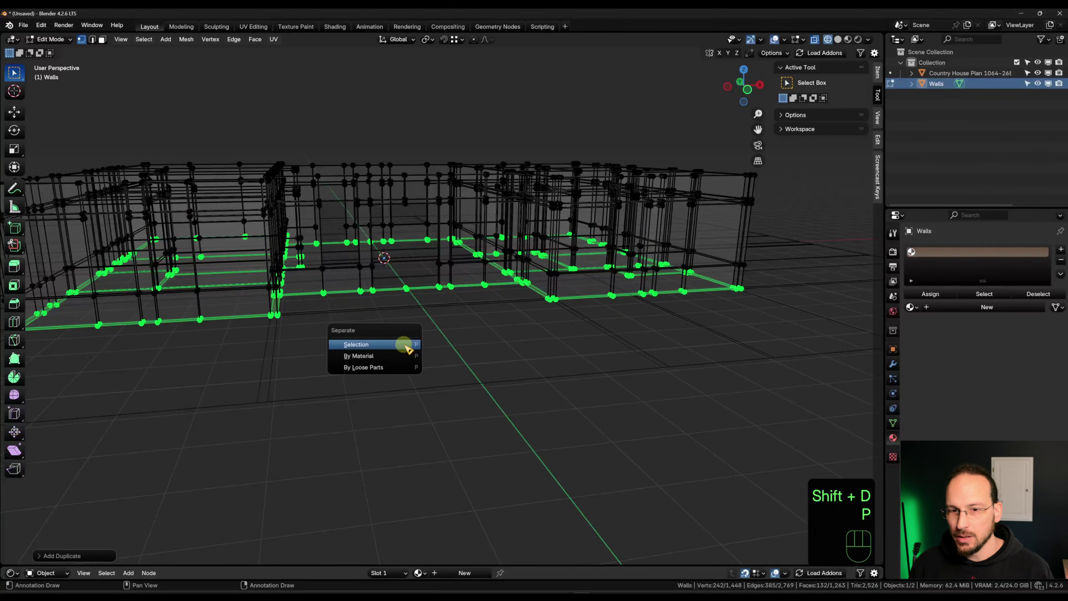
left_click(404, 345)
Duplicate the walls' top vertices in place, separate them into another object, and return to Object Mode with solid shading.
middle_click_drag(422, 353, 477, 281)
scroll(529, 324, "down", 2)
scroll(251, 273, "up", 3)
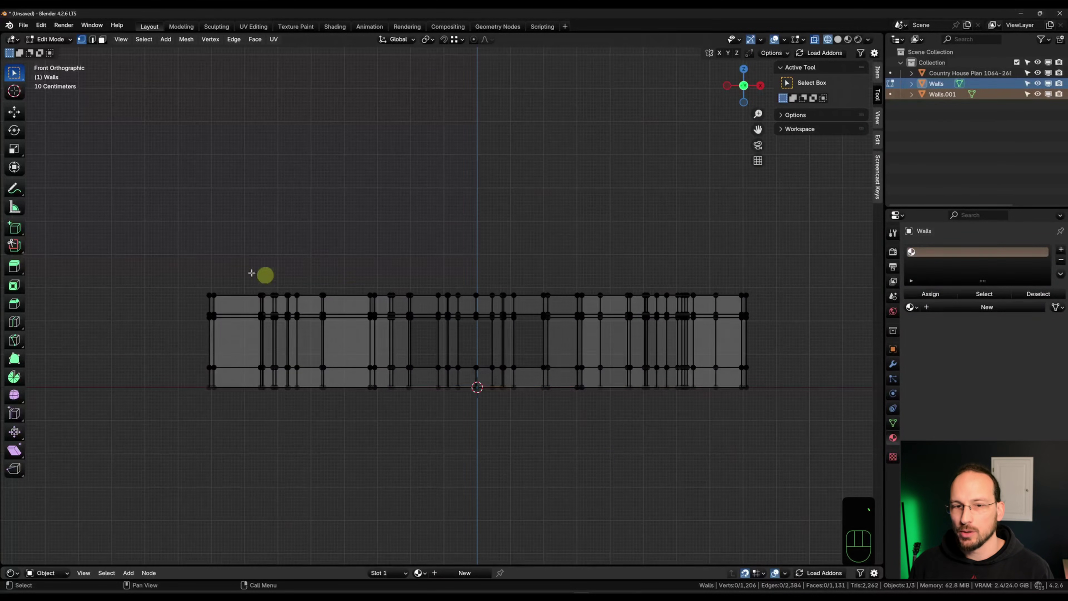
left_click_drag(126, 229, 826, 300)
key("shift+d")
right_click(817, 299)
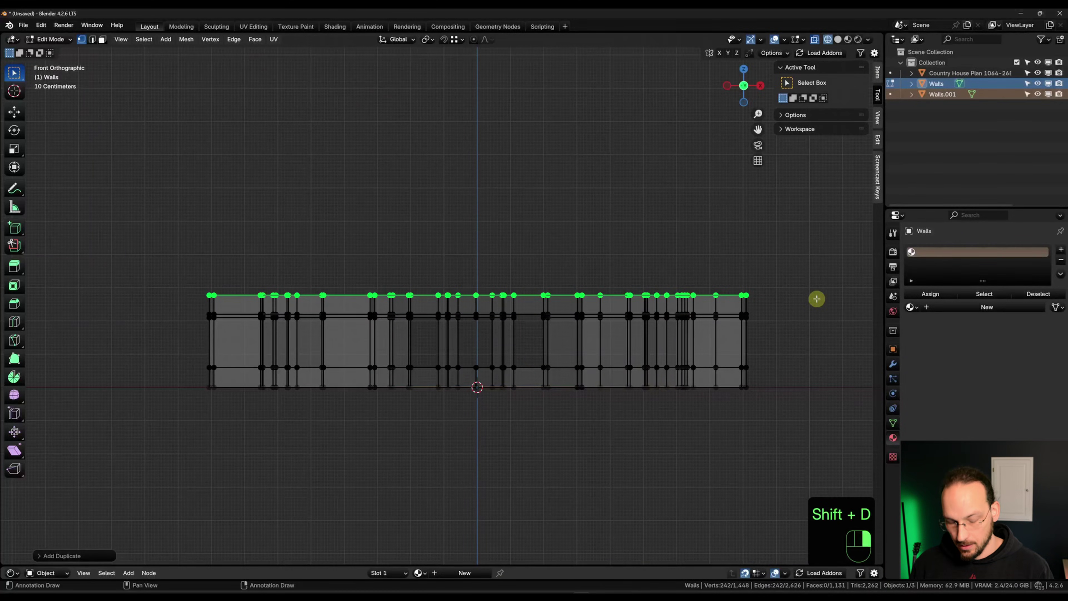
key("p")
left_click(812, 298)
middle_click_drag(591, 346, 591, 383)
key("Tab")
key("shift+z")
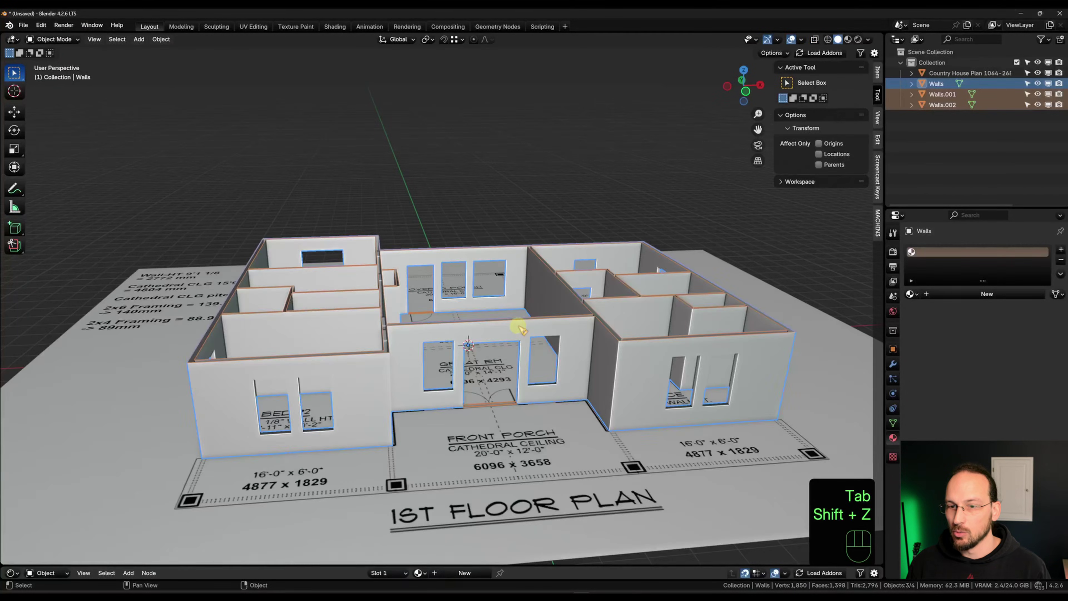
Rename the separated base outline object as Floors and isolate it in local view.
scroll(546, 349, "up", 3)
left_click(962, 111)
left_click(942, 94)
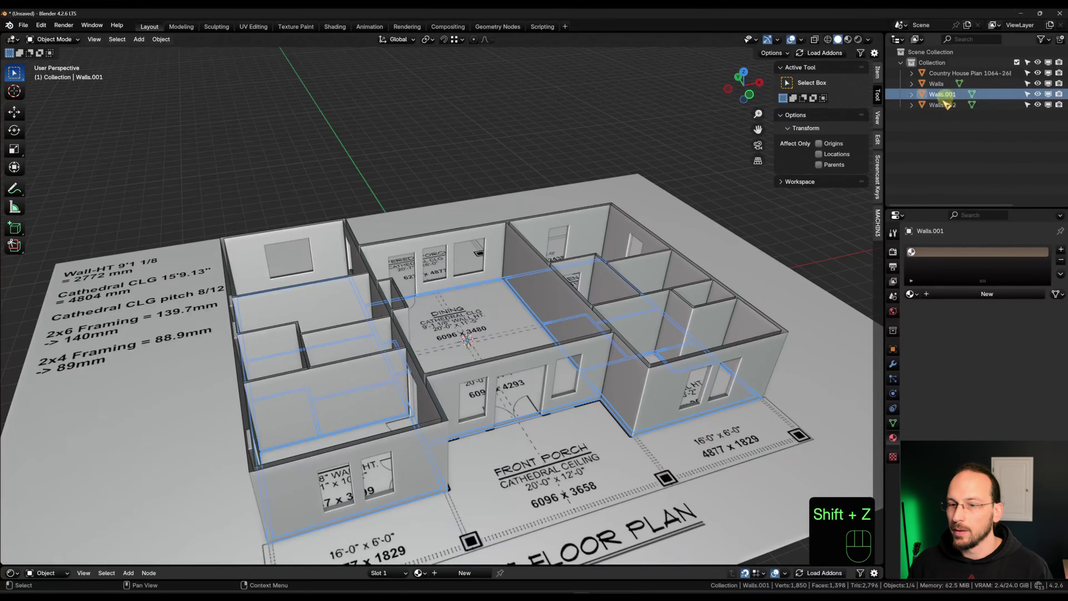
double_click(940, 94)
type("Floors")
key("Return")
key("KP_Divide")
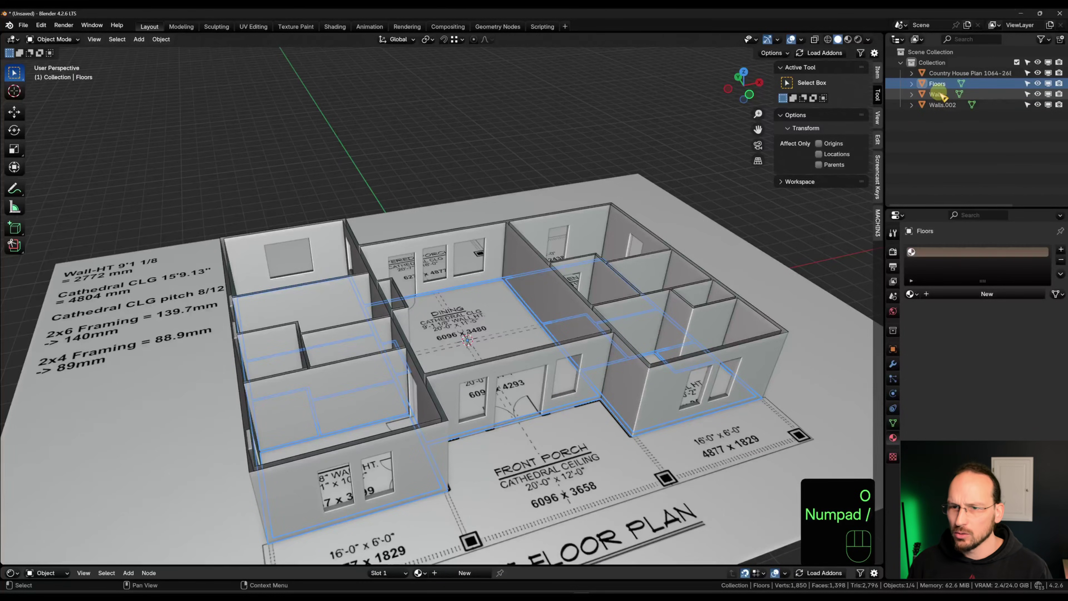
key("KP_Divide")
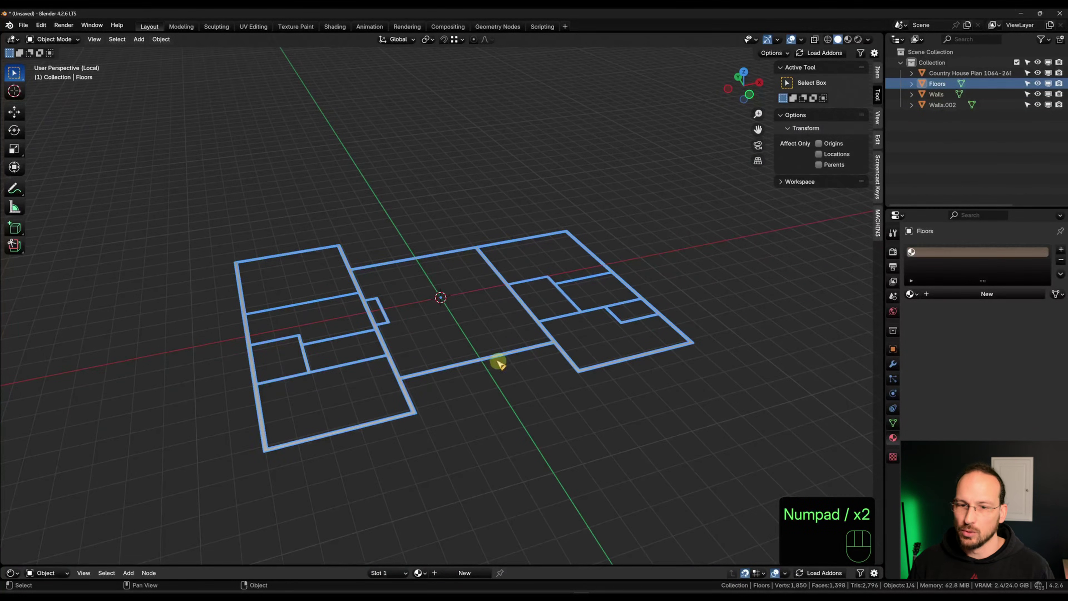
In Edit Mode, fill the floors of bedroom 2 and the two small rooms behind it by selecting their inner edge loops.
mouse_move(484, 350)
middle_mouse_down()
mouse_move(317, 274)
mouse_move(469, 345)
middle_mouse_up()
key("Tab")
scroll(469, 346, "up", 5)
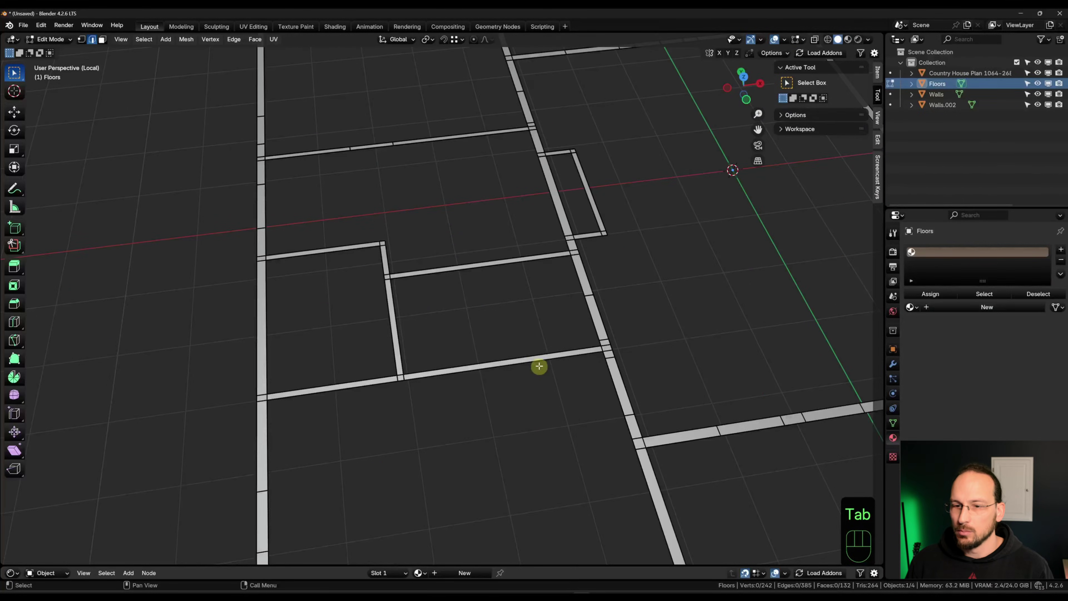
left_click(543, 358, "alt")
key("f")
left_click(392, 330, "alt")
key("f")
left_click(395, 306, "alt")
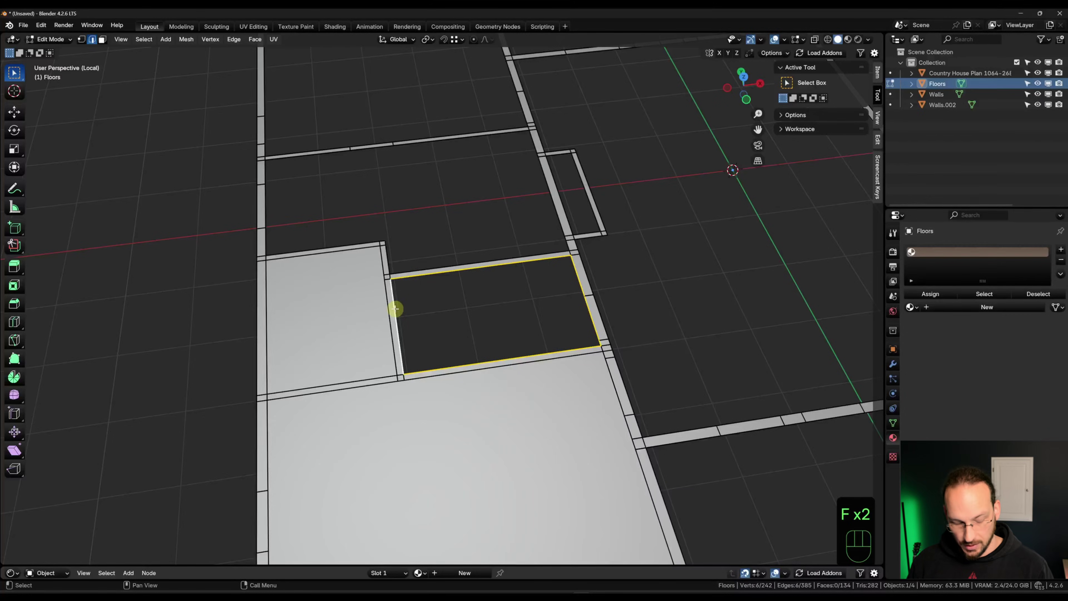
key("f")
Fill the floors of the bedroom wing's middle room and the rear bedroom from their edge loops.
left_click(433, 266, "alt")
key("f")
middle_click_drag(465, 205, 490, 410, "shift")
left_click(525, 318, "alt")
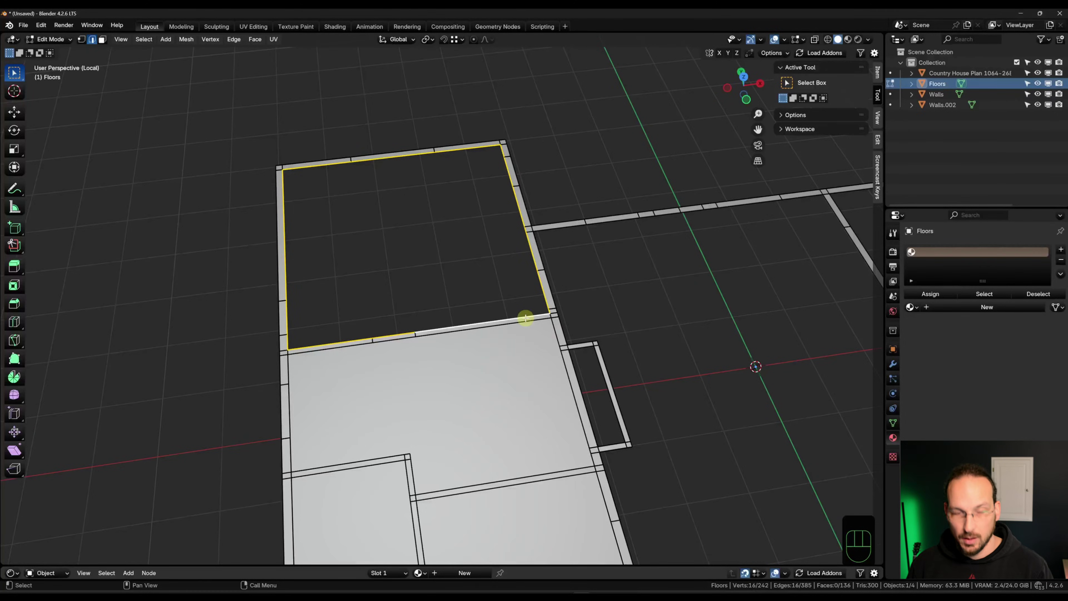
key("f")
Fill the floor of the large great room and dining area, leaving the small side recess open, and the adjoining pantry and laundry floors.
middle_click(659, 349, "alt")
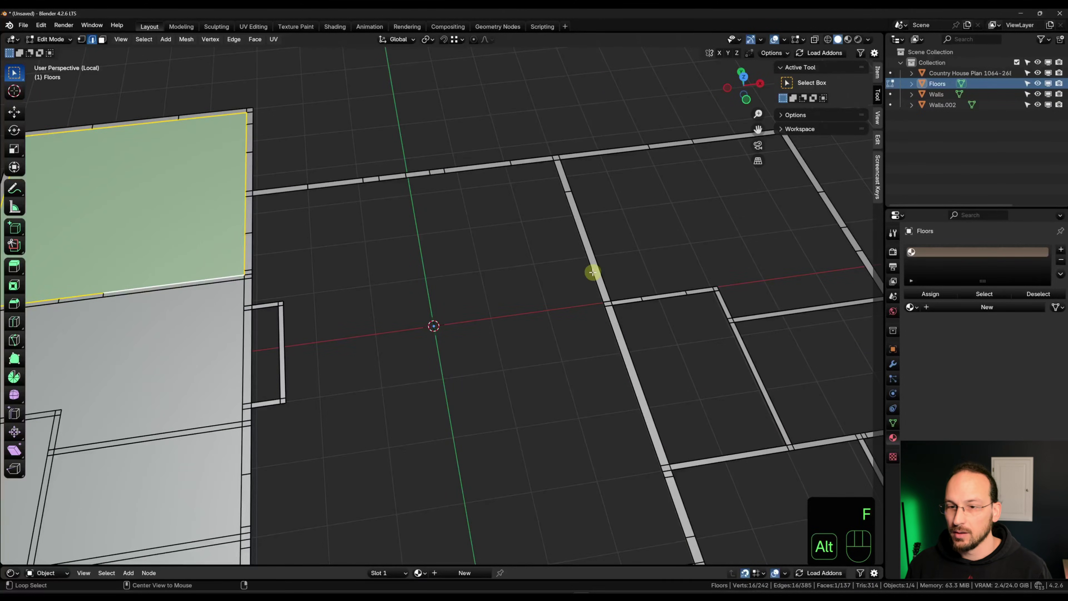
left_click(626, 337, "alt")
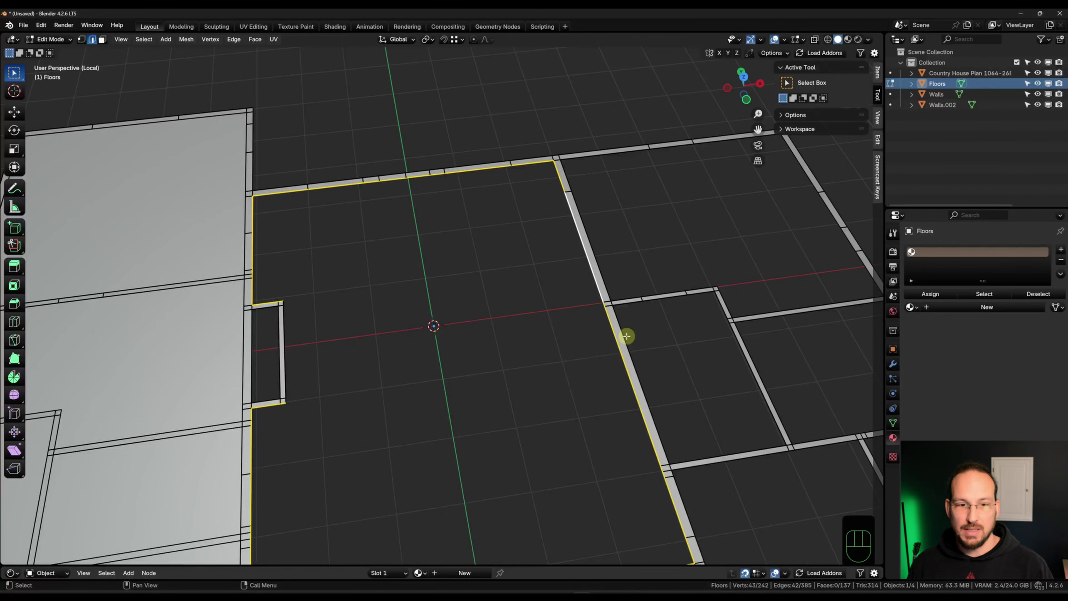
left_click(282, 343, "shift")
key("f")
middle_click_drag(281, 298, 424, 374)
key("f")
Fill the office and kitchen floors from their inner edge loops, cancelling the accidental move.
left_click(626, 424, "alt")
key("g")
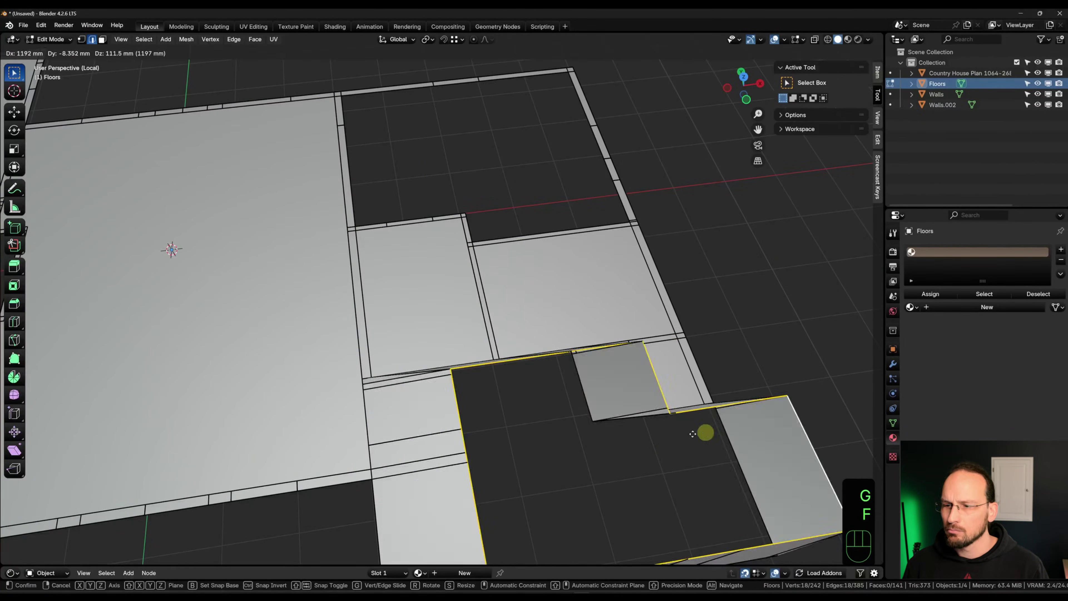
right_click(703, 432)
key("f")
middle_click_drag(622, 236, 658, 412, "shift")
left_click(655, 411, "alt")
key("f")
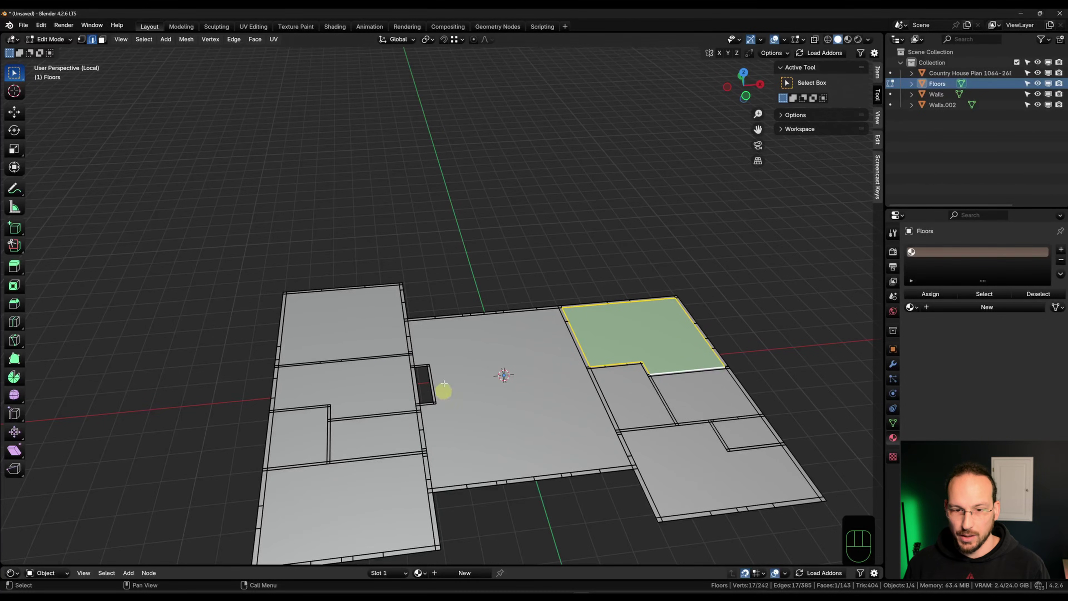
Return Floors to Object Mode, leave local view and select the floor plan reference plane.
key("Tab")
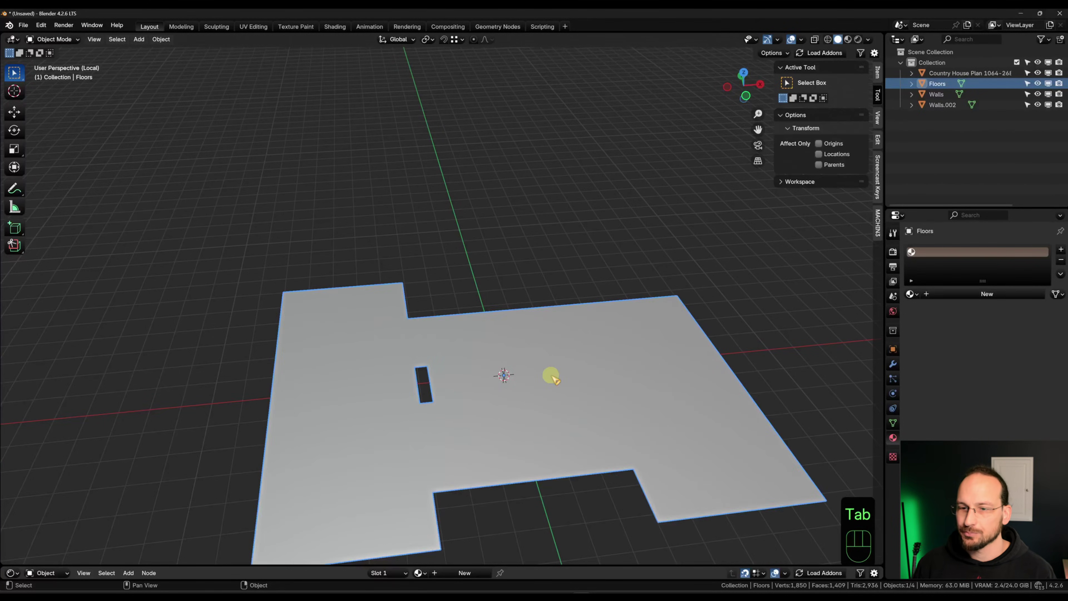
key("KP_Divide")
left_click(586, 420)
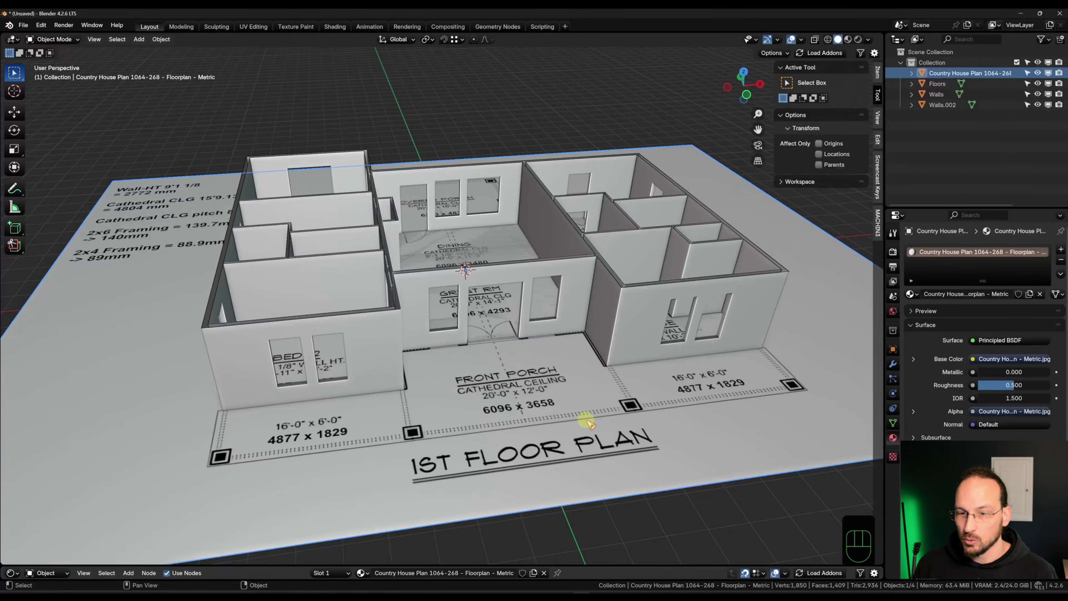
Move the floor plan reference plane down along Z by about 1.7 m, below the floors.
key("g")
key("z")
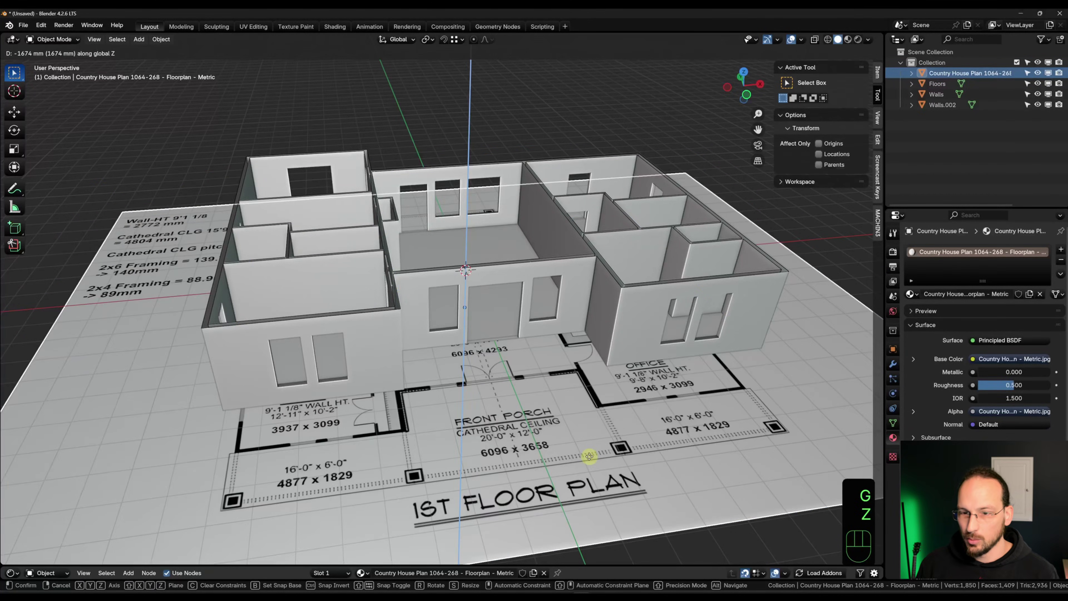
left_click(592, 457)
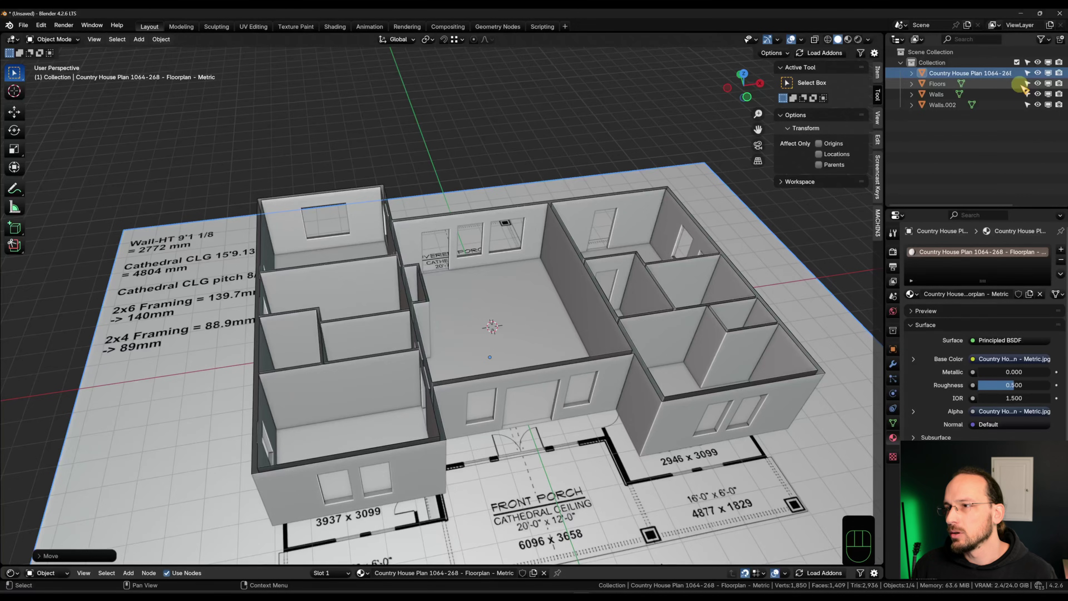
Isolate the Walls.002 object in local view and enter Edit Mode on it.
left_click(942, 105)
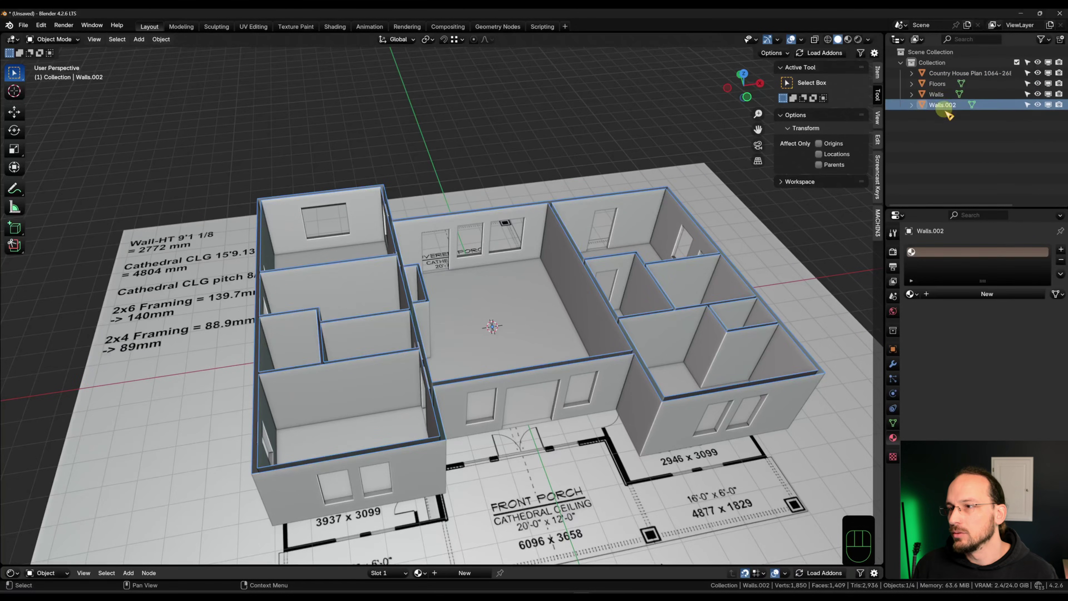
mouse_move(670, 282)
middle_mouse_down("shift")
mouse_move(638, 269)
mouse_move(650, 277)
middle_mouse_up("shift")
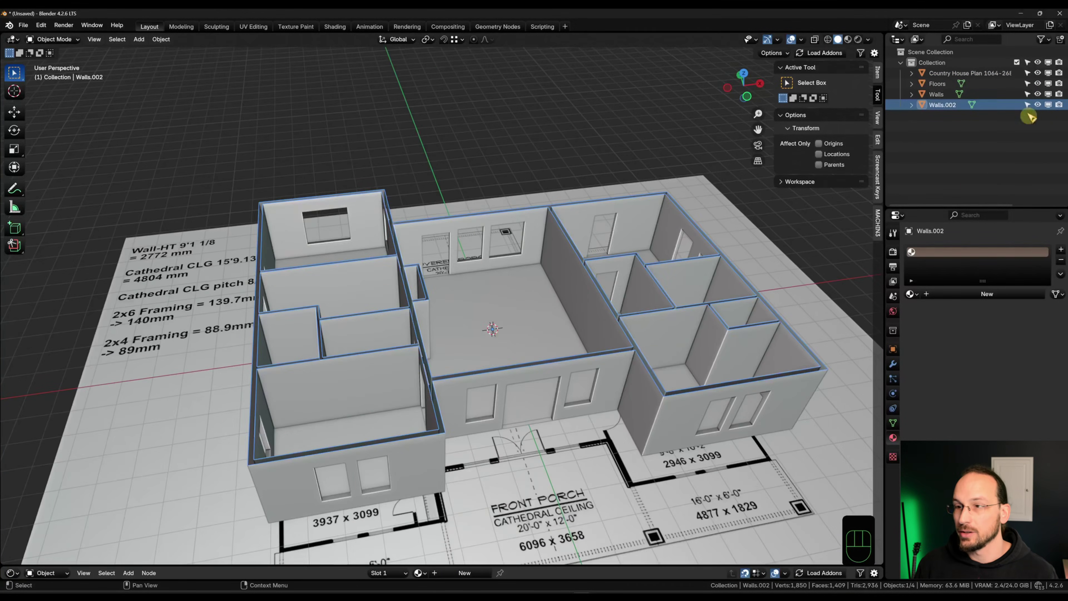
key("KP_Divide")
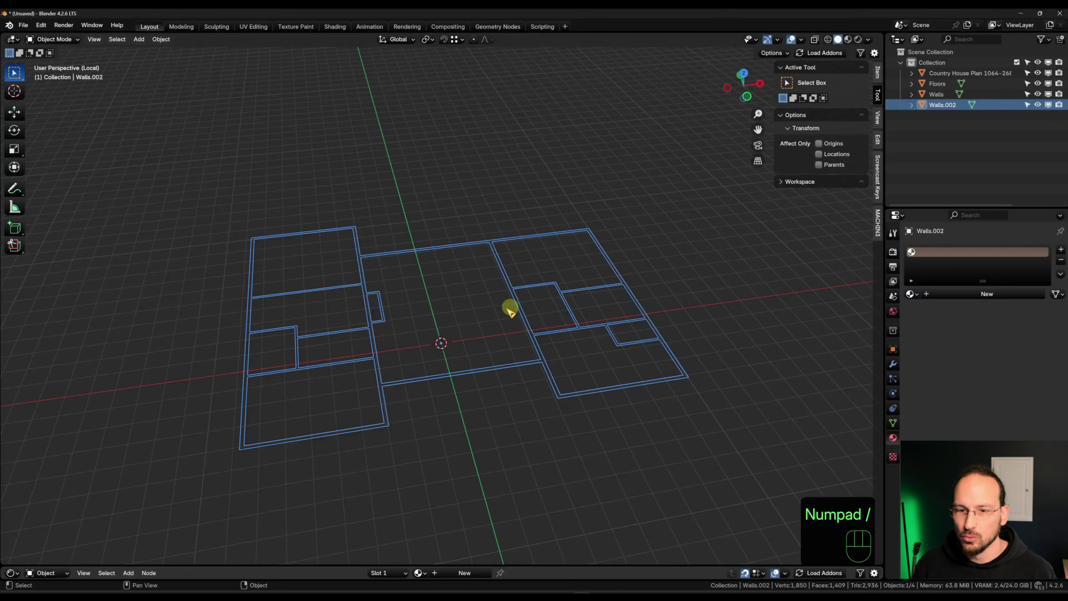
key("Tab")
Select the outermost perimeter loop of Walls.002, invert the selection and delete all the inner wall vertices.
scroll(433, 320, "up", 5)
left_click(582, 479, "alt")
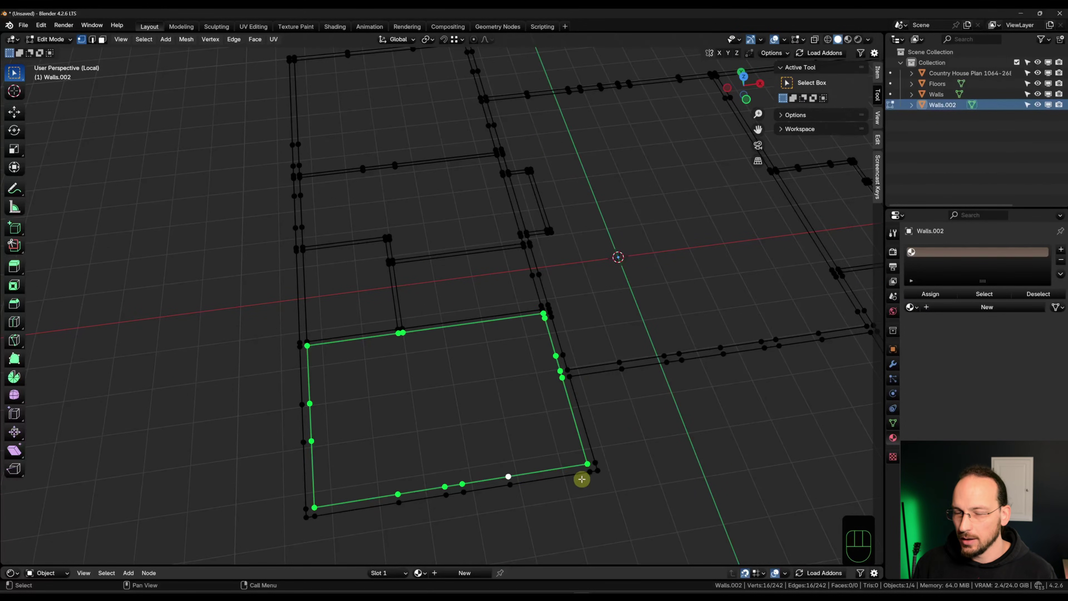
left_click(591, 473, "alt")
scroll(591, 472, "down", 3)
middle_click_drag(717, 417, 452, 405)
middle_click_drag(389, 421, 487, 410)
key("ctrl+i")
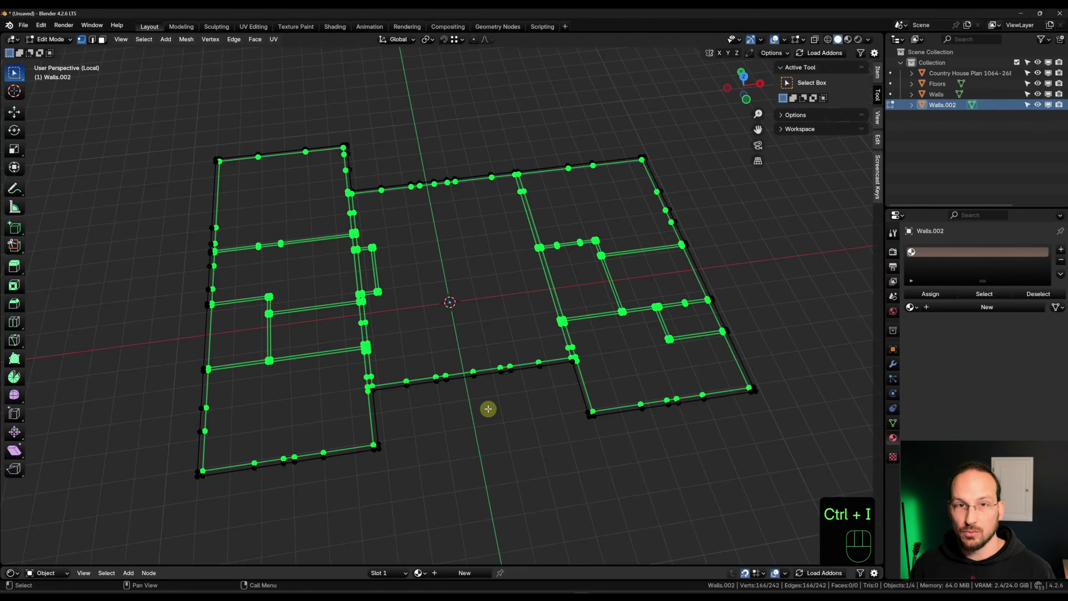
key("x")
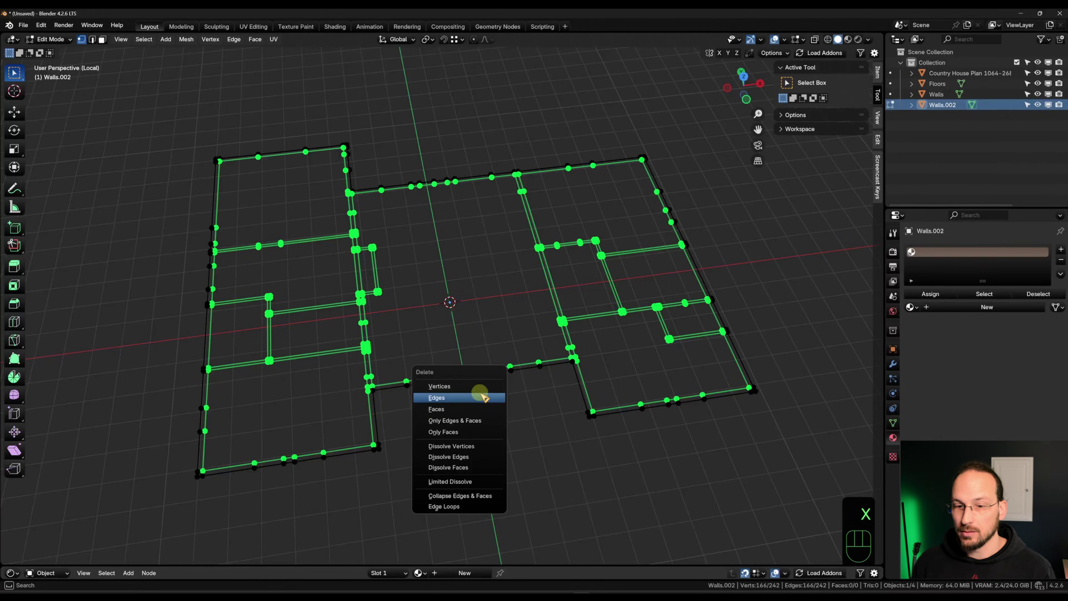
left_click(479, 386)
middle_click_drag(434, 356, 511, 356)
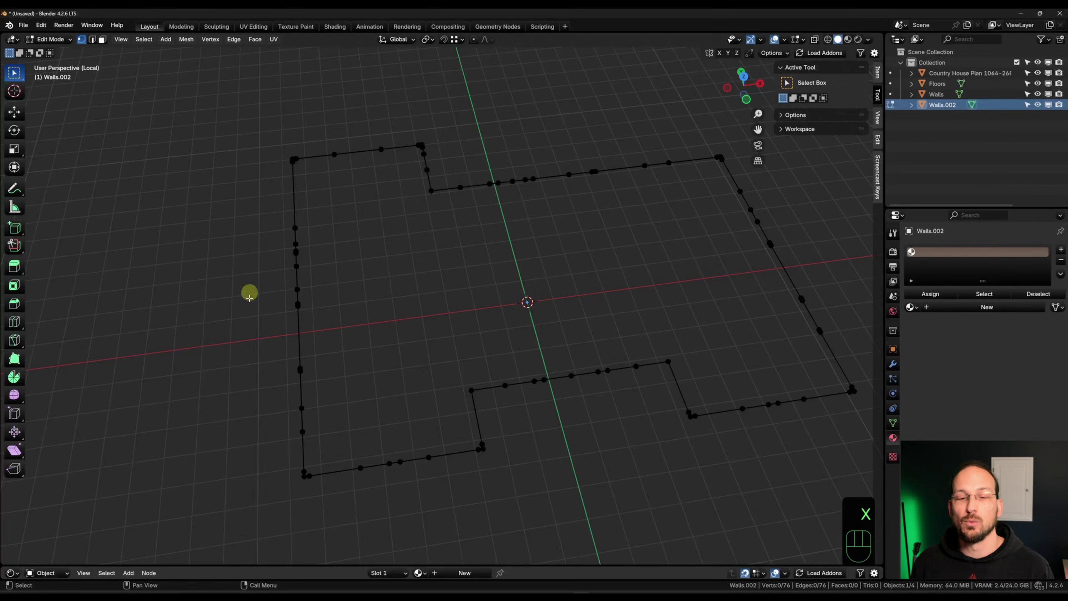
Connect the front and rear vertices with an edge along each side of the great room, separating it from both wings.
middle_click_drag(739, 374, 476, 290)
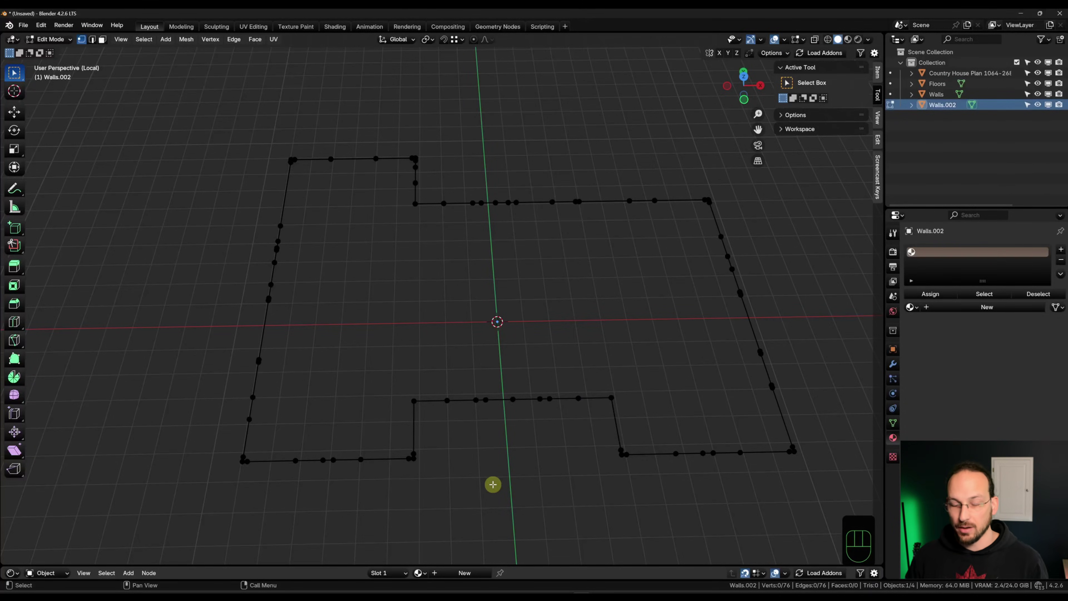
left_click(411, 229)
left_click(414, 399, "shift")
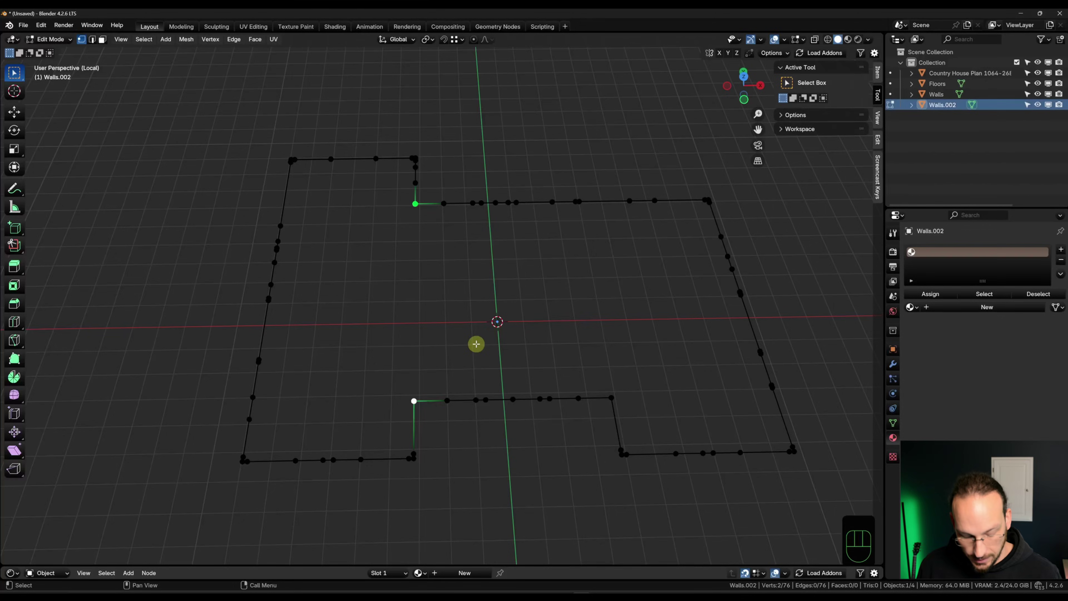
key("f")
key("KP_7")
left_click(372, 431)
left_click(372, 204, "shift")
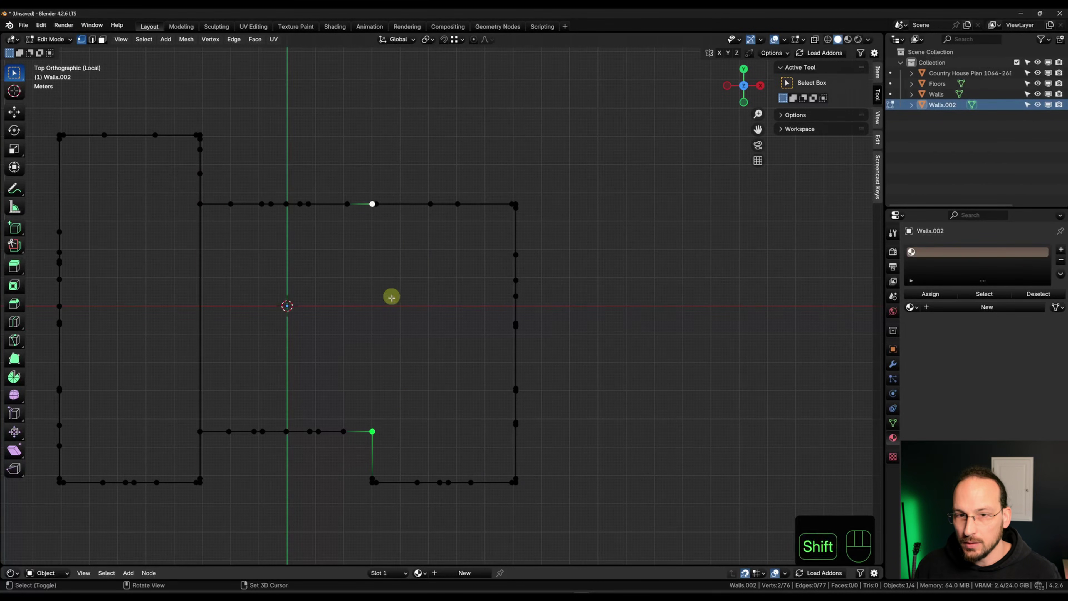
key("f")
Connect the midpoint vertices of the great room's front and rear edges with a centre edge, and leave local view.
scroll(388, 360, "up", 2)
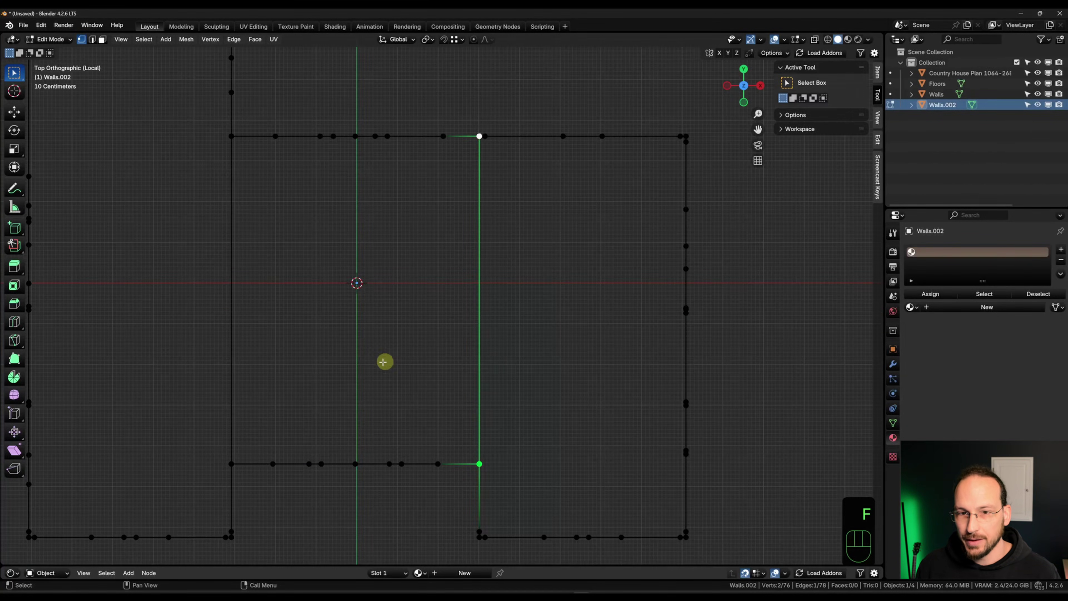
left_click(397, 494)
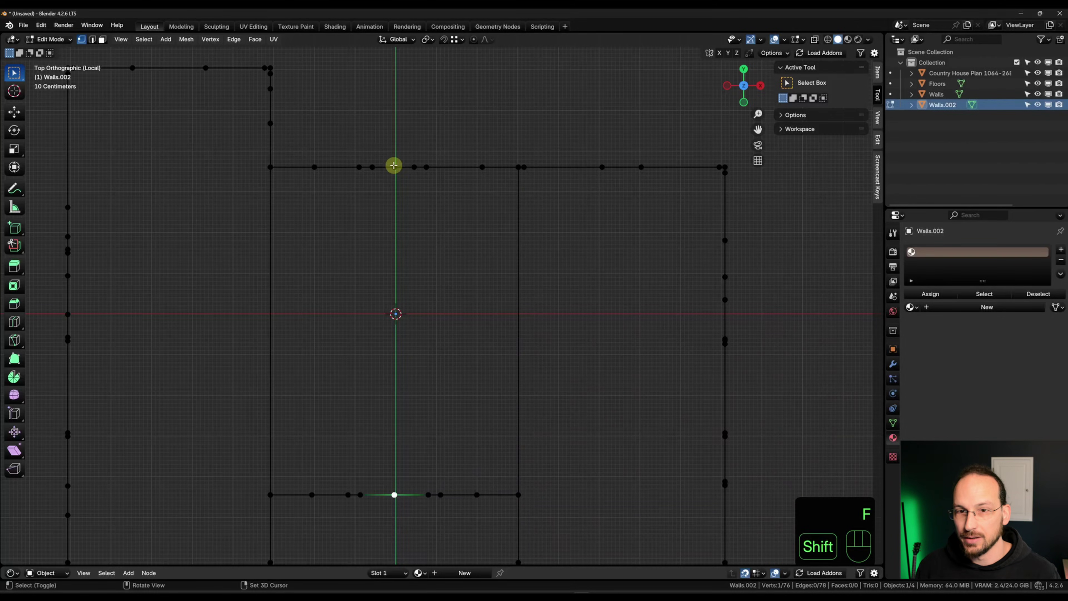
left_click(394, 166, "shift")
key("f")
middle_click_drag(407, 438, 472, 377)
key("KP_Divide")
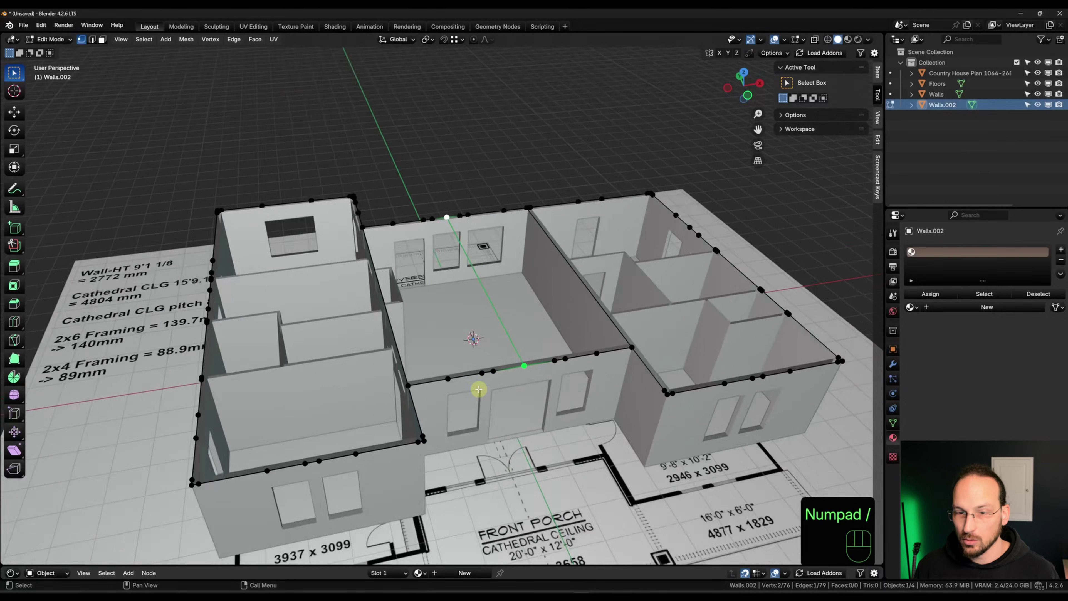
Dissolve the intermediate vertices on the great room's front and rear outline edges, keeping the corners and midpoints.
middle_click_drag(578, 344, 470, 358)
left_click_drag(334, 370, 397, 411)
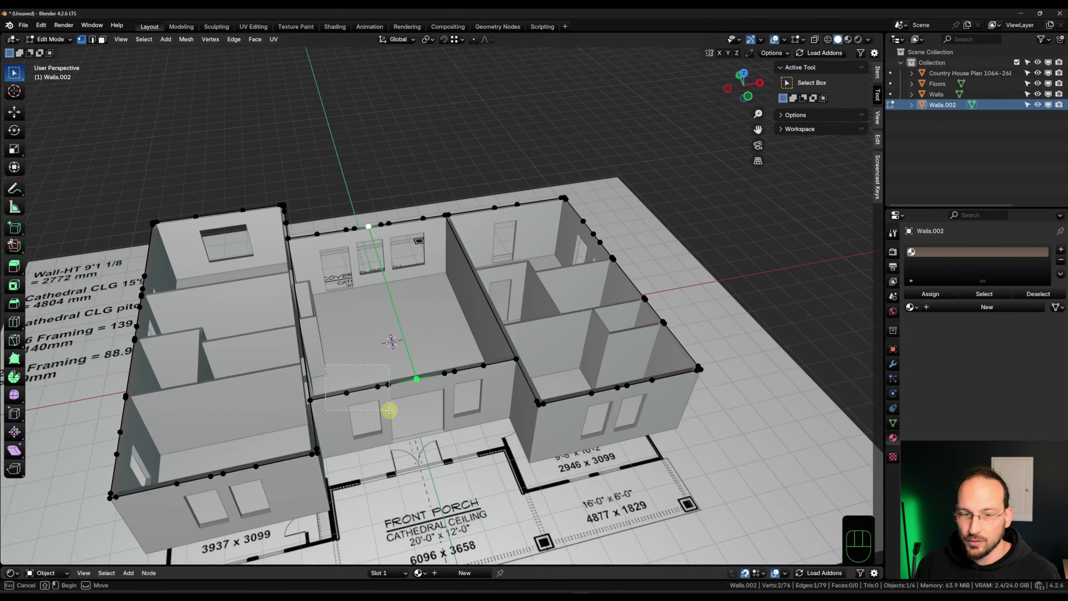
left_click_drag(439, 350, 490, 393, "shift")
left_click_drag(376, 210, 428, 234, "shift")
left_click_drag(306, 215, 358, 249, "shift")
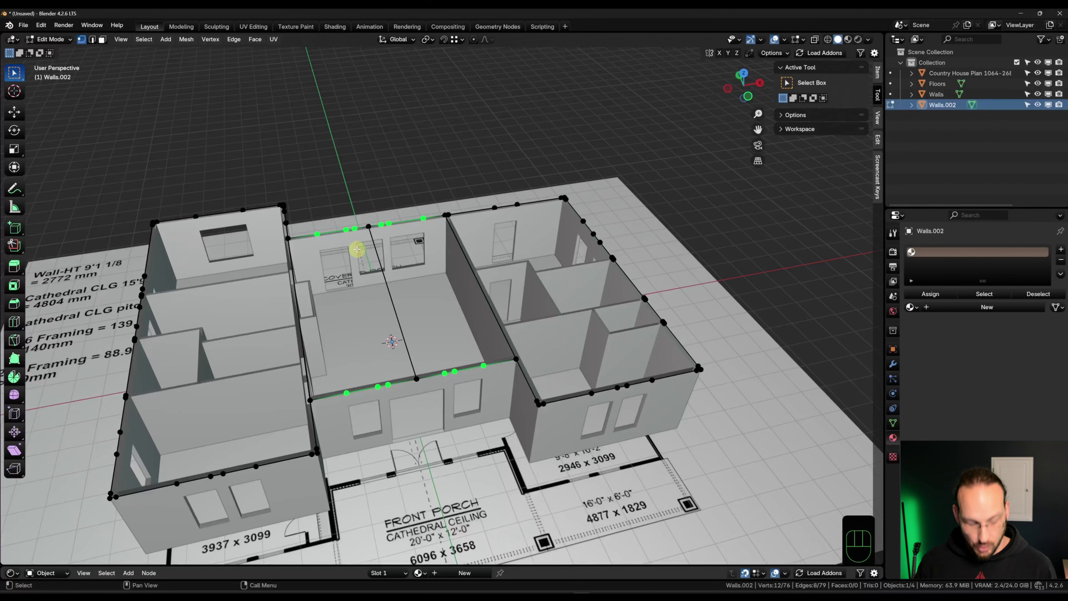
key("ctrl")
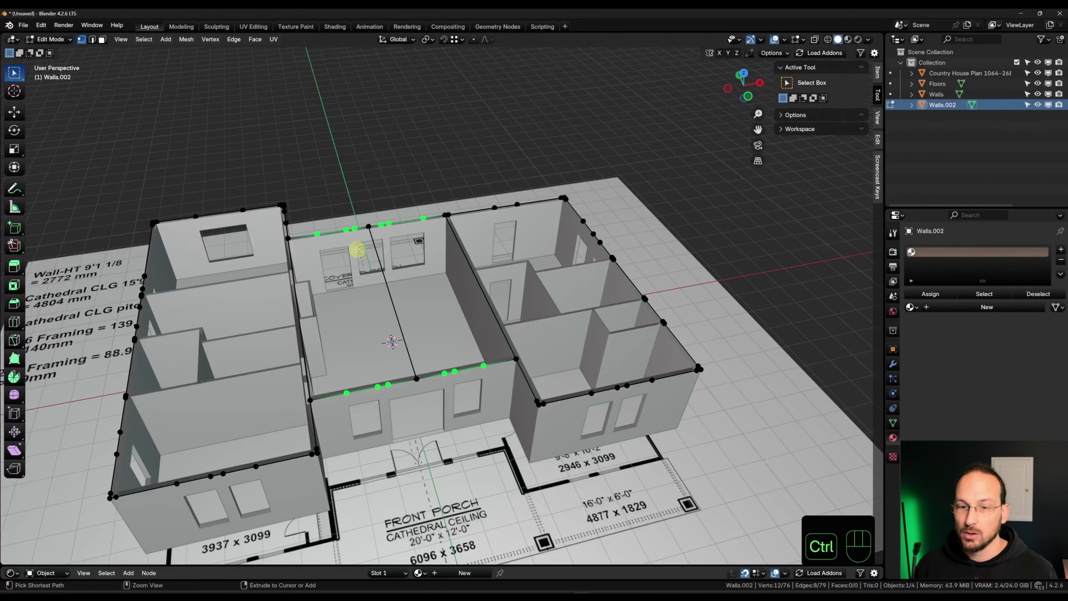
key("ctrl+x")
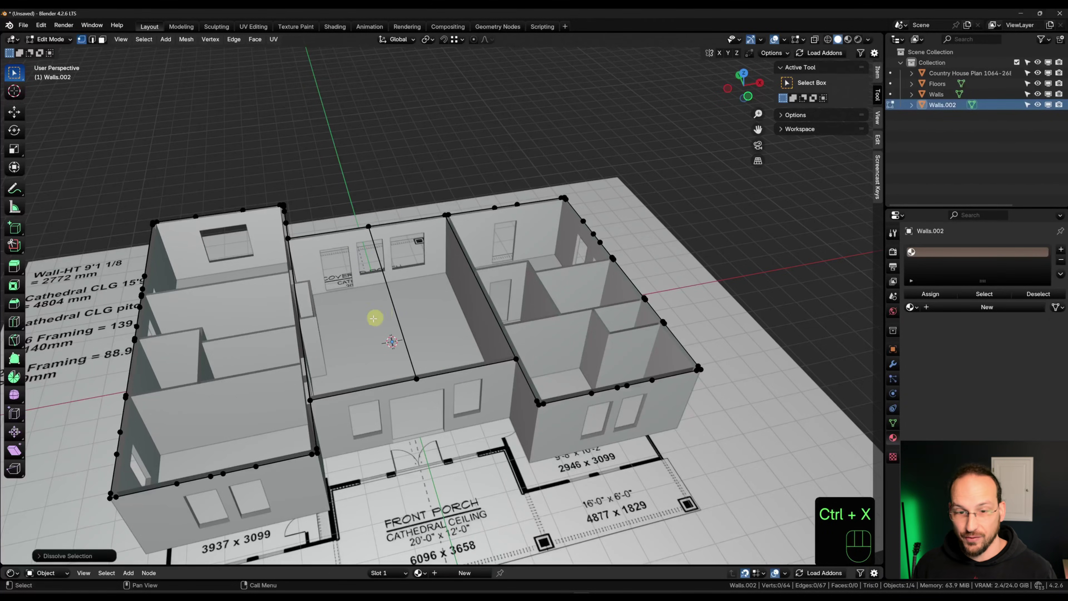
middle_click_drag(374, 318, 540, 320, "shift")
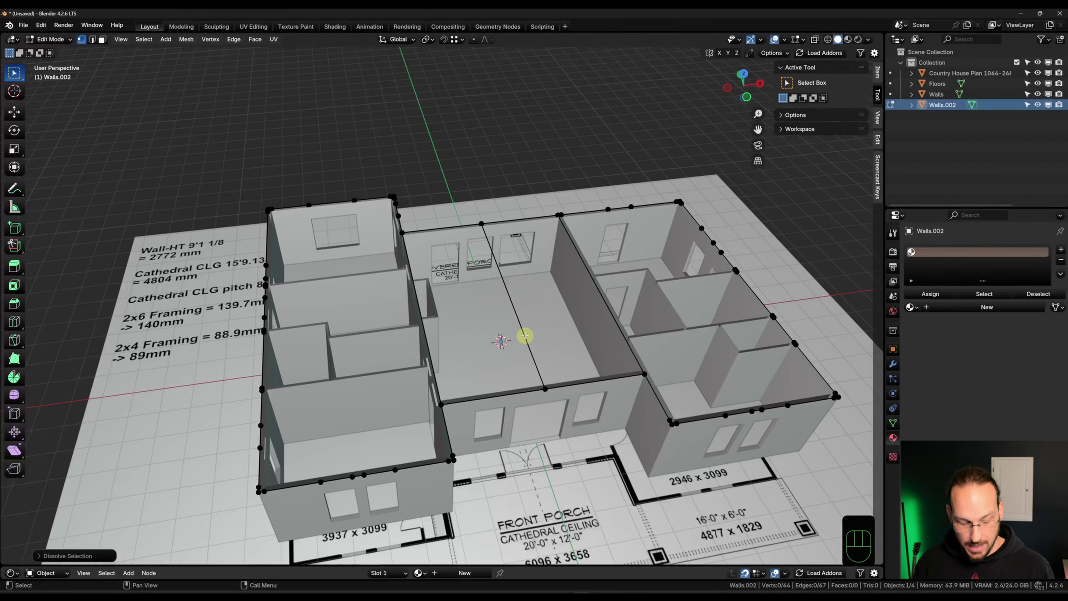
Raise the great room's centre edge along Z by 4804-2772 mm to form the cathedral ceiling ridge.
key("Tab")
left_click(541, 430)
left_click(531, 339)
middle_click_drag(519, 360, 600, 343)
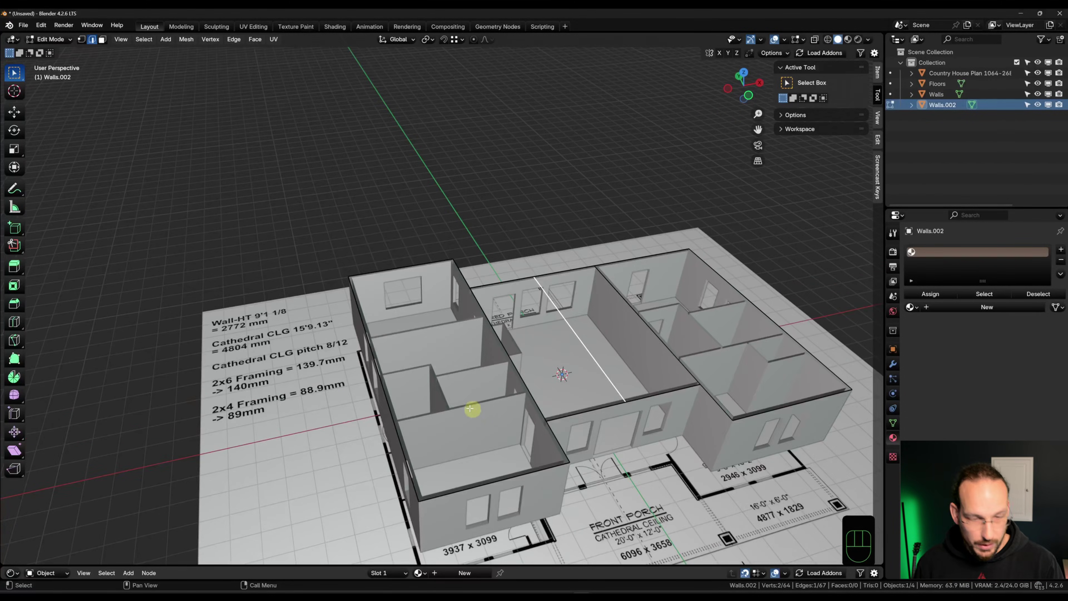
middle_click_drag(433, 416, 328, 418, "shift")
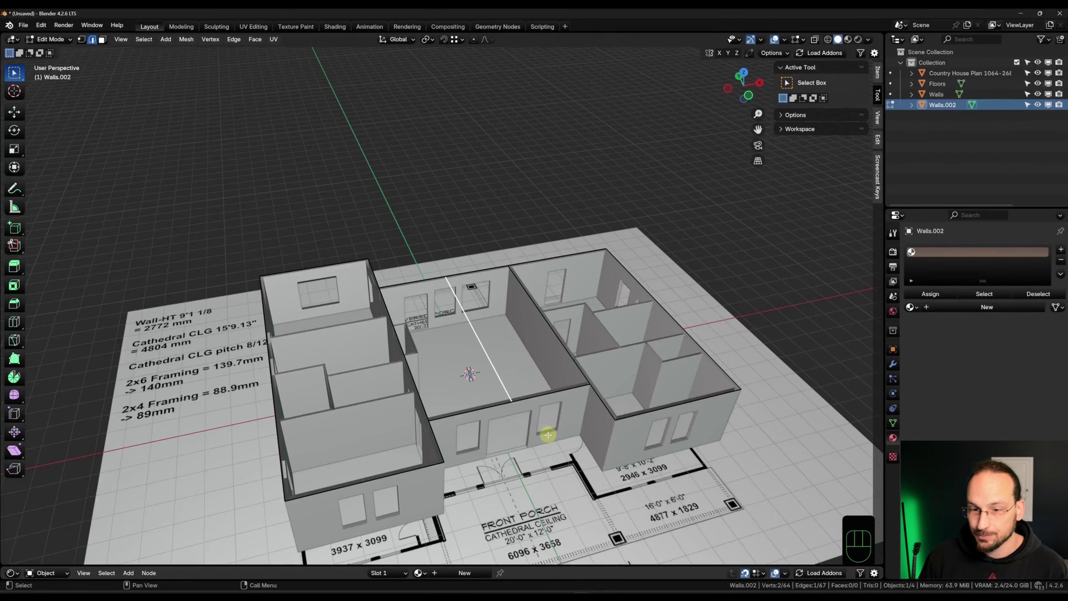
scroll(539, 428, "up", 2)
middle_click_drag(477, 401, 580, 407, "shift")
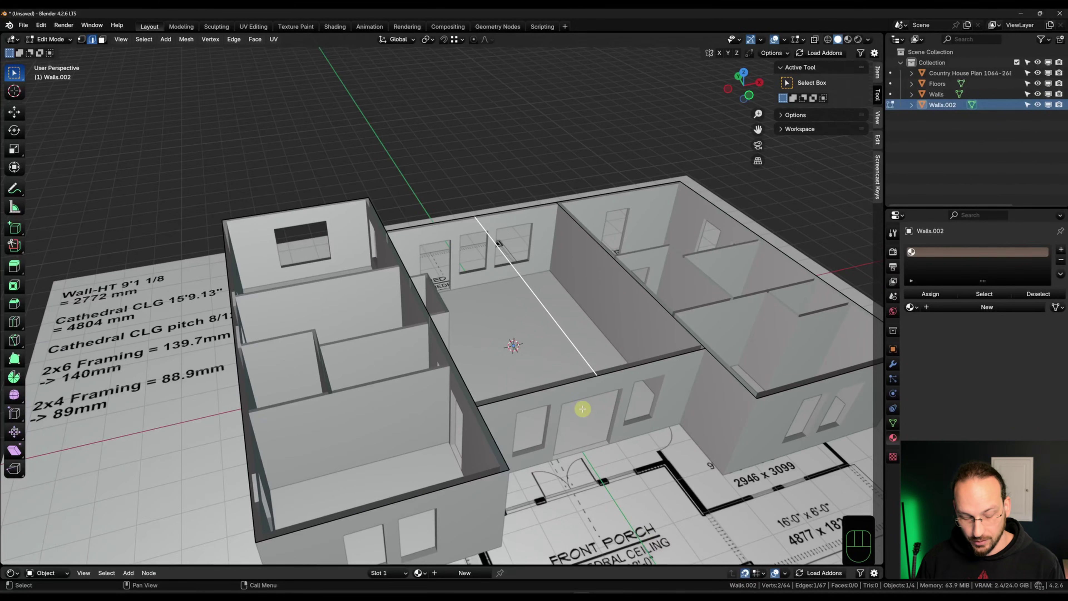
key("g")
key("z")
key("equal")
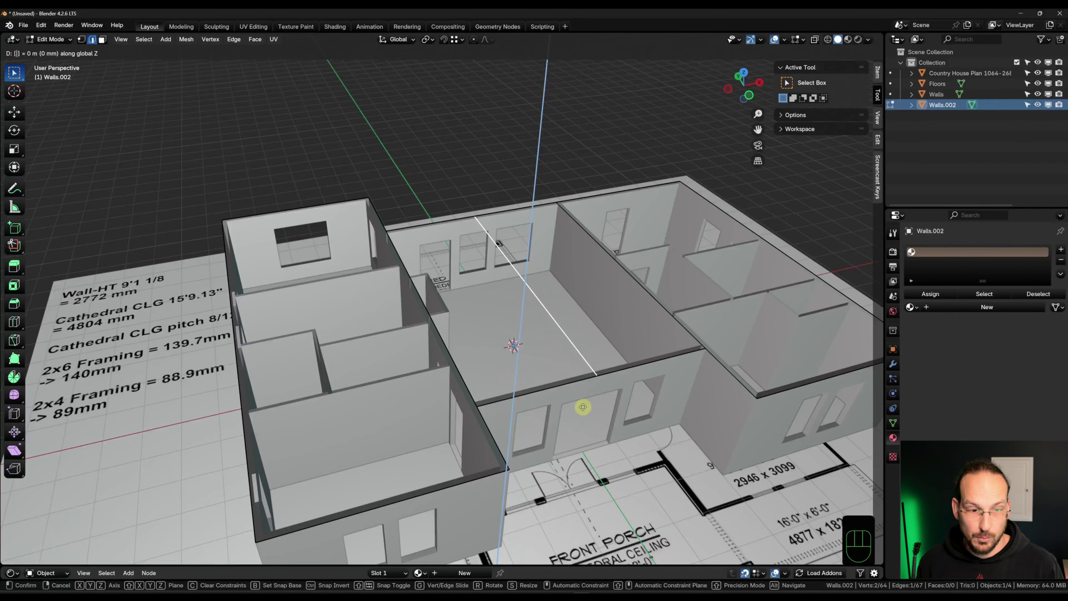
type("4804")
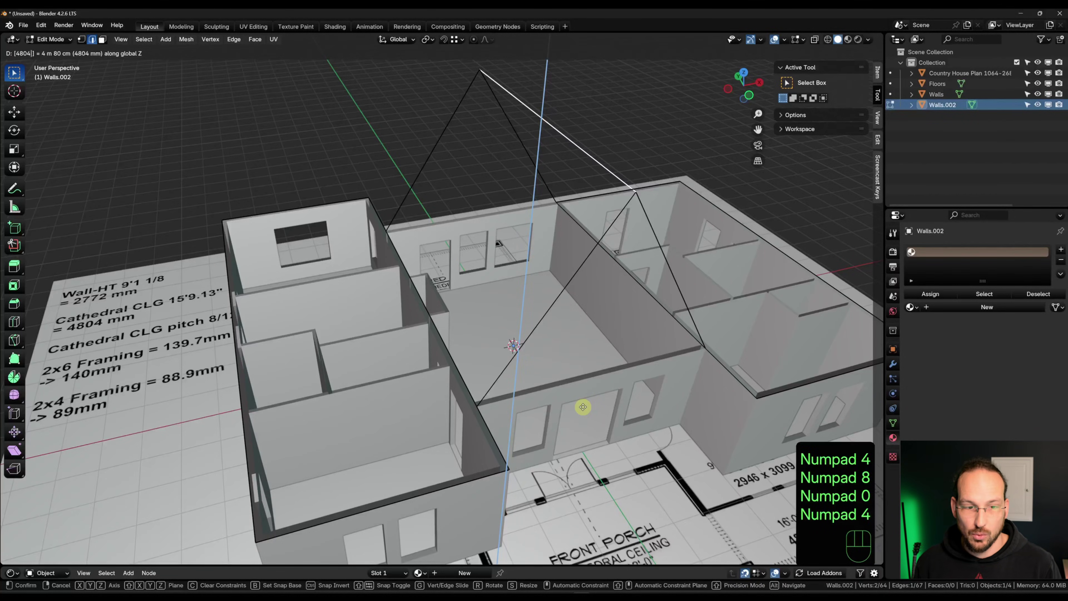
type("-")
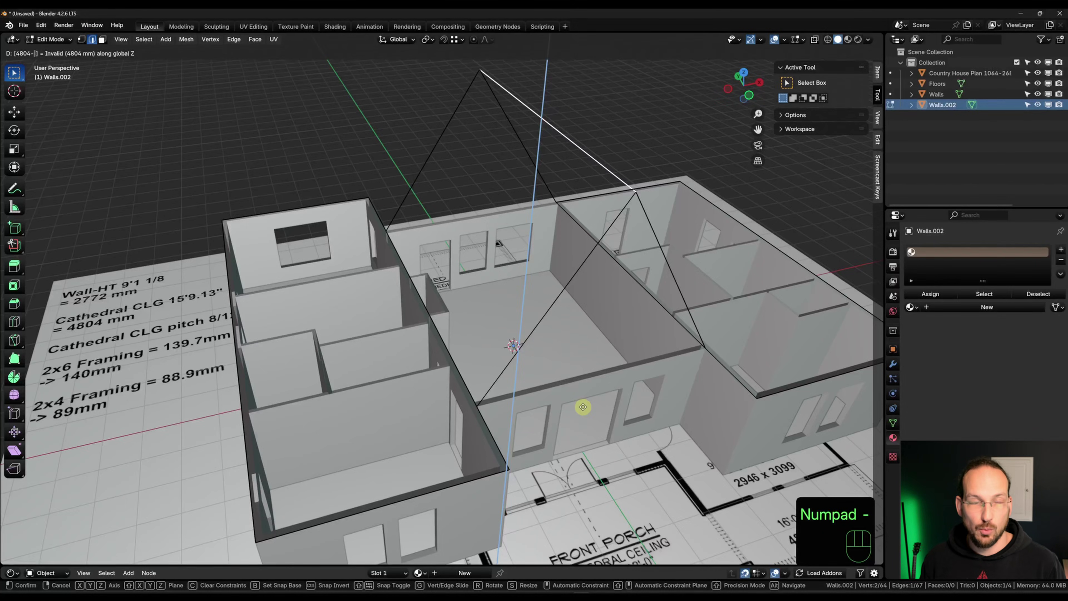
type("2772")
key("KP_Enter")
middle_click_drag(582, 406, 610, 401)
Fill the entire Walls.002 outline with faces to form the flat and cathedral ceilings.
key("Tab")
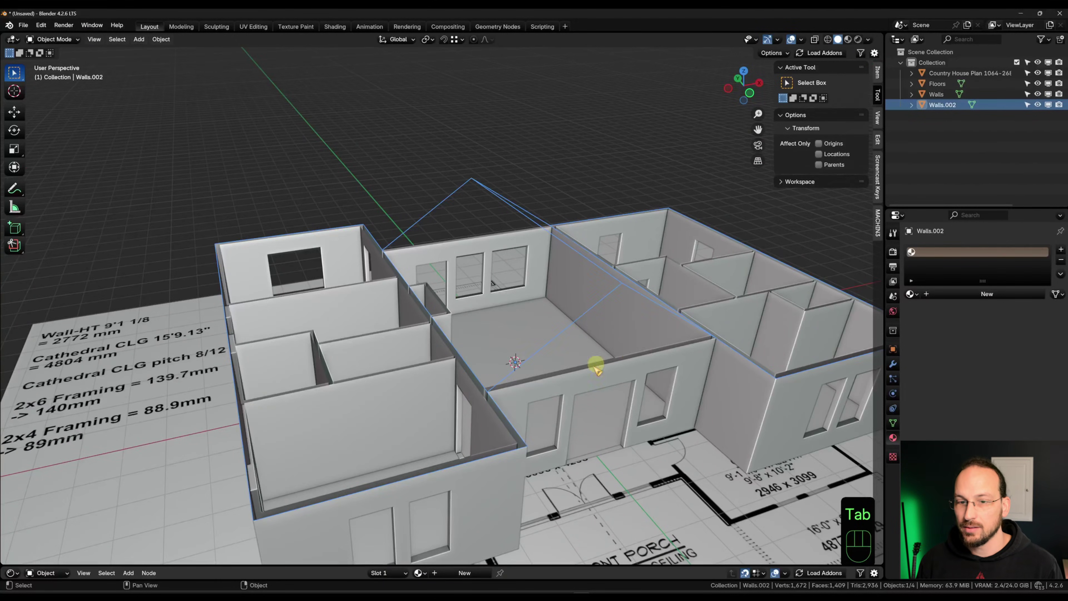
key("Tab")
key("a")
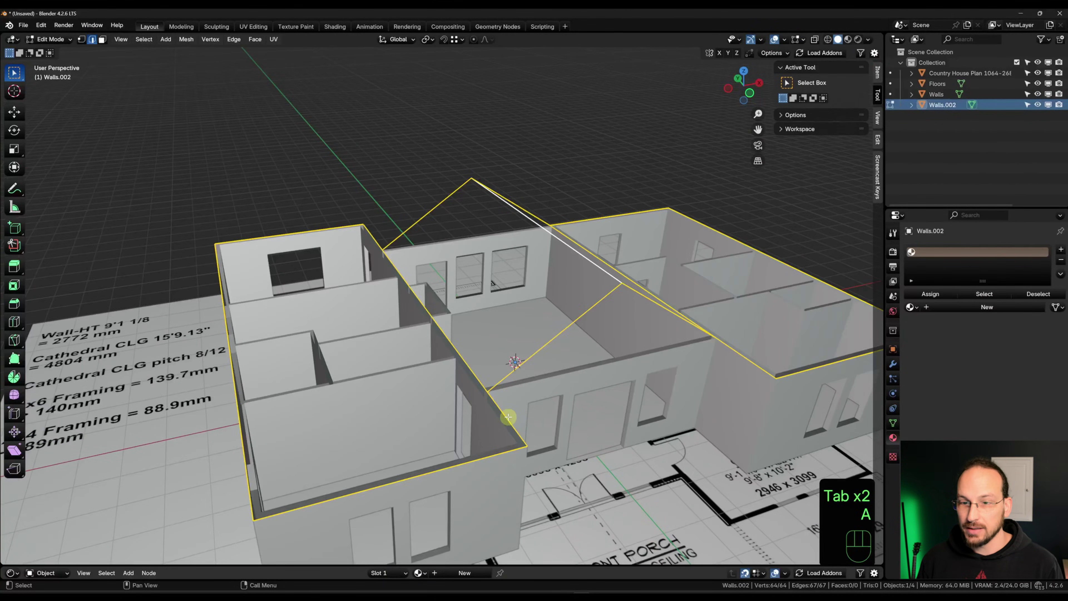
key("f")
middle_click_drag(624, 394, 460, 362)
Switch editing from Walls.002 to the Walls object and bring the great room's front wall into close view.
key("Tab")
left_click(484, 397)
key("Tab")
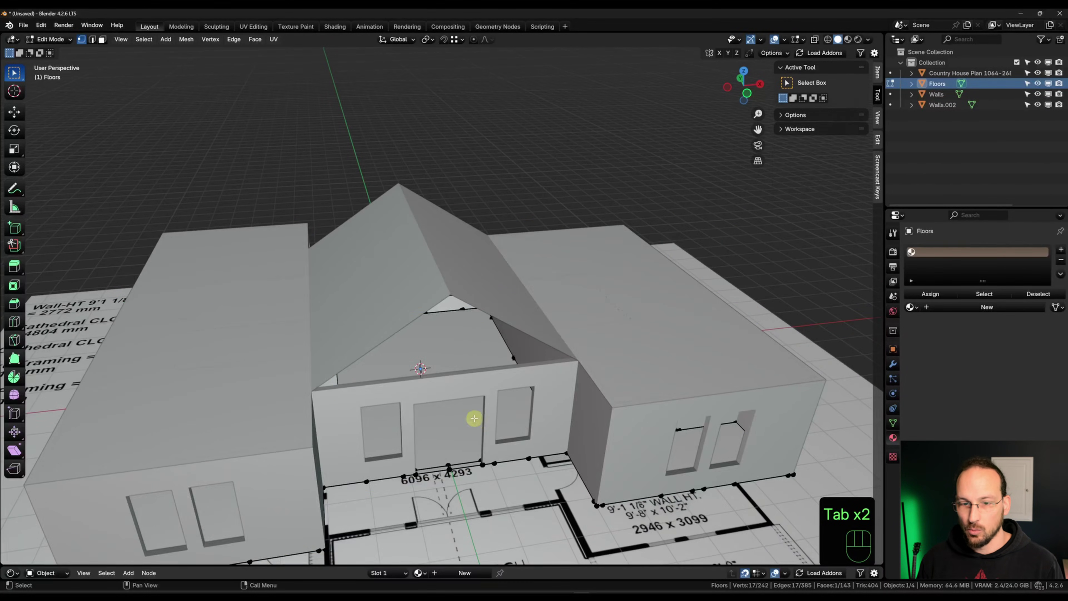
scroll(403, 390, "up", 1)
key("Tab")
left_click(496, 313)
key("Tab")
middle_click_drag(334, 377, 372, 407)
Set snapping to Edge and raise the front wall's first top vertex pair beside the bedroom wing along Z to the sloped ceiling edge.
left_click_drag(395, 365, 474, 428)
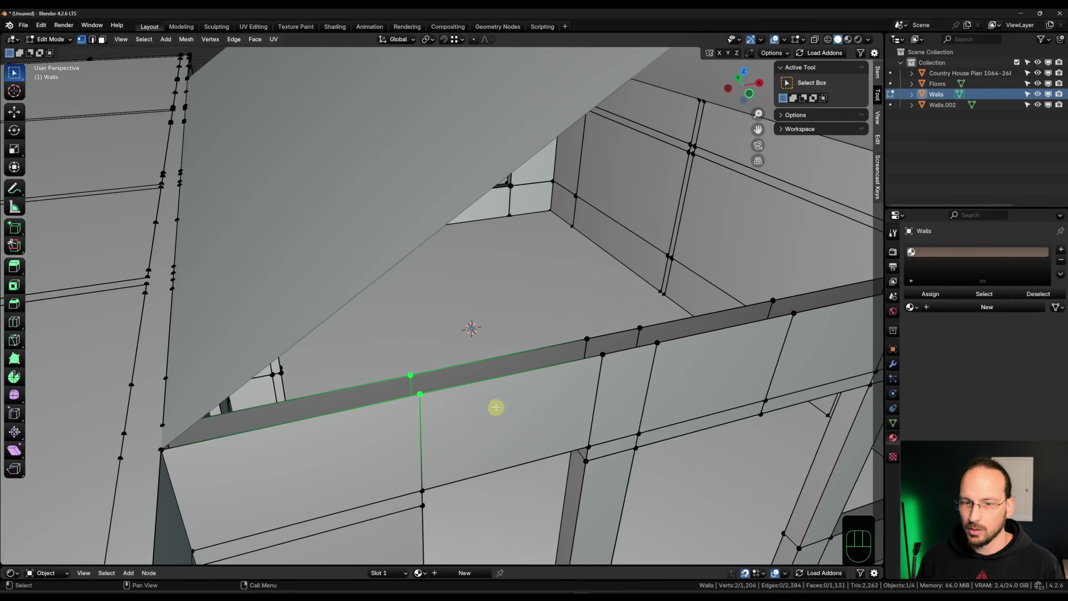
scroll(495, 409, "down", 3)
middle_click_drag(549, 377, 536, 384, "shift")
left_click(464, 39)
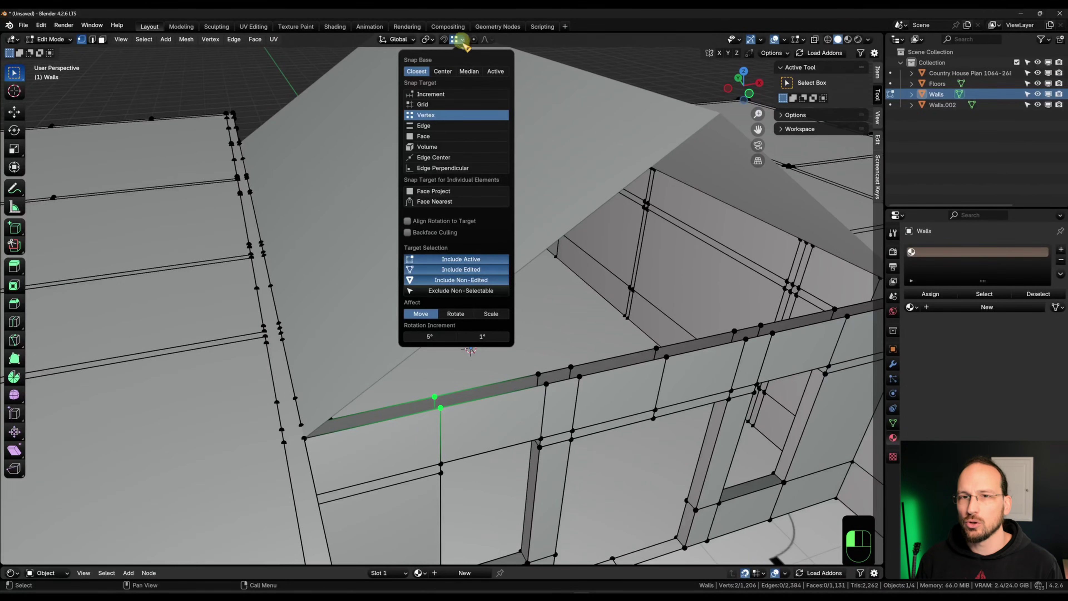
left_click(445, 126)
middle_click_drag(509, 299, 418, 349)
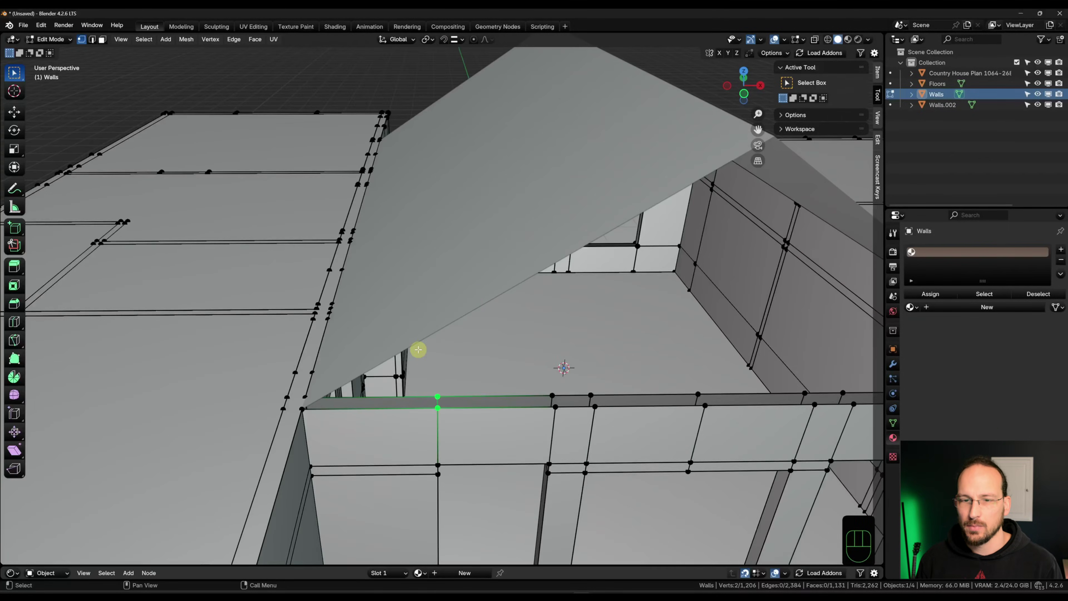
key("g")
key("z")
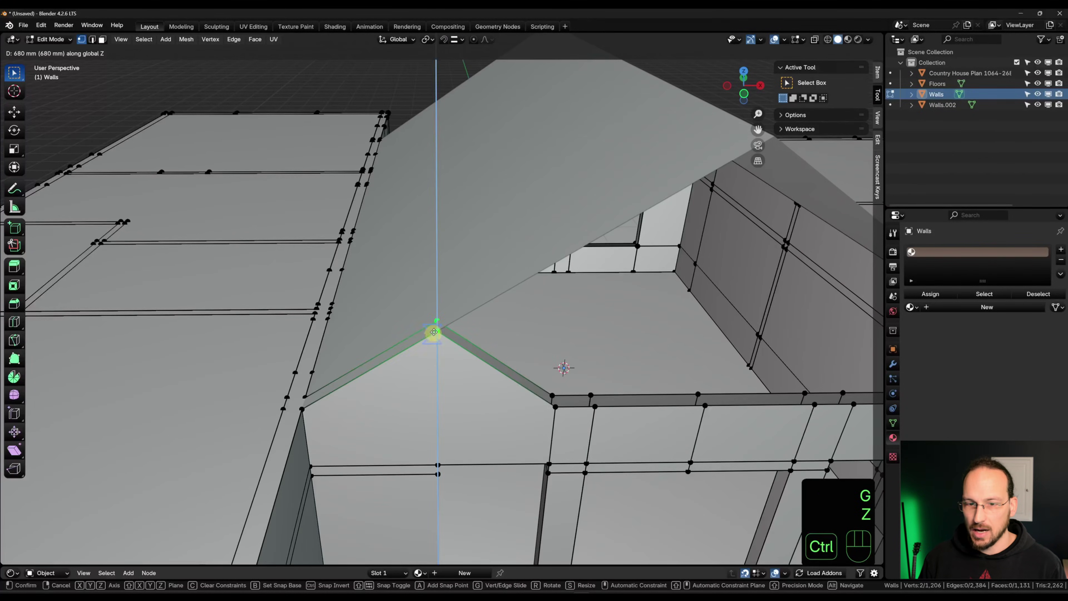
left_click(428, 339, "ctrl")
Raise the front wall's next top vertex pairs along Z to the sloped ceiling edge, up to the ridge.
middle_click_drag(546, 365, 382, 429, "shift")
left_click(309, 431)
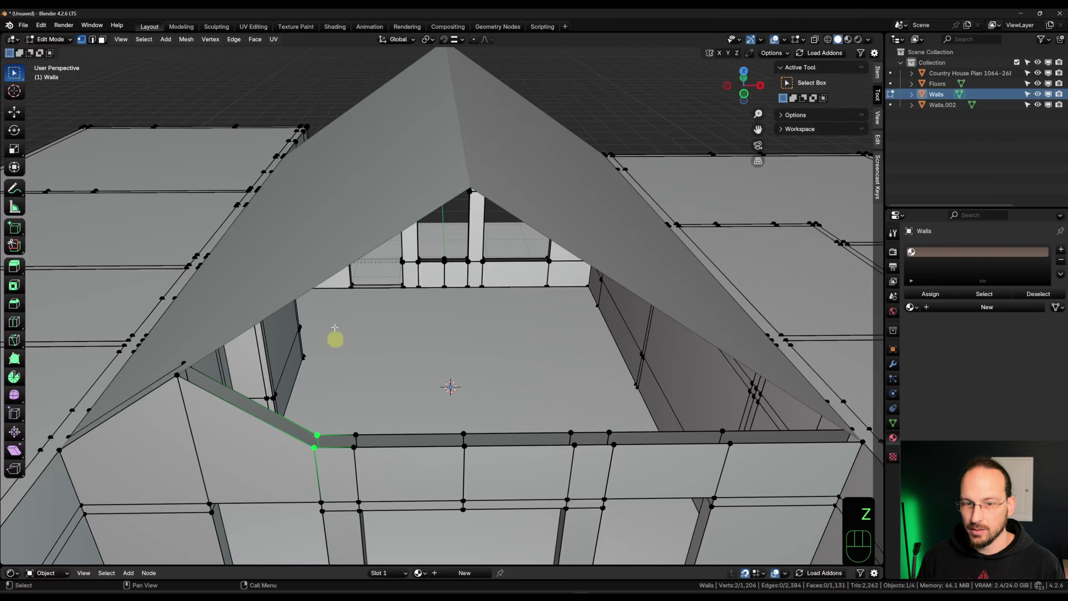
key("g")
key("z")
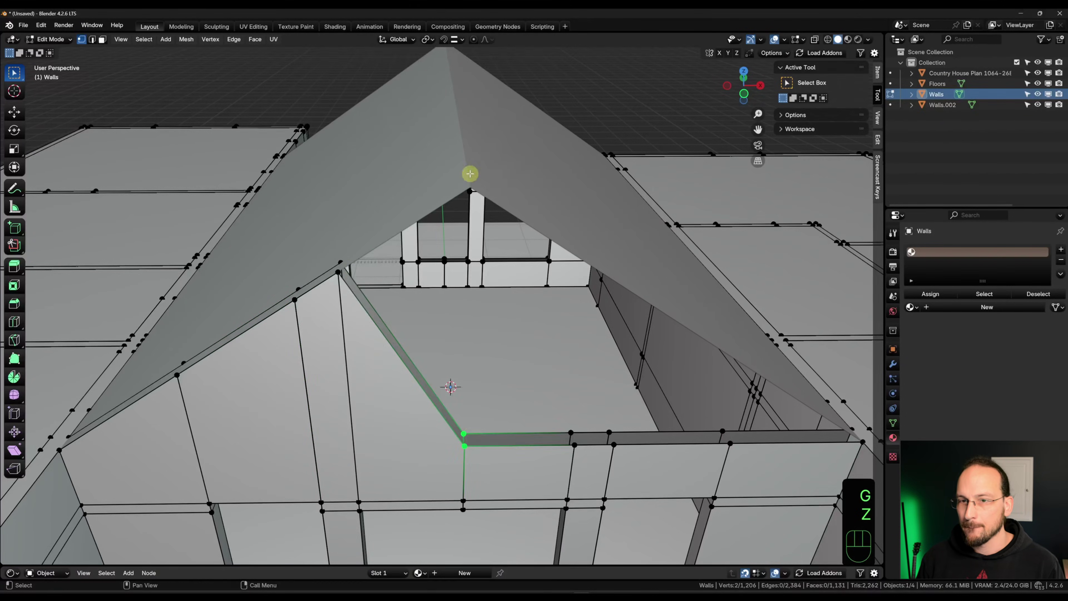
left_click(601, 293)
Raise the front wall's remaining top vertex pairs beyond the ridge along Z to the descending ceiling edge.
middle_click_drag(601, 293, 470, 447, "shift")
key("g")
key("z")
left_click(461, 371)
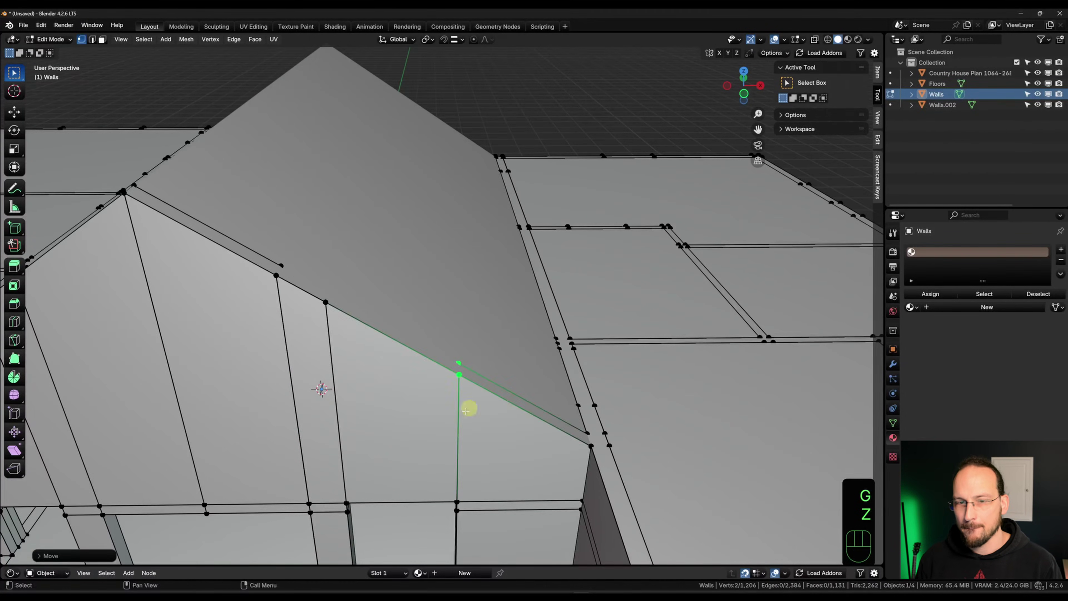
middle_click_drag(467, 408, 618, 391)
left_click(587, 465)
key("g")
key("z")
left_click(580, 284)
Raise the great room rear wall's first top vertex pair beside the wing along Z to the sloped ceiling edge.
scroll(574, 324, "down", 5)
middle_click_drag(573, 326, 347, 335)
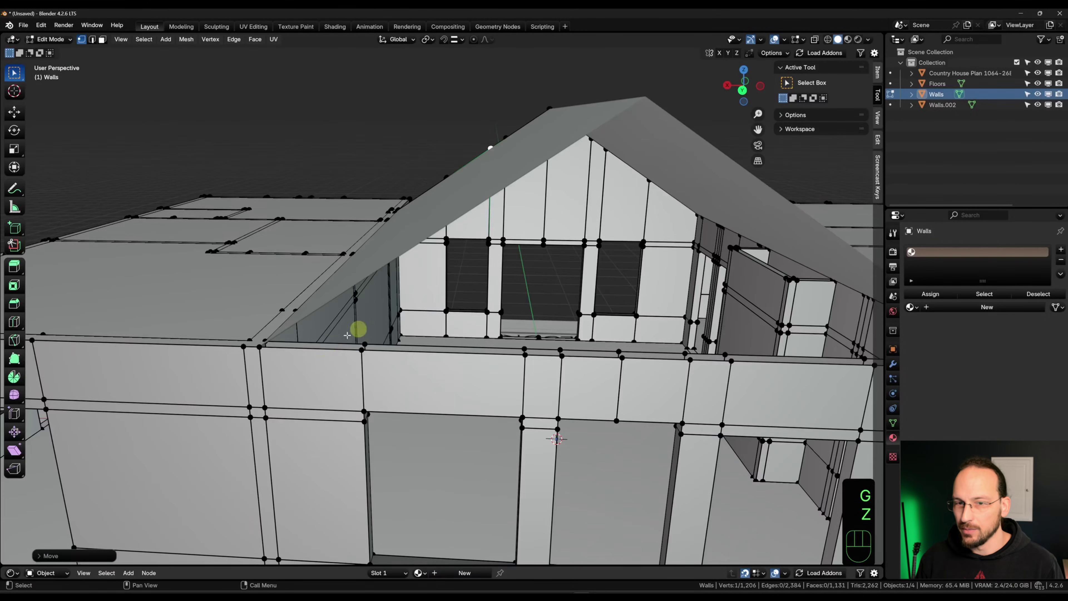
left_click_drag(358, 332, 381, 357)
middle_click_drag(375, 350, 384, 368)
key("g")
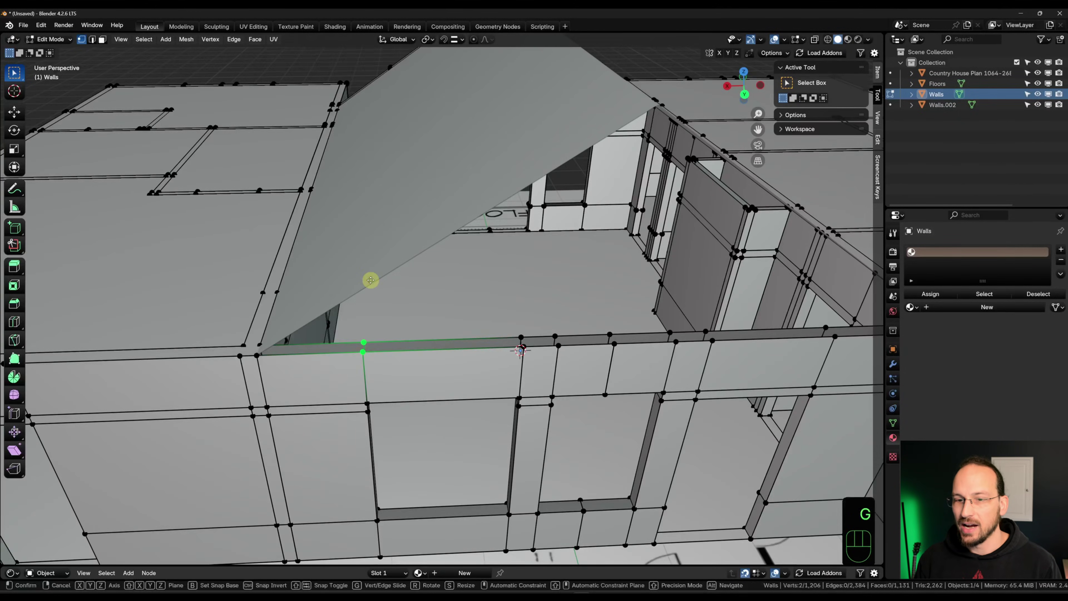
key("z")
left_click(366, 228)
Raise the rear wall's middle top vertex pairs one after another along Z to the cathedral ceiling's edge.
left_click(519, 337)
middle_click_drag(493, 207, 398, 238)
key("g")
key("z")
left_click(460, 382)
middle_click_drag(488, 184, 538, 345)
key("g")
key("z")
left_click(555, 288)
Raise the rear wall's last top vertex pairs on the far slope along Z, snapped to the ceiling edge.
middle_click_drag(555, 288, 139, 429)
left_click_drag(126, 422, 240, 486)
key("g")
key("z")
left_click(210, 425, "ctrl")
key("g")
key("z")
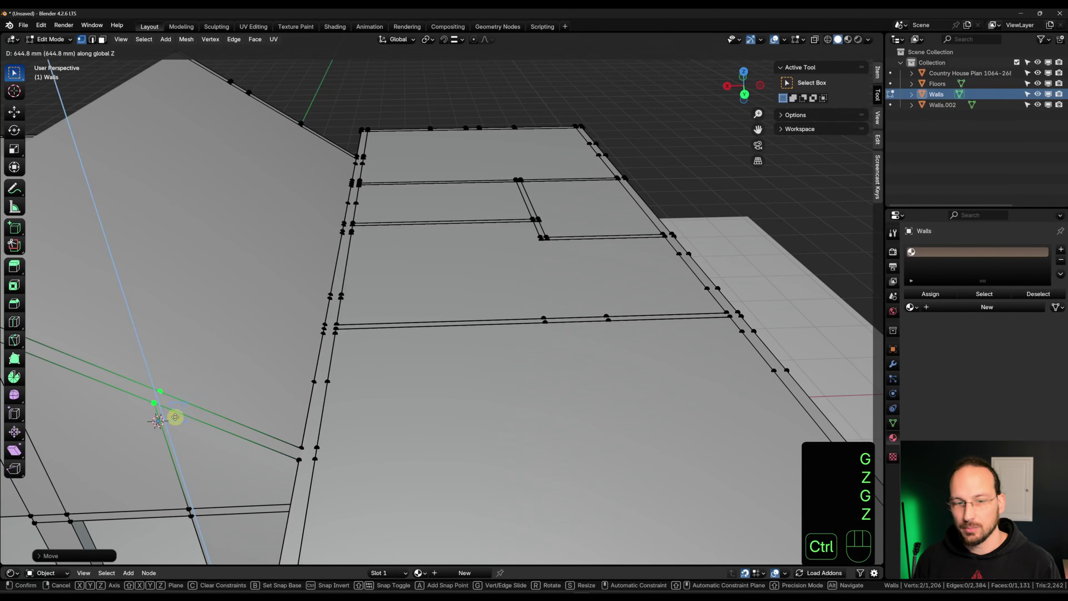
left_click(175, 415, "ctrl")
Return Walls to Object Mode, deselect it and show the whole house from the front porch side.
scroll(235, 395, "down", 3)
middle_click_drag(270, 363, 342, 356, "shift")
scroll(342, 355, "down", 3)
key("Tab")
scroll(382, 386, "down", 4)
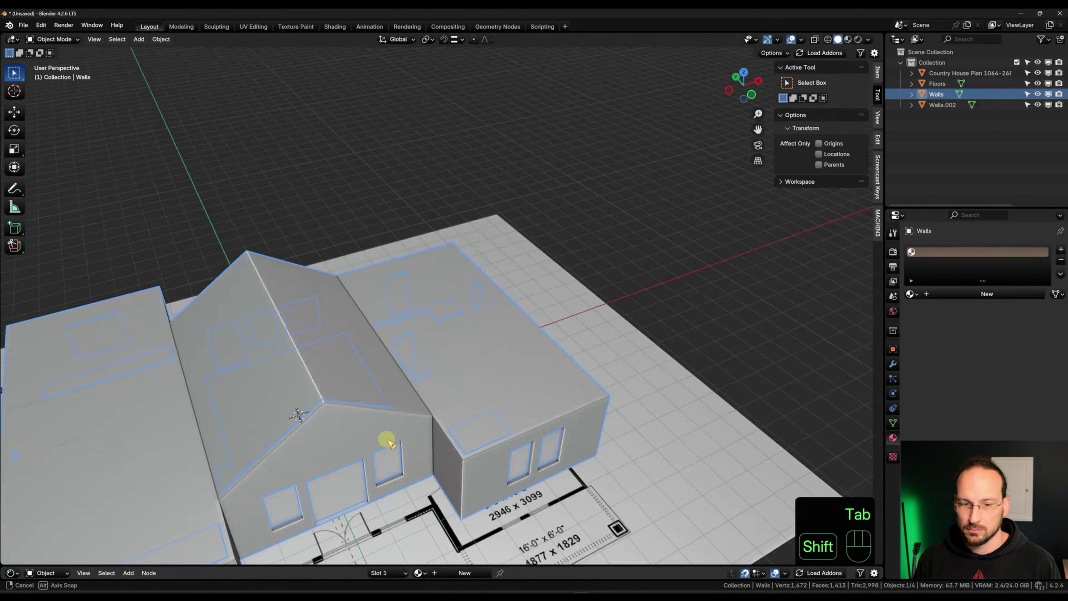
middle_click_drag(386, 439, 632, 210)
left_click(559, 118)
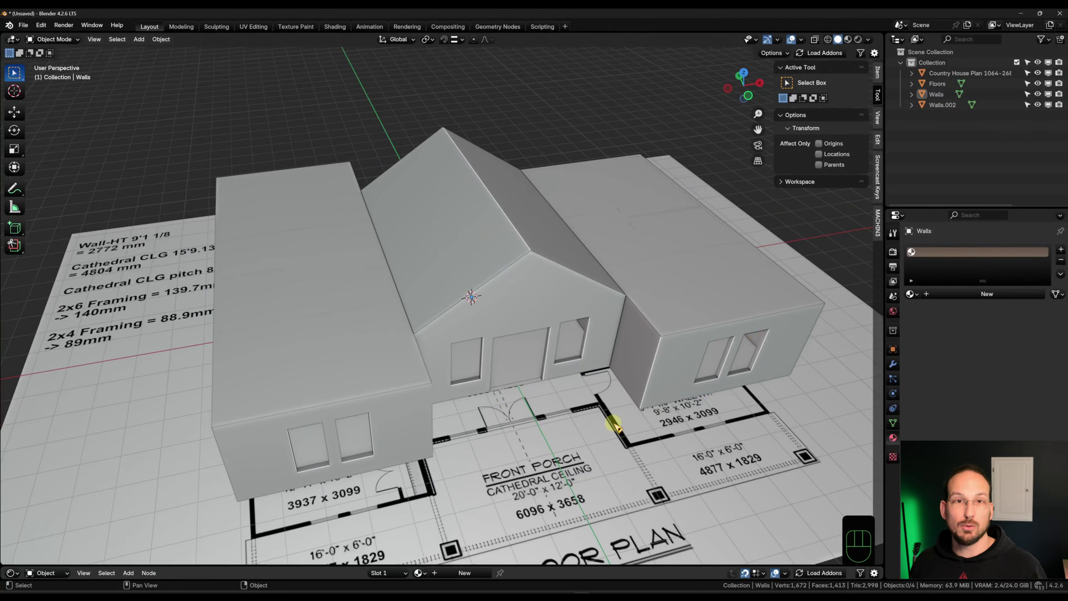